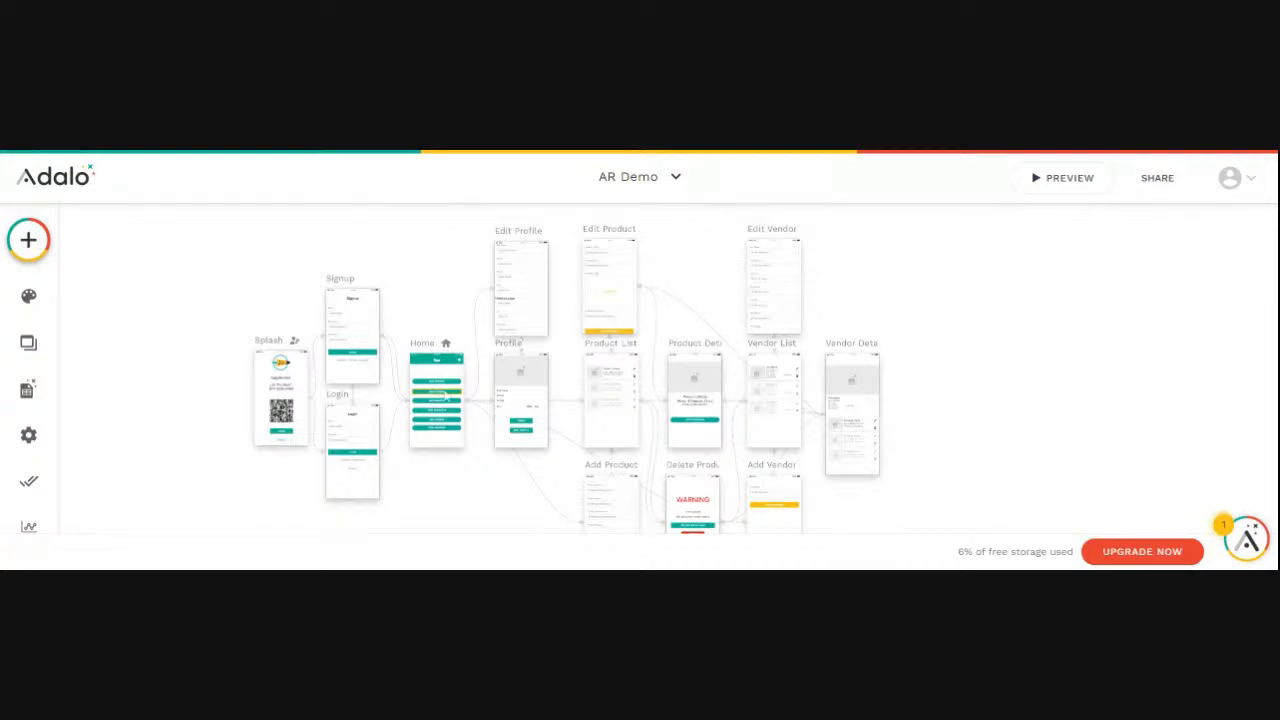
- Preview the AR Demo app and inspect the Edit Profile form down to its update button, and close the preview
{"action": "scroll", "coordinate": [469, 404], "scroll_direction": "up", "scroll_amount": 5}
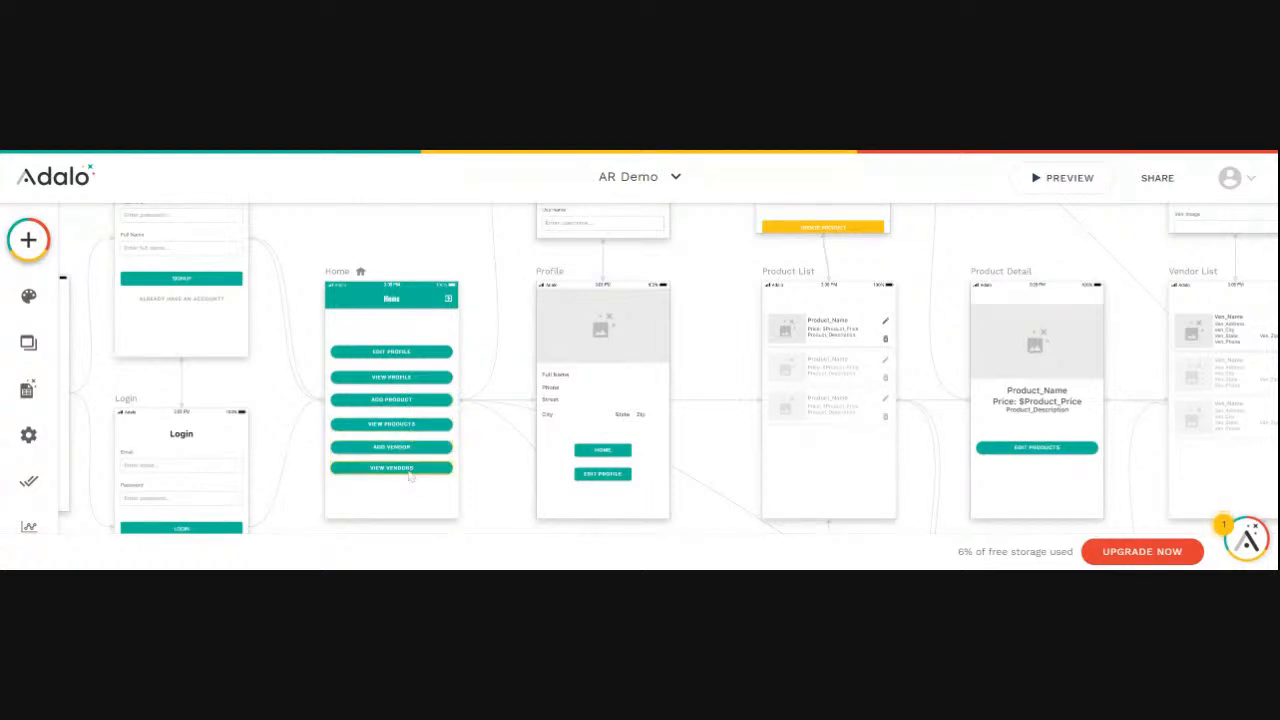
{"action": "scroll", "coordinate": [484, 428], "scroll_direction": "down", "scroll_amount": 10}
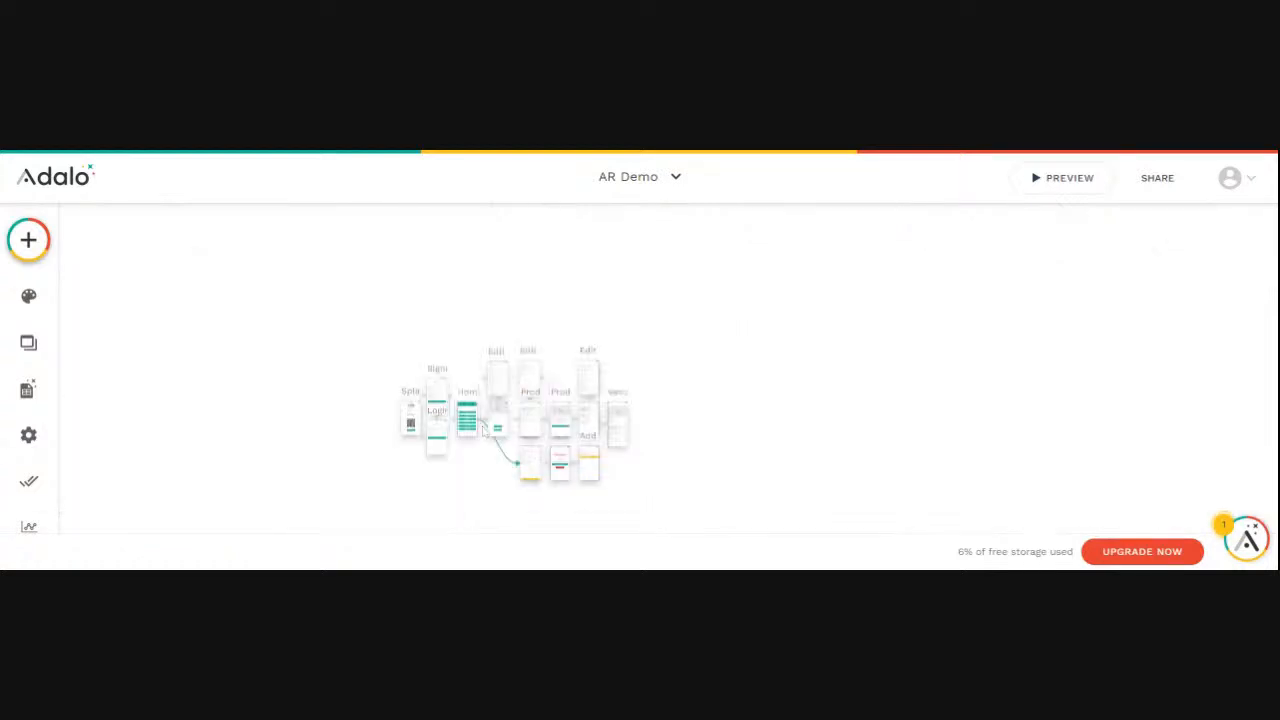
{"action": "scroll", "coordinate": [484, 428], "scroll_direction": "up", "scroll_amount": 10}
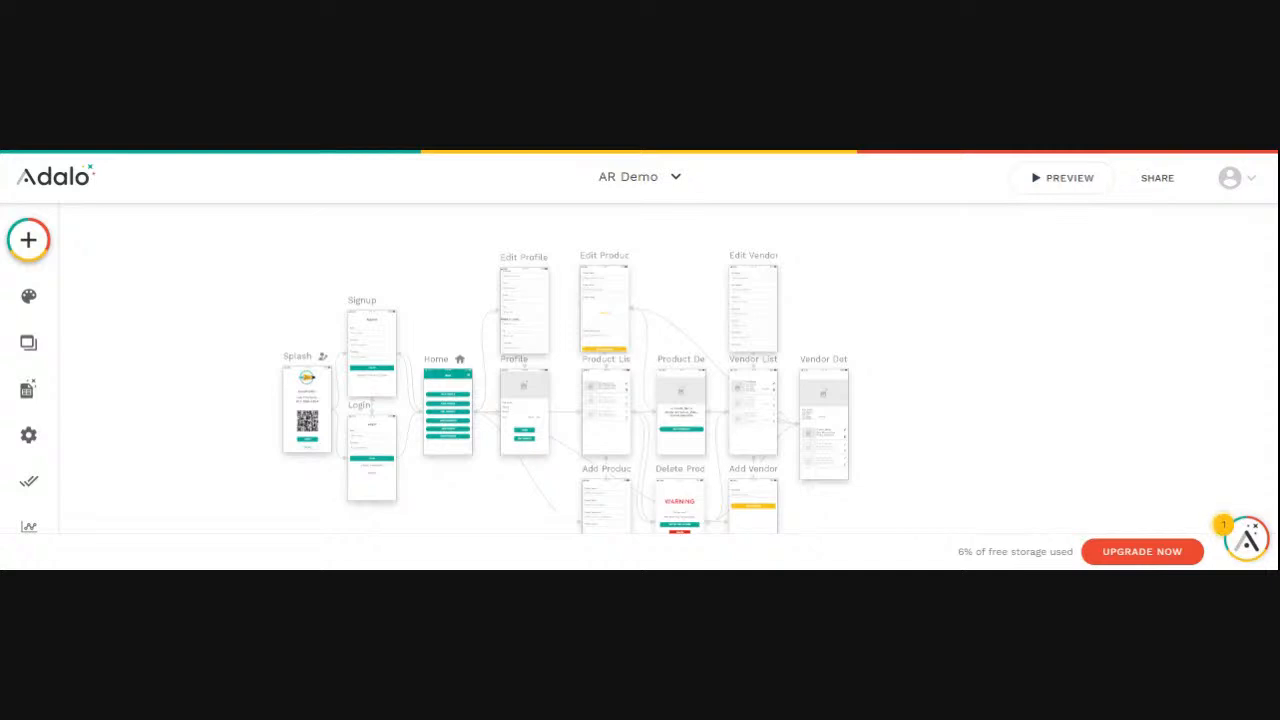
{"action": "left_click", "coordinate": [1060, 185]}
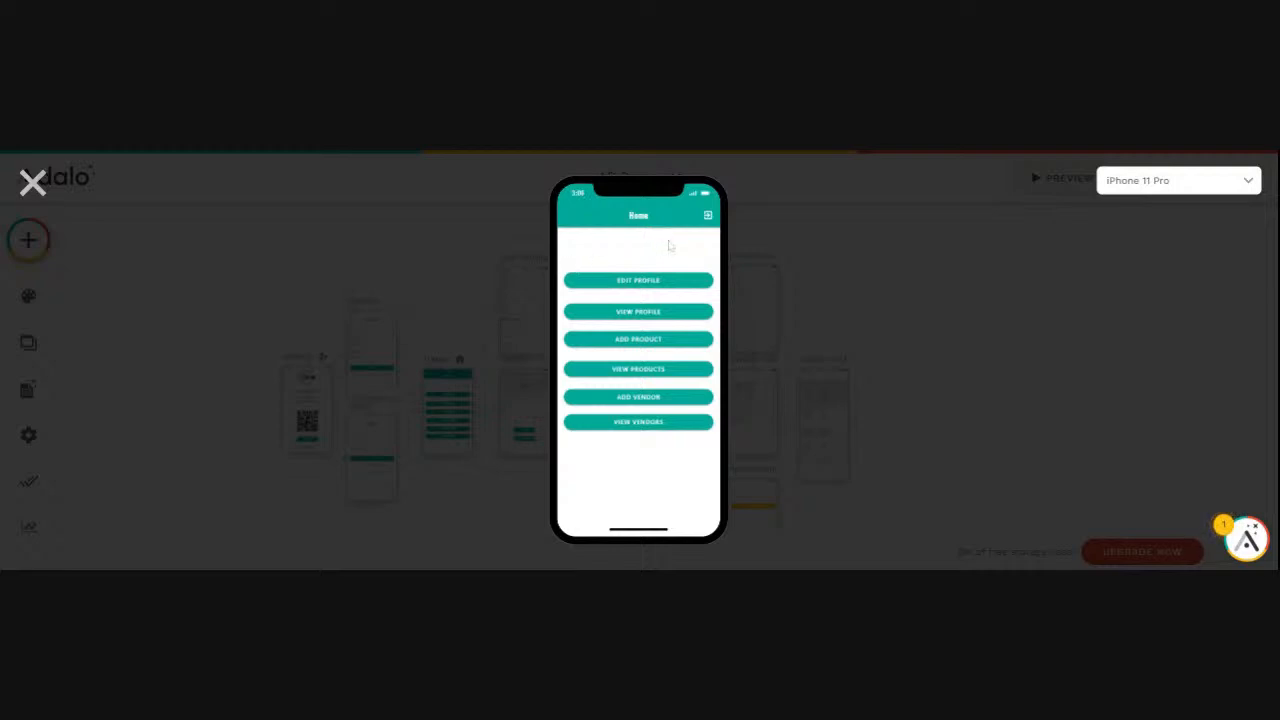
{"action": "left_click", "coordinate": [632, 283]}
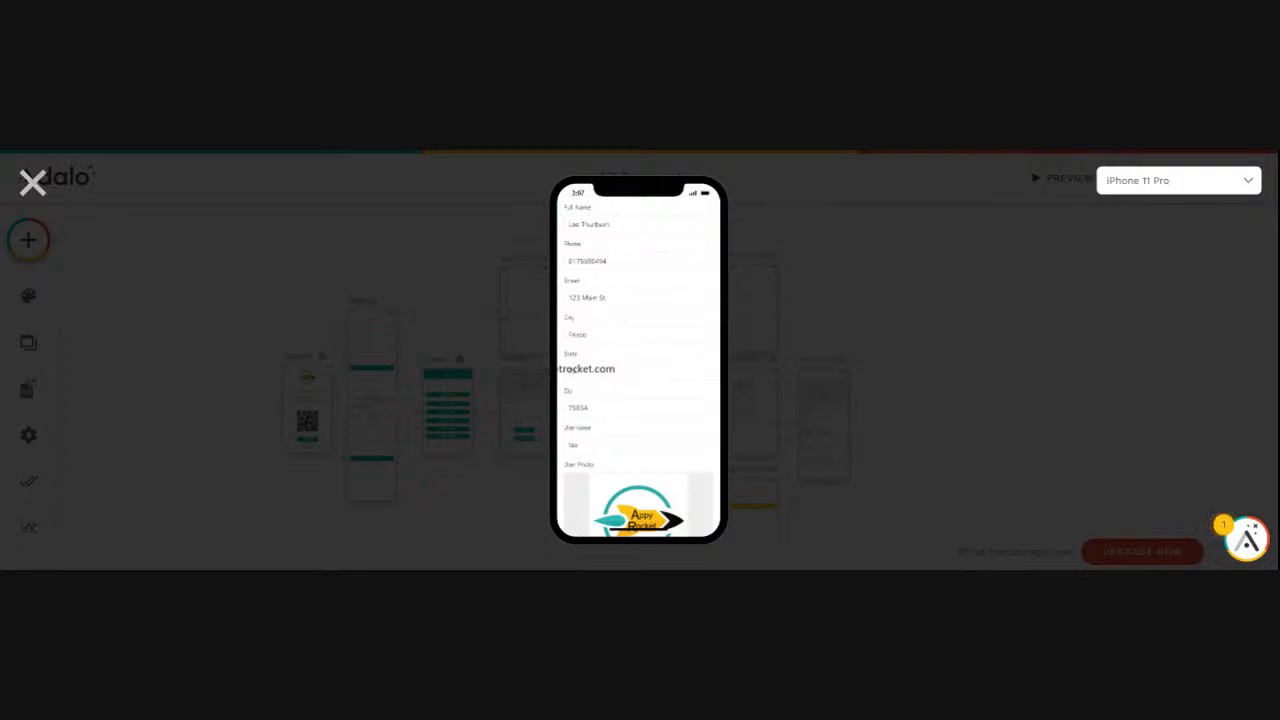
{"action": "scroll", "coordinate": [638, 360], "scroll_direction": "down", "scroll_amount": 3}
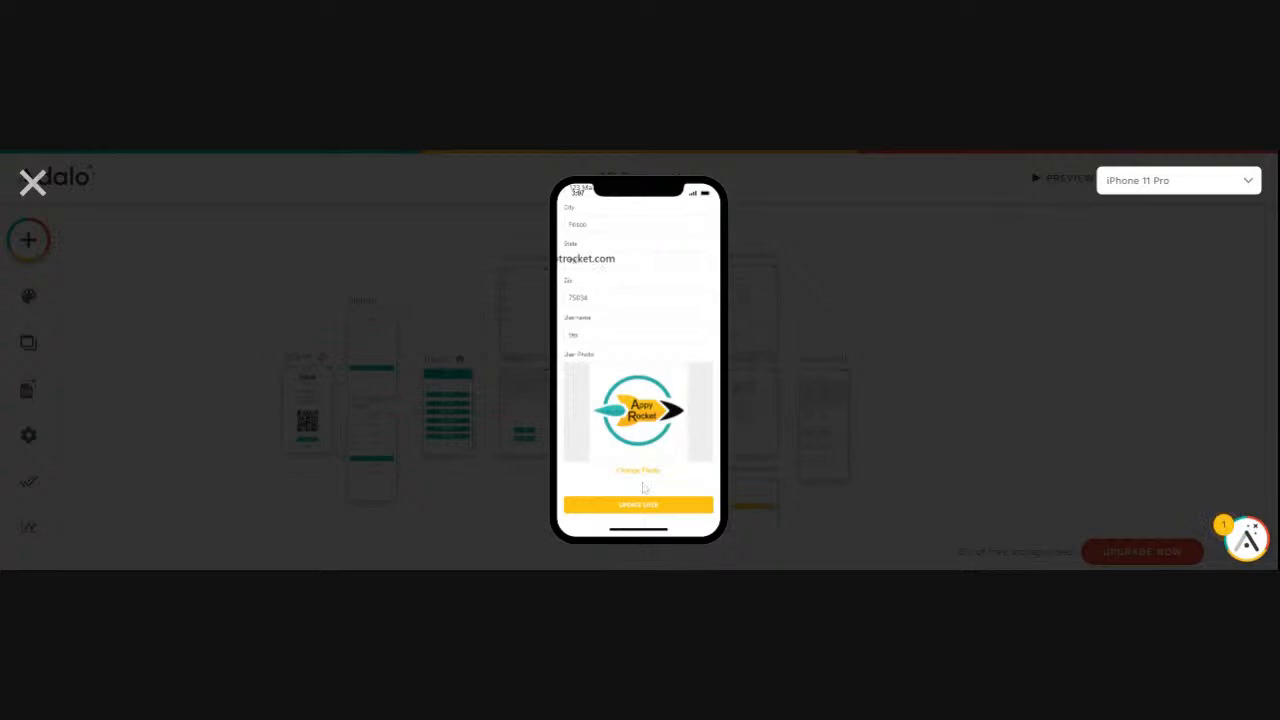
{"action": "scroll", "coordinate": [644, 487], "scroll_direction": "up", "scroll_amount": 1}
{"action": "left_click", "coordinate": [32, 183]}
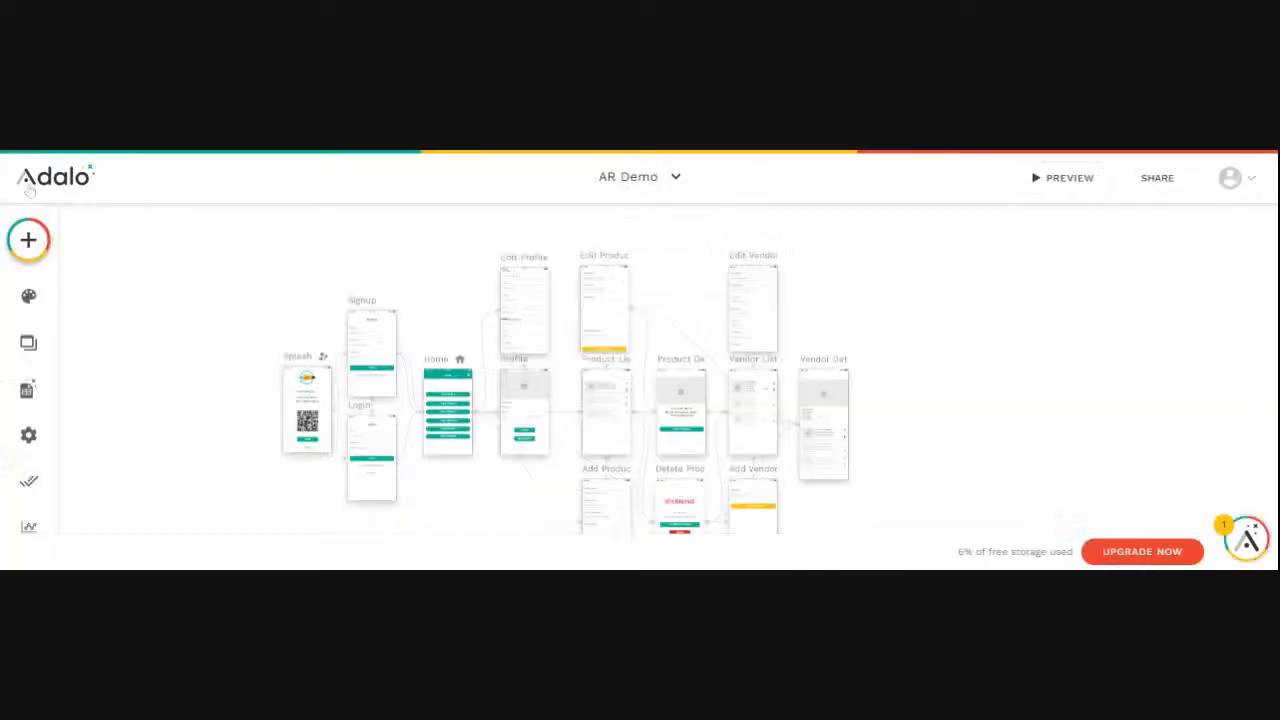
- Delete the stray e-mail text element that overlaps the form fields on the Edit Profile screen
{"action": "left_click", "coordinate": [539, 301]}
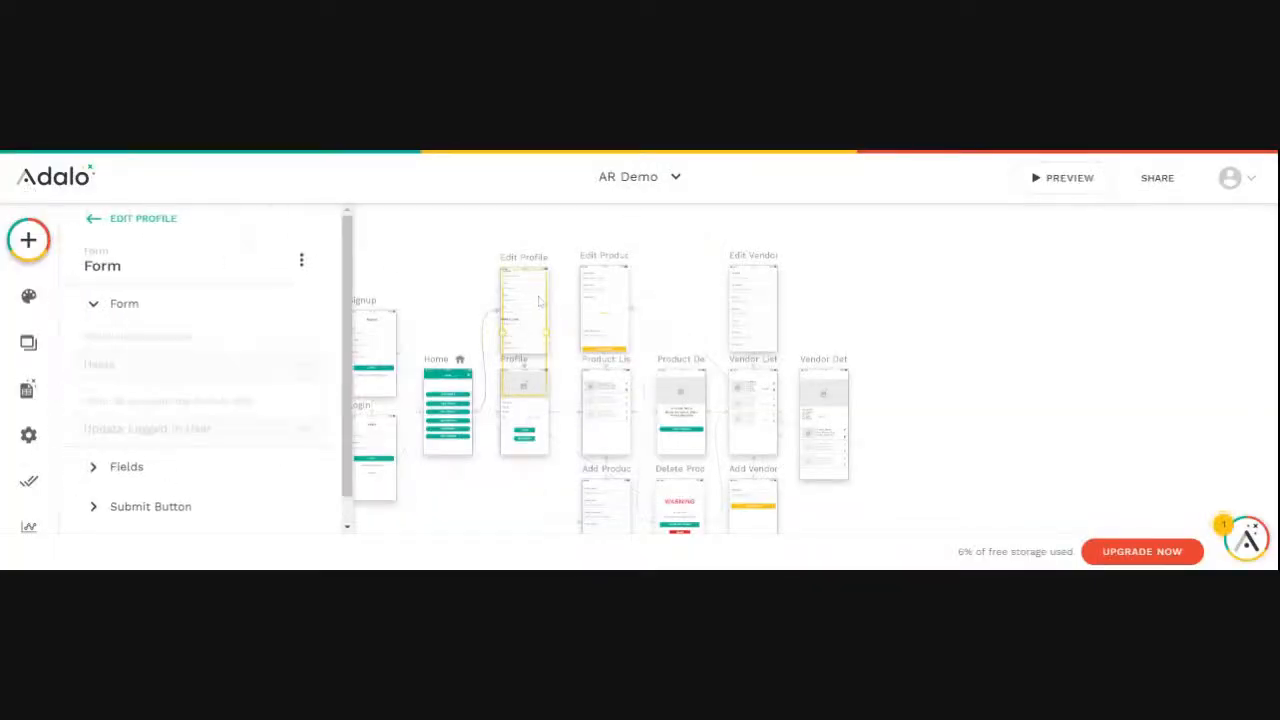
{"action": "scroll", "coordinate": [528, 317], "scroll_direction": "up", "scroll_amount": 5}
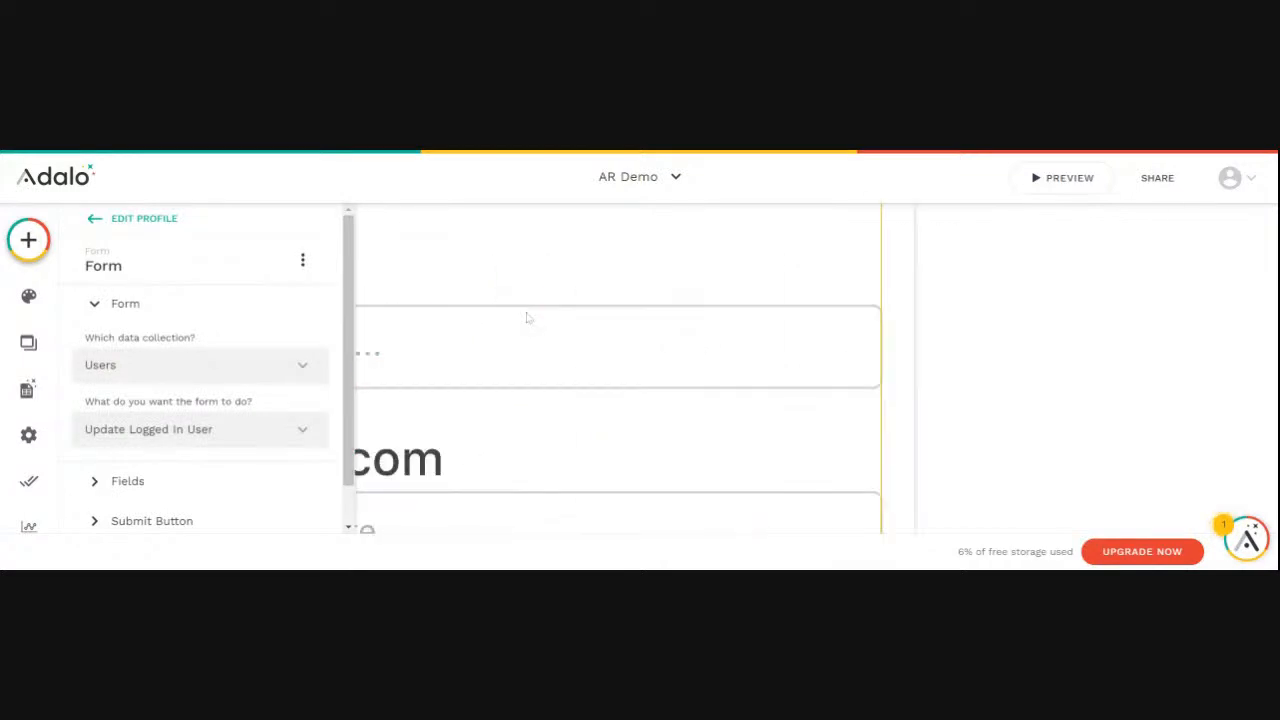
{"action": "scroll", "coordinate": [528, 317], "scroll_direction": "down", "scroll_amount": 10}
{"action": "scroll", "coordinate": [524, 316], "scroll_direction": "up", "scroll_amount": 5}
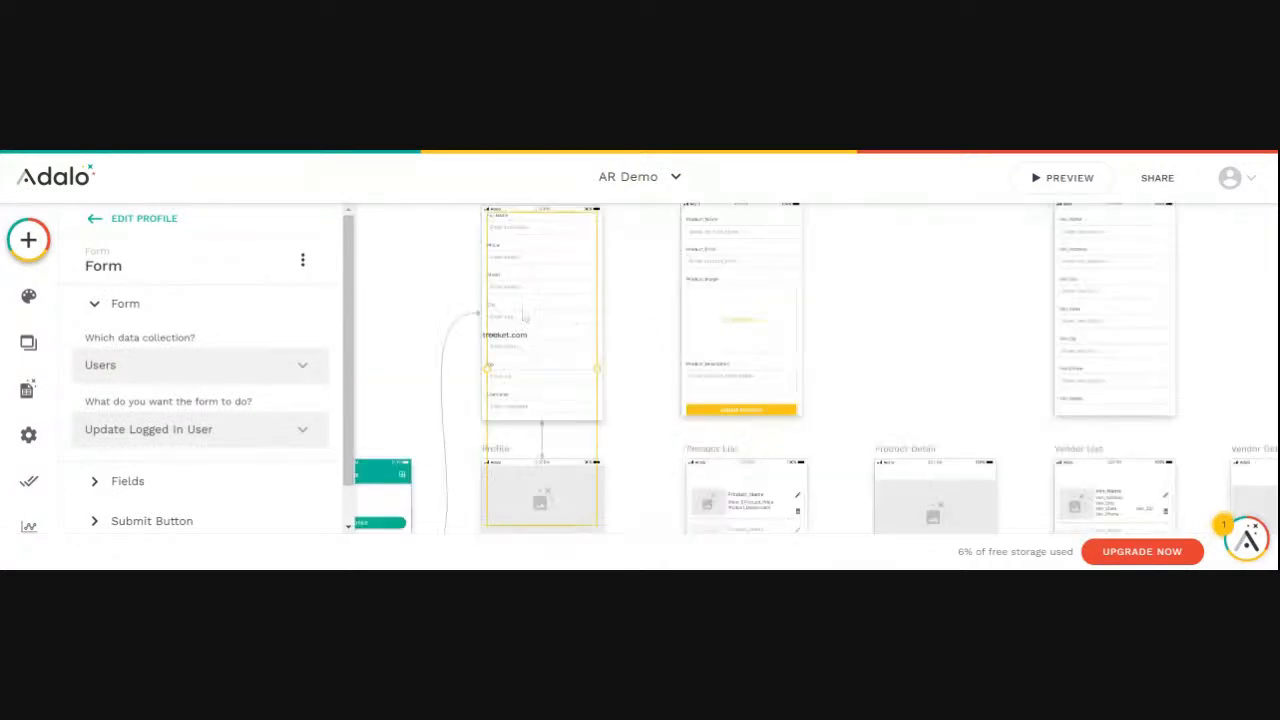
{"action": "left_click", "coordinate": [505, 336]}
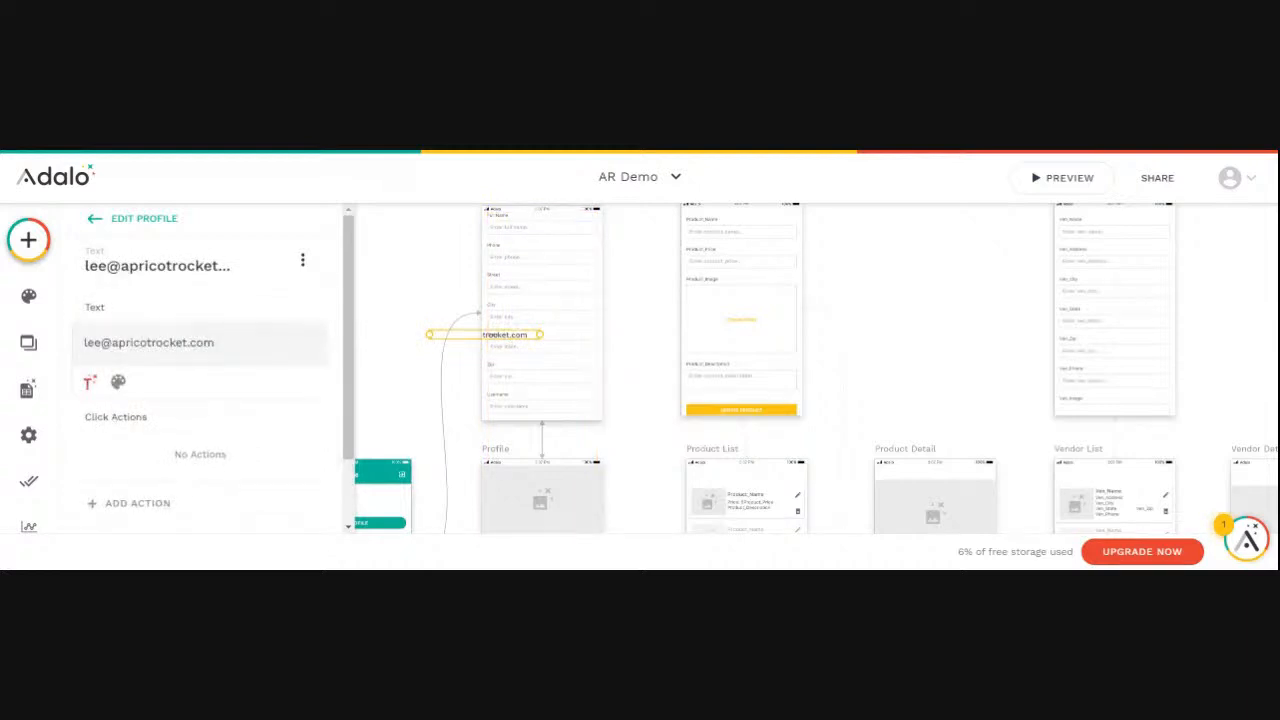
{"action": "key", "text": "Delete"}
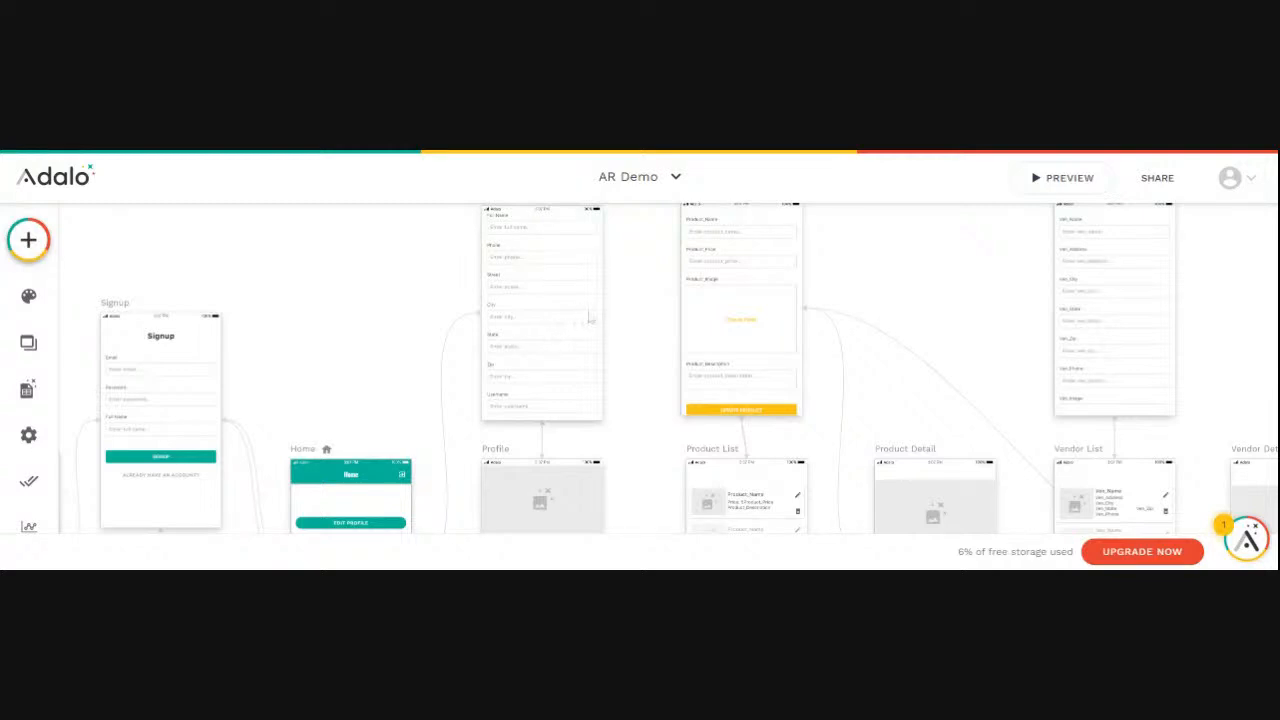
- Preview the app again and submit the Edit Profile form without changing any field
{"action": "left_click", "coordinate": [1052, 177]}
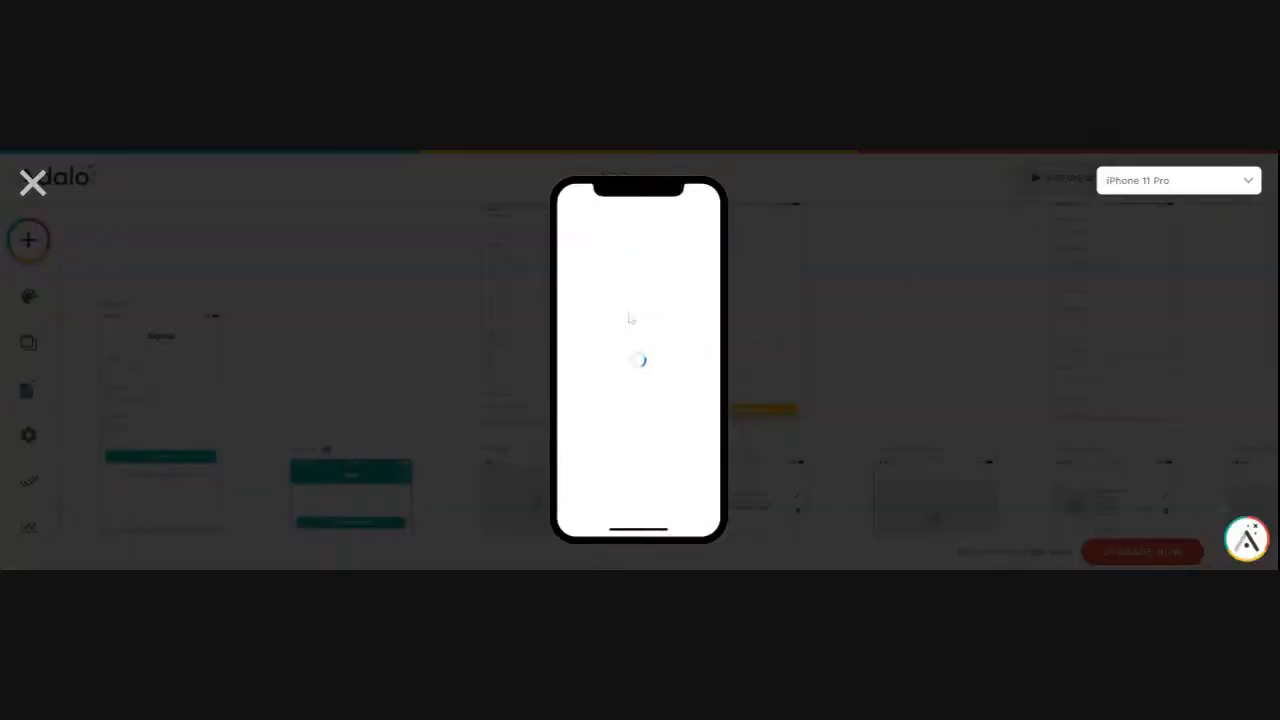
{"action": "left_click", "coordinate": [630, 285]}
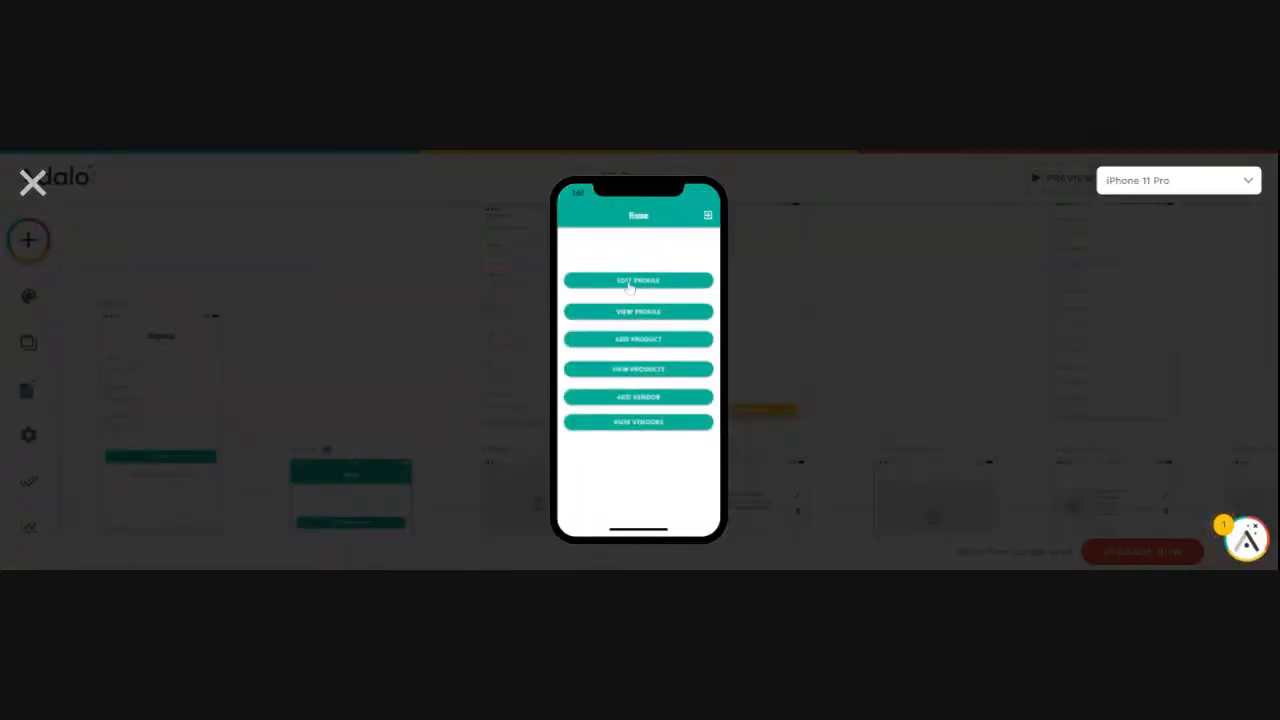
{"action": "scroll", "coordinate": [630, 291], "scroll_direction": "down", "scroll_amount": 2}
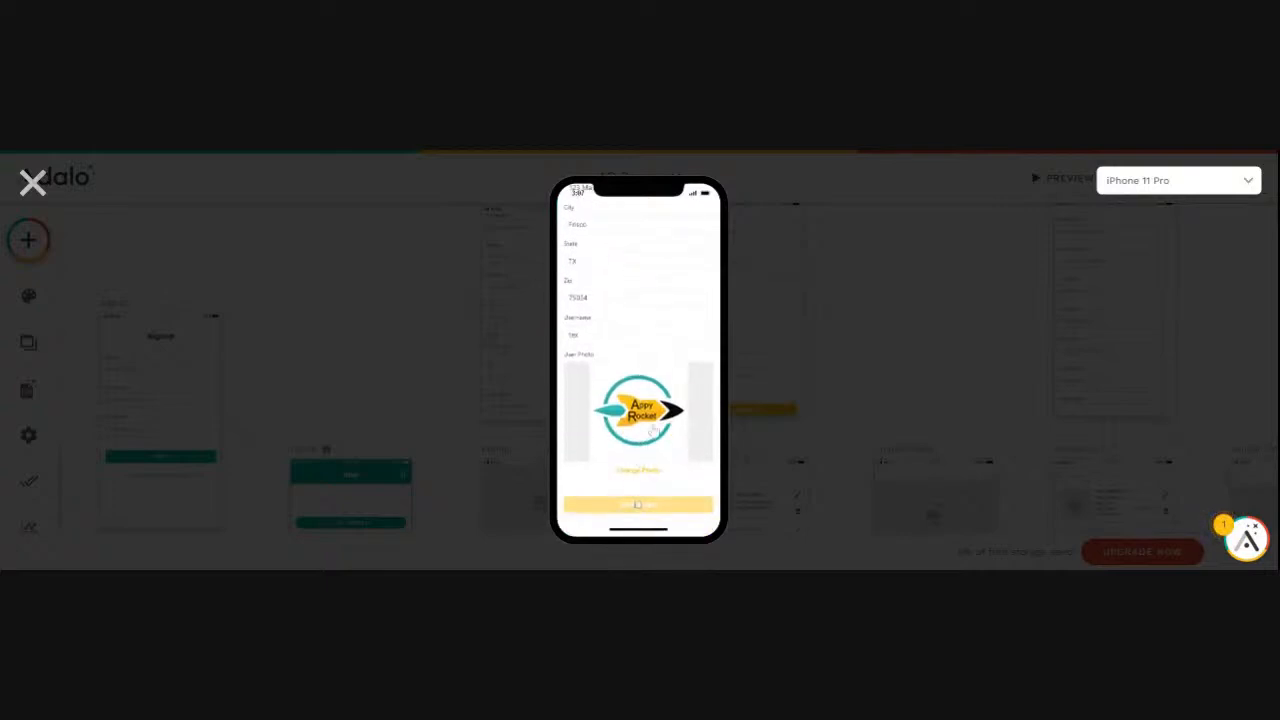
{"action": "left_click", "coordinate": [639, 504]}
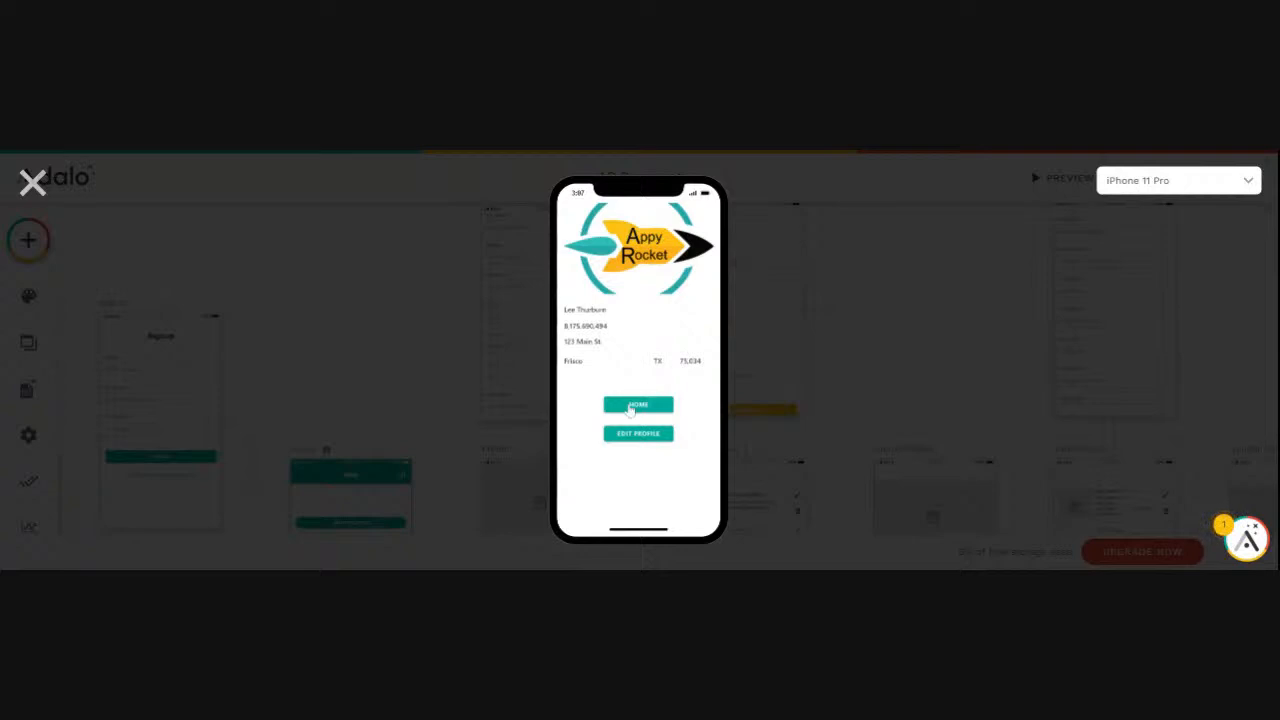
- Go from the profile page to Home, check the Add Product form, and return to Home
{"action": "left_click", "coordinate": [640, 410]}
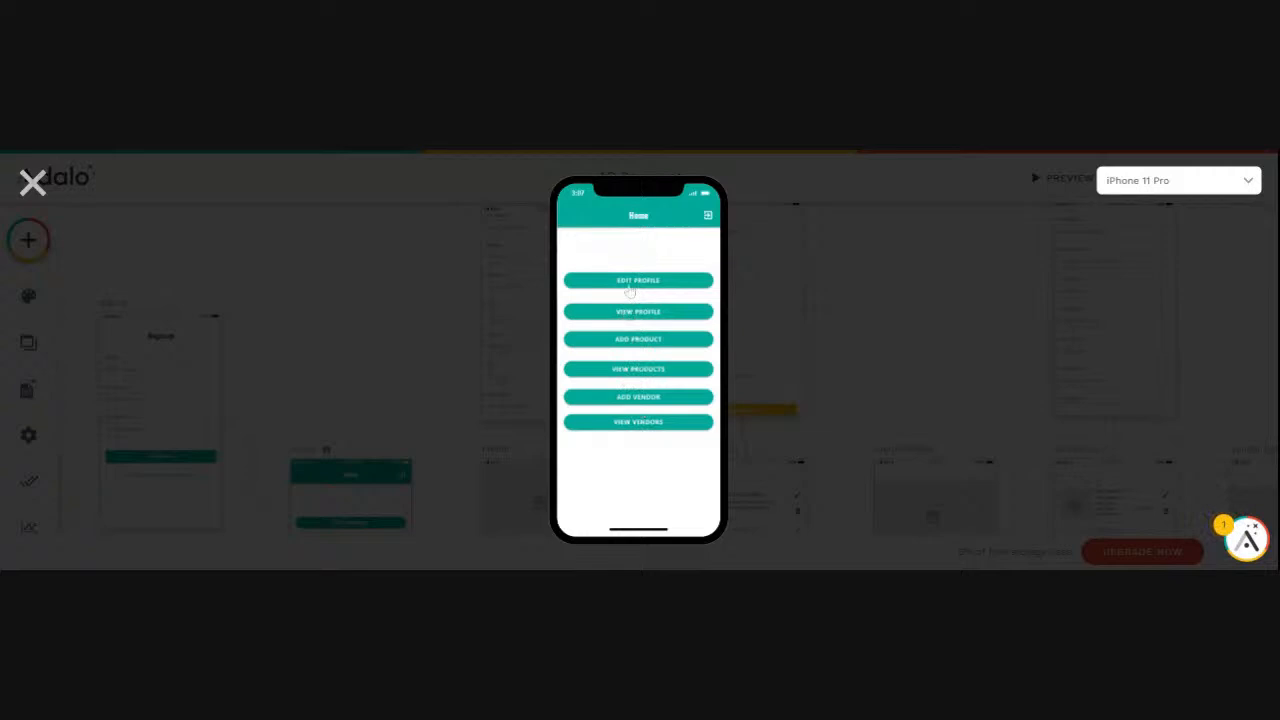
{"action": "left_click", "coordinate": [636, 340]}
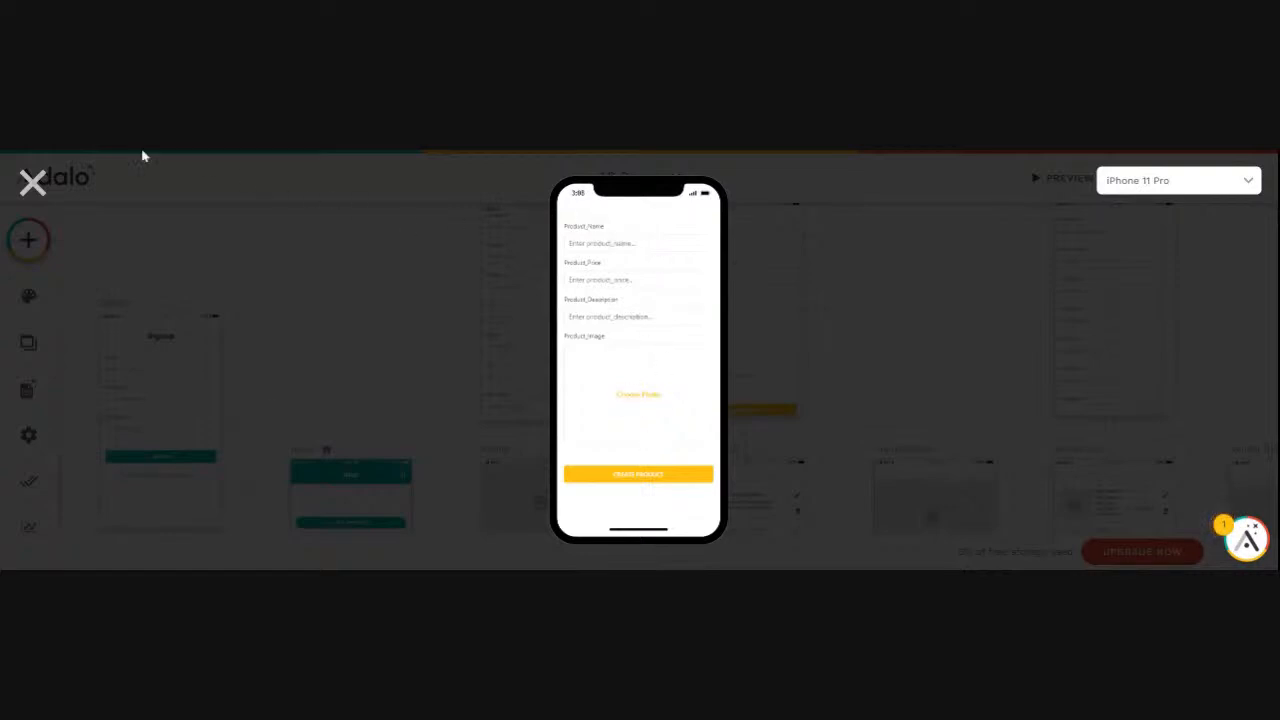
{"action": "key", "text": "alt+Left"}
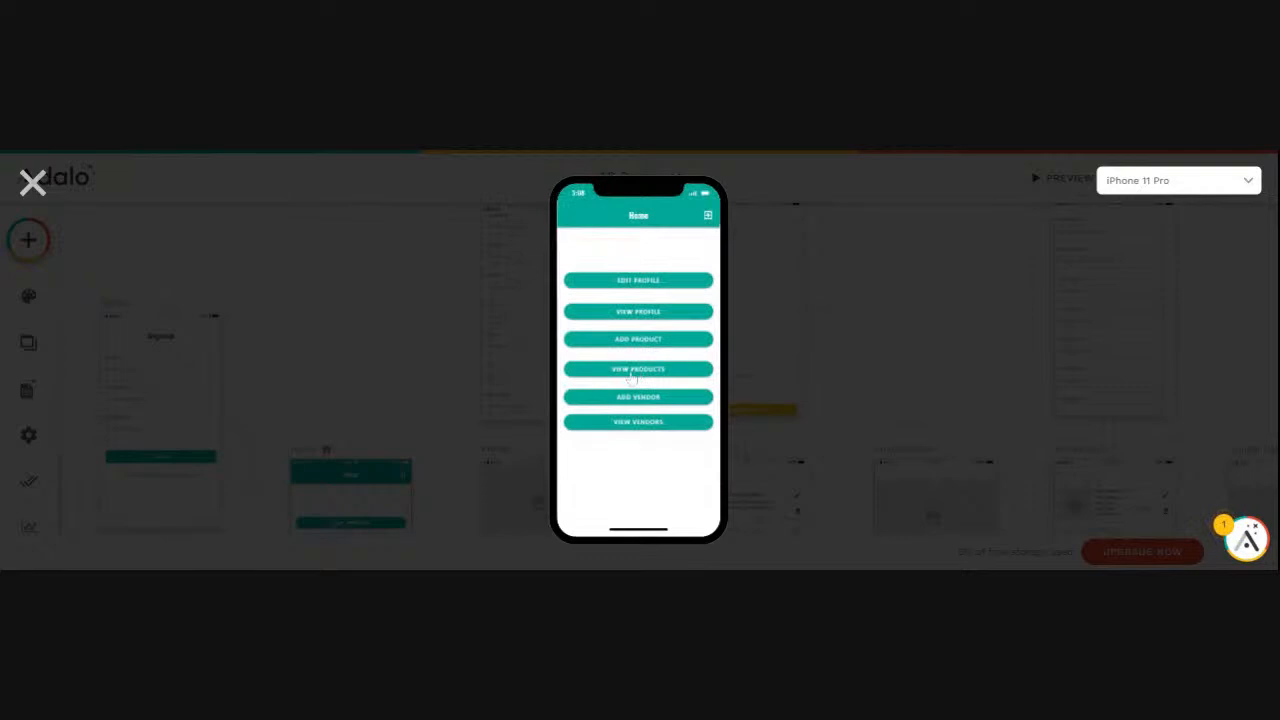
- Open the BMW X50 from the product list, submit its edit form unchanged, and go back to Home
{"action": "left_click", "coordinate": [632, 370]}
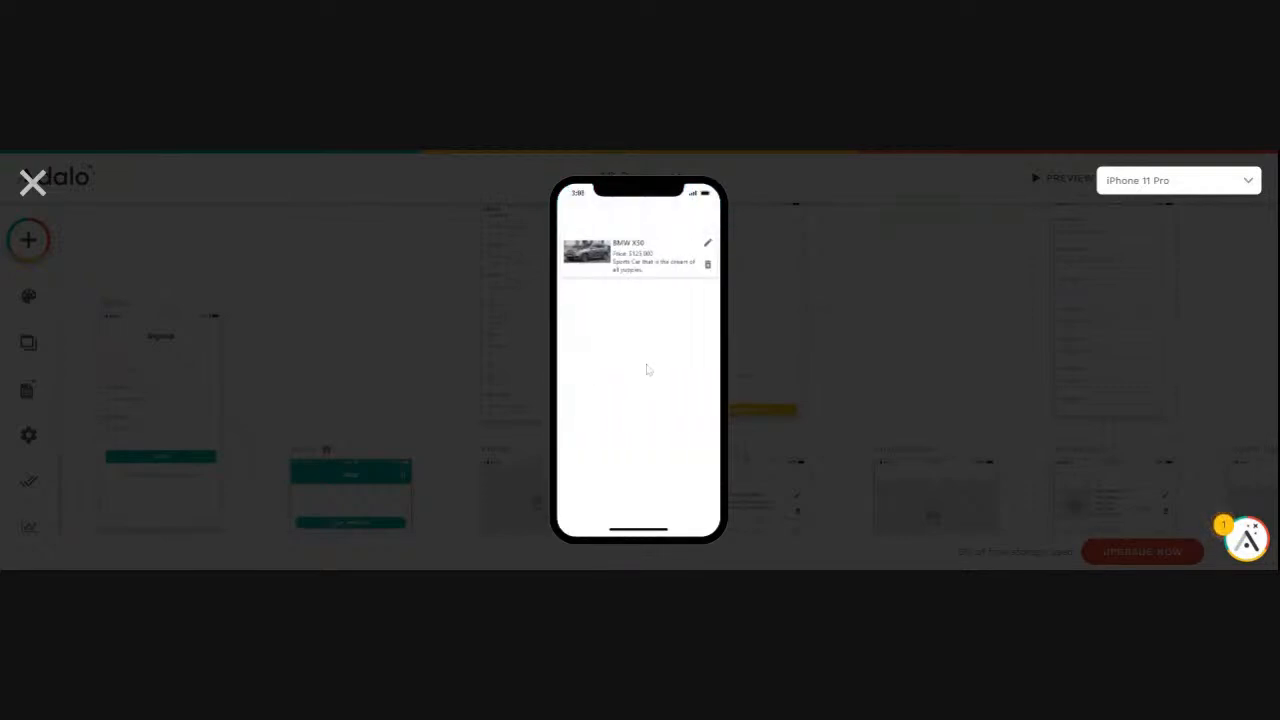
{"action": "left_click", "coordinate": [627, 264]}
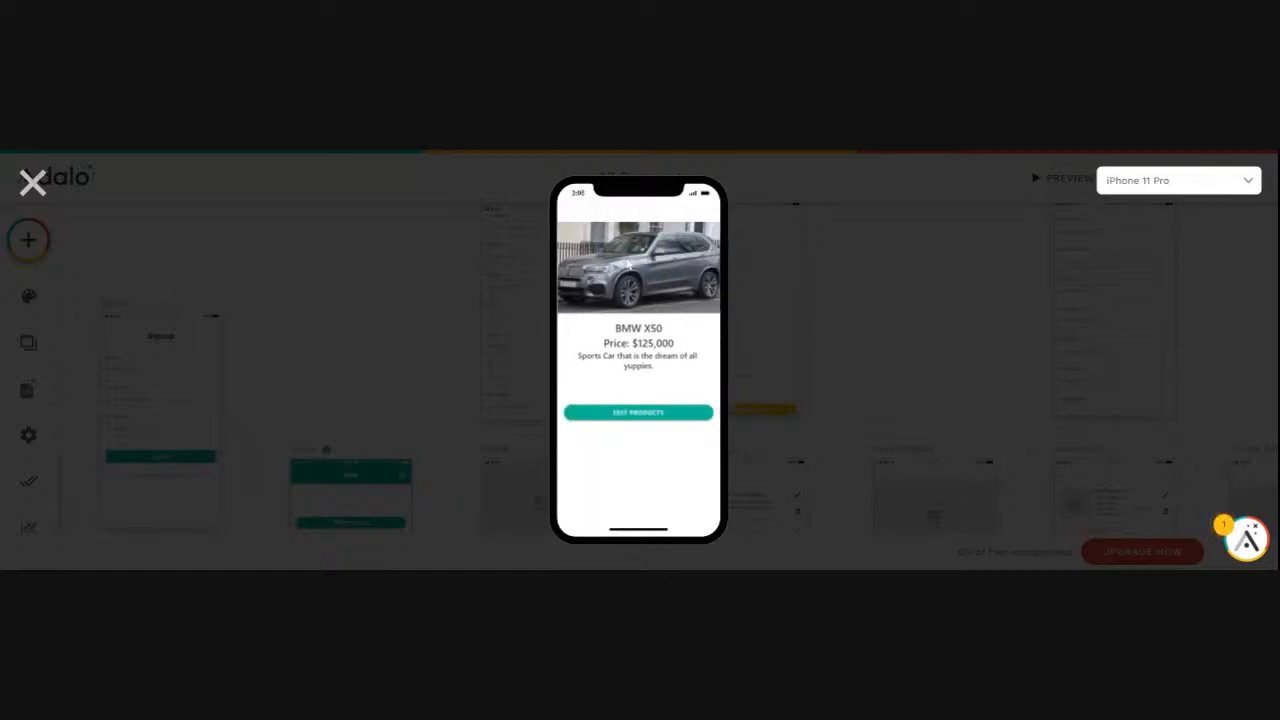
{"action": "left_click", "coordinate": [638, 418]}
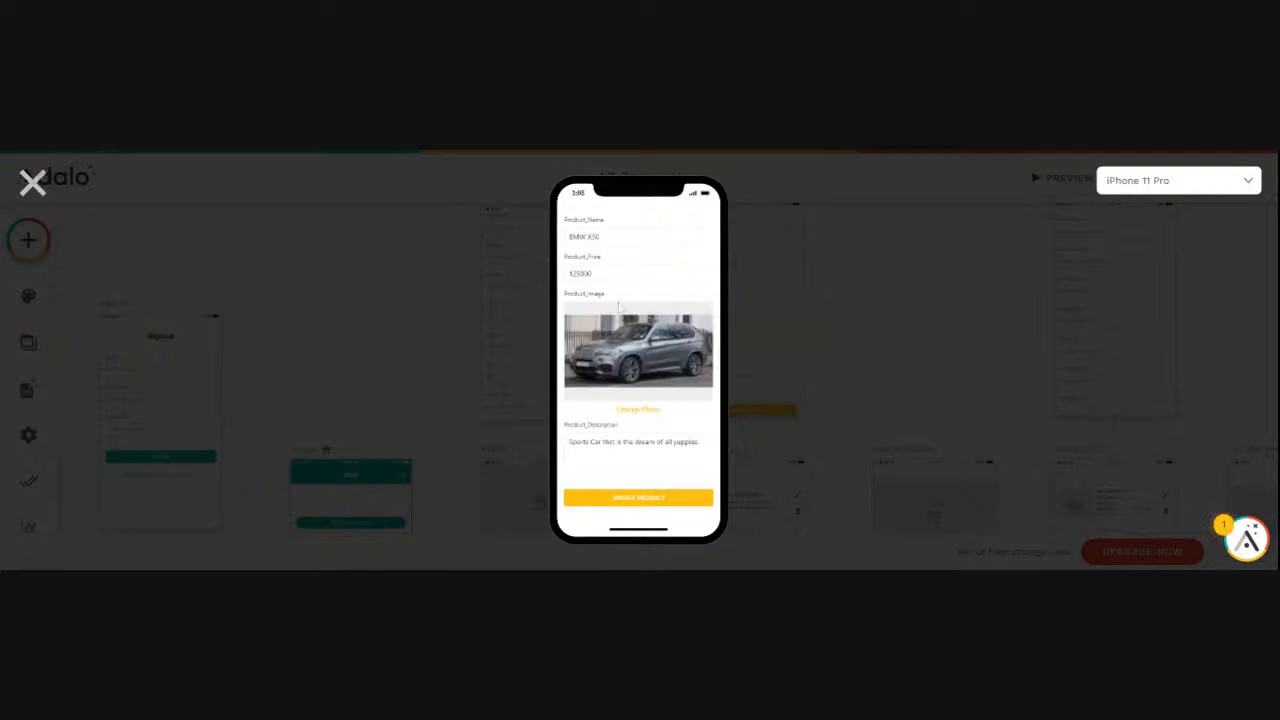
{"action": "left_click", "coordinate": [623, 504]}
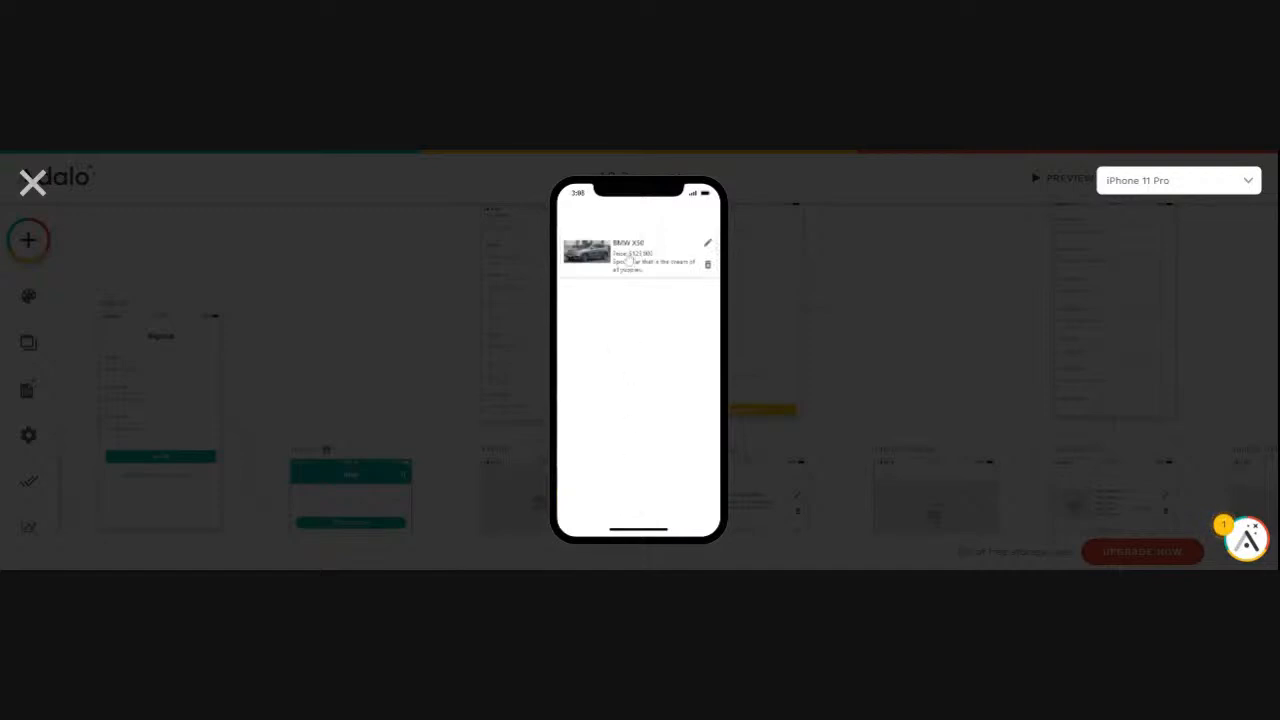
{"action": "key", "text": "alt+Left"}
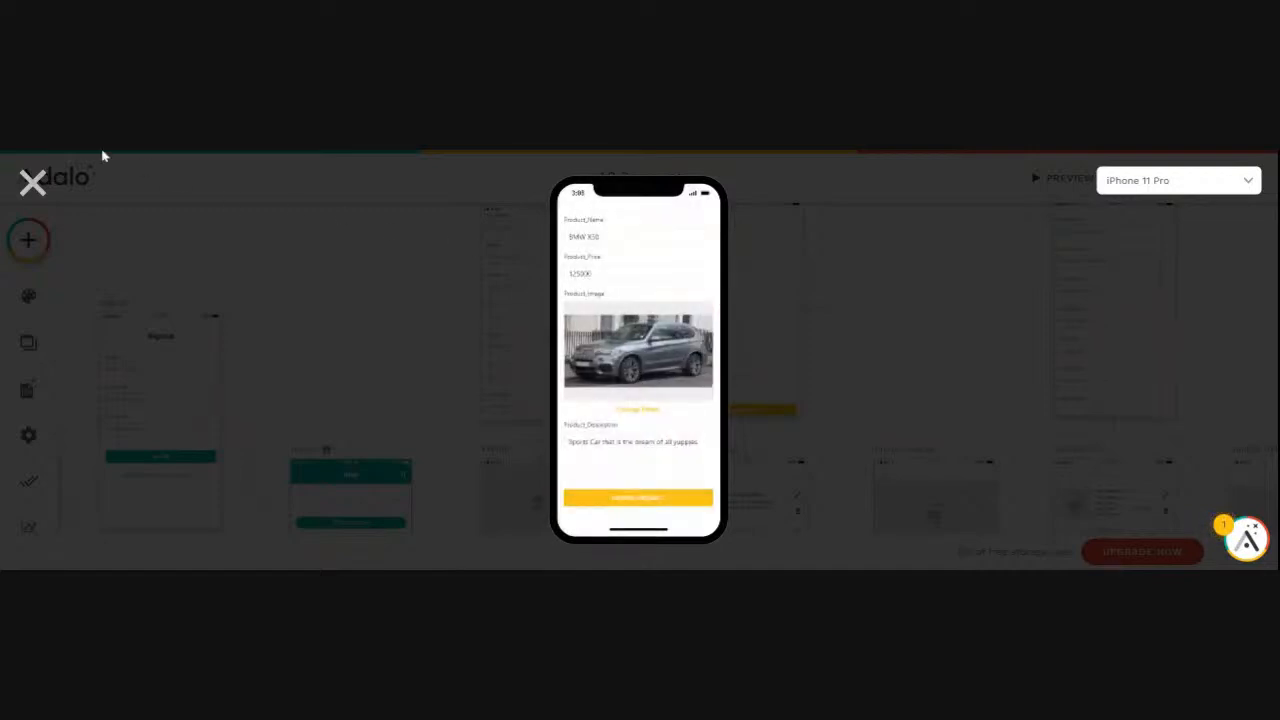
{"action": "key", "text": "alt+Left"}
{"action": "key", "text": "alt+Left"}
{"action": "key", "text": "alt+Left"}
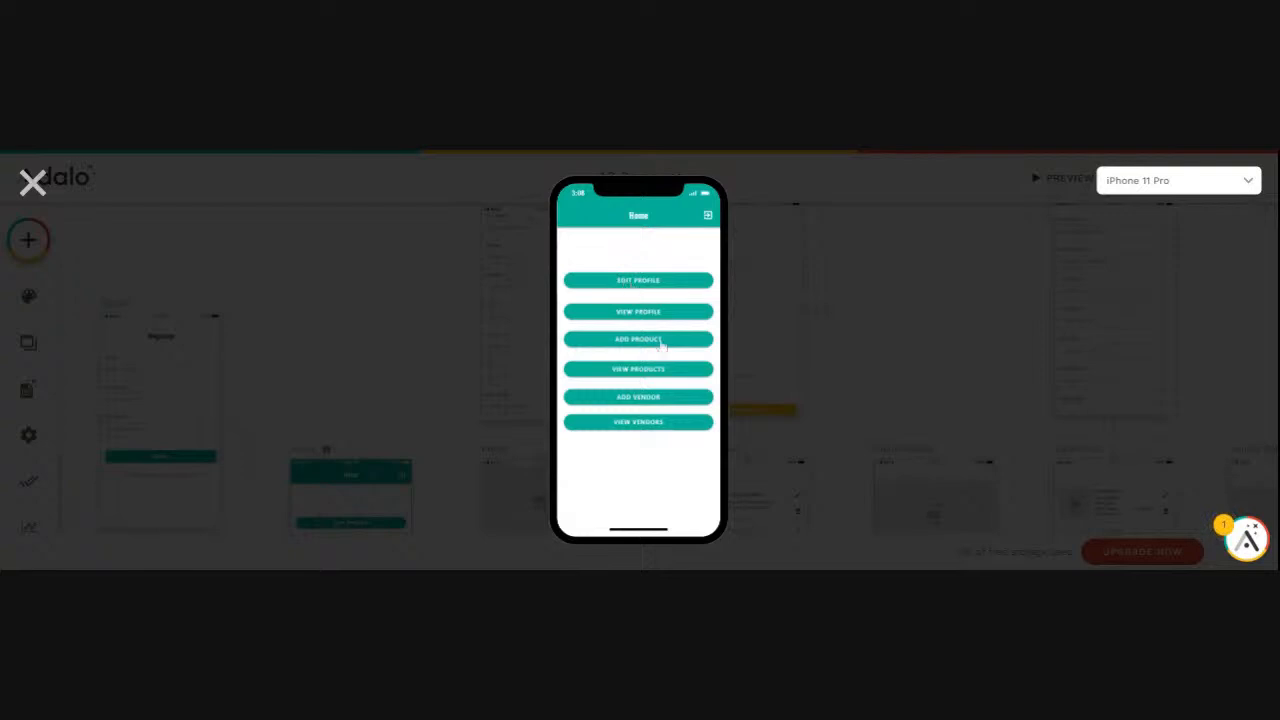
- Check the detail pages of XYZ Drilling and ABC Drilling from the vendor list, and return to Home
{"action": "left_click", "coordinate": [635, 424]}
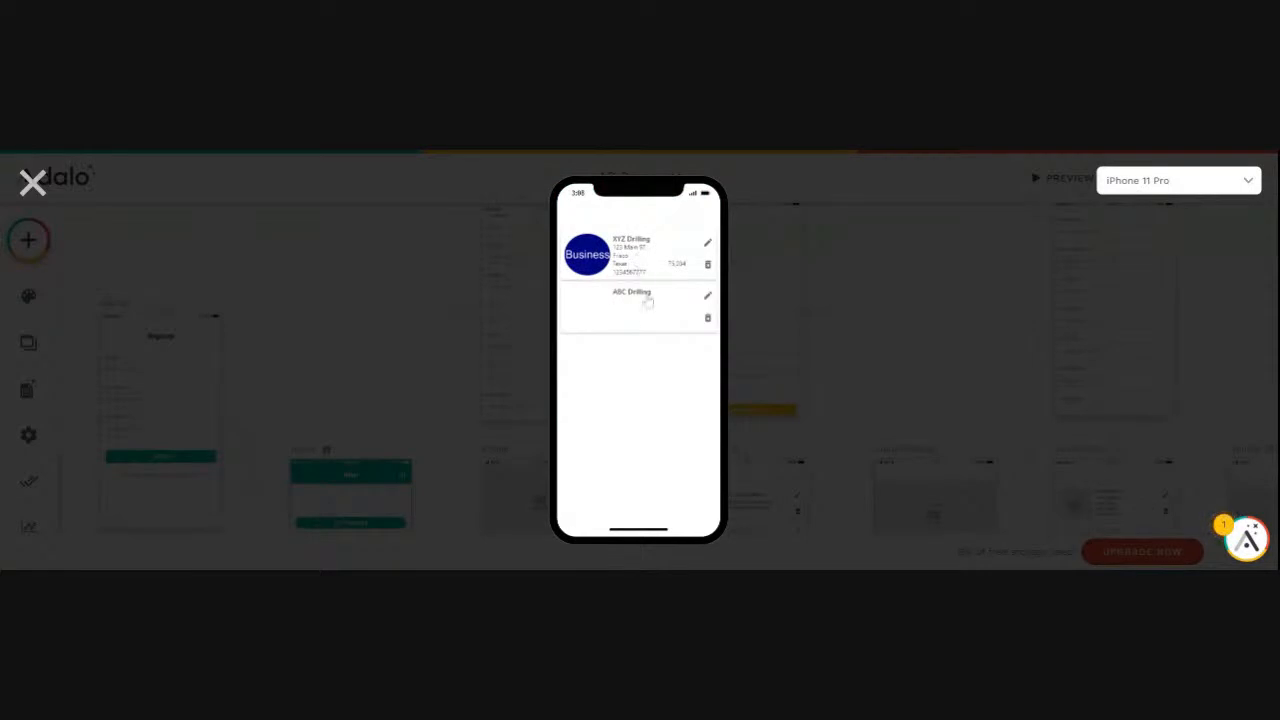
{"action": "left_click", "coordinate": [636, 262]}
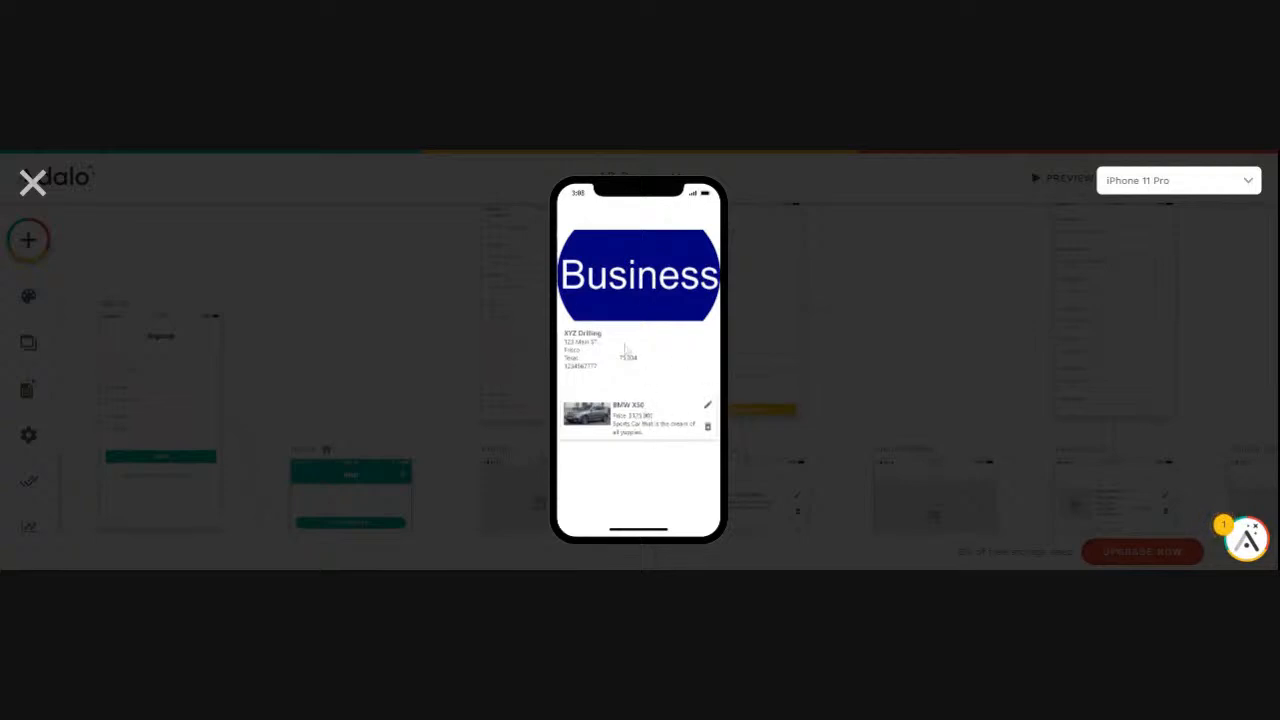
{"action": "key", "text": "alt+Left"}
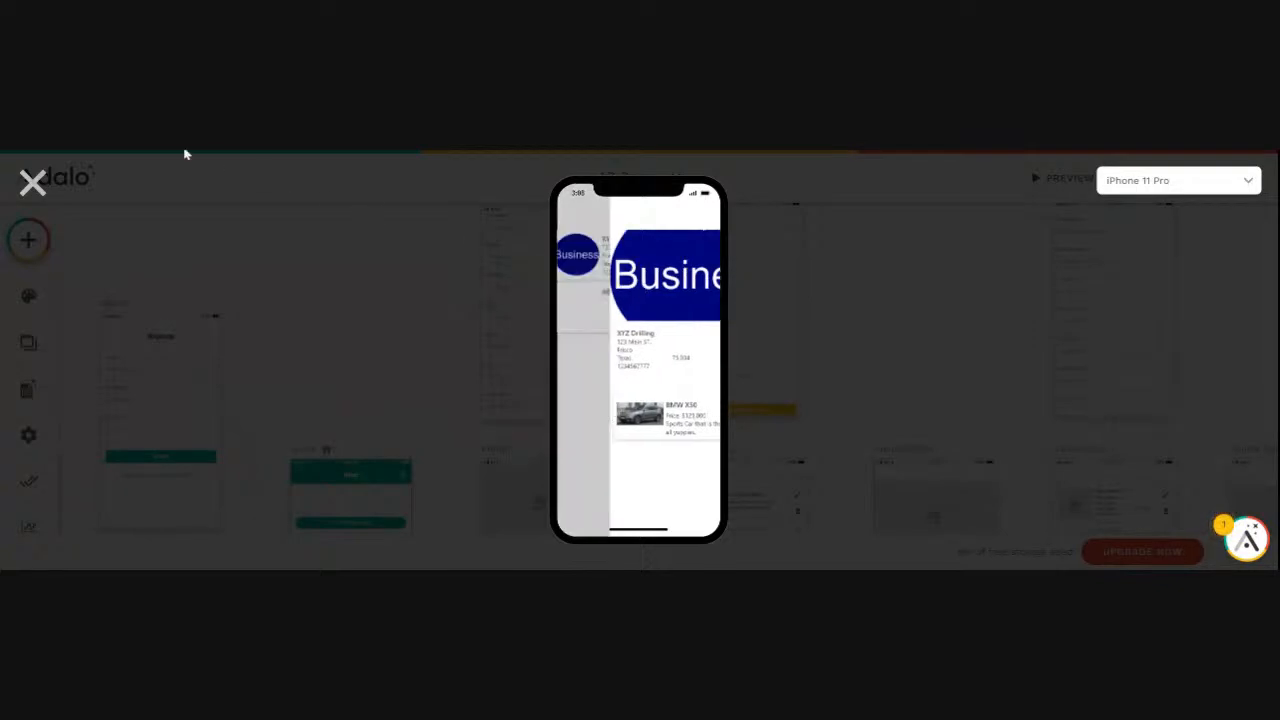
{"action": "left_click", "coordinate": [630, 296]}
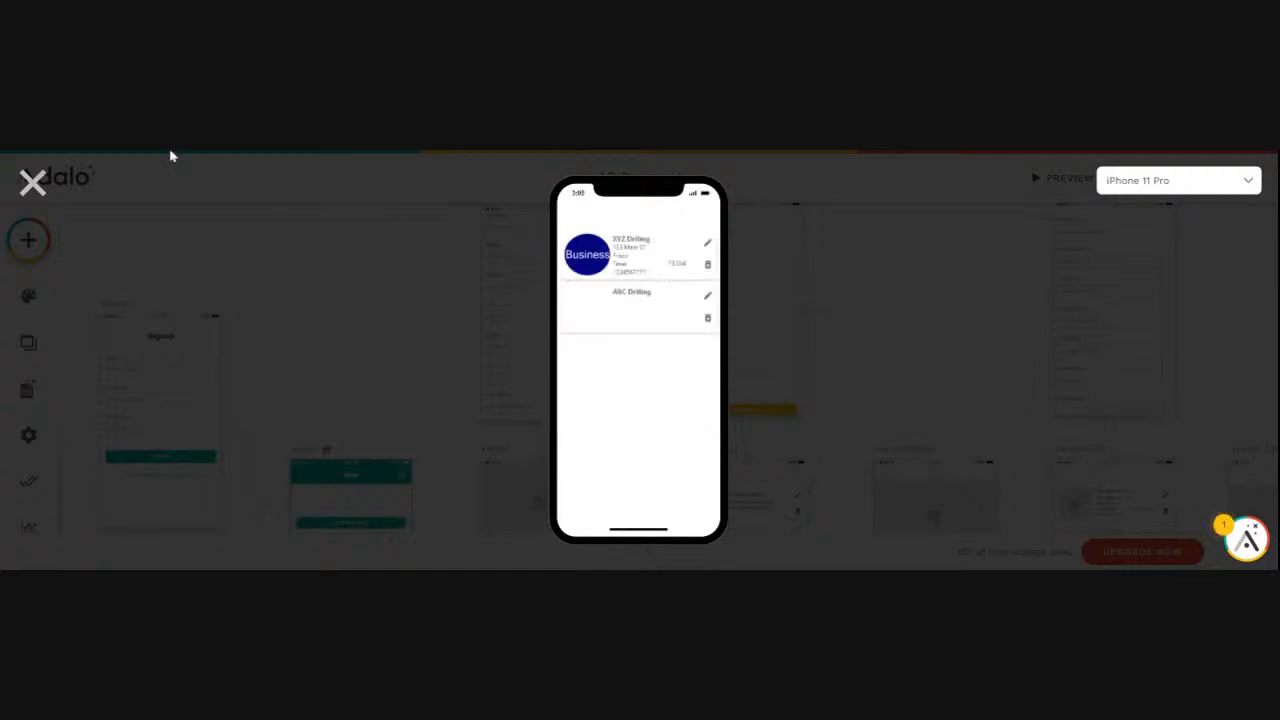
{"action": "left_click_drag", "start_coordinate": [562, 400], "coordinate": [698, 400]}
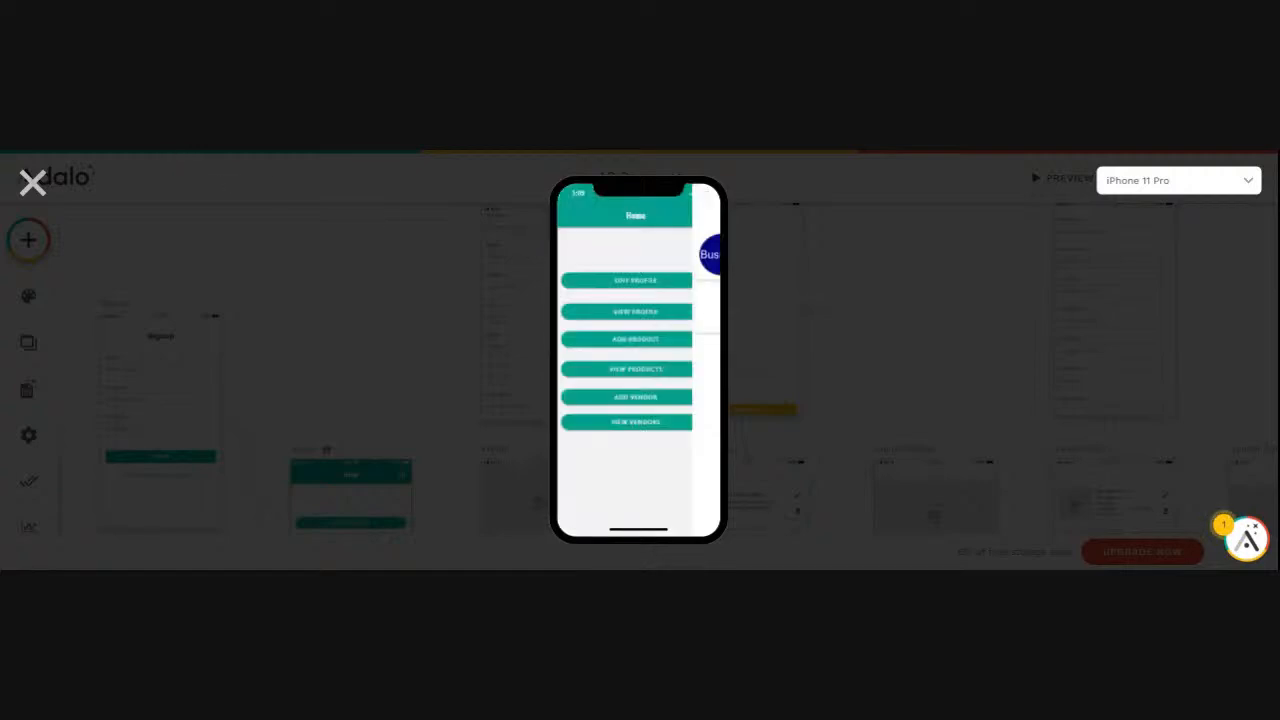
- Inspect the edit form of vendor XYZ Drilling, and go back to Home and close the preview
{"action": "left_click", "coordinate": [632, 423]}
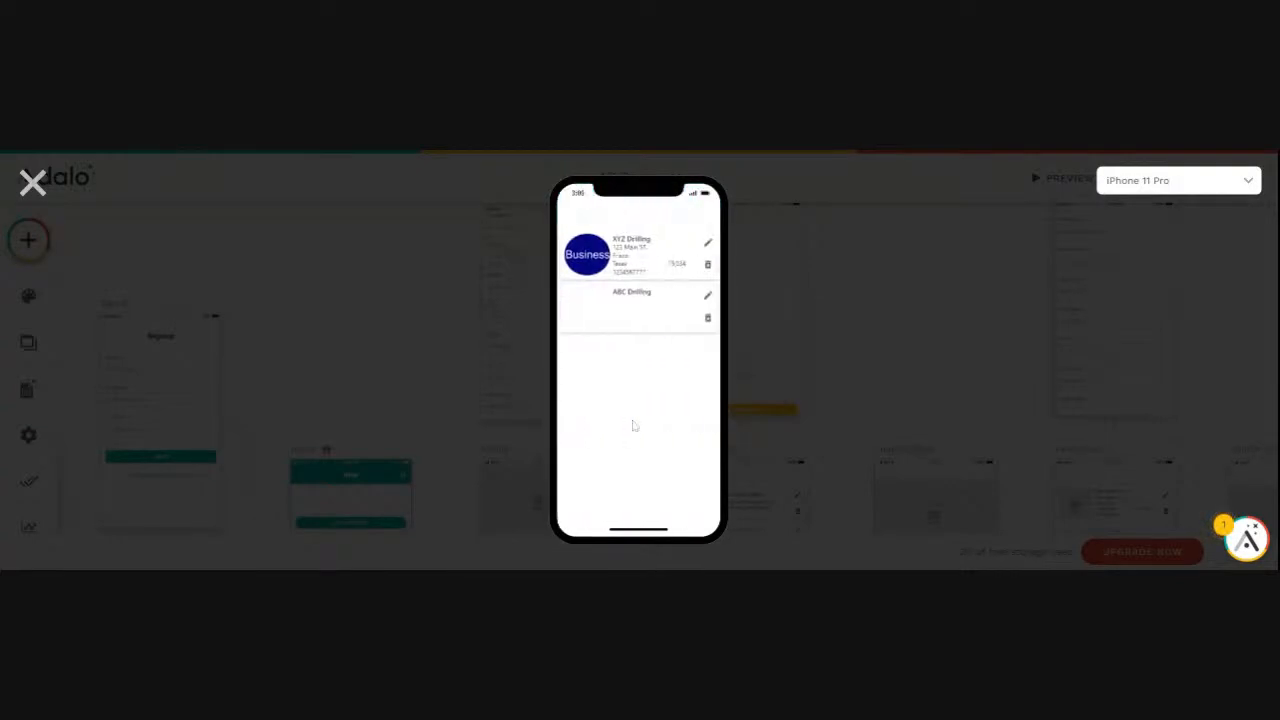
{"action": "left_click", "coordinate": [708, 245]}
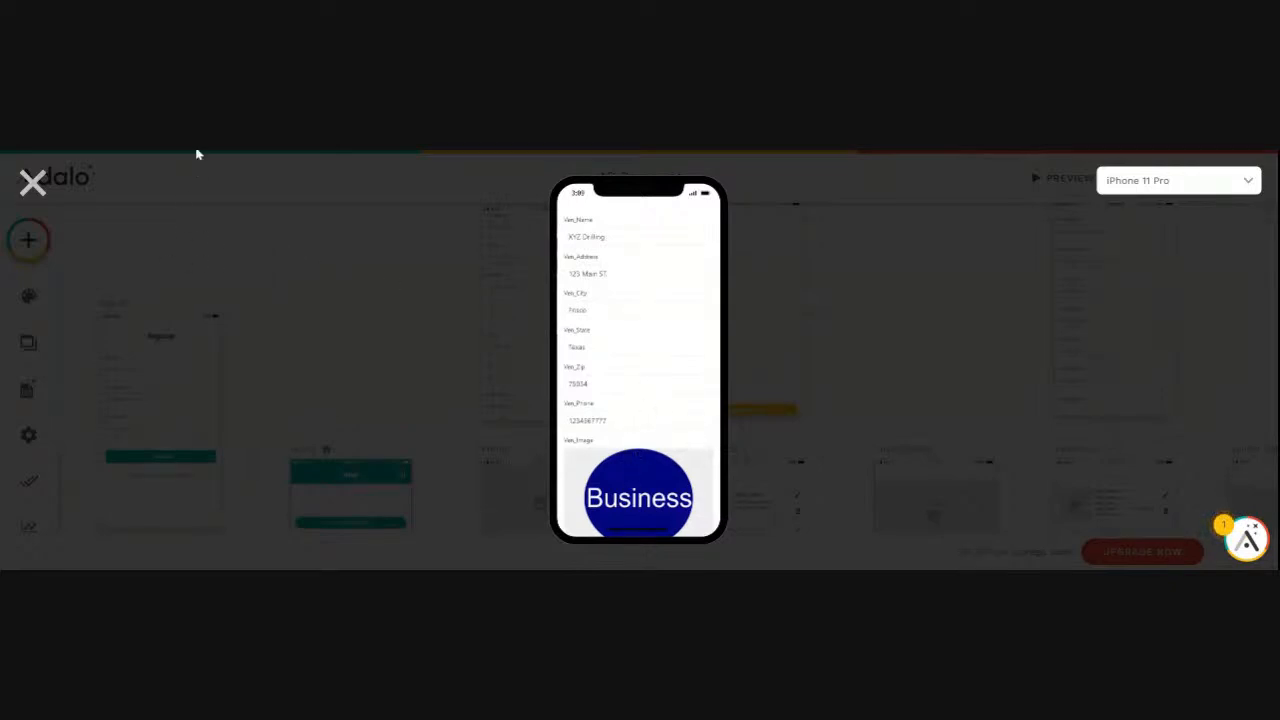
{"action": "key", "text": "alt+Left"}
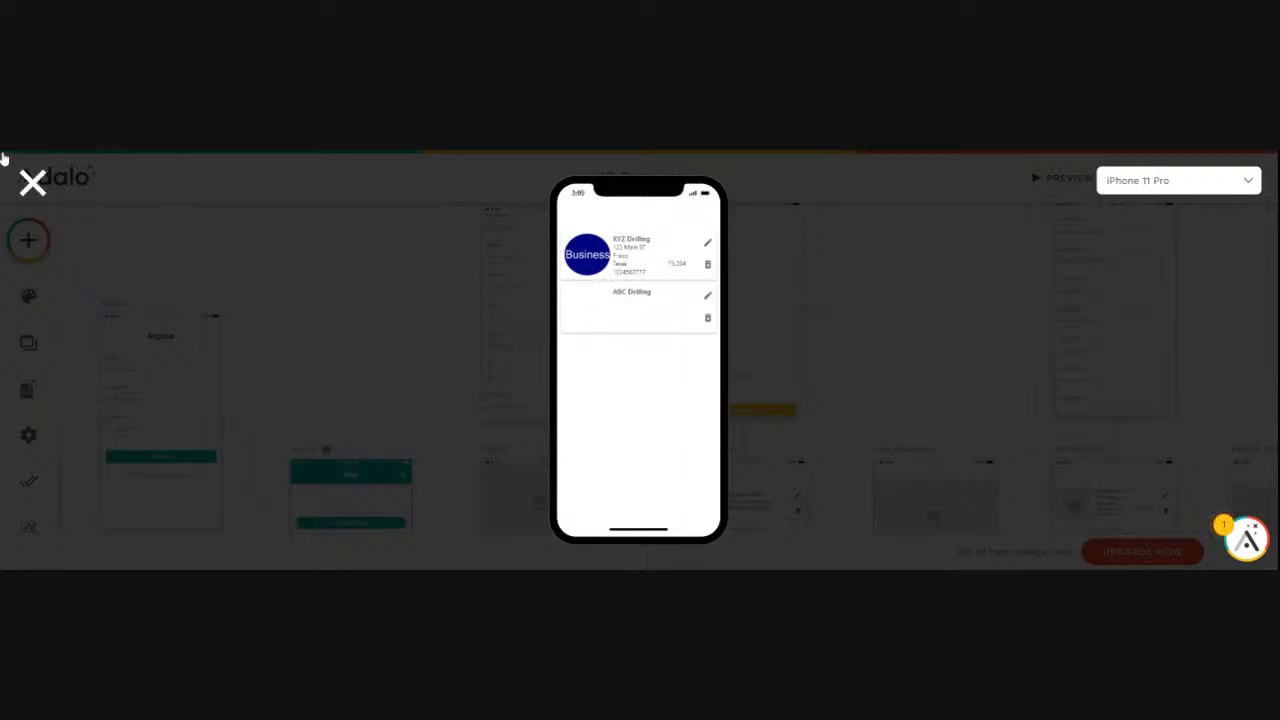
{"action": "key", "text": "alt+Left"}
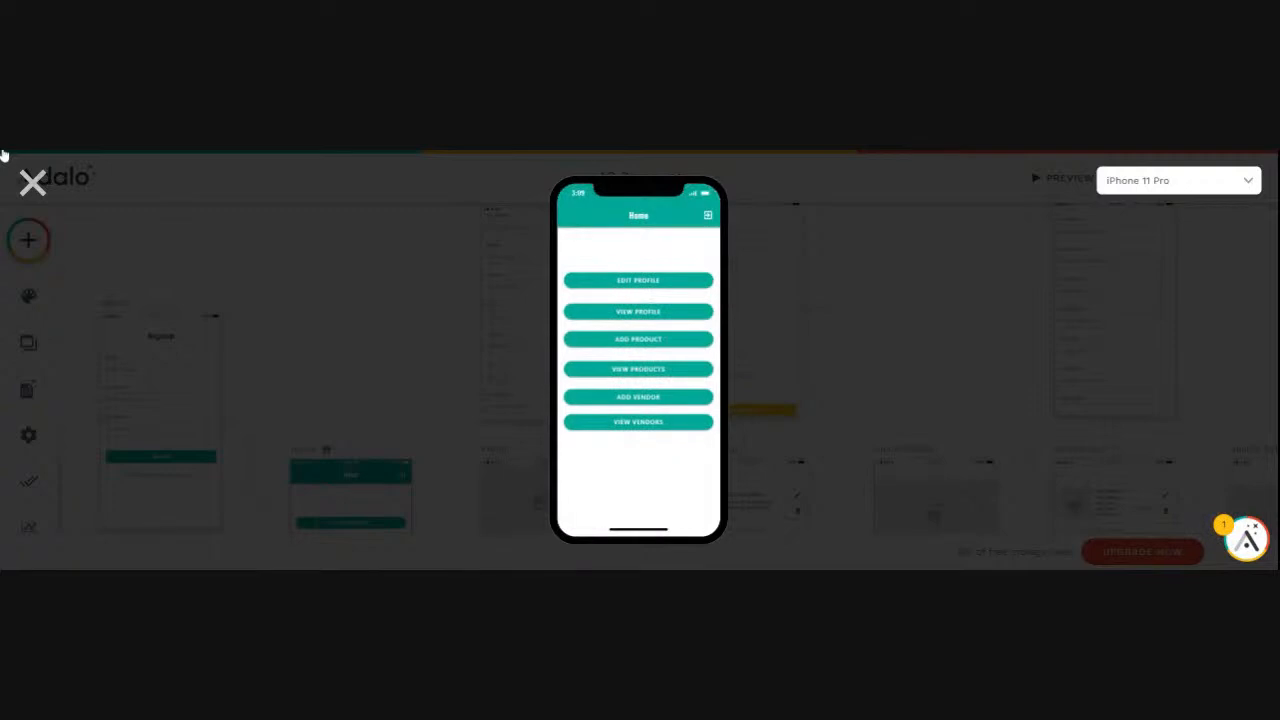
{"action": "left_click", "coordinate": [32, 182]}
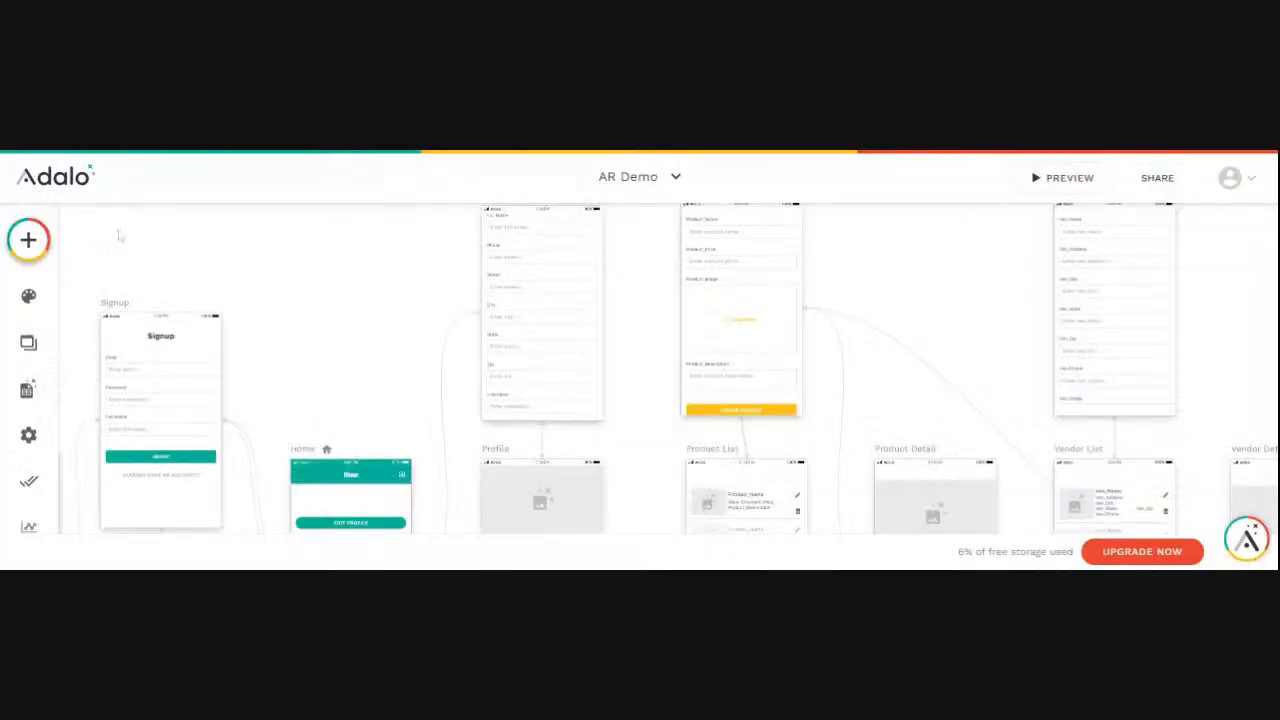
- Log out of the app in the preview, and check the records of the Users collection in the database
{"action": "left_click", "coordinate": [27, 392]}
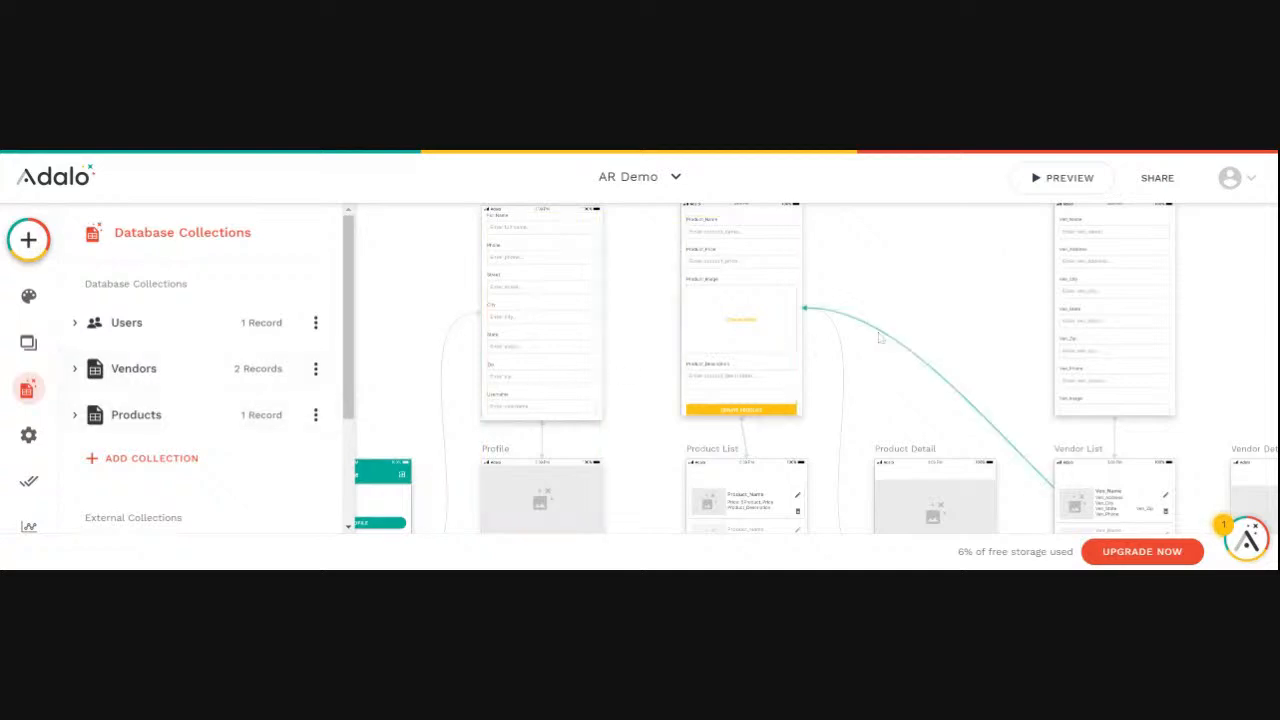
{"action": "left_click", "coordinate": [1063, 180]}
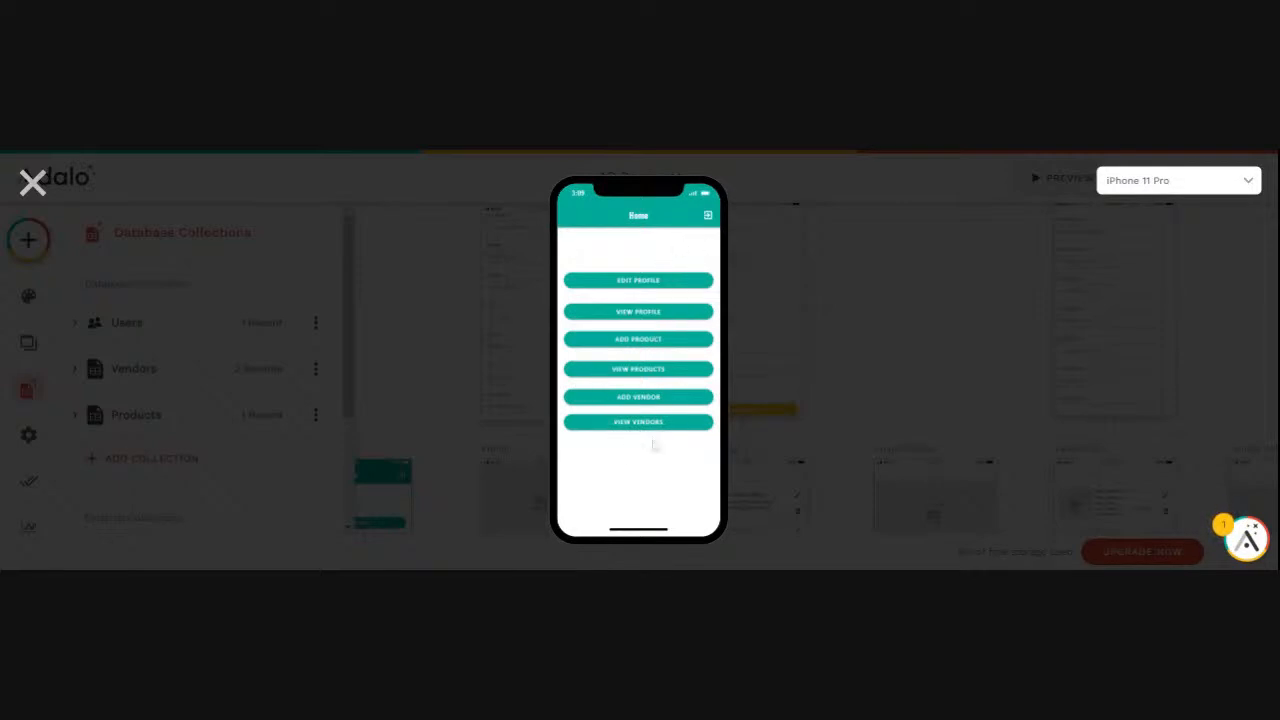
{"action": "left_click", "coordinate": [708, 218]}
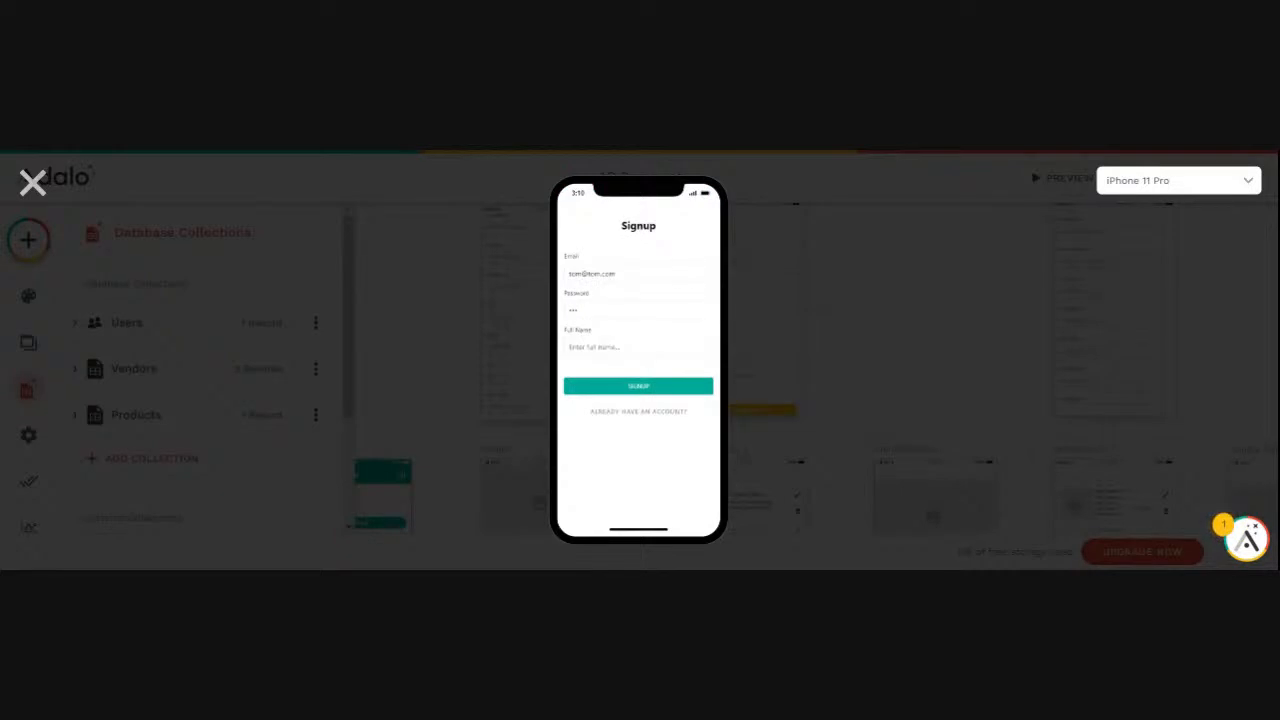
{"action": "left_click", "coordinate": [32, 182]}
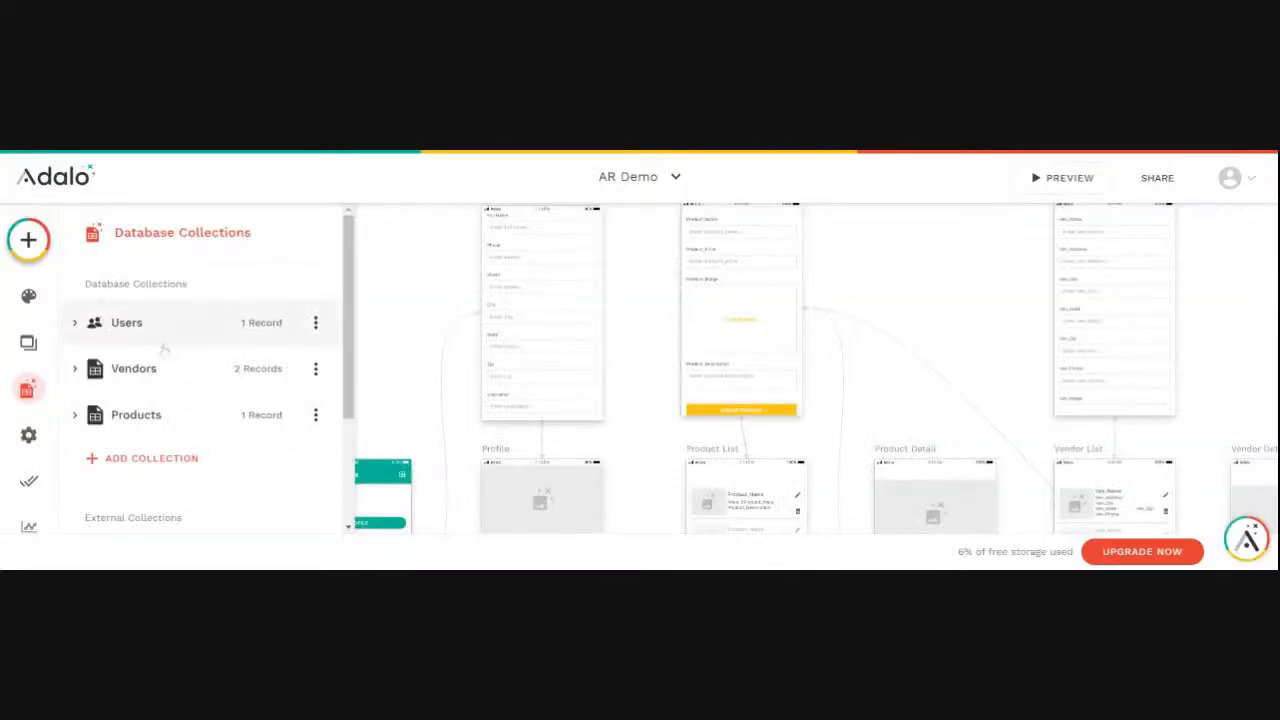
{"action": "left_click", "coordinate": [254, 324]}
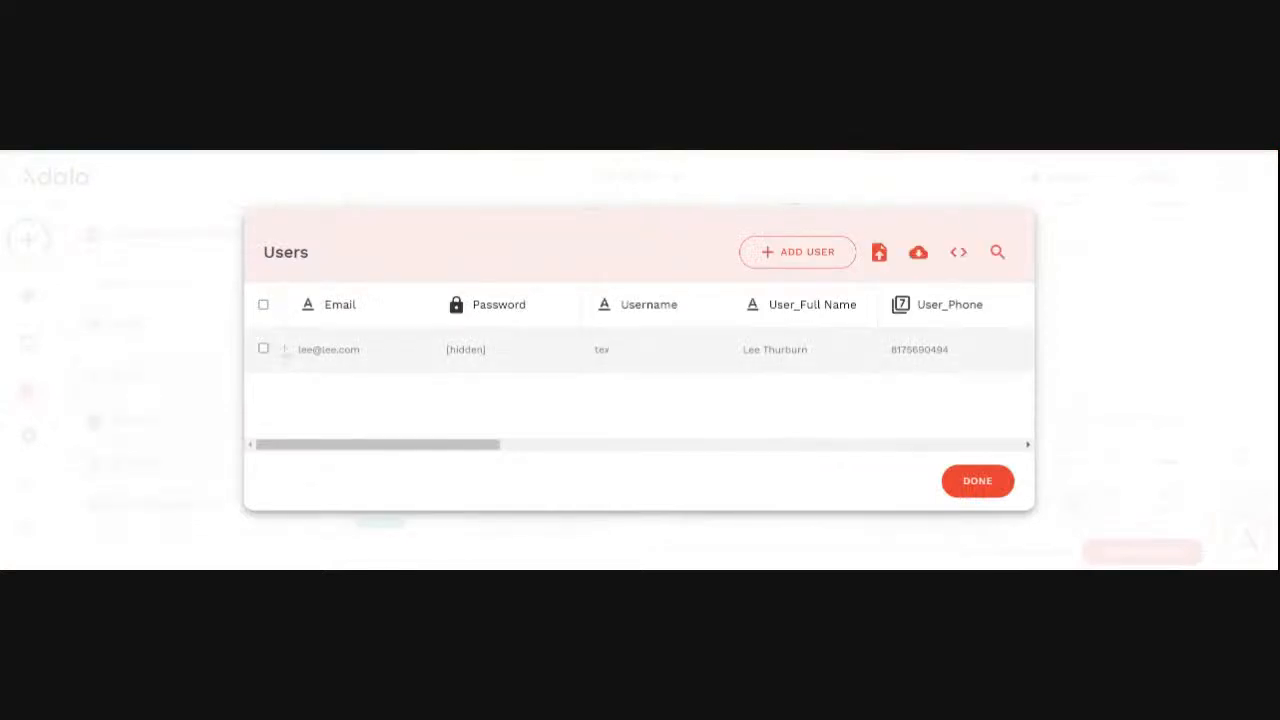
{"action": "left_click", "coordinate": [984, 492]}
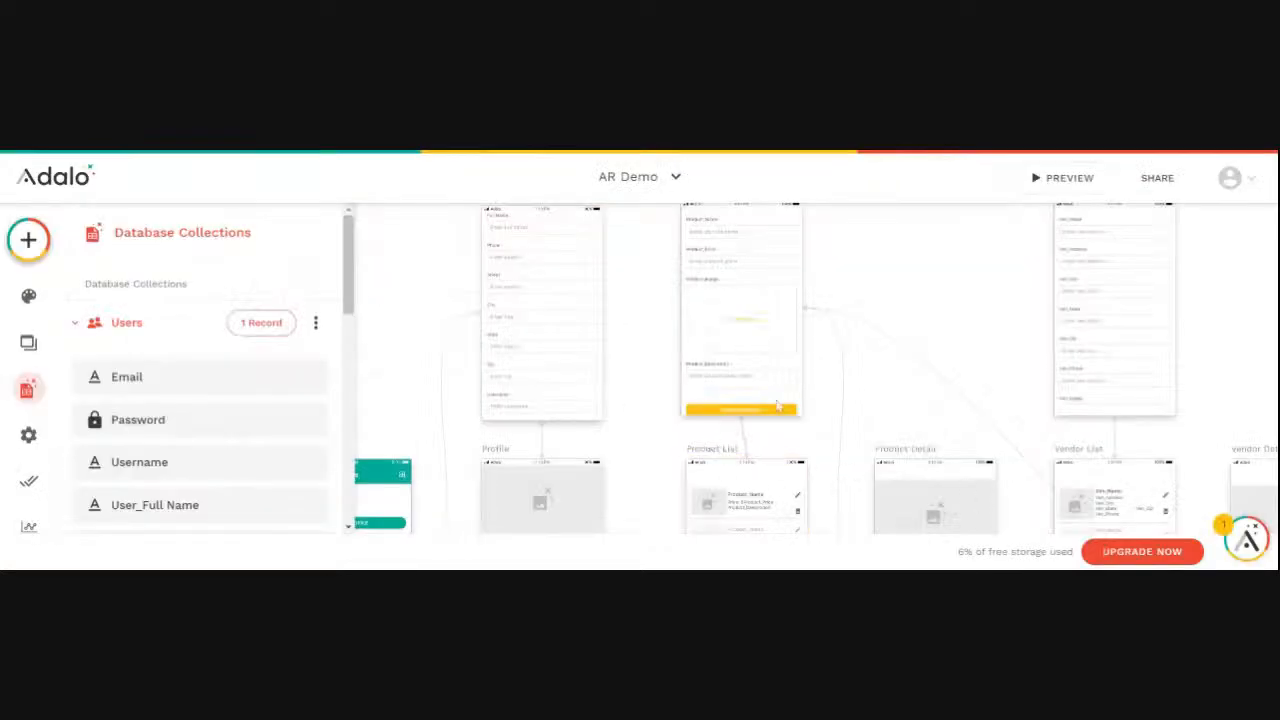
- Sign up a new user in the app preview, filling in the signup form's email and account password
{"action": "left_click", "coordinate": [1068, 180]}
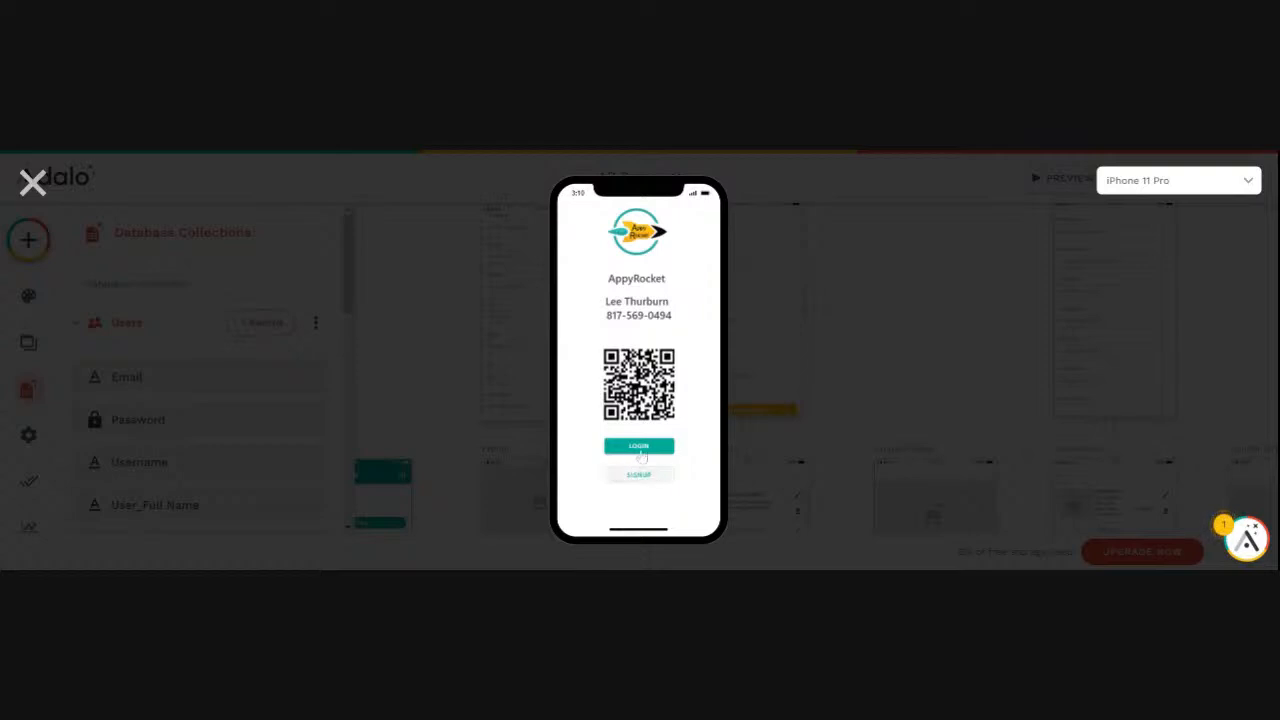
{"action": "left_click", "coordinate": [640, 447]}
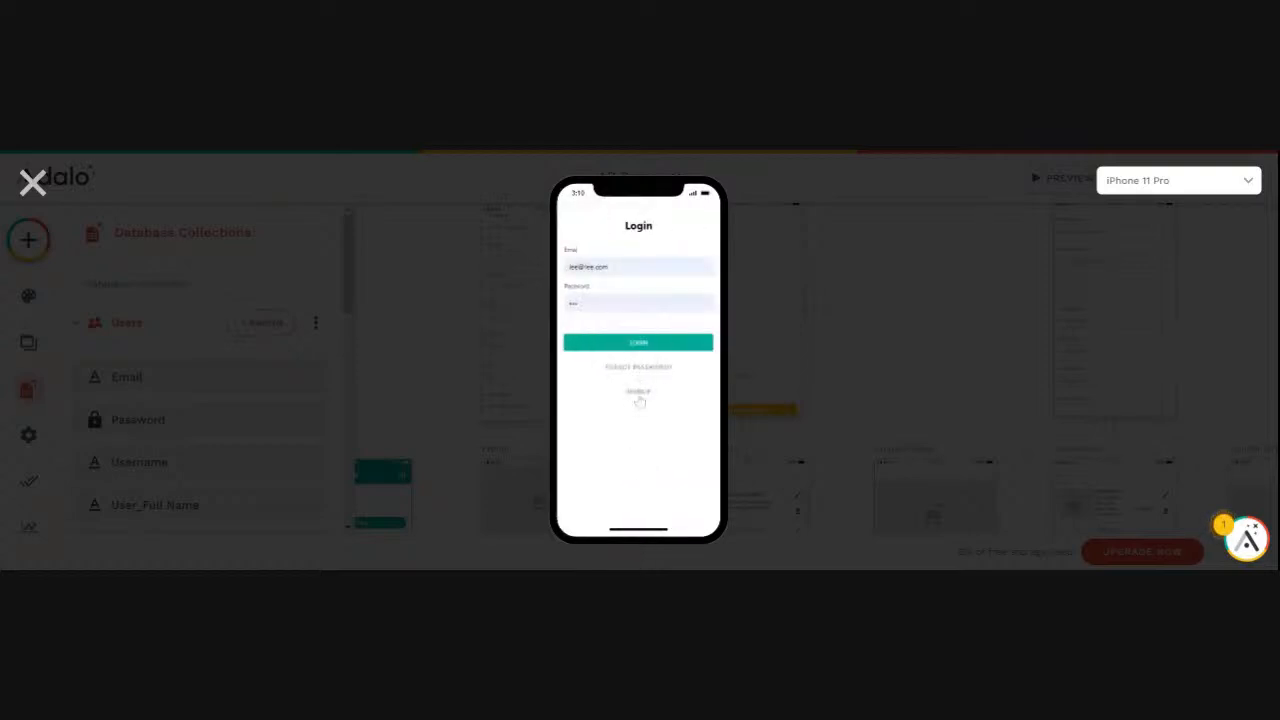
{"action": "left_click", "coordinate": [638, 394]}
{"action": "left_click_drag", "start_coordinate": [582, 310], "coordinate": [543, 321]}
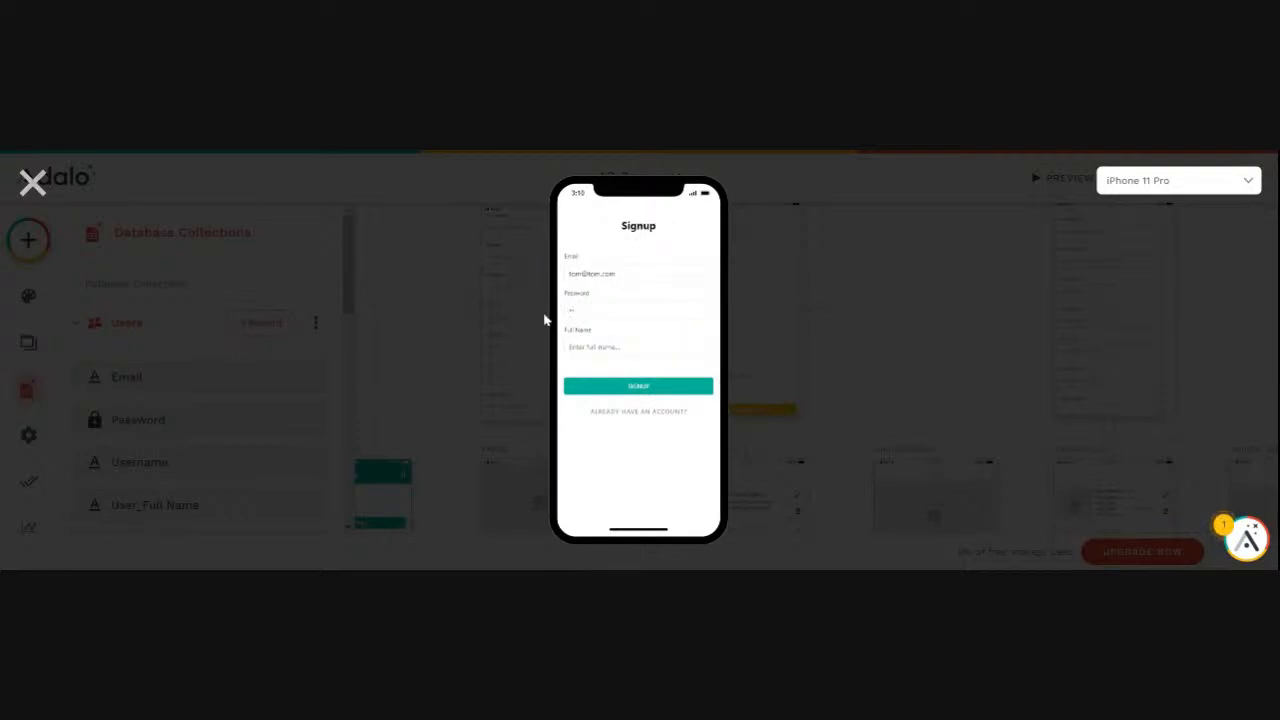
{"action": "left_click", "coordinate": [611, 386]}
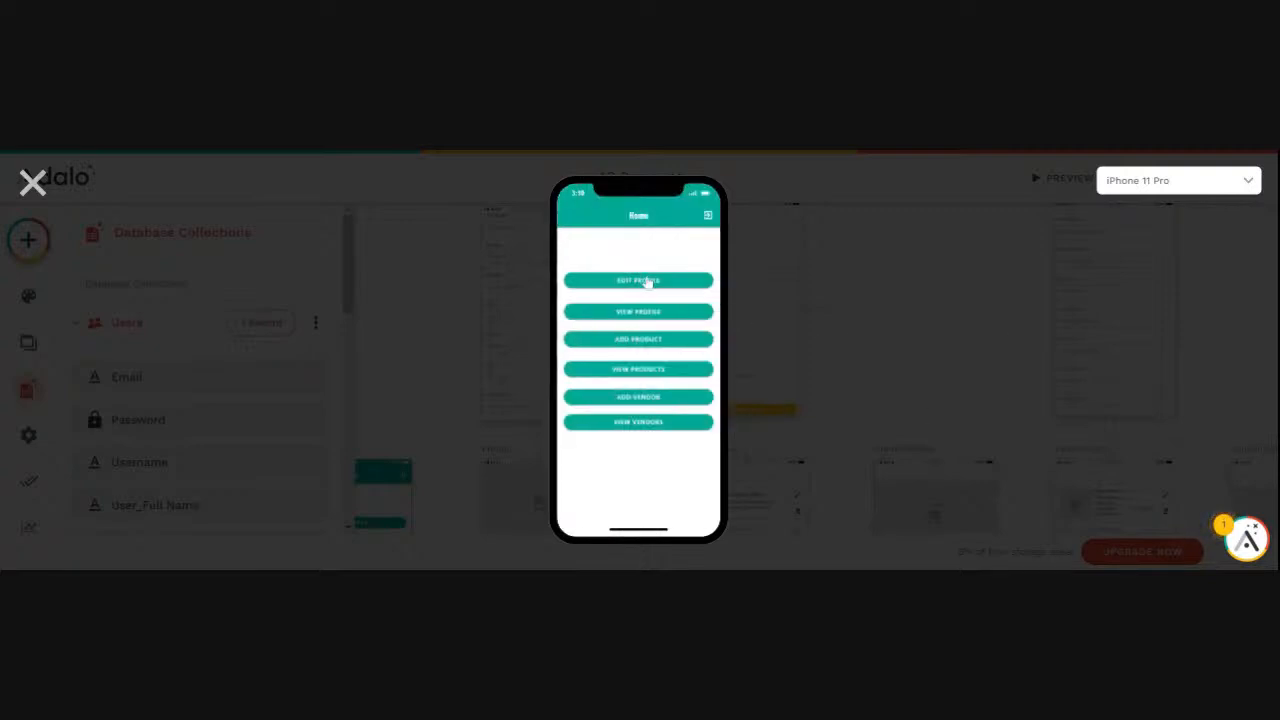
- Open the edit form of XYZ Drilling from the vendor list as the new user, and close the preview
{"action": "left_click", "coordinate": [639, 313]}
{"action": "left_click", "coordinate": [642, 428]}
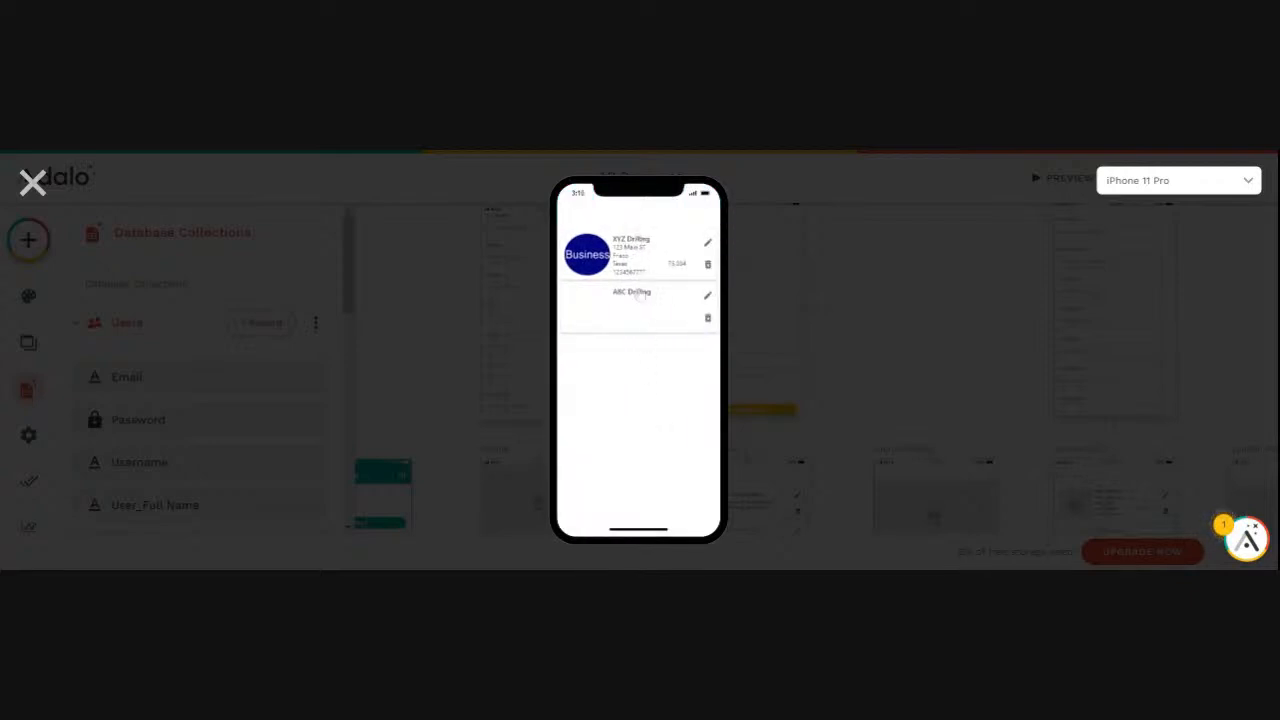
{"action": "left_click", "coordinate": [707, 243]}
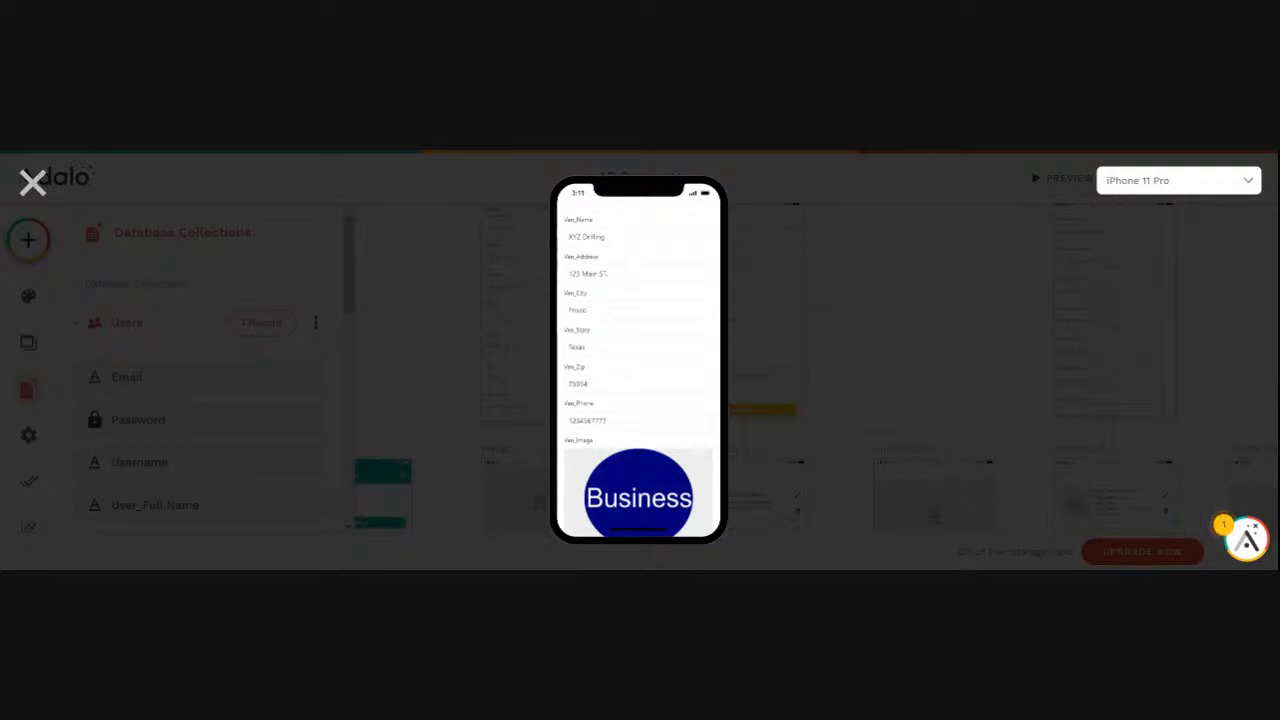
{"action": "left_click", "coordinate": [32, 184]}
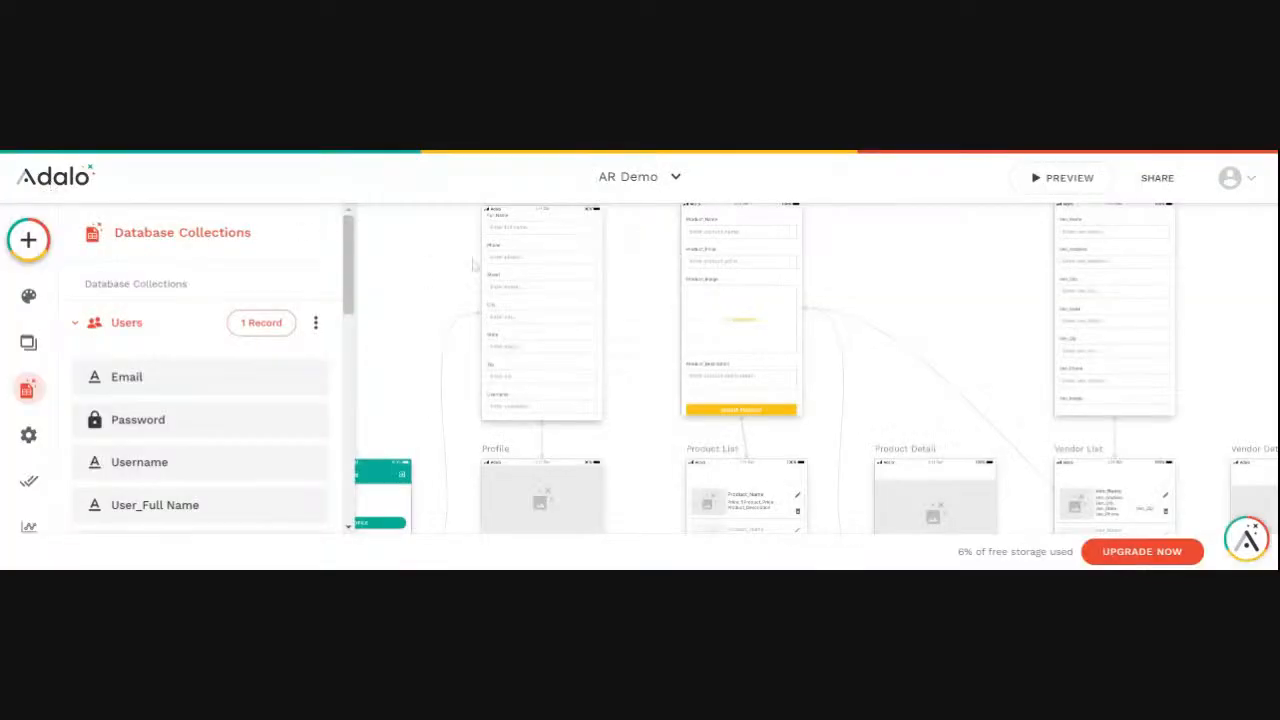
- Rename the pencil icon in the Vendor List screen's list to Edit Vendor
{"action": "scroll", "coordinate": [823, 351], "scroll_direction": "down", "scroll_amount": 2}
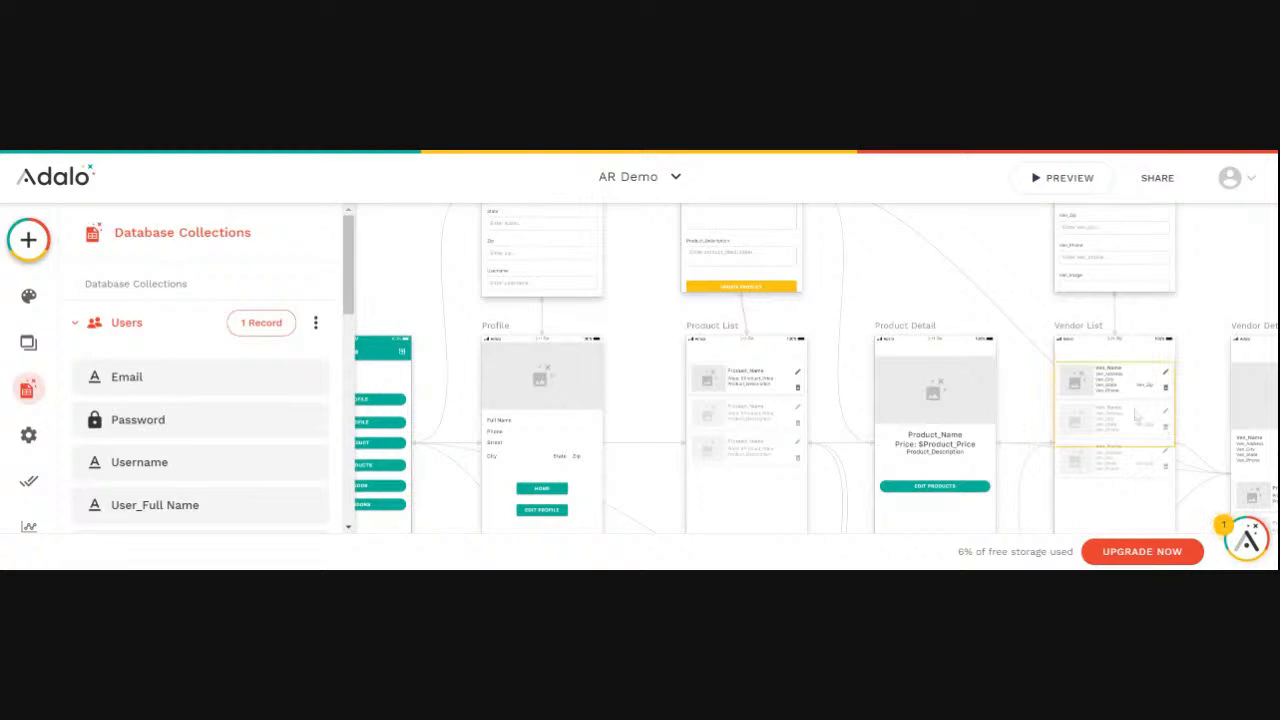
{"action": "left_click", "coordinate": [1190, 426]}
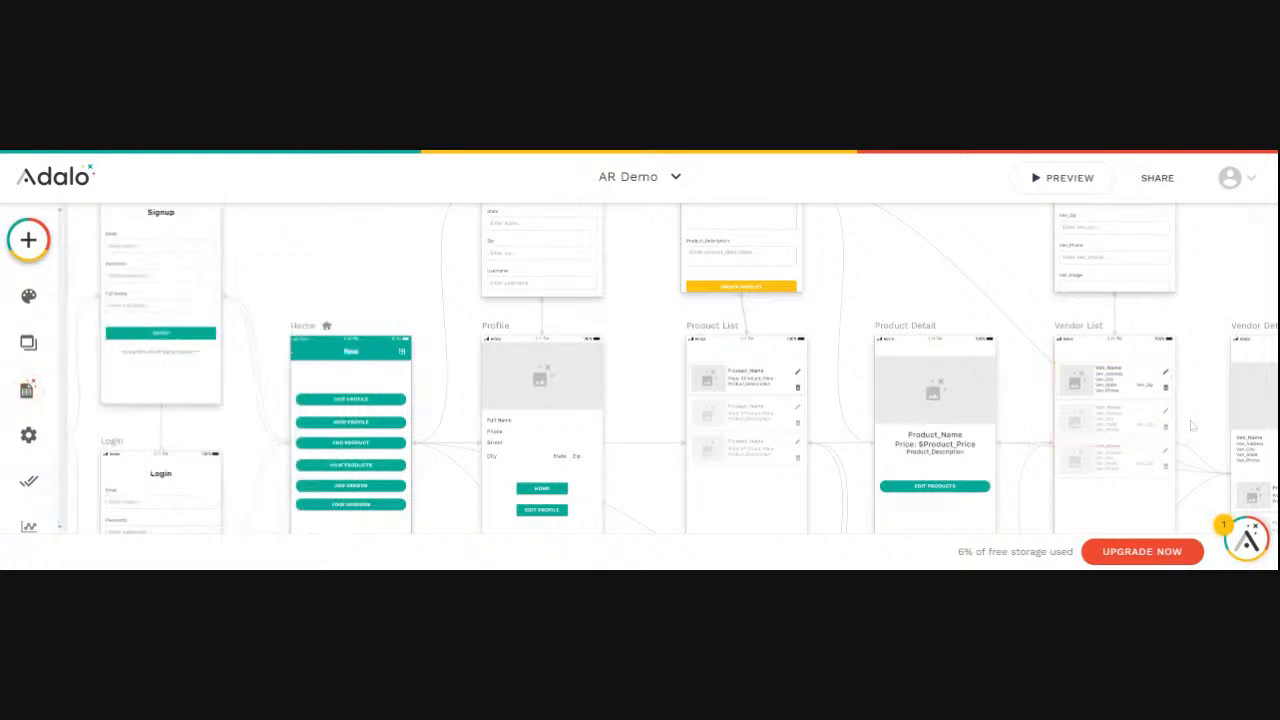
{"action": "scroll", "coordinate": [1185, 426], "scroll_direction": "right", "scroll_amount": 3}
{"action": "scroll", "coordinate": [1182, 426], "scroll_direction": "right", "scroll_amount": 2}
{"action": "scroll", "coordinate": [714, 437], "scroll_direction": "down", "scroll_amount": 2}
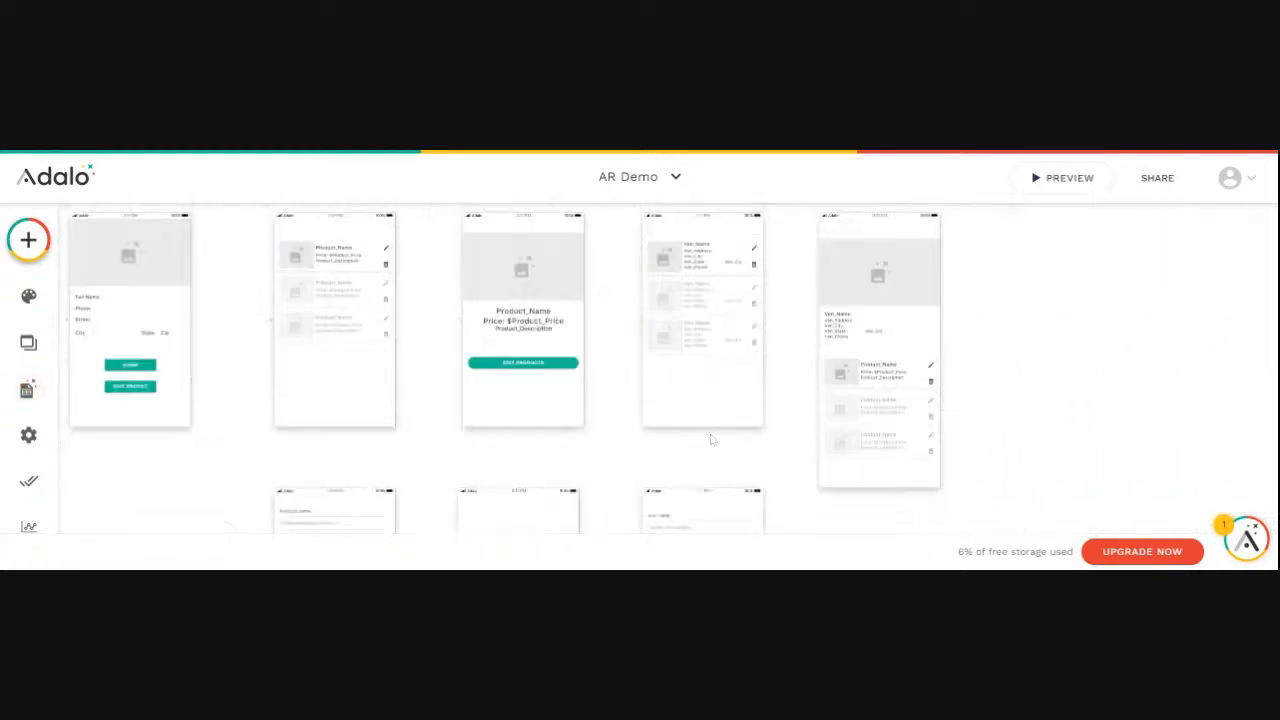
{"action": "scroll", "coordinate": [662, 297], "scroll_direction": "up", "scroll_amount": 3}
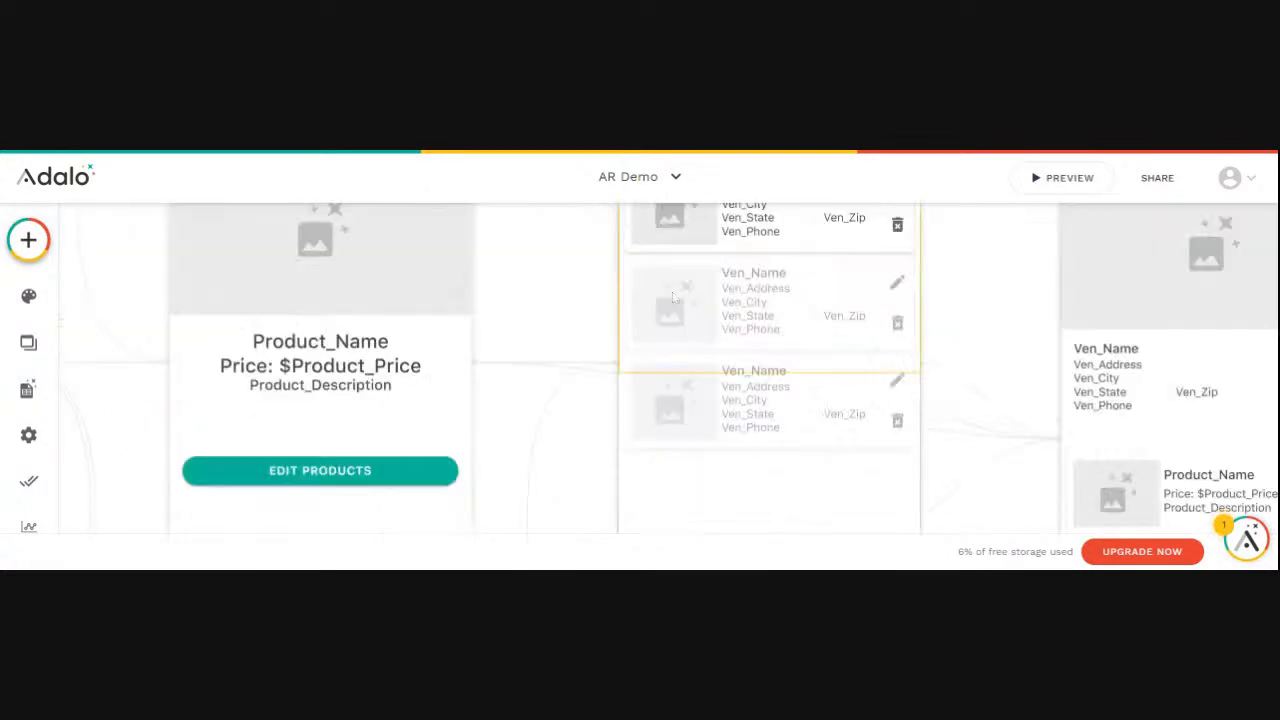
{"action": "scroll", "coordinate": [742, 298], "scroll_direction": "up", "scroll_amount": 2}
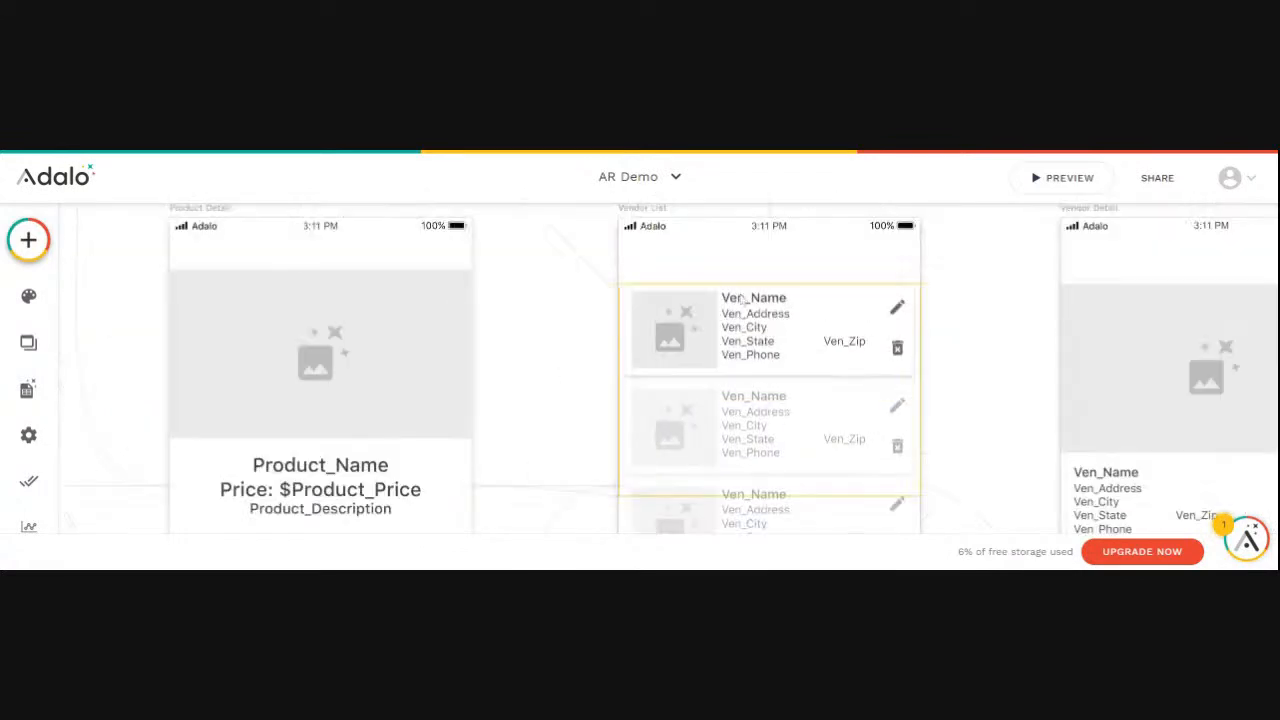
{"action": "left_click", "coordinate": [898, 310]}
{"action": "left_click", "coordinate": [898, 310]}
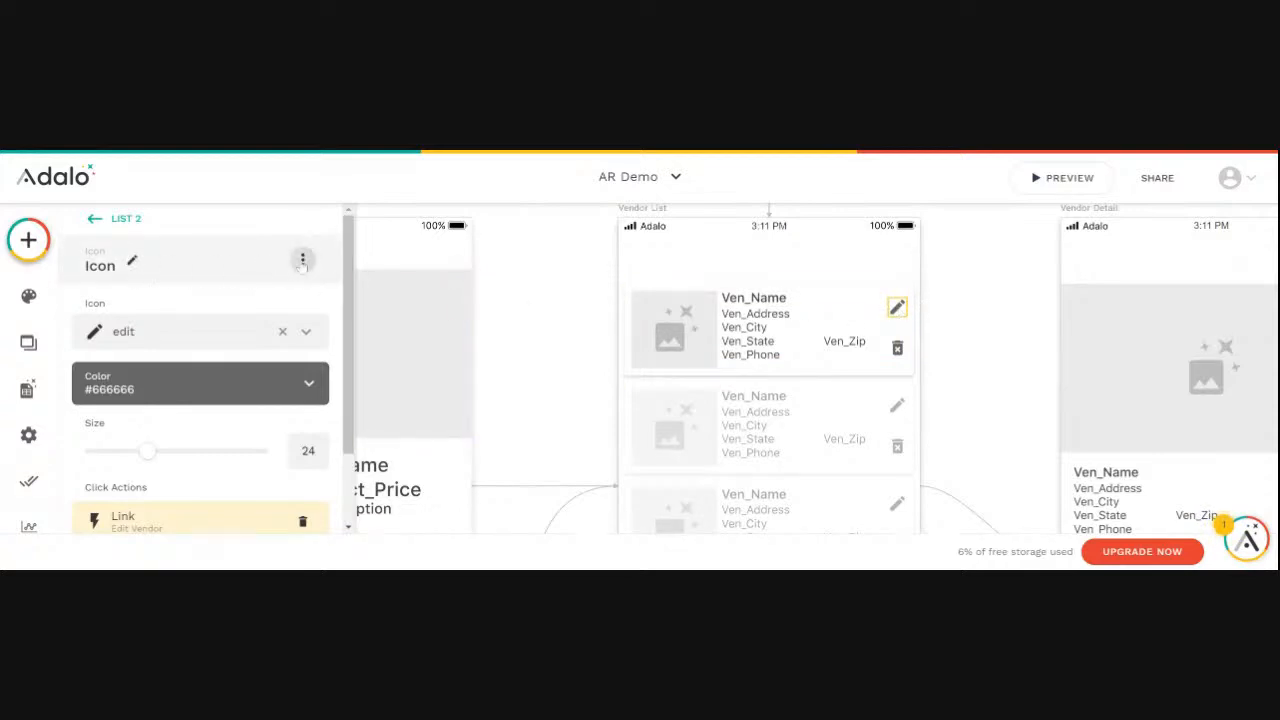
{"action": "left_click", "coordinate": [112, 275]}
{"action": "left_click_drag", "start_coordinate": [110, 332], "coordinate": [73, 332]}
{"action": "type", "text": "Edit Vendor"}
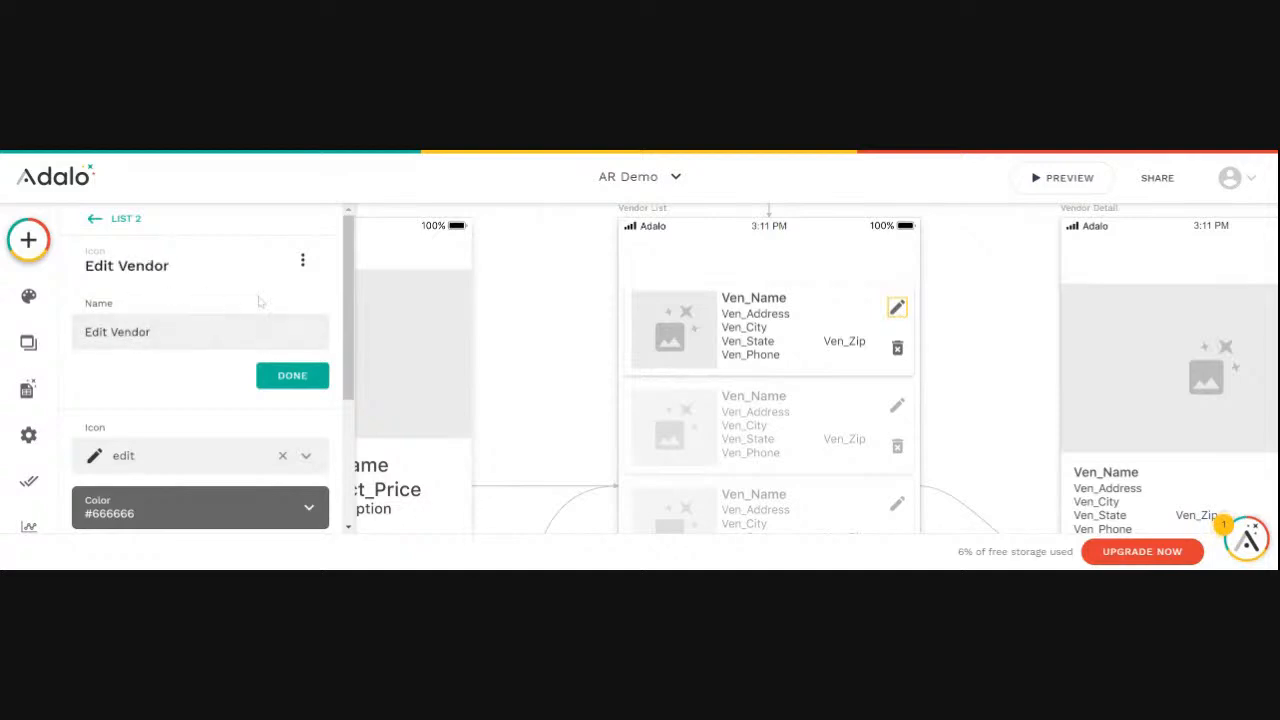
{"action": "left_click", "coordinate": [290, 375]}
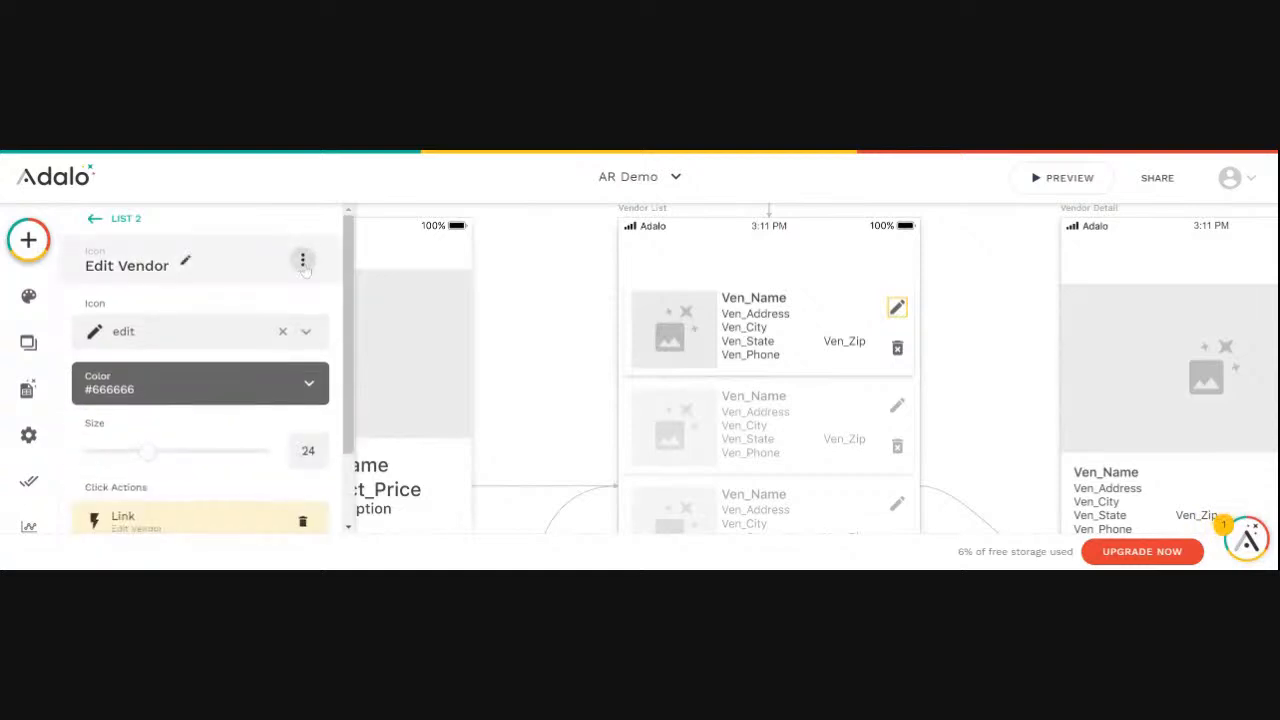
- Change the Edit Vendor icon's visibility to Sometimes Visible
{"action": "left_click", "coordinate": [302, 260]}
{"action": "left_click", "coordinate": [303, 308]}
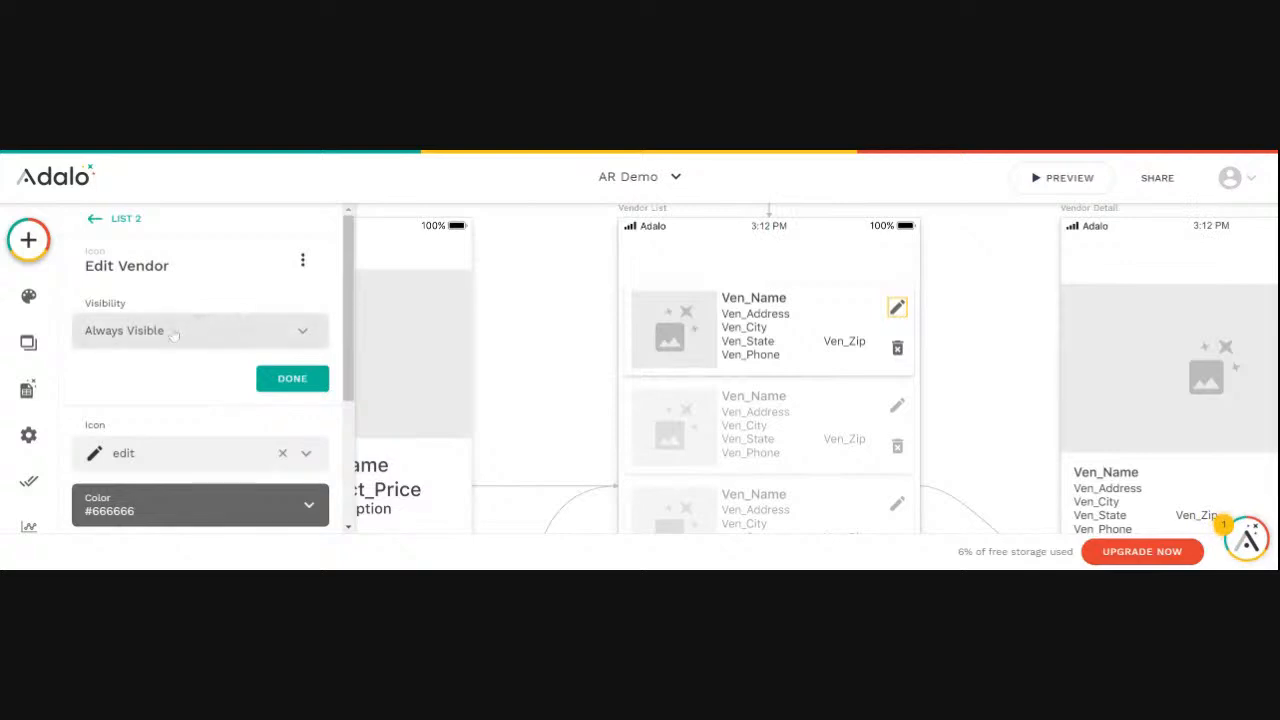
{"action": "left_click", "coordinate": [125, 340]}
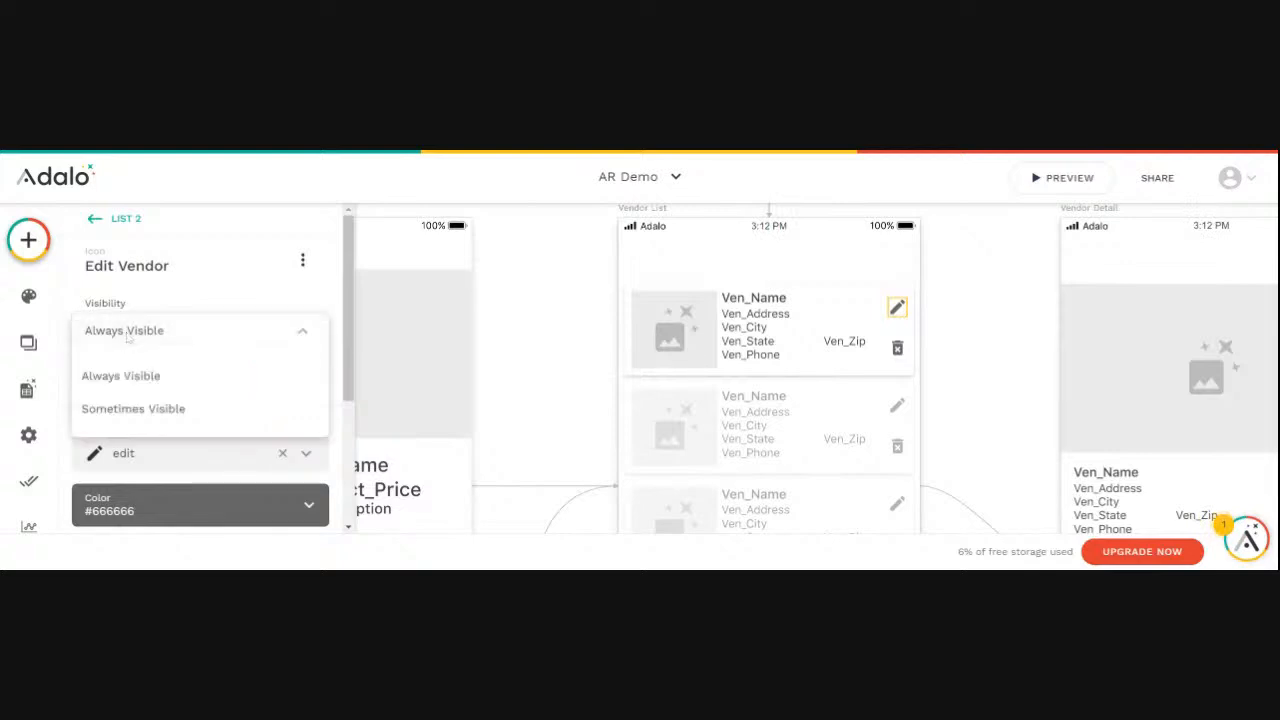
{"action": "left_click", "coordinate": [128, 410]}
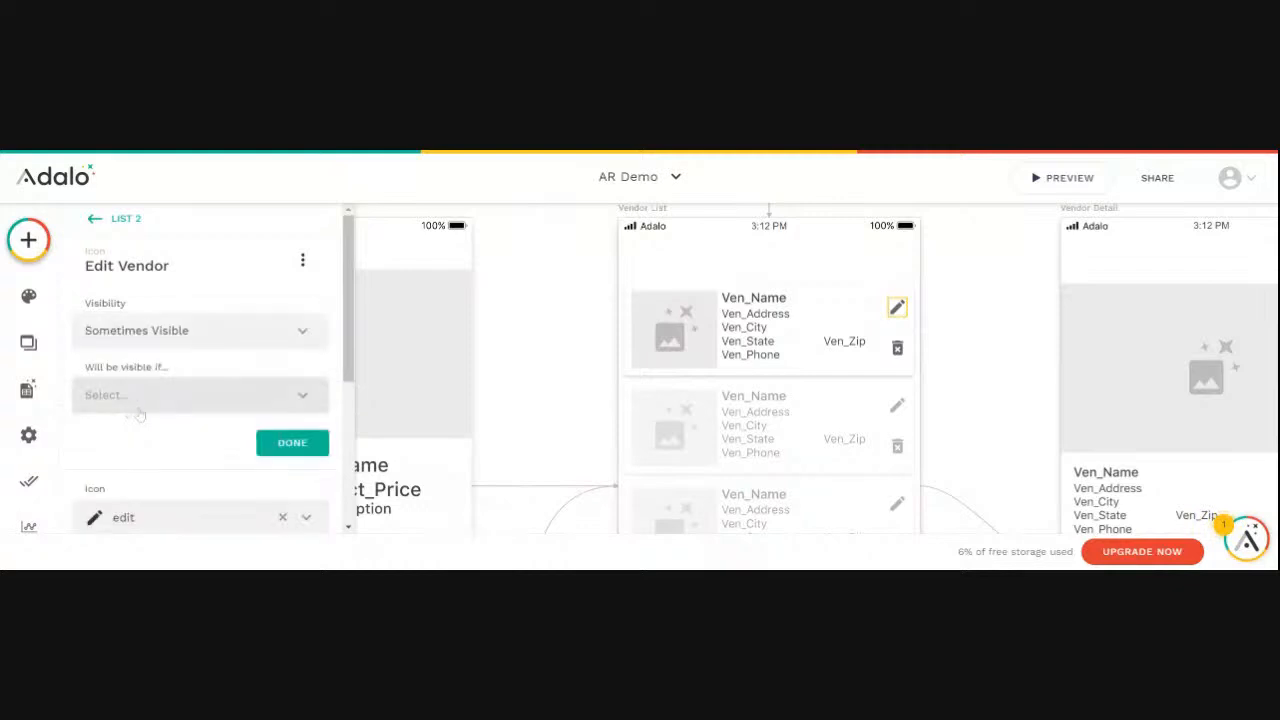
{"action": "scroll", "coordinate": [297, 373], "scroll_direction": "down", "scroll_amount": 1}
{"action": "scroll", "coordinate": [297, 373], "scroll_direction": "up", "scroll_amount": 1}
{"action": "scroll", "coordinate": [297, 373], "scroll_direction": "down", "scroll_amount": 1}
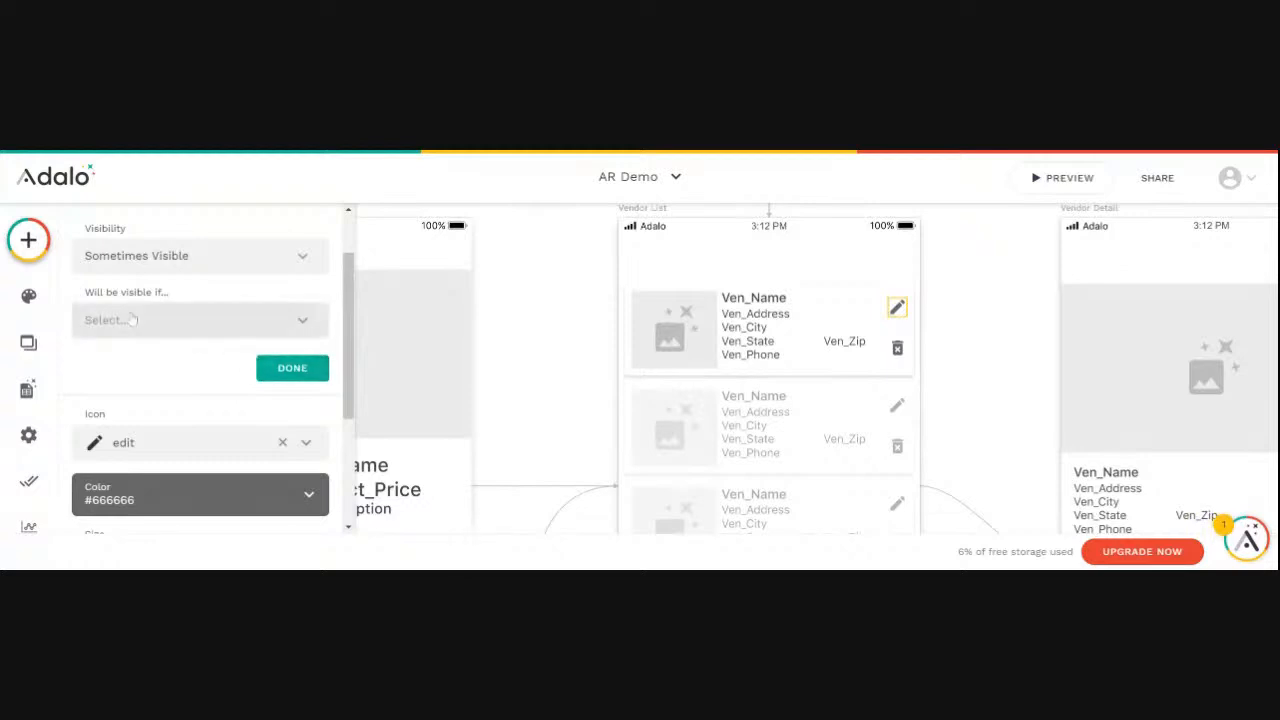
- Make the icon visible only if Logged In User > Username is equal to the Username of Current Vendor > Ven_User
{"action": "left_click", "coordinate": [303, 322]}
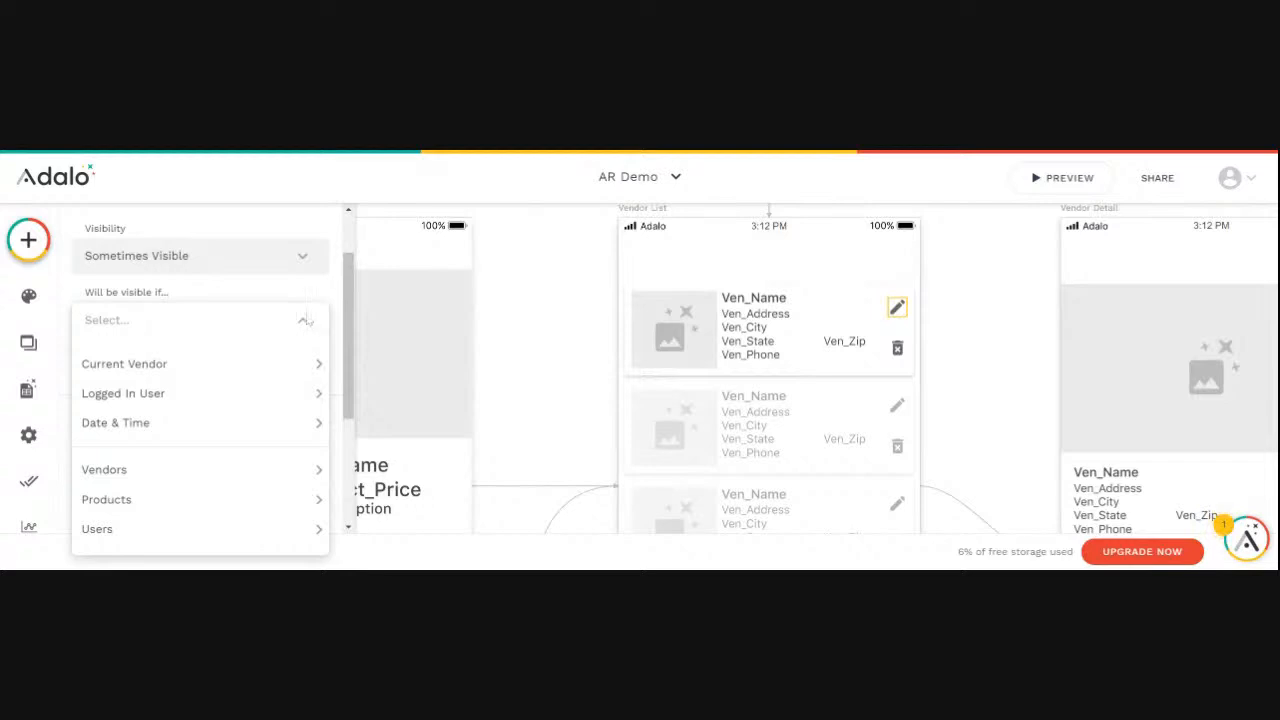
{"action": "mouse_move", "coordinate": [318, 362]}
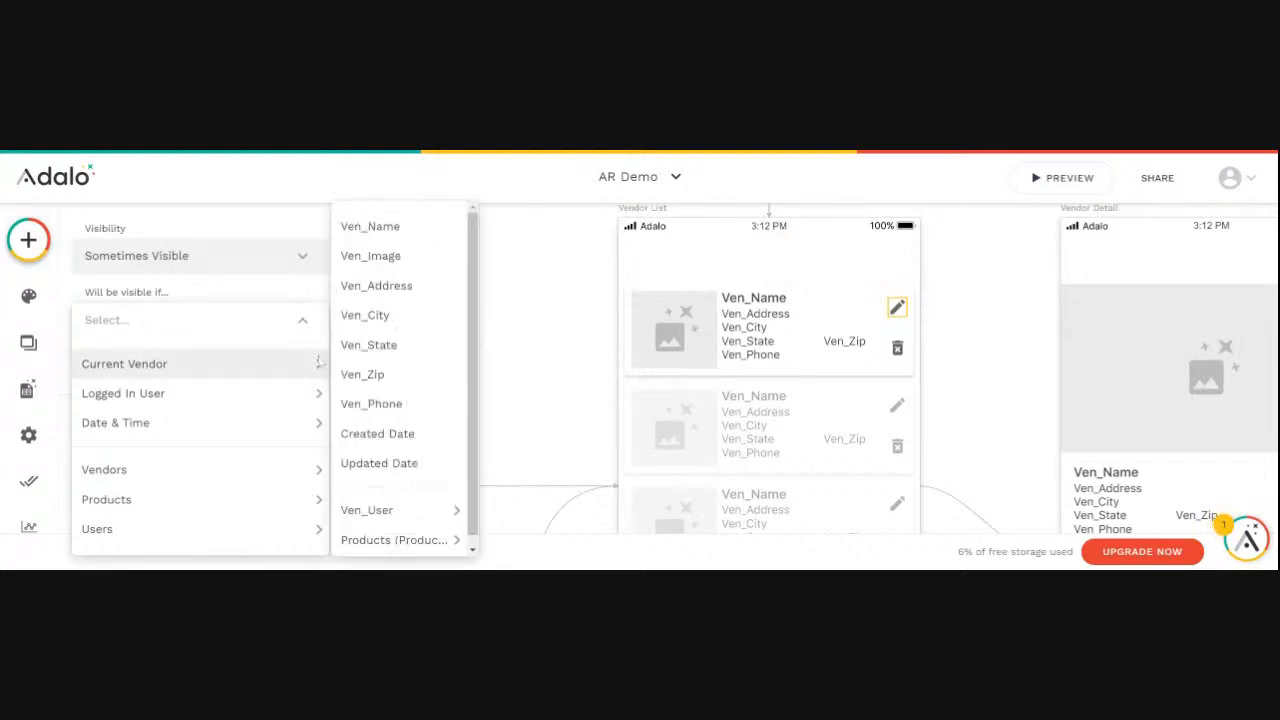
{"action": "mouse_move", "coordinate": [317, 395]}
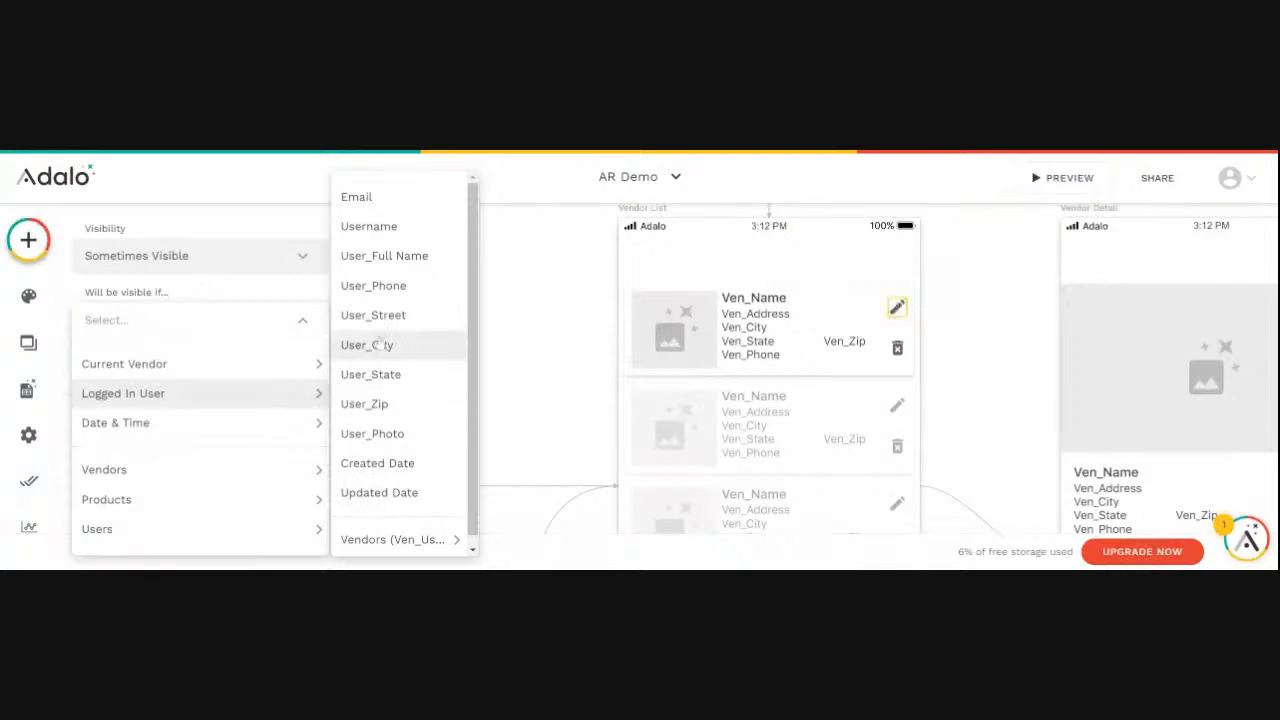
{"action": "left_click", "coordinate": [369, 228]}
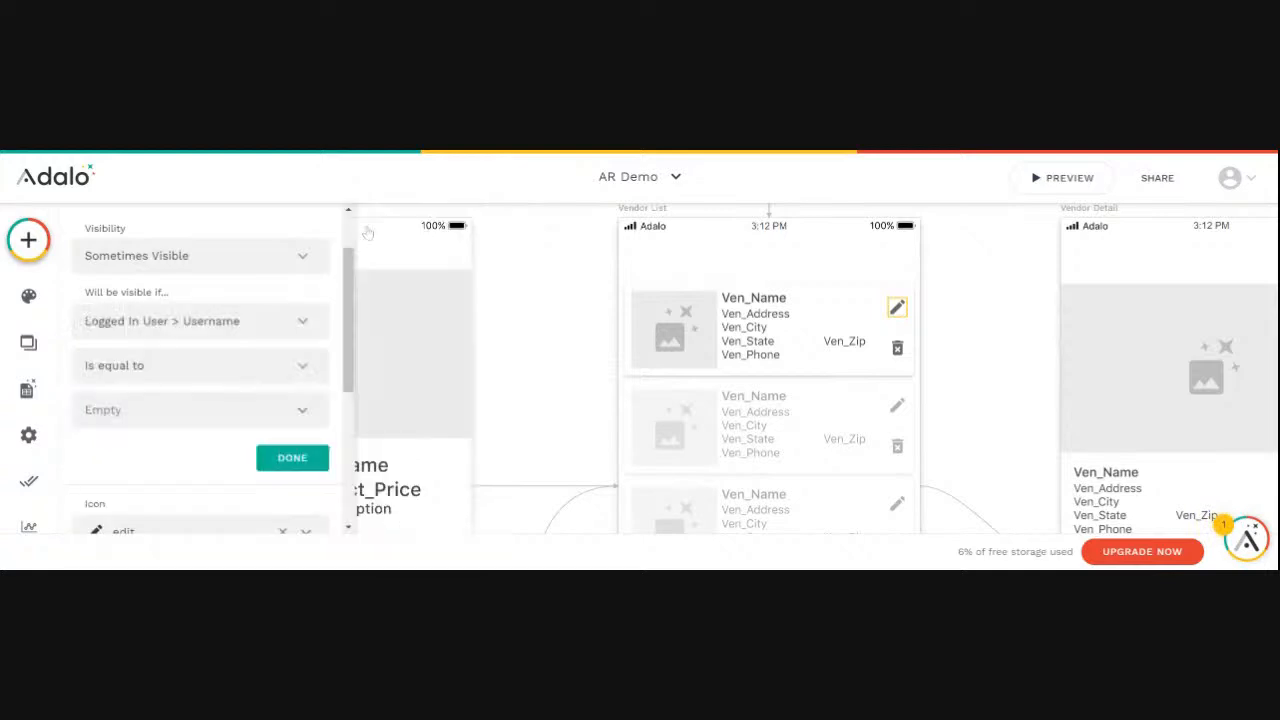
{"action": "left_click", "coordinate": [300, 410]}
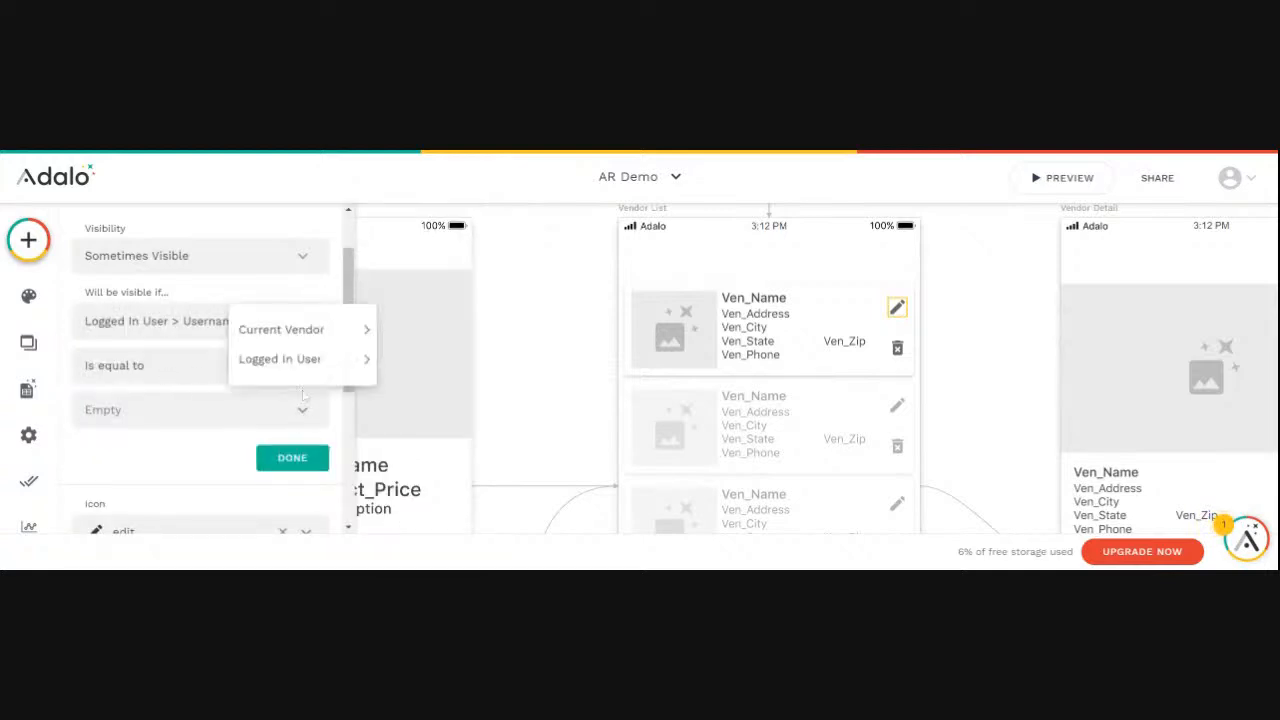
{"action": "mouse_move", "coordinate": [310, 332]}
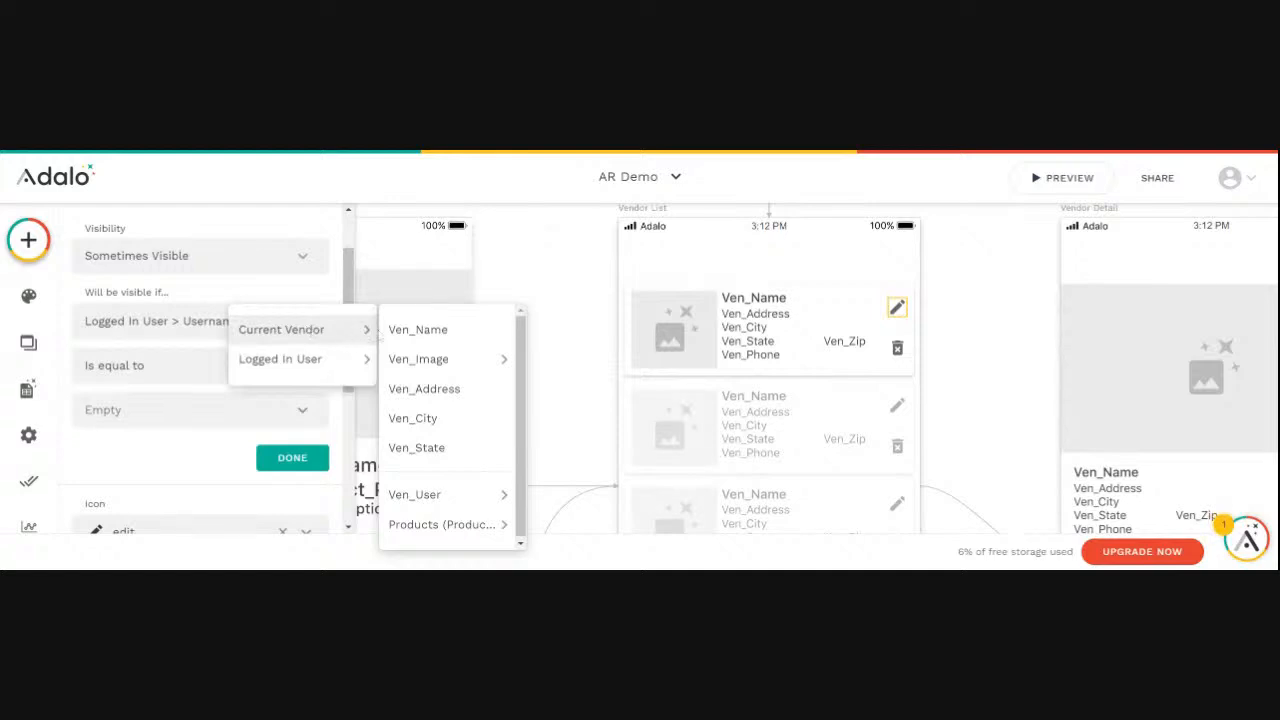
{"action": "mouse_move", "coordinate": [428, 366]}
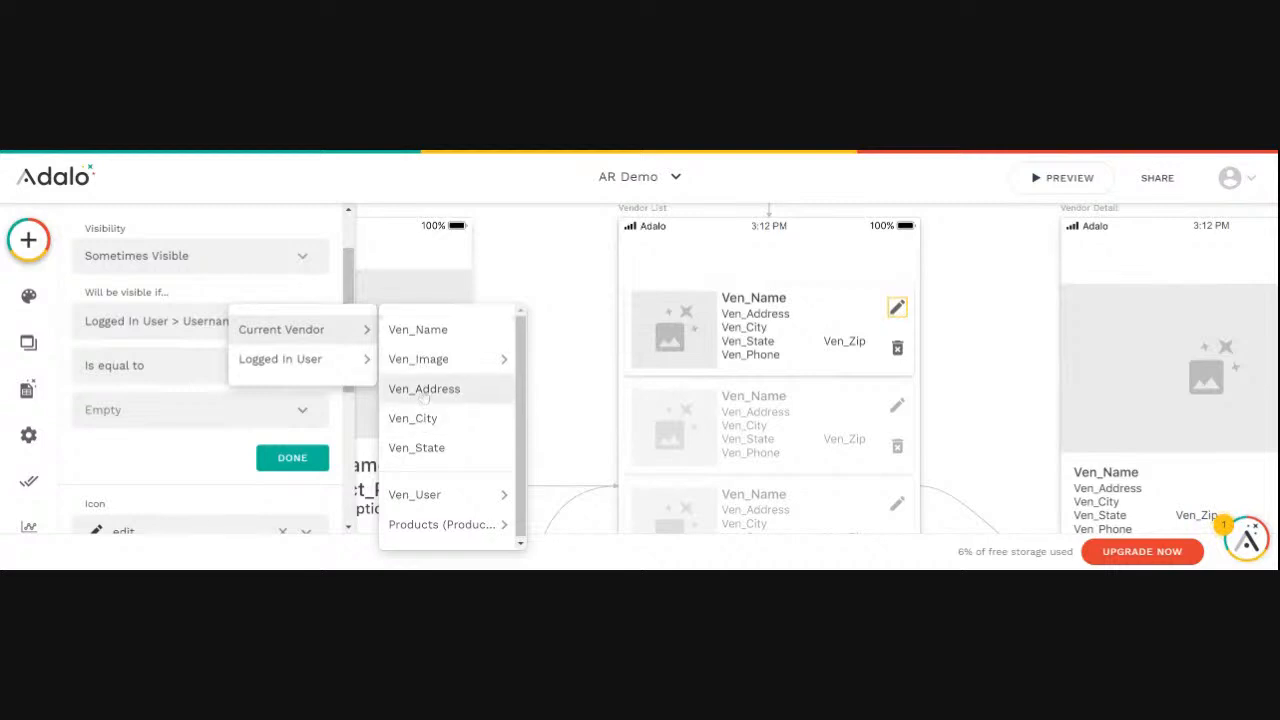
{"action": "mouse_move", "coordinate": [424, 494]}
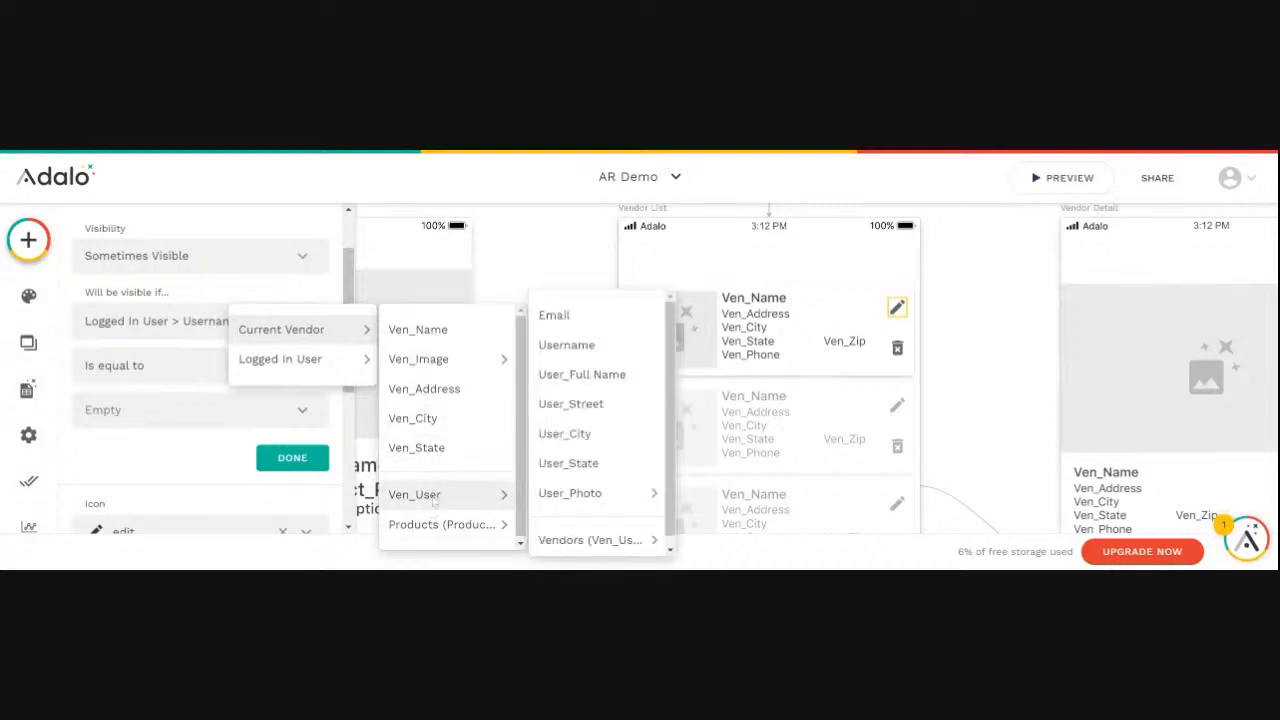
{"action": "left_click", "coordinate": [567, 345]}
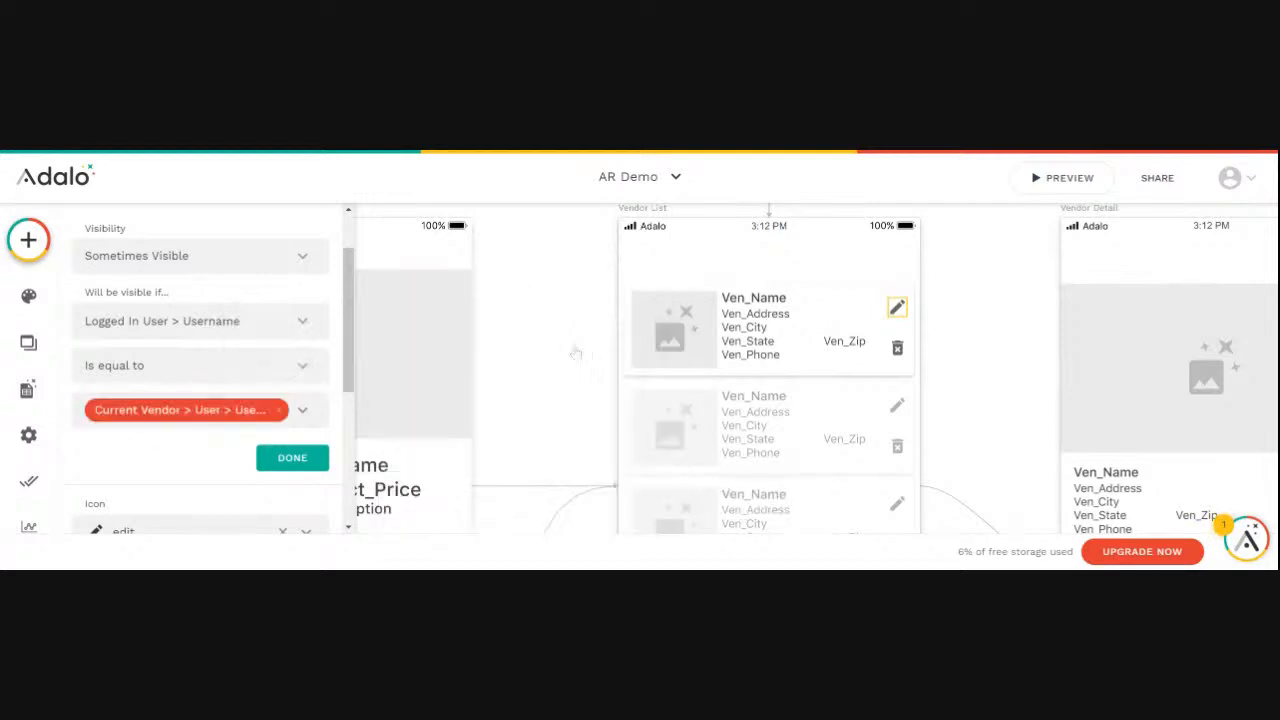
{"action": "left_click", "coordinate": [290, 459]}
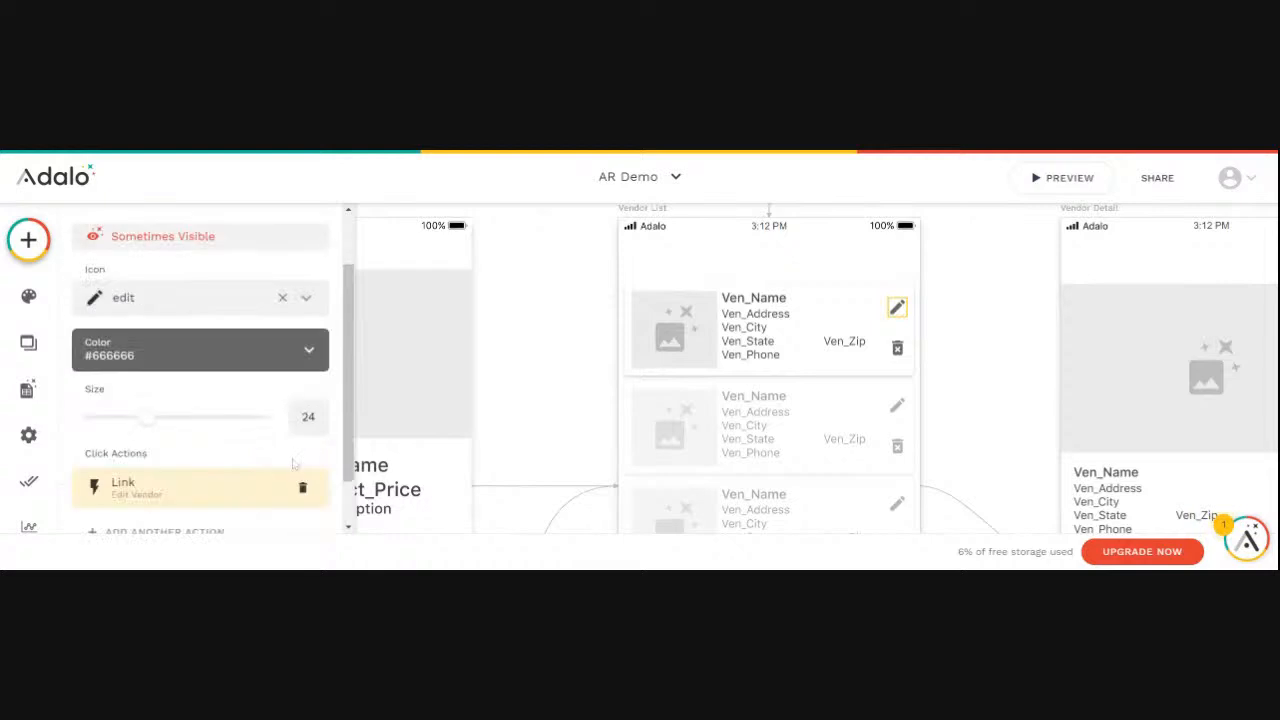
- Preview the app, open the vendor list to check the edit icon's visibility, and close the preview
{"action": "left_click", "coordinate": [1045, 178]}
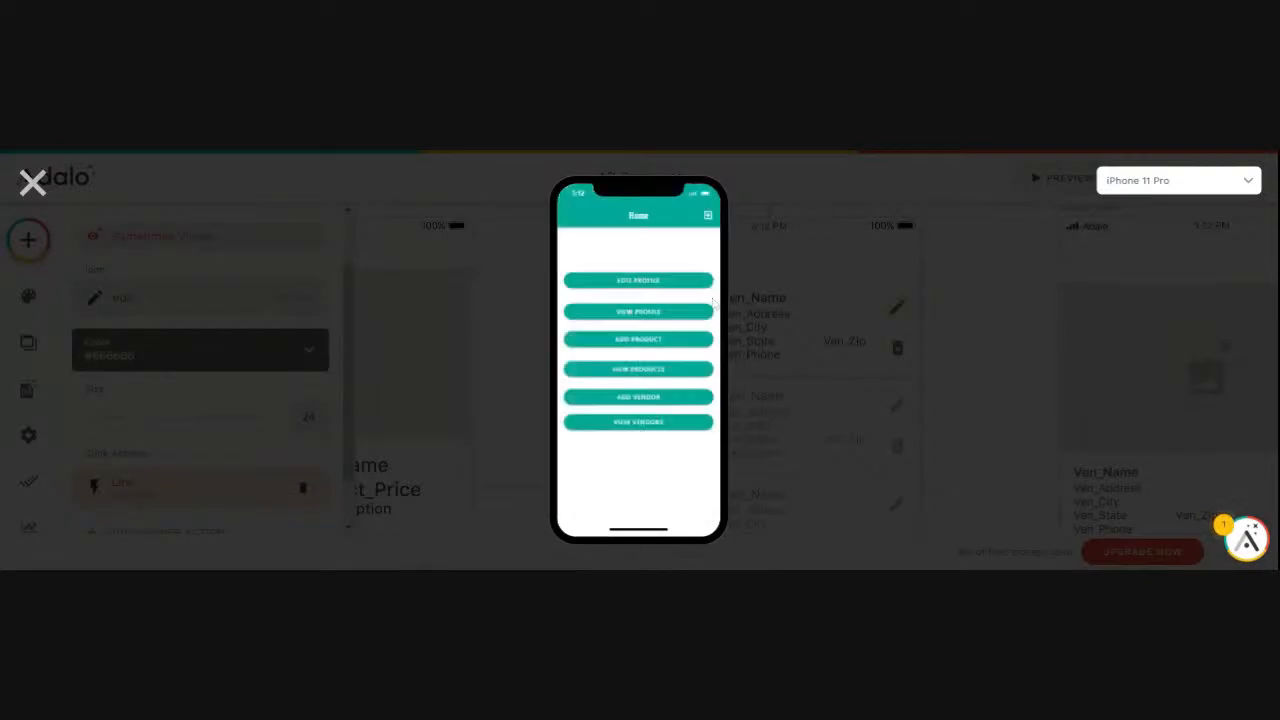
{"action": "left_click", "coordinate": [635, 424]}
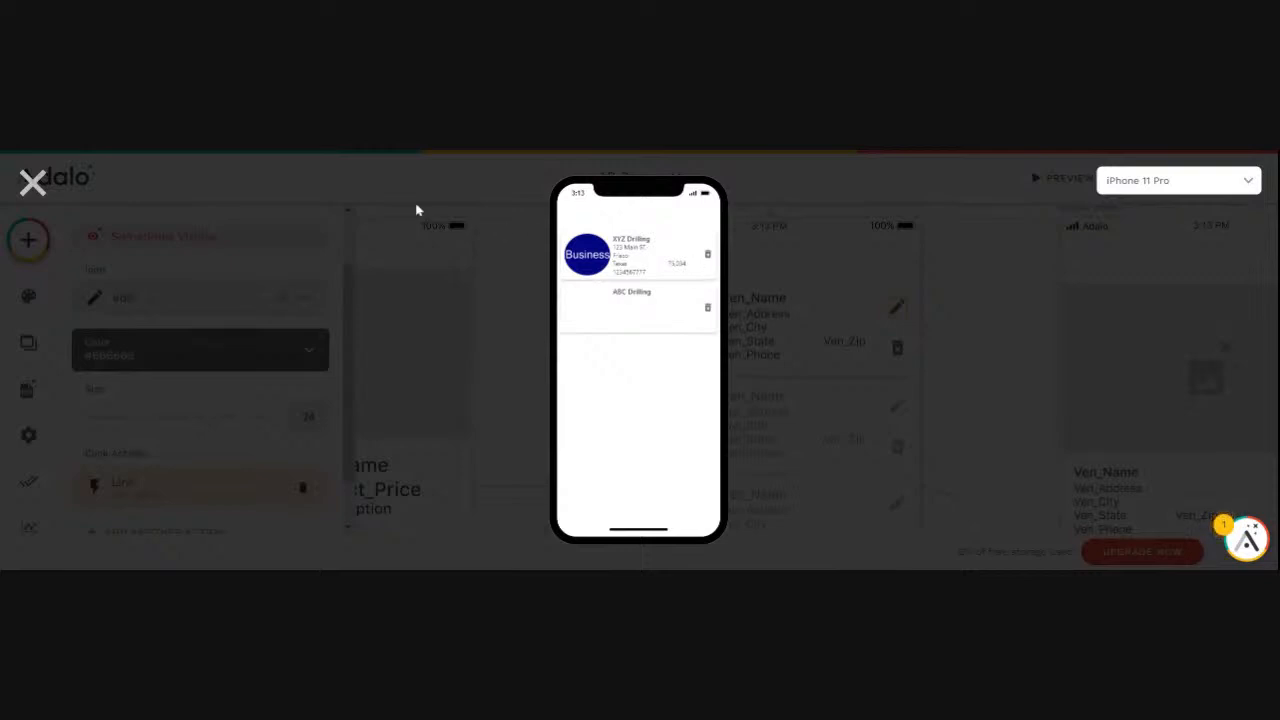
{"action": "left_click", "coordinate": [33, 182]}
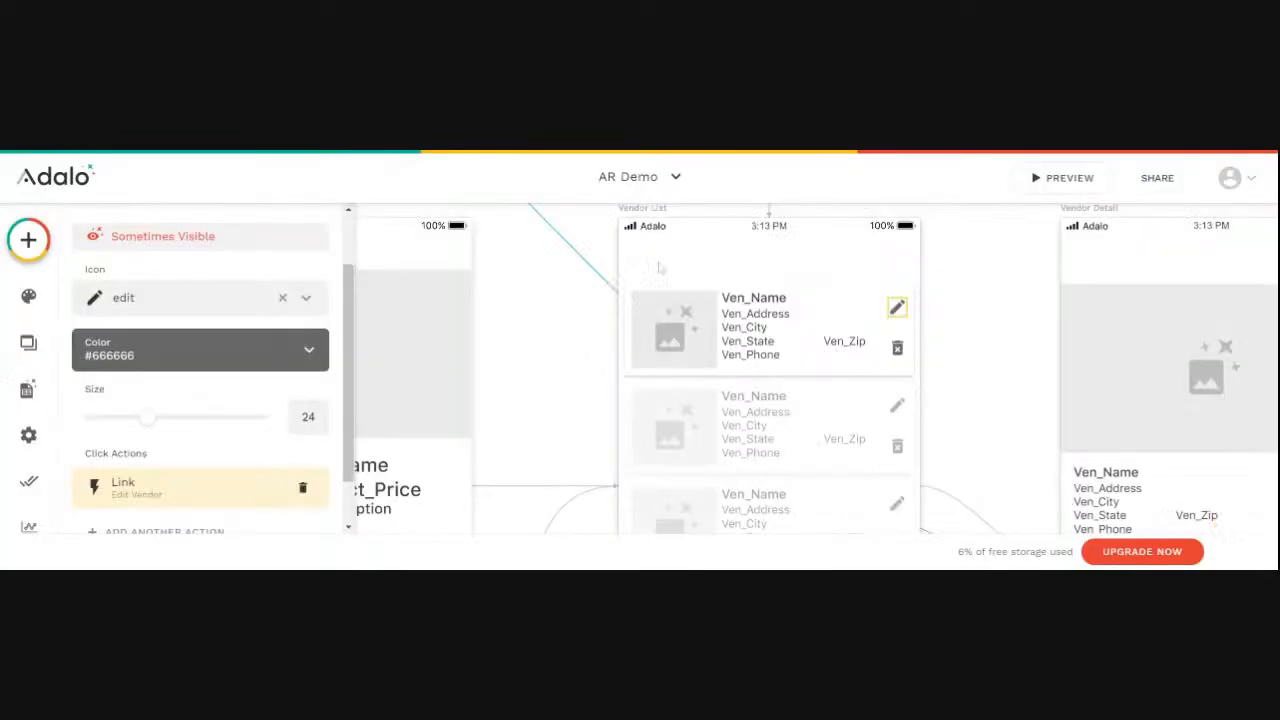
- Rename the trash icon in the Vendor List screen's list to Delete Vendor
{"action": "left_click", "coordinate": [899, 348]}
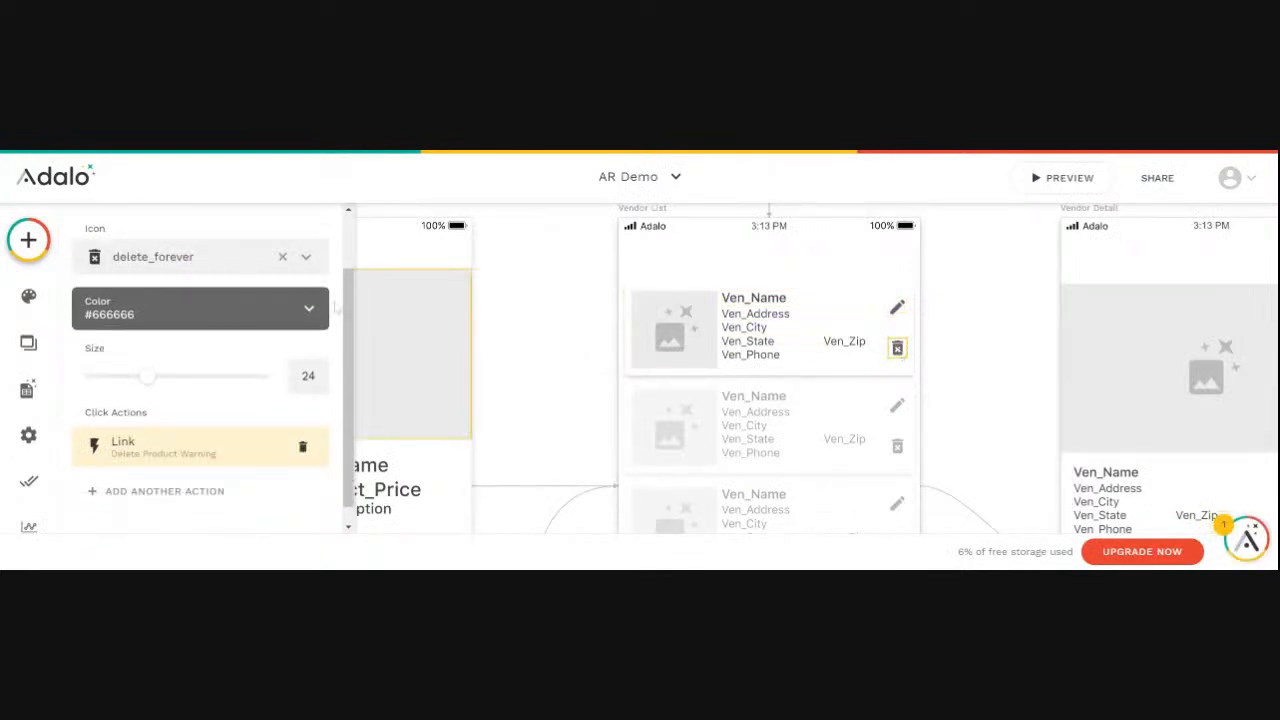
{"action": "scroll", "coordinate": [118, 262], "scroll_direction": "up", "scroll_amount": 2}
{"action": "left_click", "coordinate": [112, 265]}
{"action": "left_click_drag", "start_coordinate": [121, 332], "coordinate": [70, 342]}
{"action": "type", "text": "Delete Vendor"}
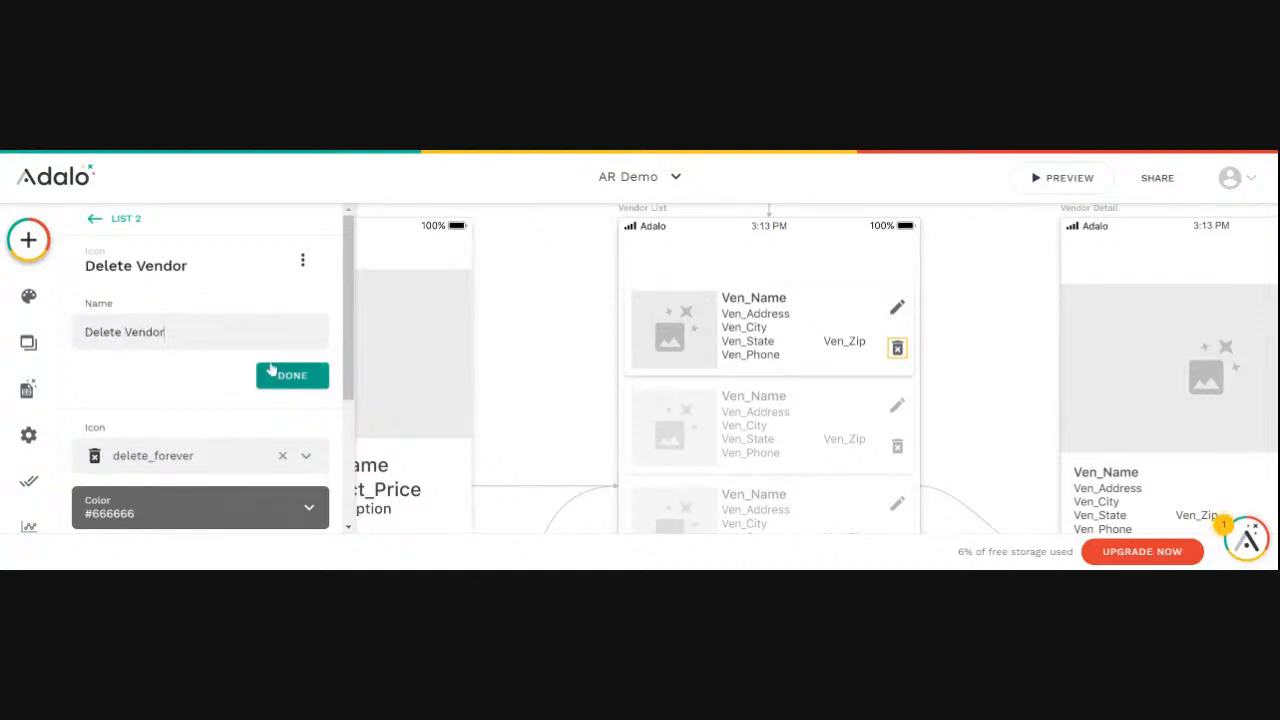
{"action": "left_click", "coordinate": [290, 376]}
- Change the Delete Vendor icon's visibility to Sometimes Visible
{"action": "left_click", "coordinate": [302, 260]}
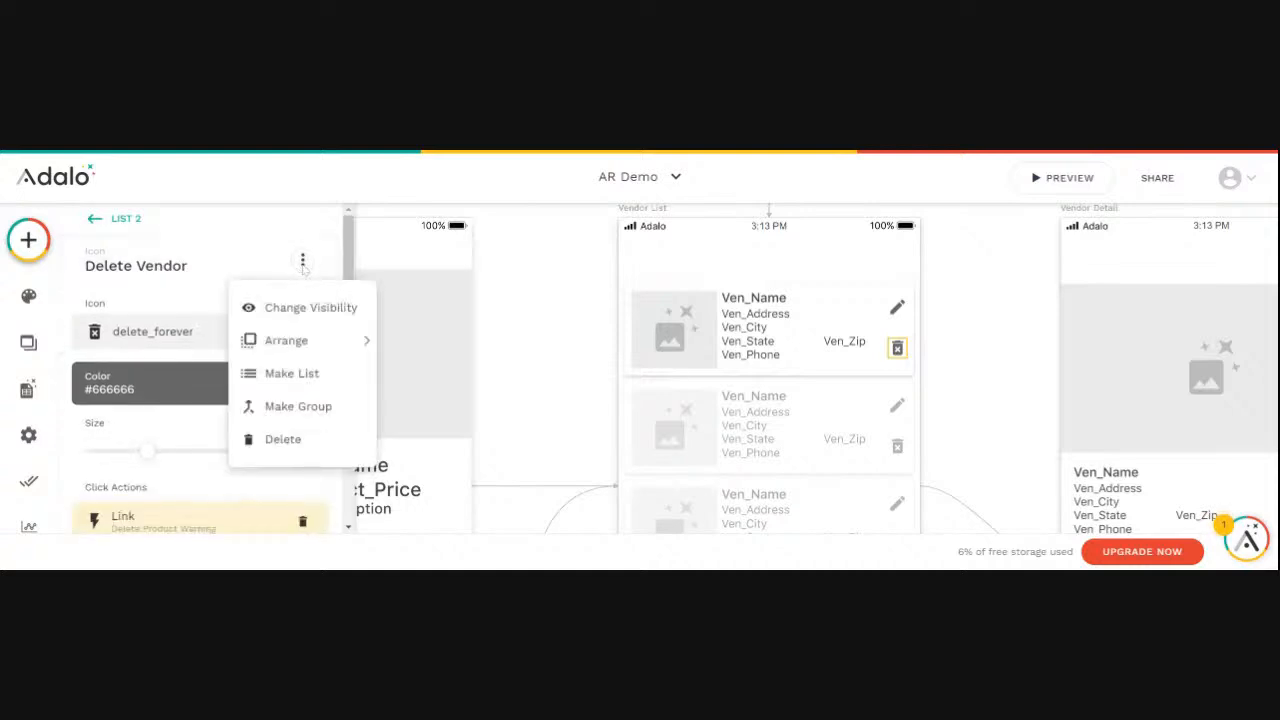
{"action": "left_click", "coordinate": [285, 313]}
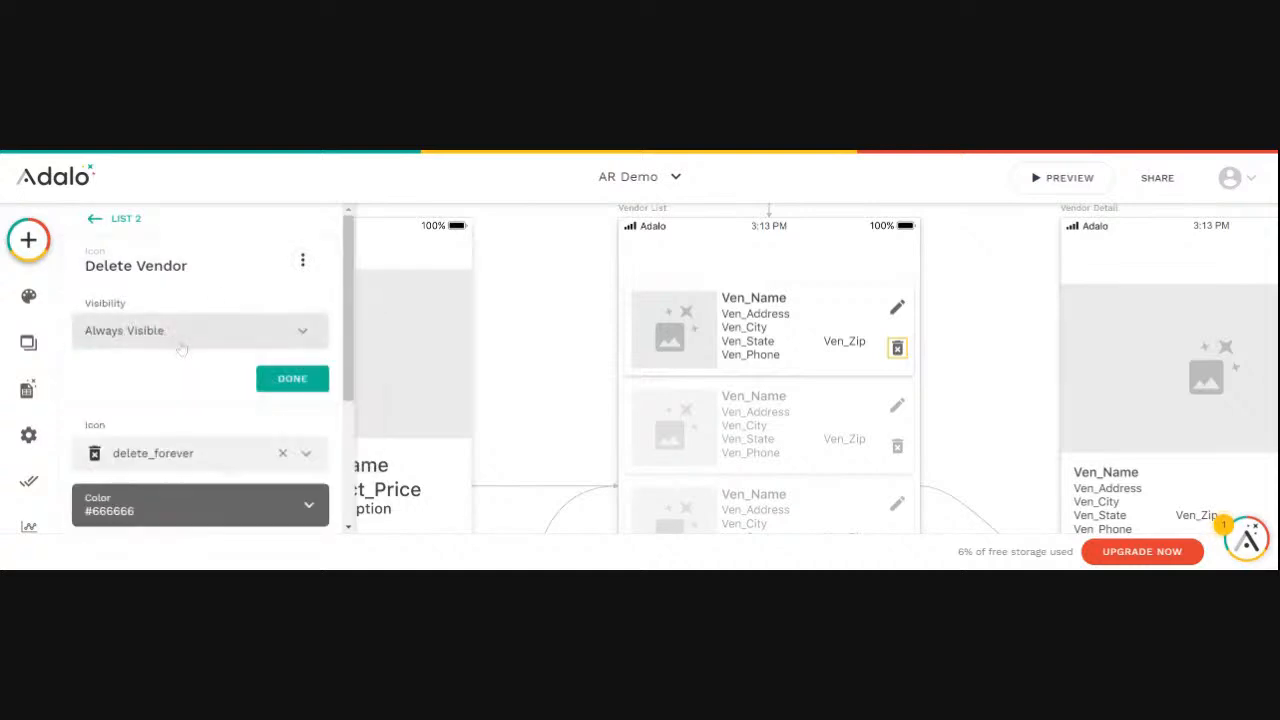
{"action": "scroll", "coordinate": [174, 355], "scroll_direction": "down", "scroll_amount": 1}
{"action": "left_click", "coordinate": [136, 258]}
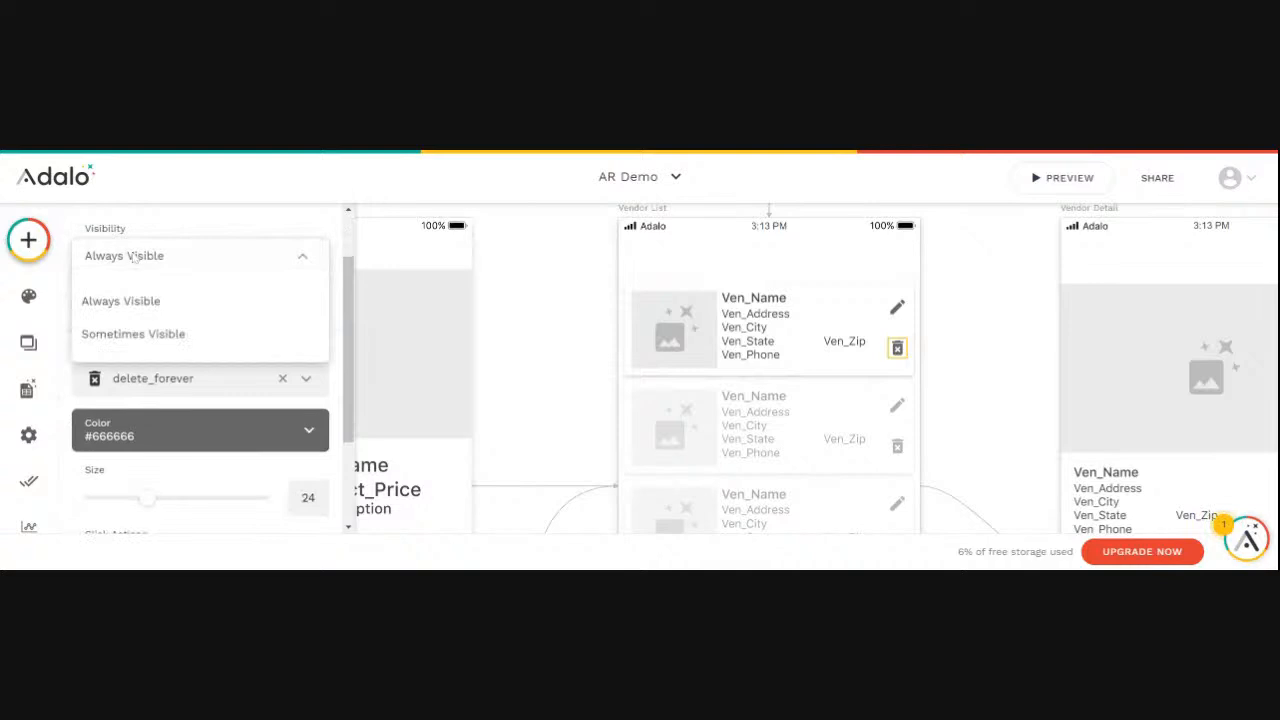
{"action": "left_click", "coordinate": [133, 338]}
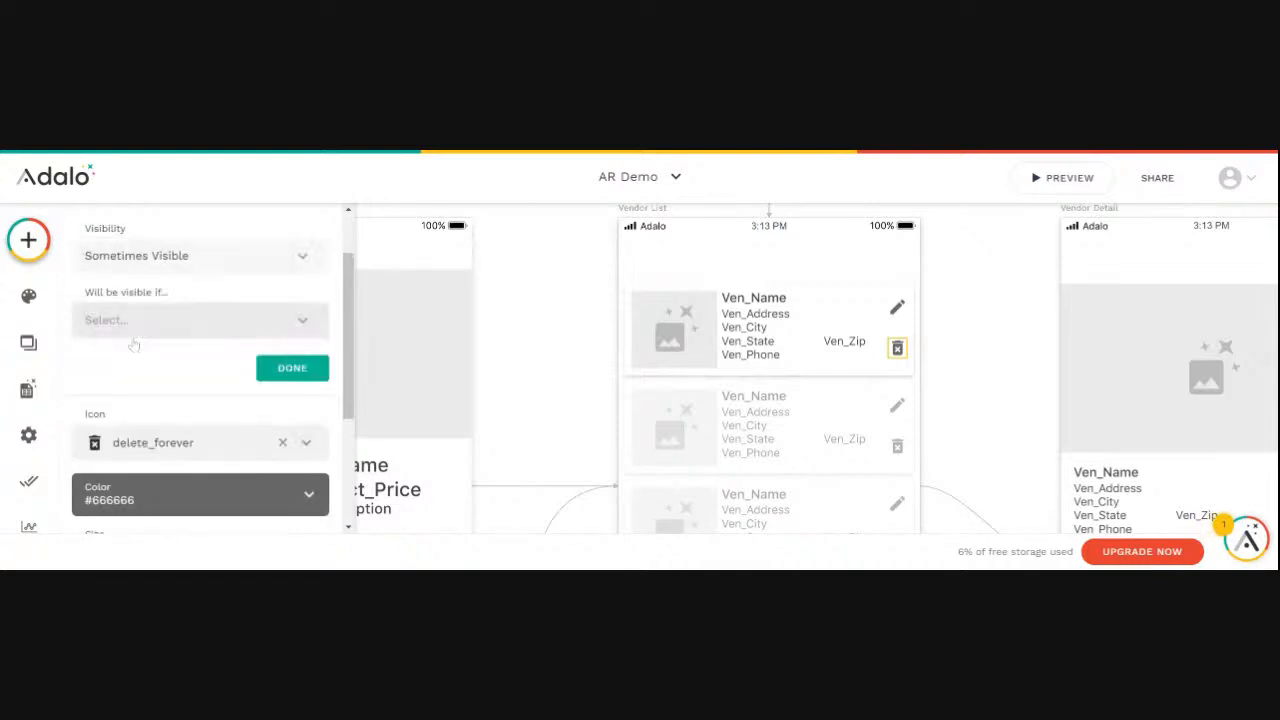
- Make the Delete Vendor icon visible only if Logged In User > Username is equal to the Username of Current Vendor > Ven_User
{"action": "left_click", "coordinate": [304, 324]}
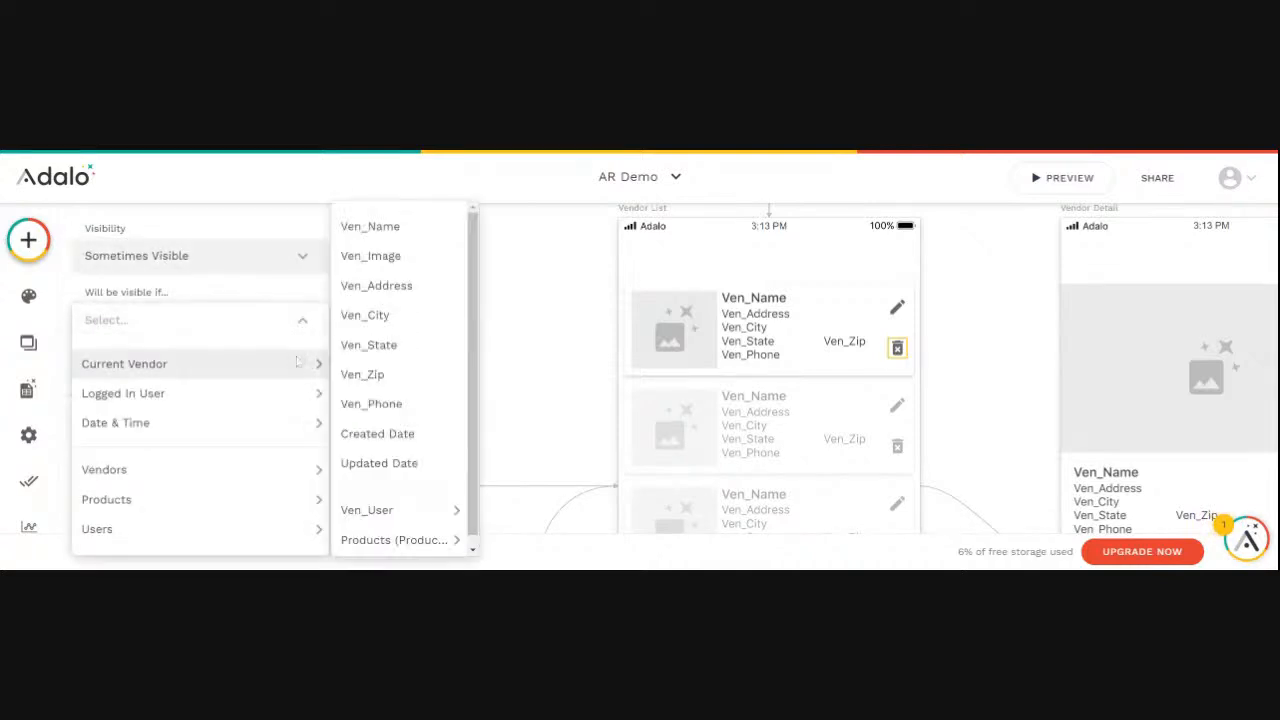
{"action": "mouse_move", "coordinate": [301, 398]}
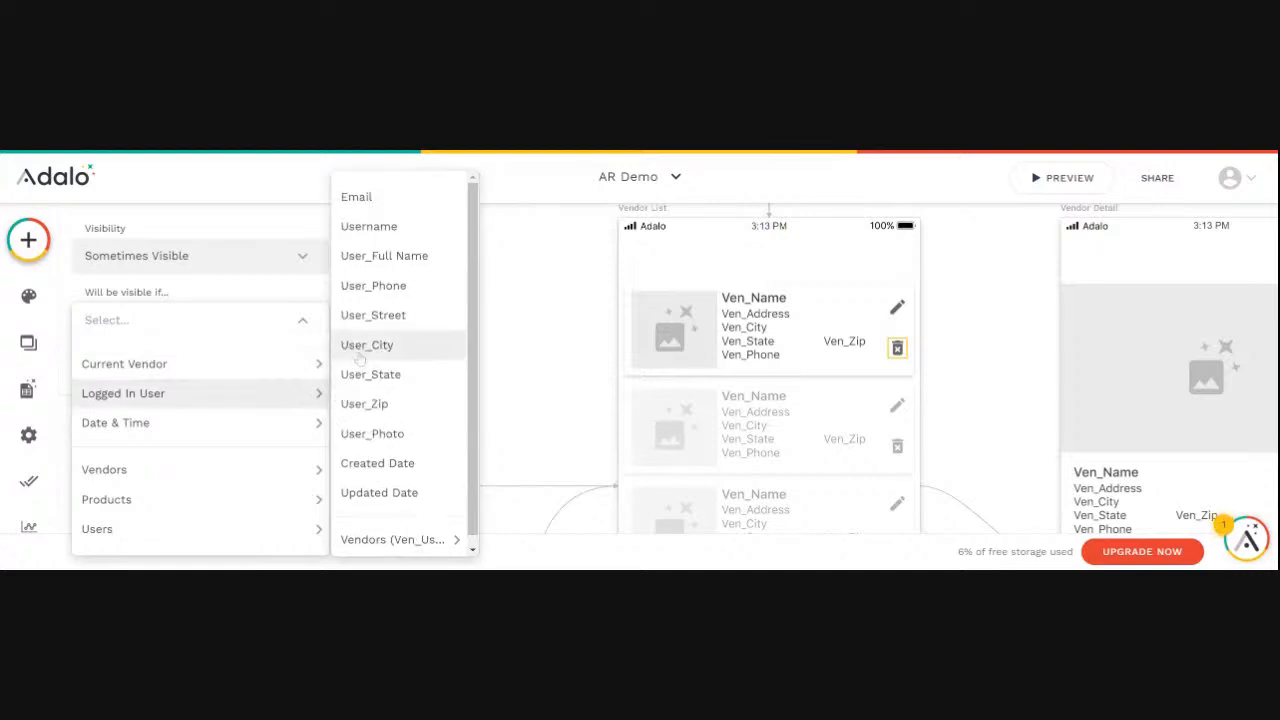
{"action": "left_click", "coordinate": [372, 227]}
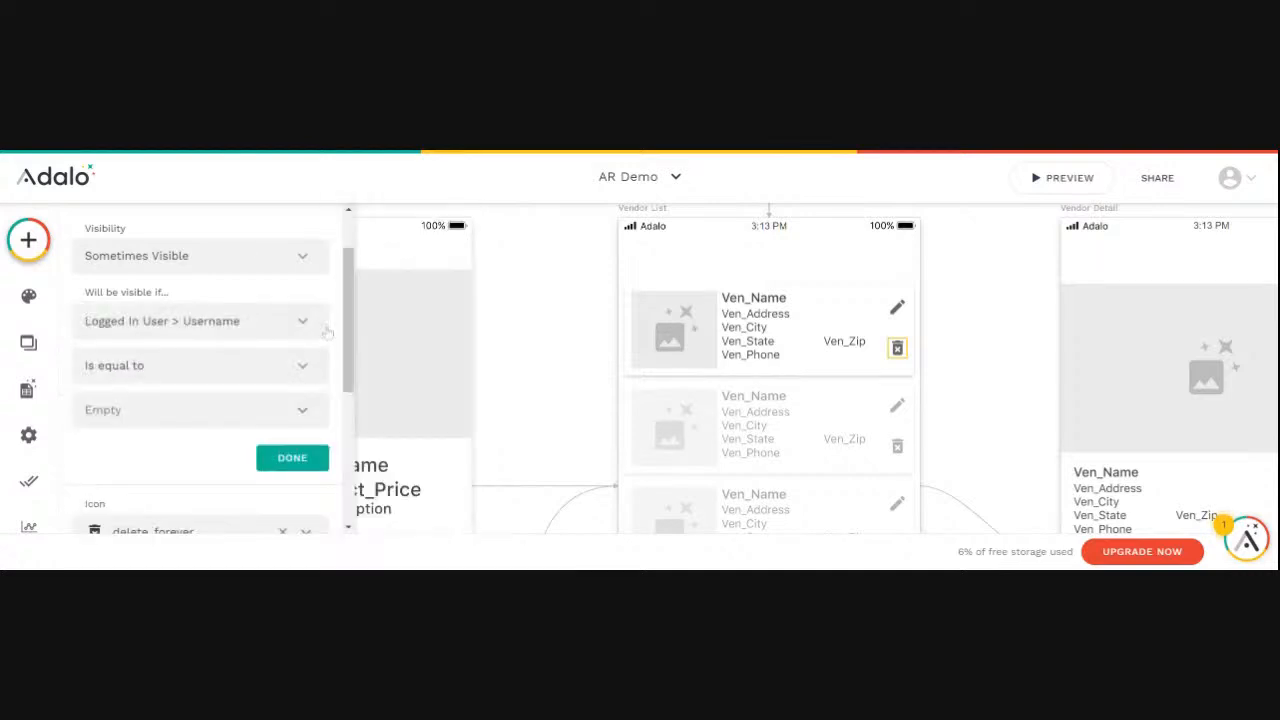
{"action": "left_click", "coordinate": [299, 419]}
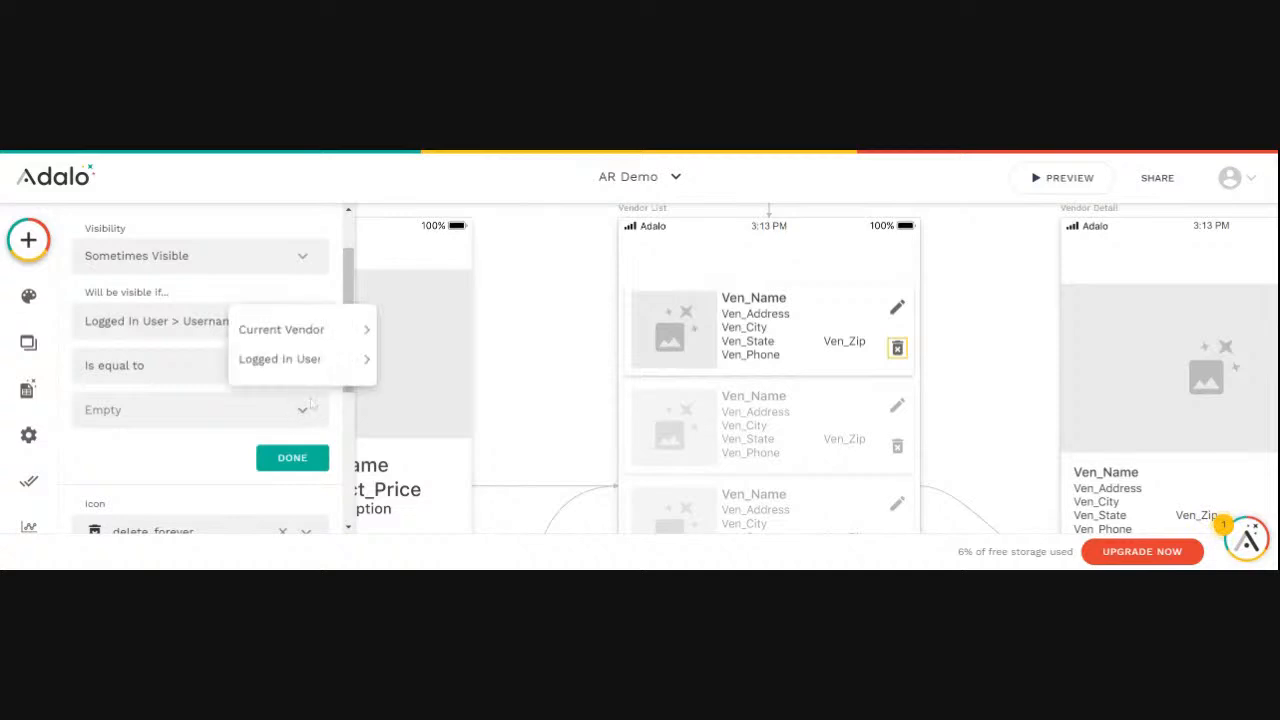
{"action": "mouse_move", "coordinate": [320, 330]}
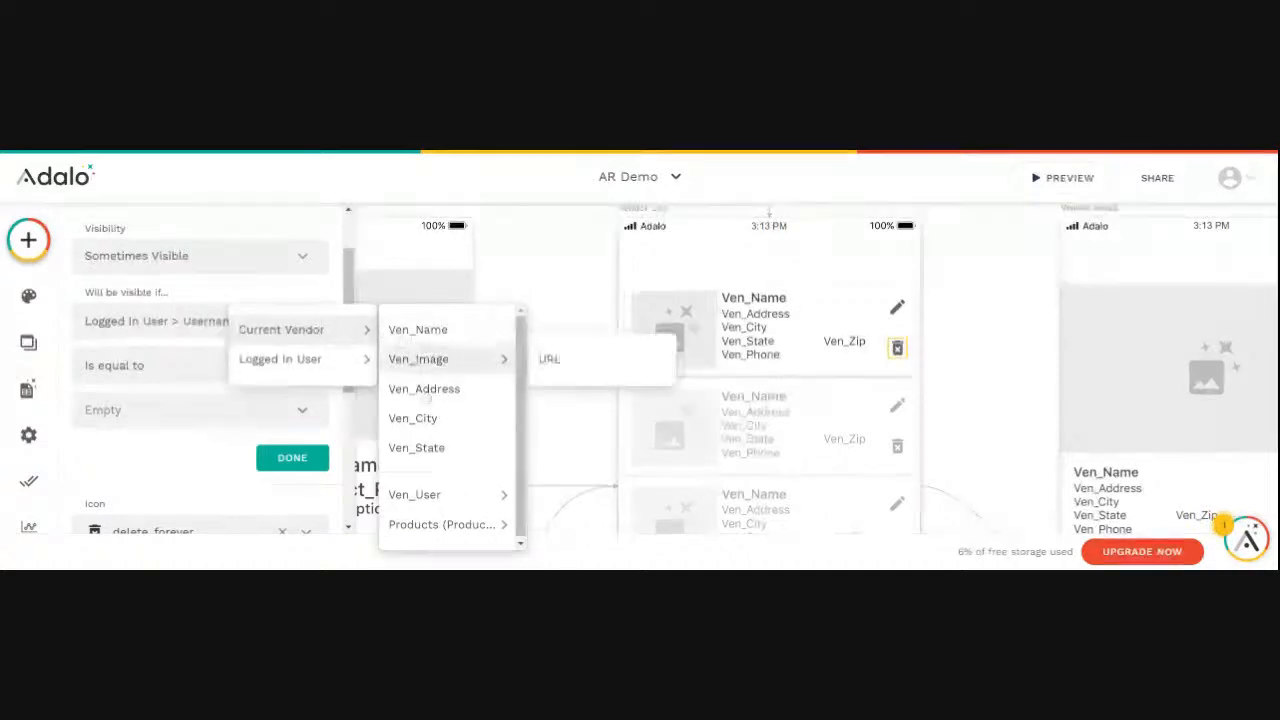
{"action": "mouse_move", "coordinate": [414, 491]}
{"action": "left_click", "coordinate": [585, 345]}
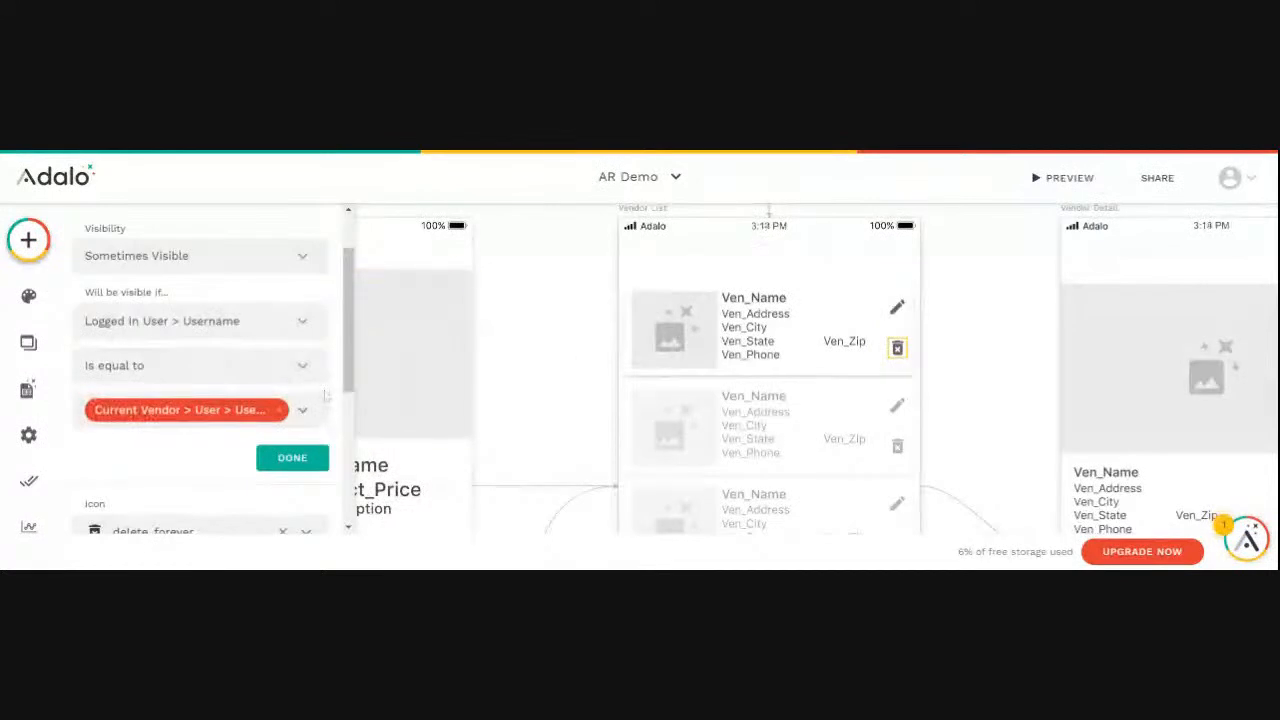
{"action": "left_click", "coordinate": [280, 460]}
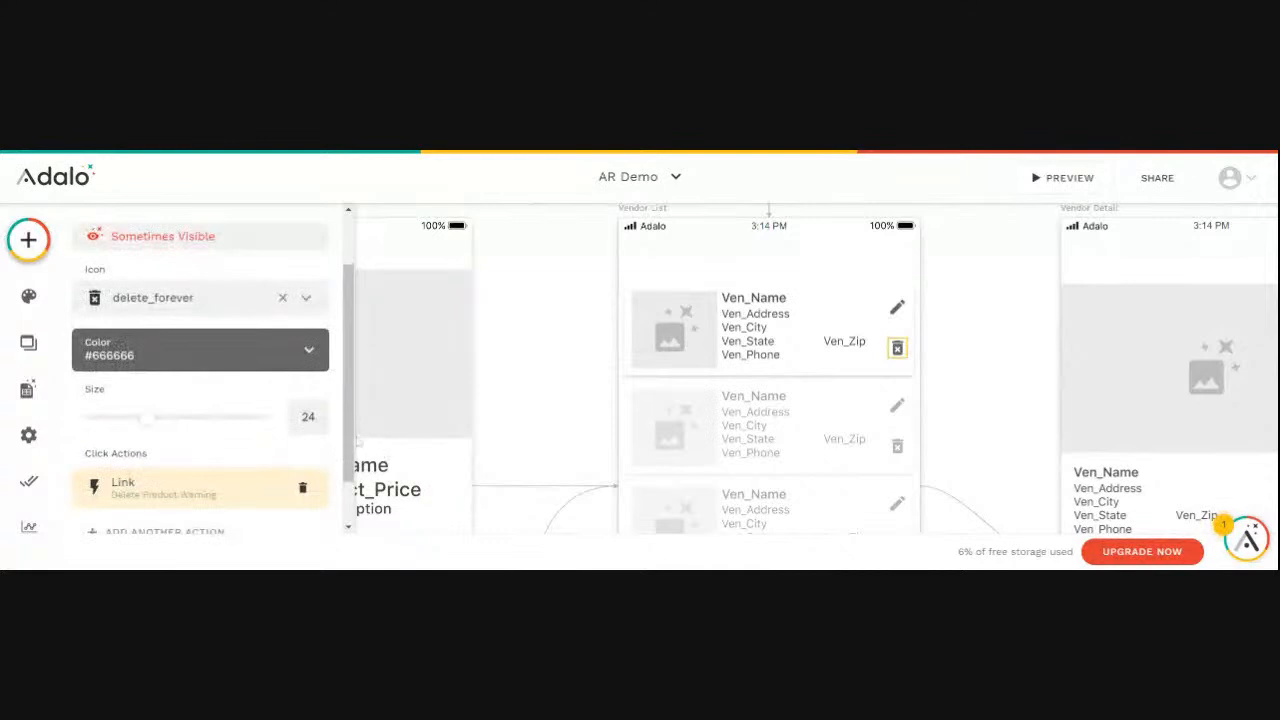
- Preview the app, check the icons in the vendor list and in XYZ Drilling's detail screen, and close the preview
{"action": "left_click", "coordinate": [1066, 178]}
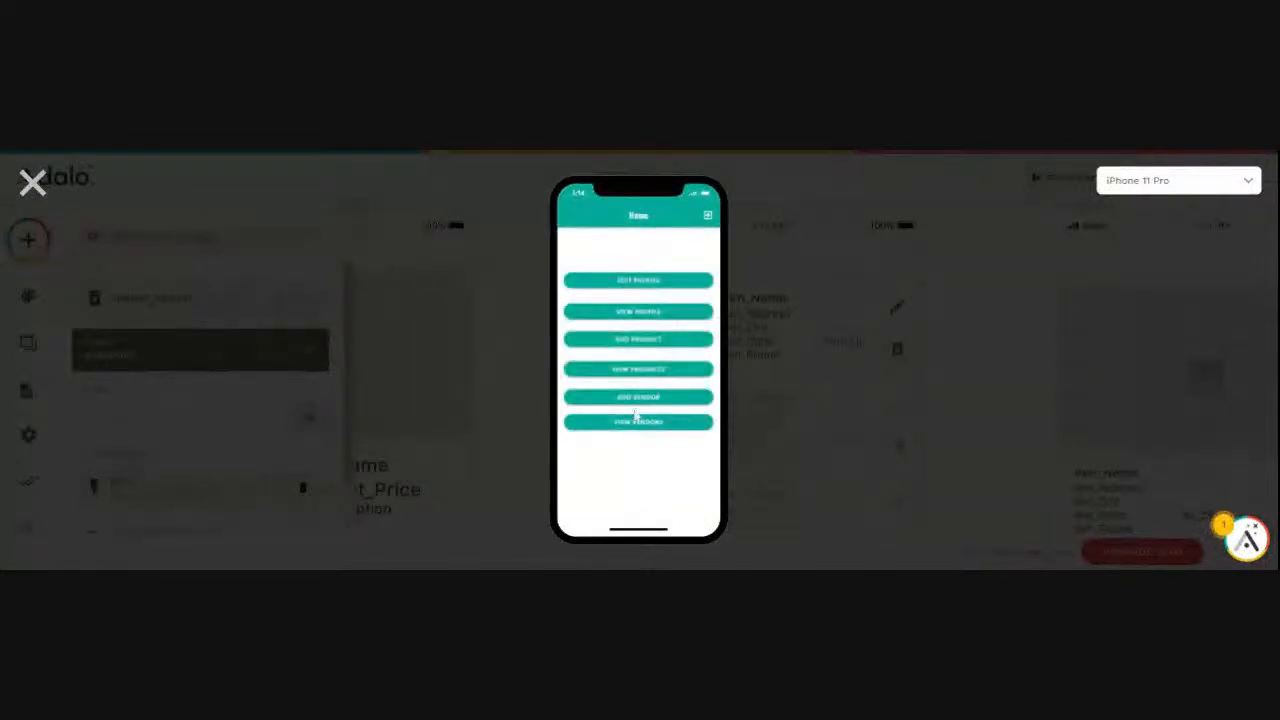
{"action": "left_click", "coordinate": [630, 424]}
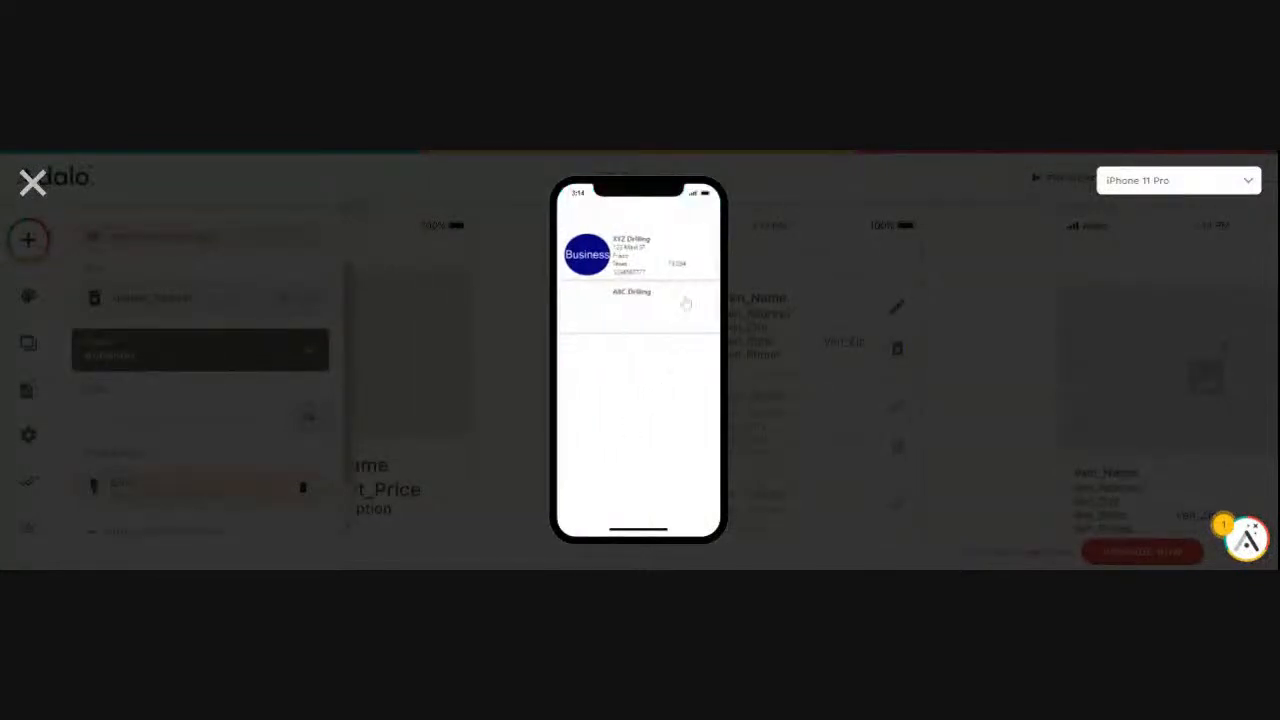
{"action": "left_click", "coordinate": [633, 254]}
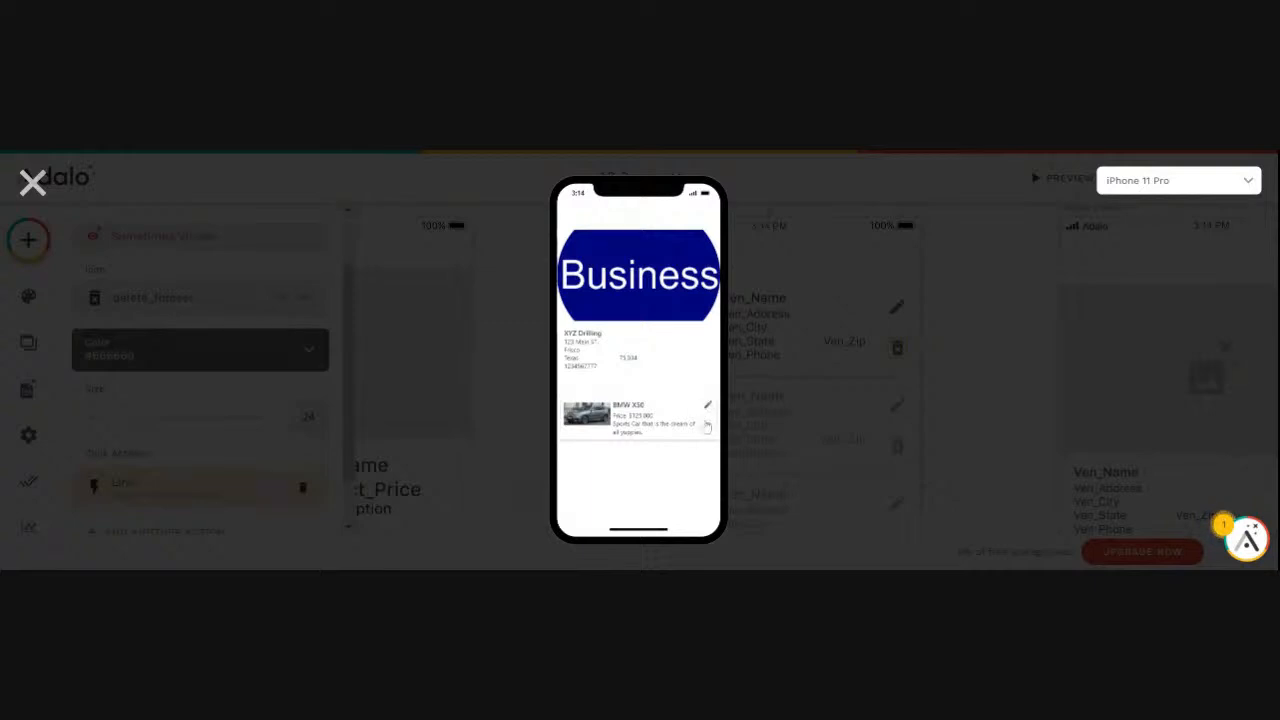
{"action": "left_click", "coordinate": [32, 181]}
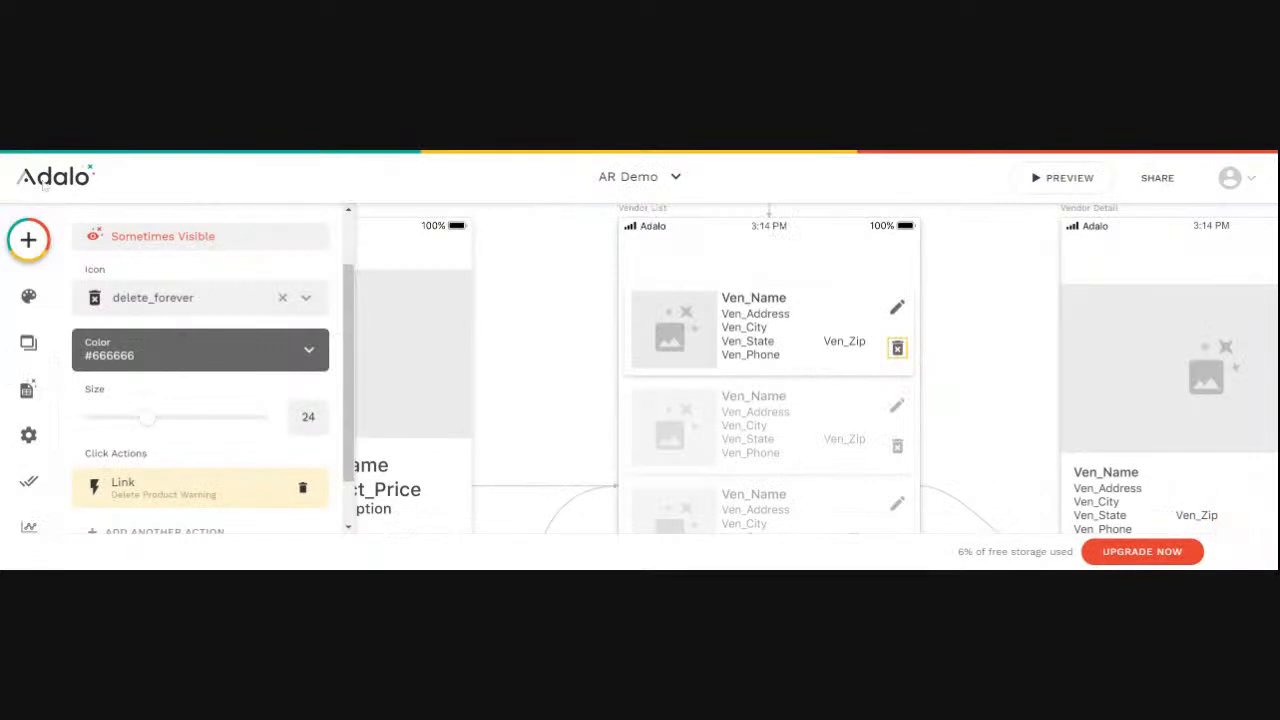
- Rename the pencil icon in the Vendor Detail screen's product list to Edit Product
{"action": "scroll", "coordinate": [558, 322], "scroll_direction": "down", "scroll_amount": 5}
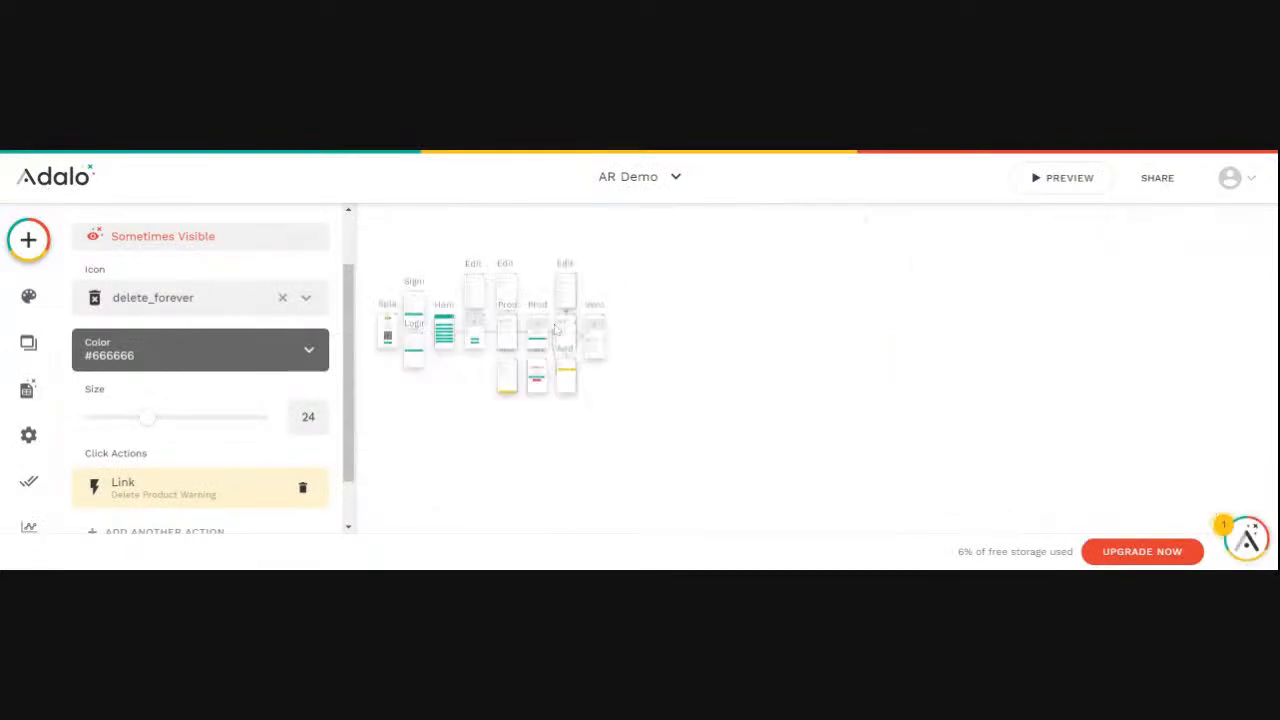
{"action": "left_click", "coordinate": [719, 457]}
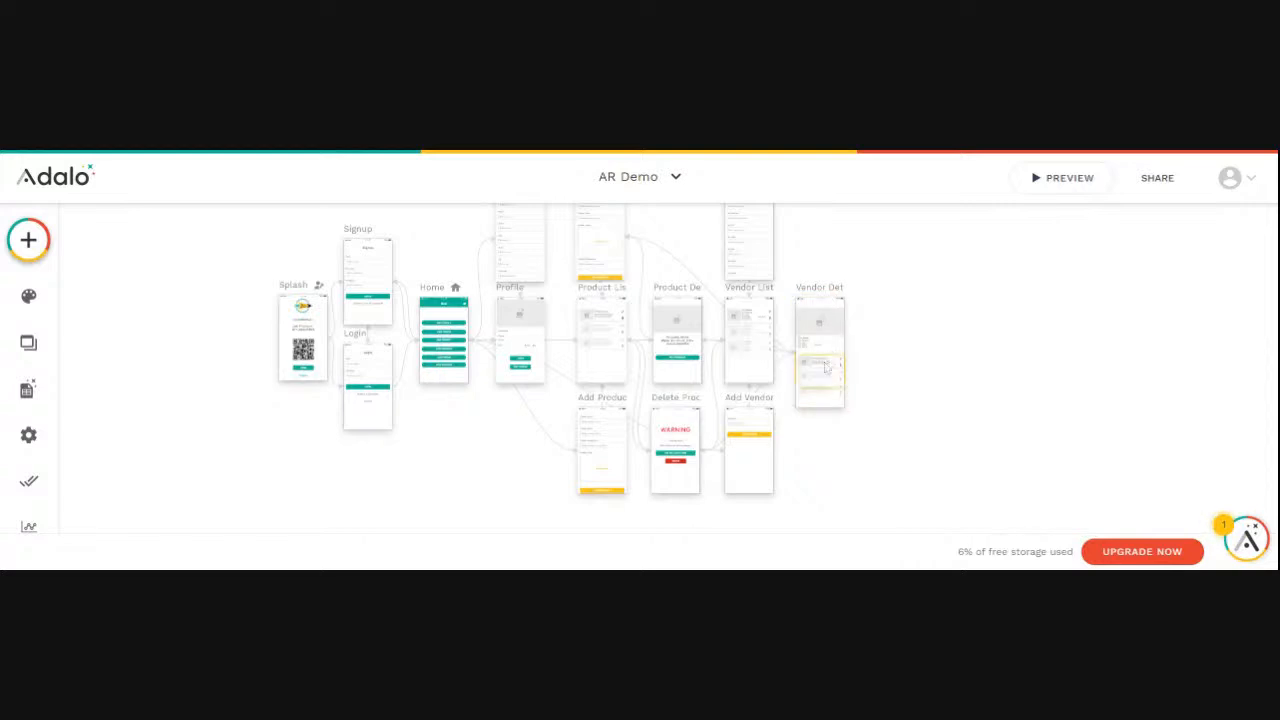
{"action": "scroll", "coordinate": [825, 368], "scroll_direction": "up", "scroll_amount": 5}
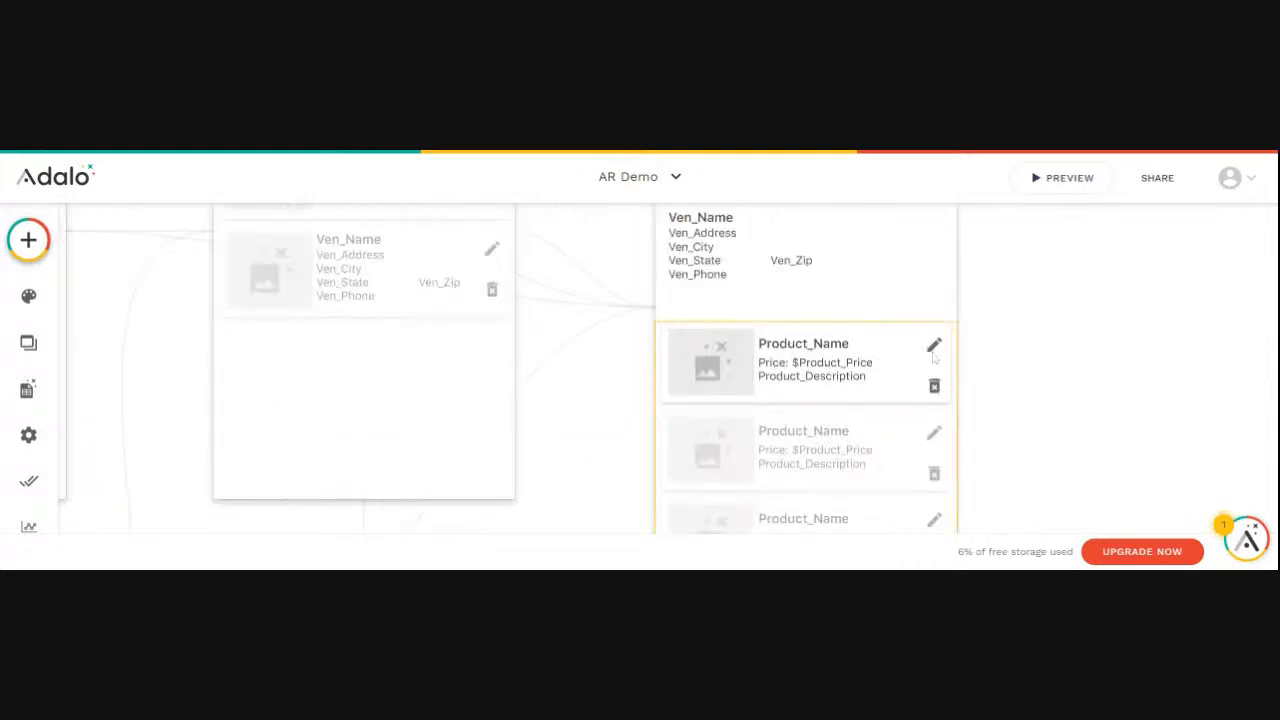
{"action": "left_click", "coordinate": [934, 346]}
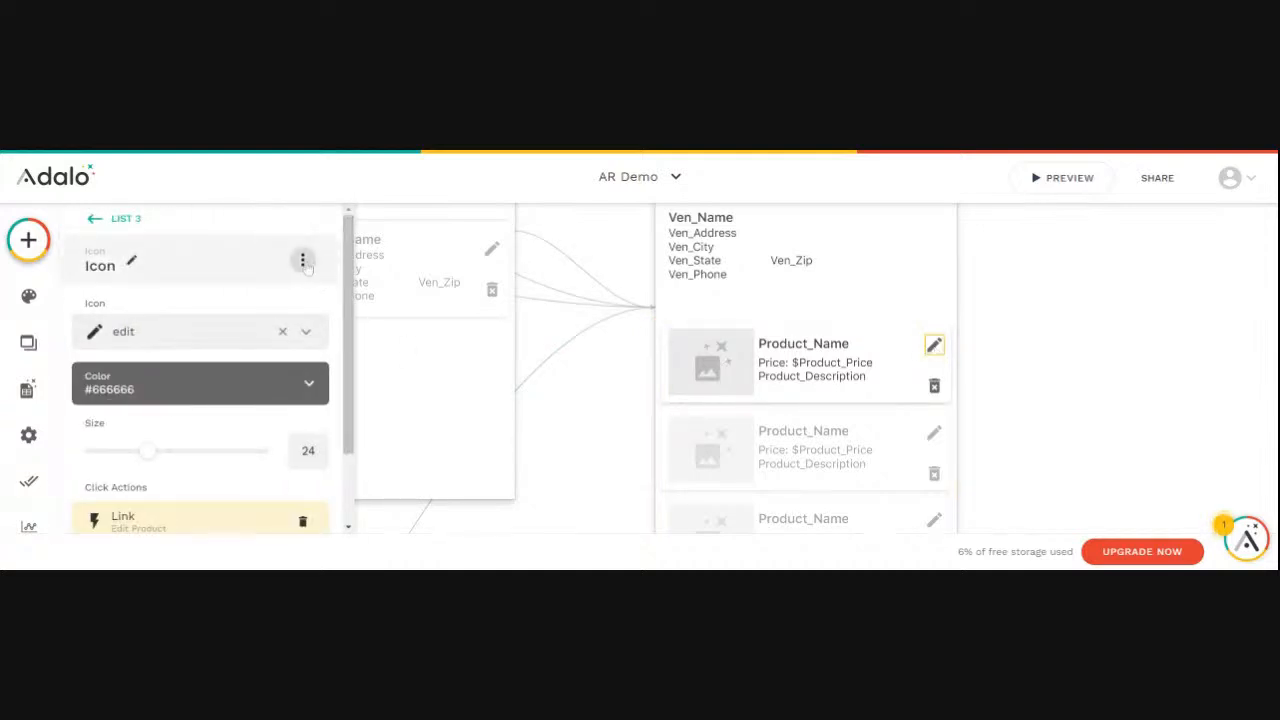
{"action": "left_click", "coordinate": [120, 266]}
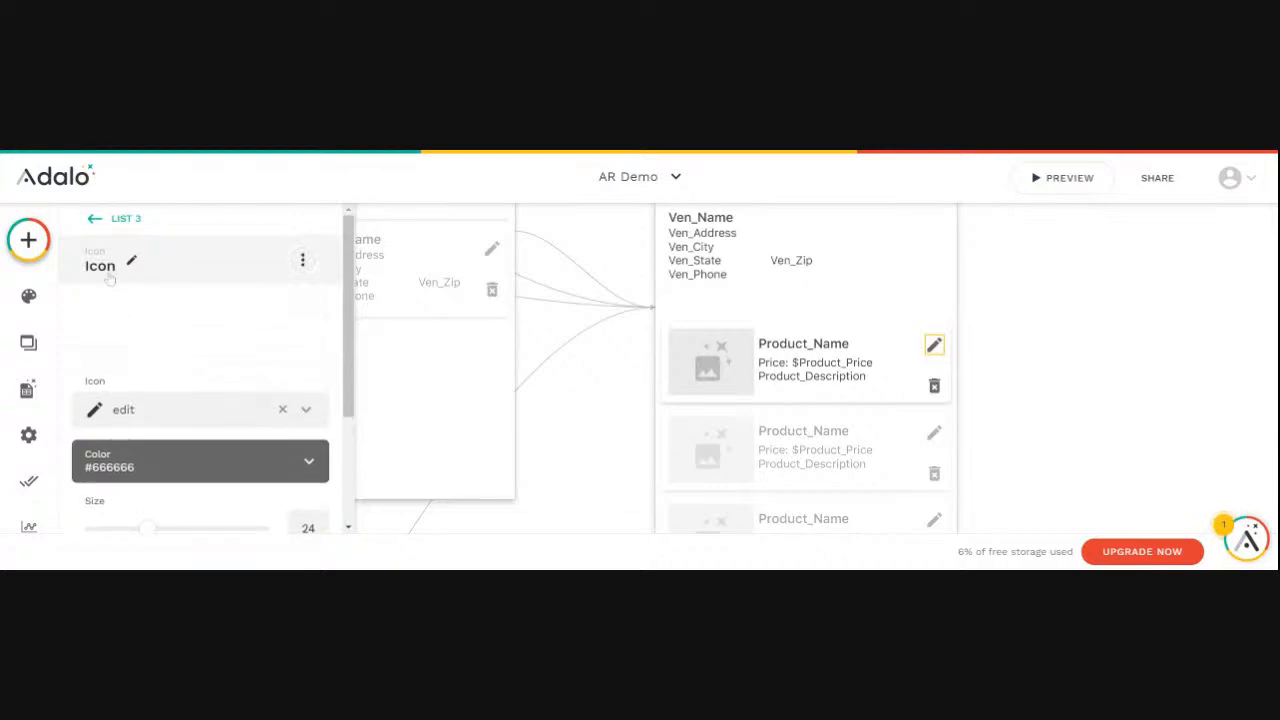
{"action": "double_click", "coordinate": [97, 332]}
{"action": "type", "text": "Edit Produ"}
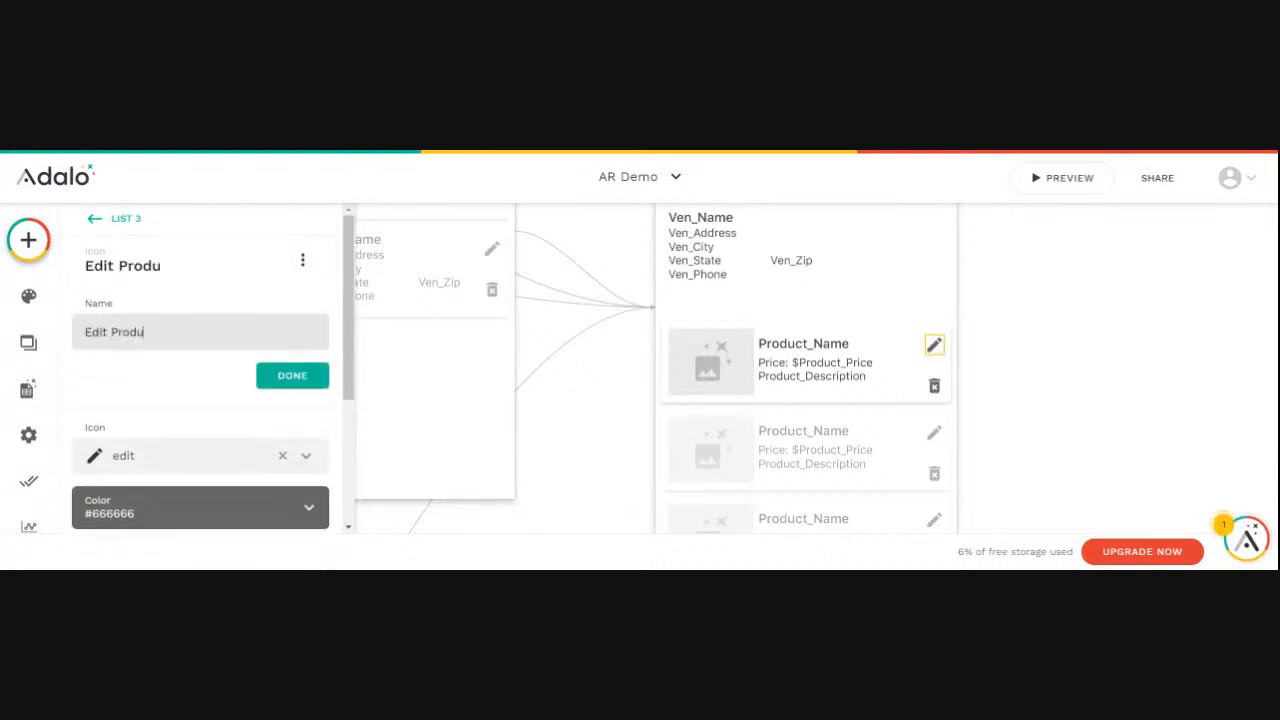
{"action": "type", "text": "ct"}
{"action": "left_click", "coordinate": [290, 375]}
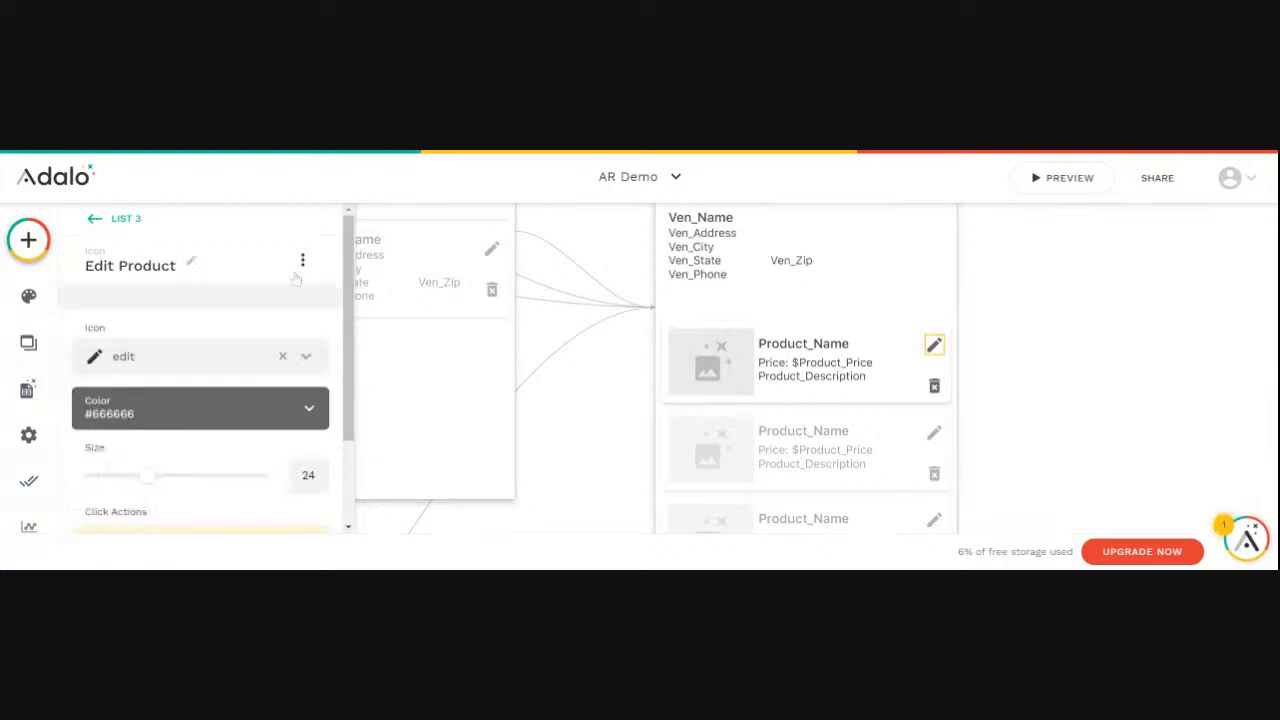
- Change the Edit Product icon's visibility to Sometimes Visible
{"action": "left_click", "coordinate": [302, 261]}
{"action": "left_click", "coordinate": [300, 307]}
{"action": "left_click", "coordinate": [134, 336]}
{"action": "left_click", "coordinate": [134, 409]}
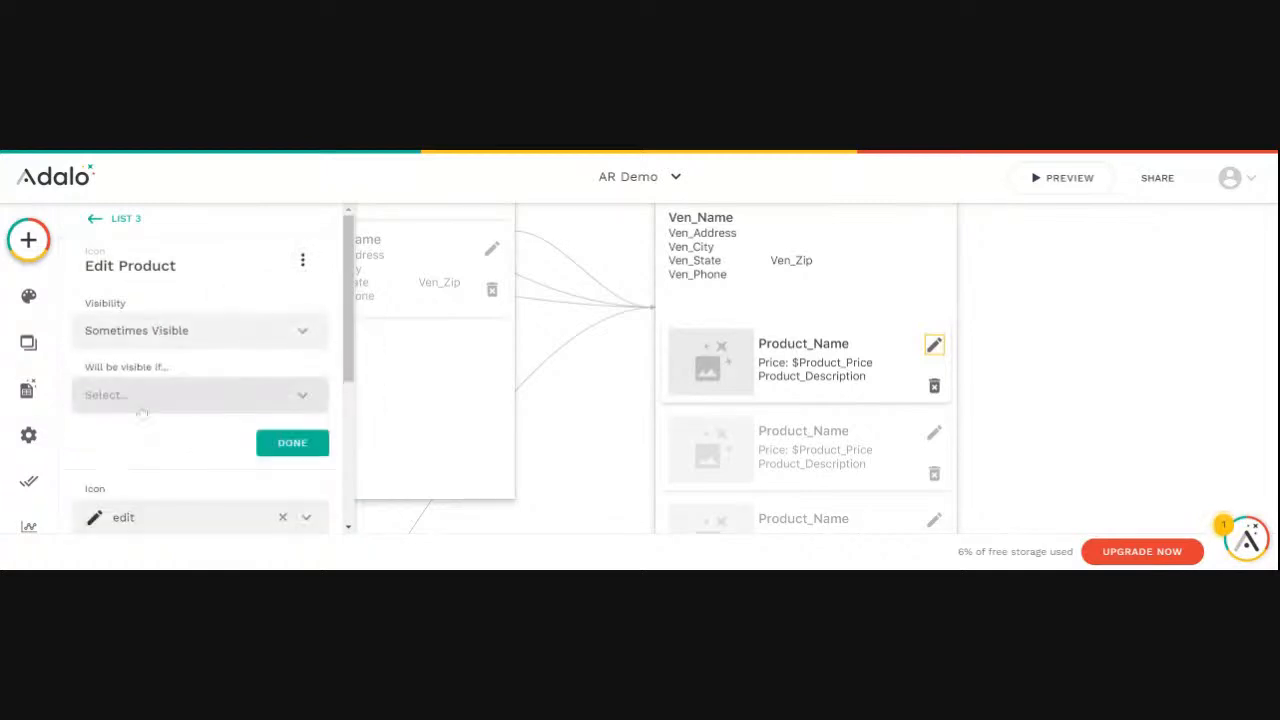
- Base the Edit Product icon's visibility condition on Logged In User > Username
{"action": "left_click", "coordinate": [305, 399]}
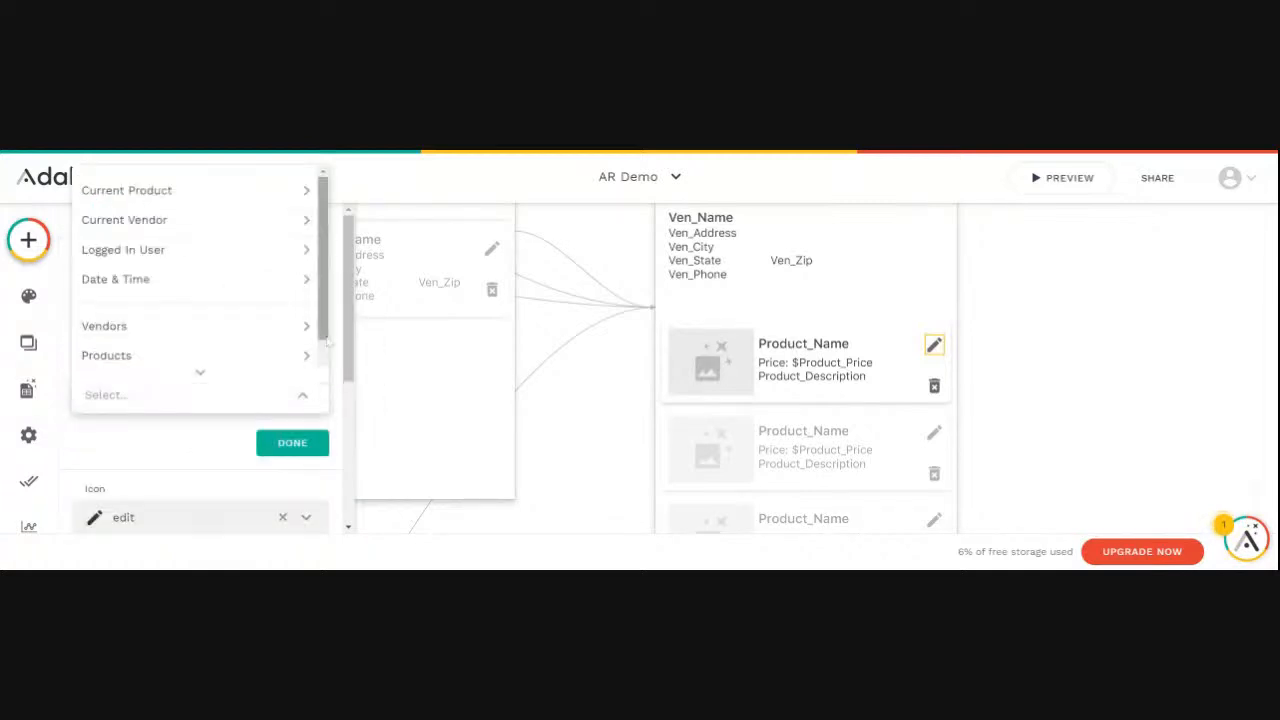
{"action": "mouse_move", "coordinate": [150, 226]}
{"action": "mouse_move", "coordinate": [182, 251]}
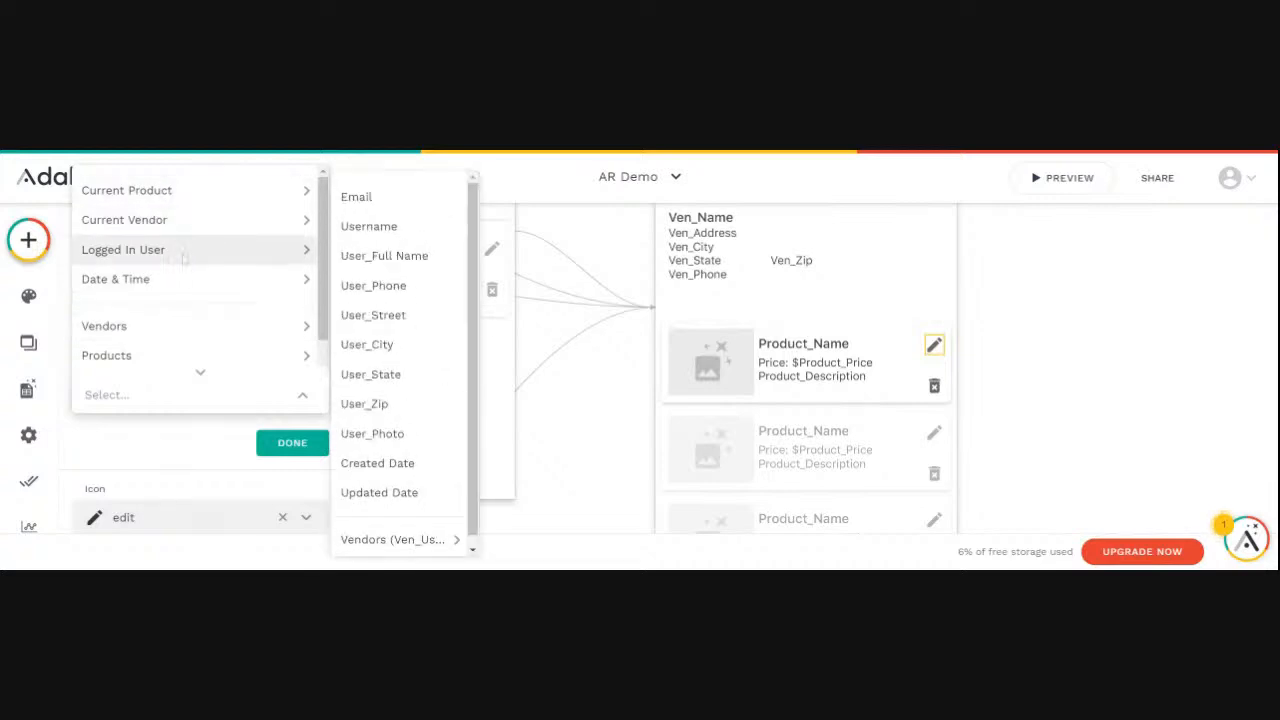
{"action": "mouse_move", "coordinate": [165, 199]}
{"action": "mouse_move", "coordinate": [246, 292]}
{"action": "mouse_move", "coordinate": [260, 251]}
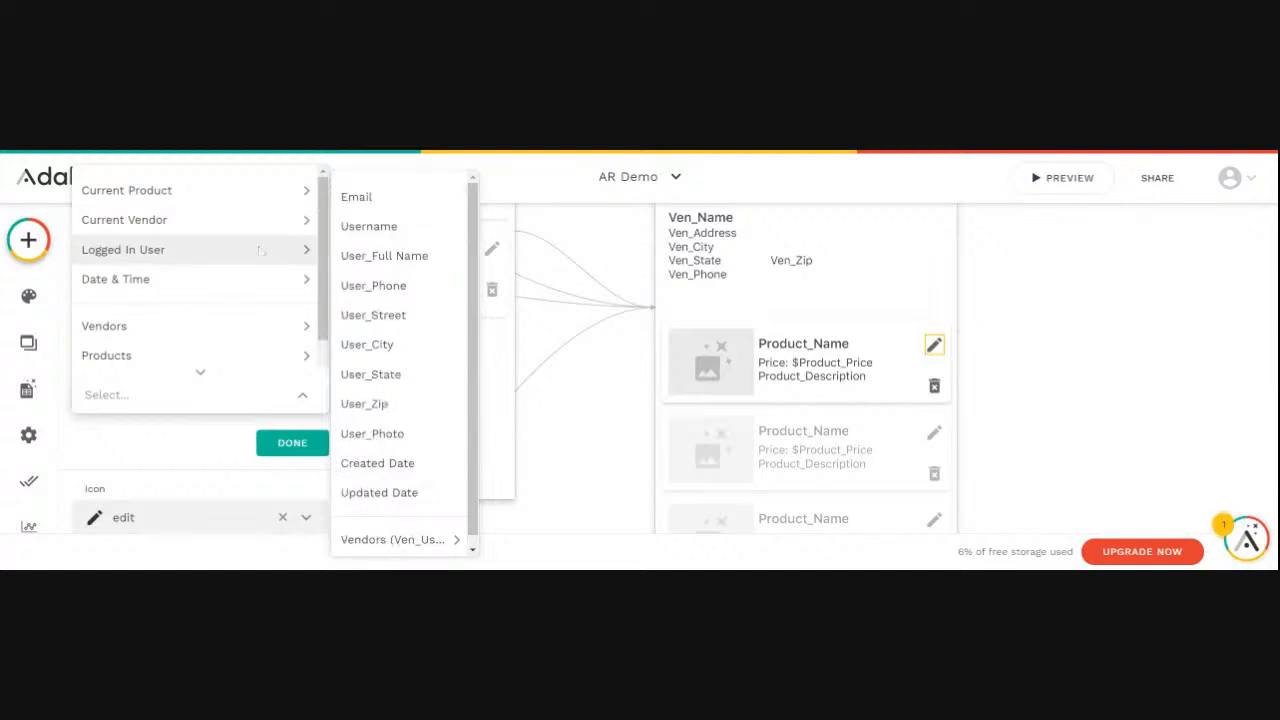
{"action": "left_click", "coordinate": [360, 230]}
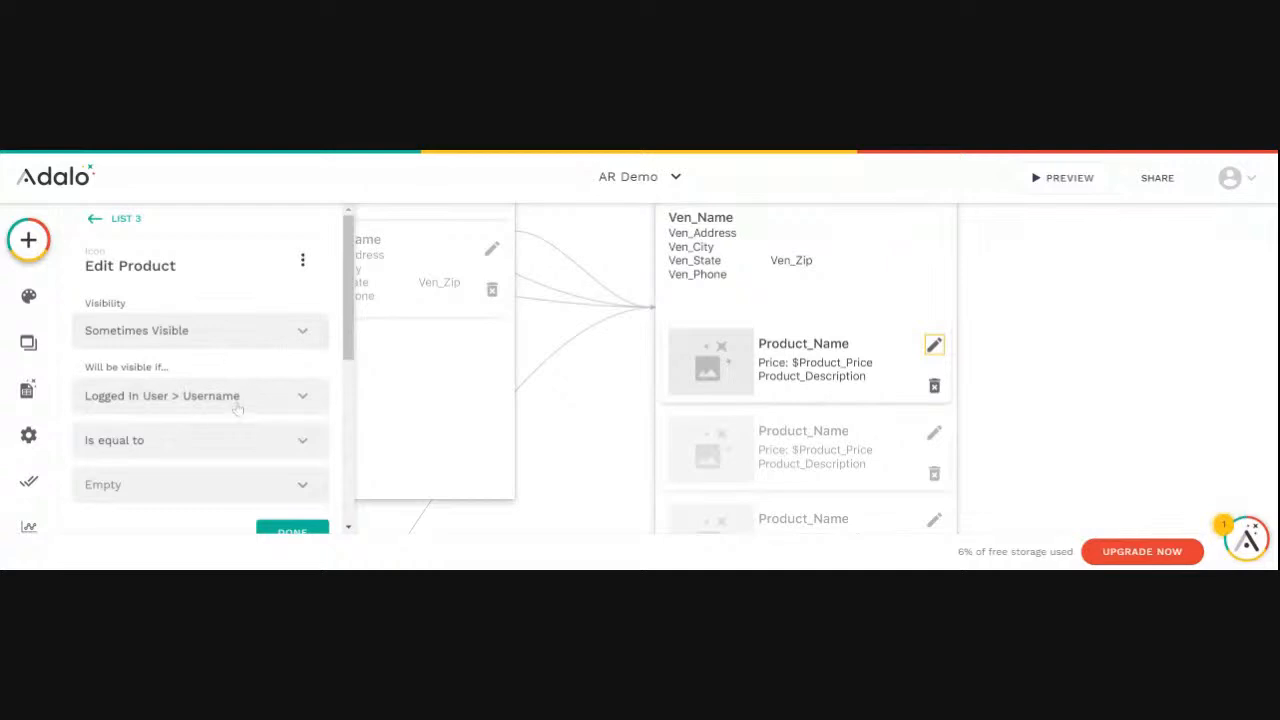
{"action": "left_click_drag", "start_coordinate": [346, 328], "coordinate": [340, 386]}
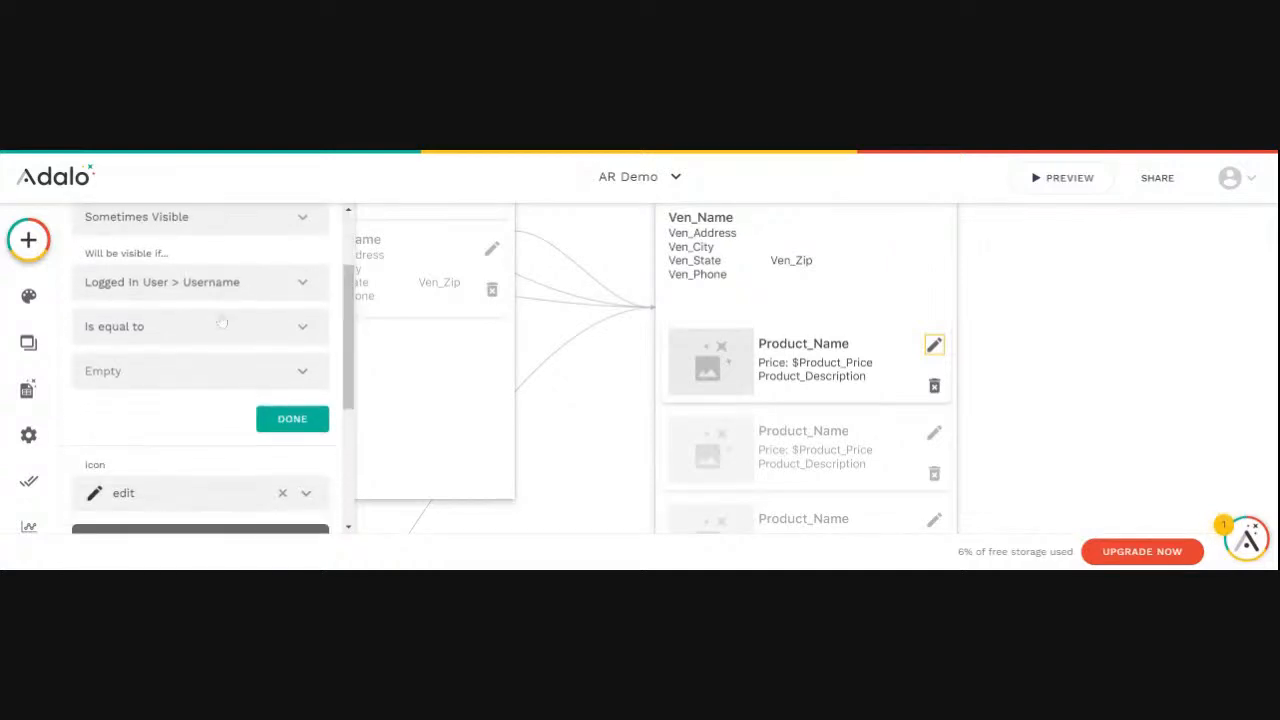
{"action": "left_click", "coordinate": [300, 374]}
{"action": "mouse_move", "coordinate": [328, 262]}
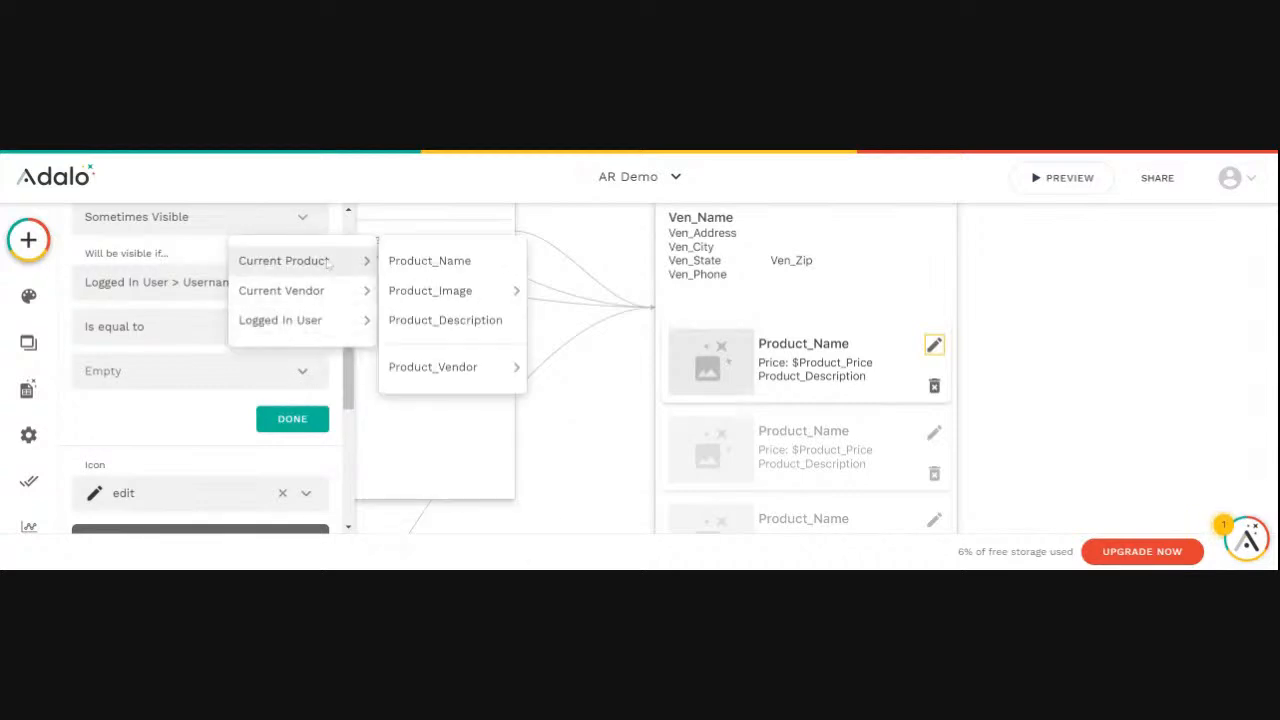
{"action": "mouse_move", "coordinate": [440, 371]}
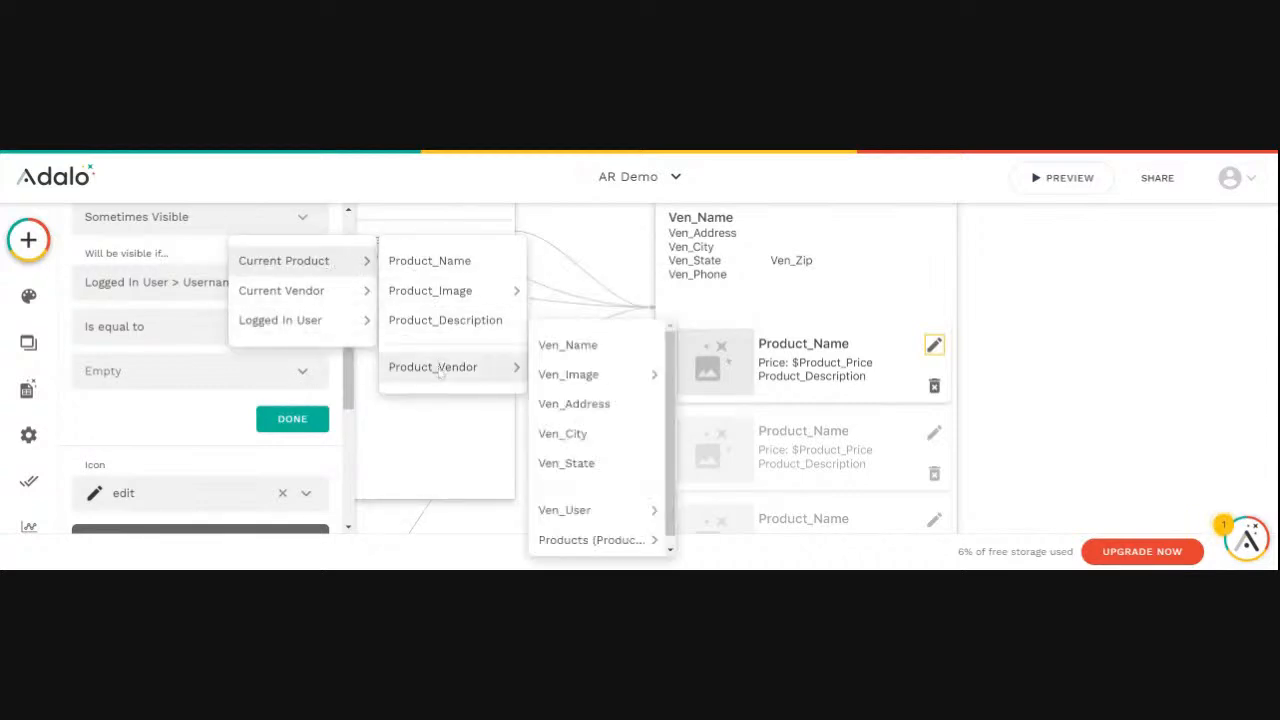
{"action": "mouse_move", "coordinate": [580, 512]}
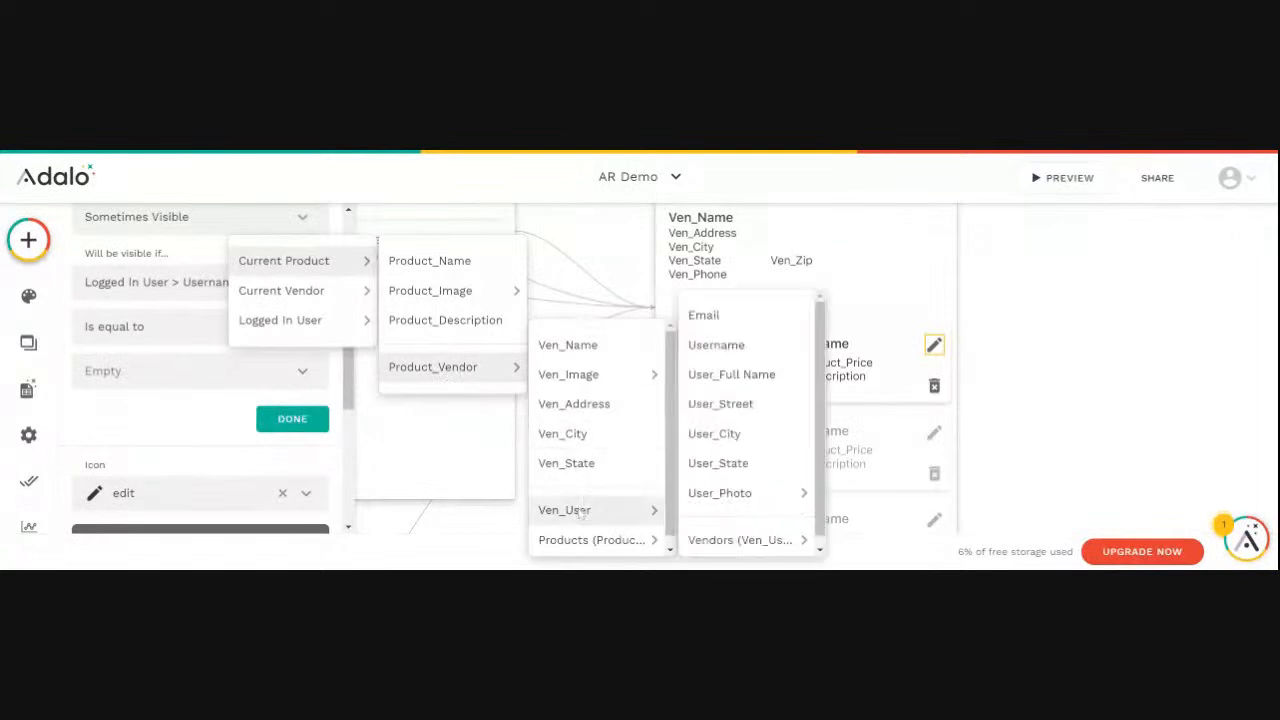
{"action": "left_click", "coordinate": [727, 355]}
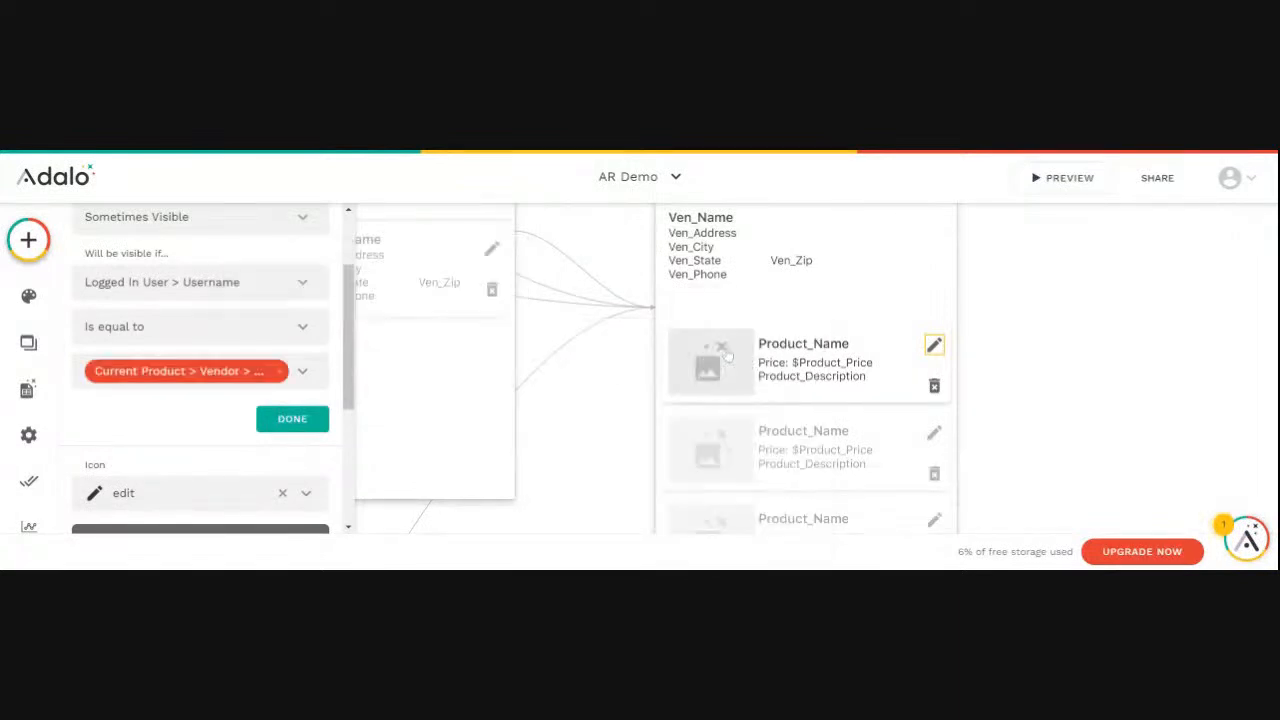
{"action": "left_click", "coordinate": [281, 372]}
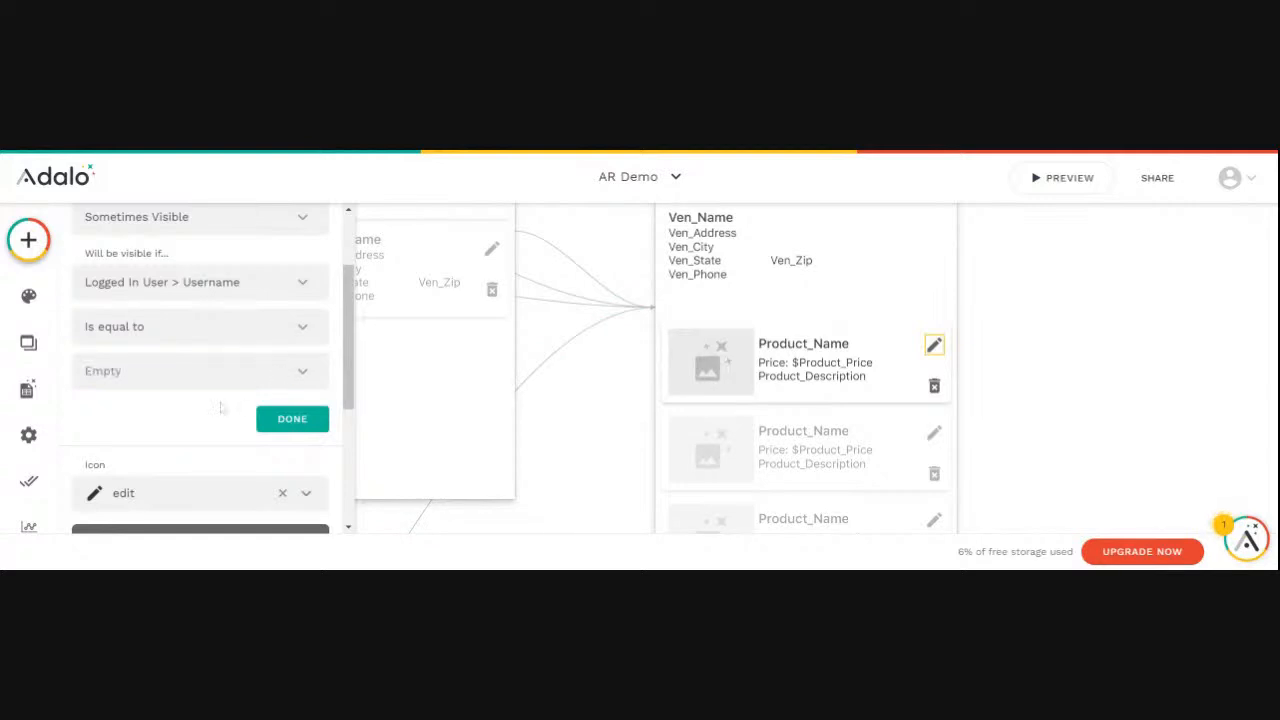
- Require equality with Current Product > Product_Vendor > Ven_User > Username in the Edit Product icon's visibility condition and apply it
{"action": "left_click", "coordinate": [302, 373]}
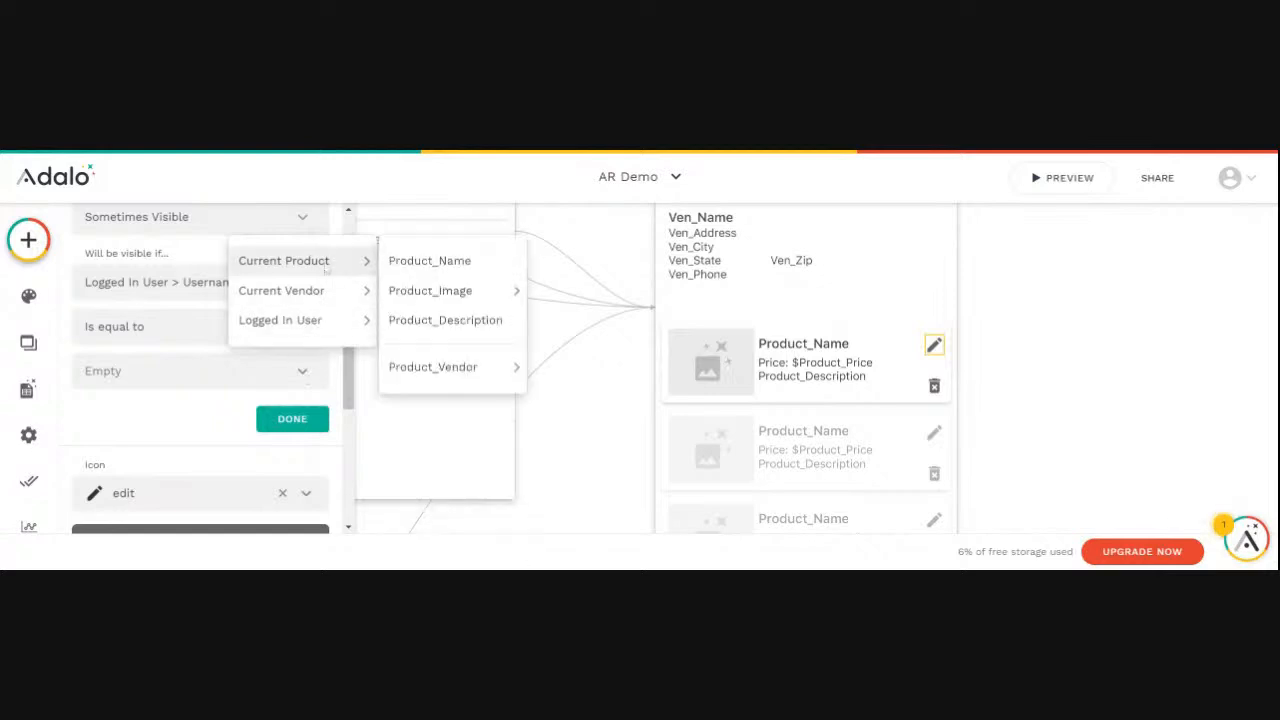
{"action": "mouse_move", "coordinate": [452, 368]}
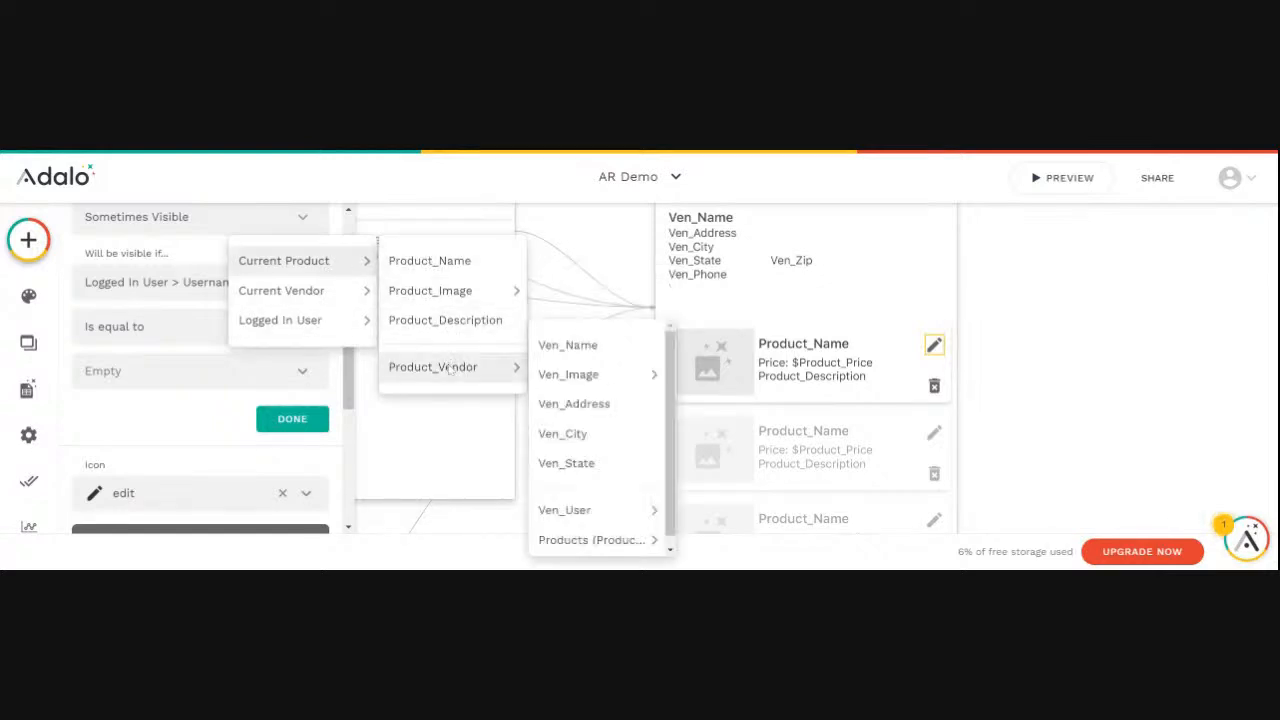
{"action": "mouse_move", "coordinate": [565, 509]}
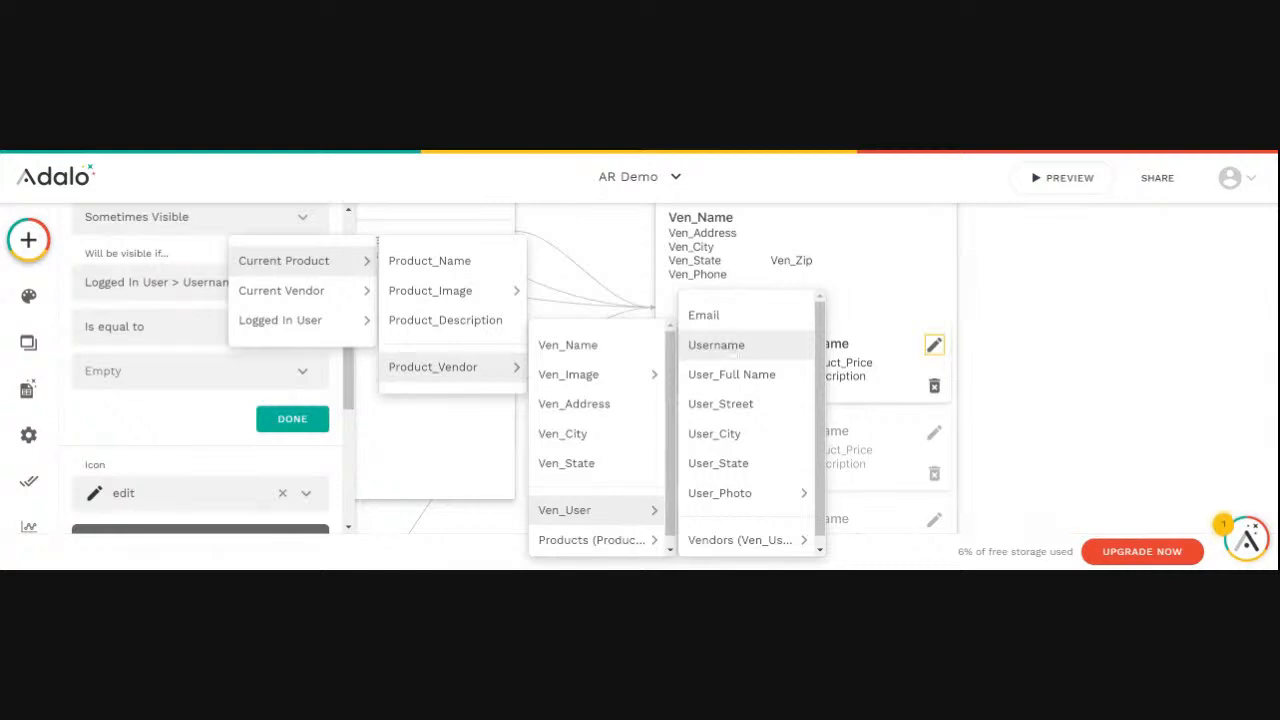
{"action": "left_click", "coordinate": [716, 345]}
{"action": "left_click", "coordinate": [292, 419]}
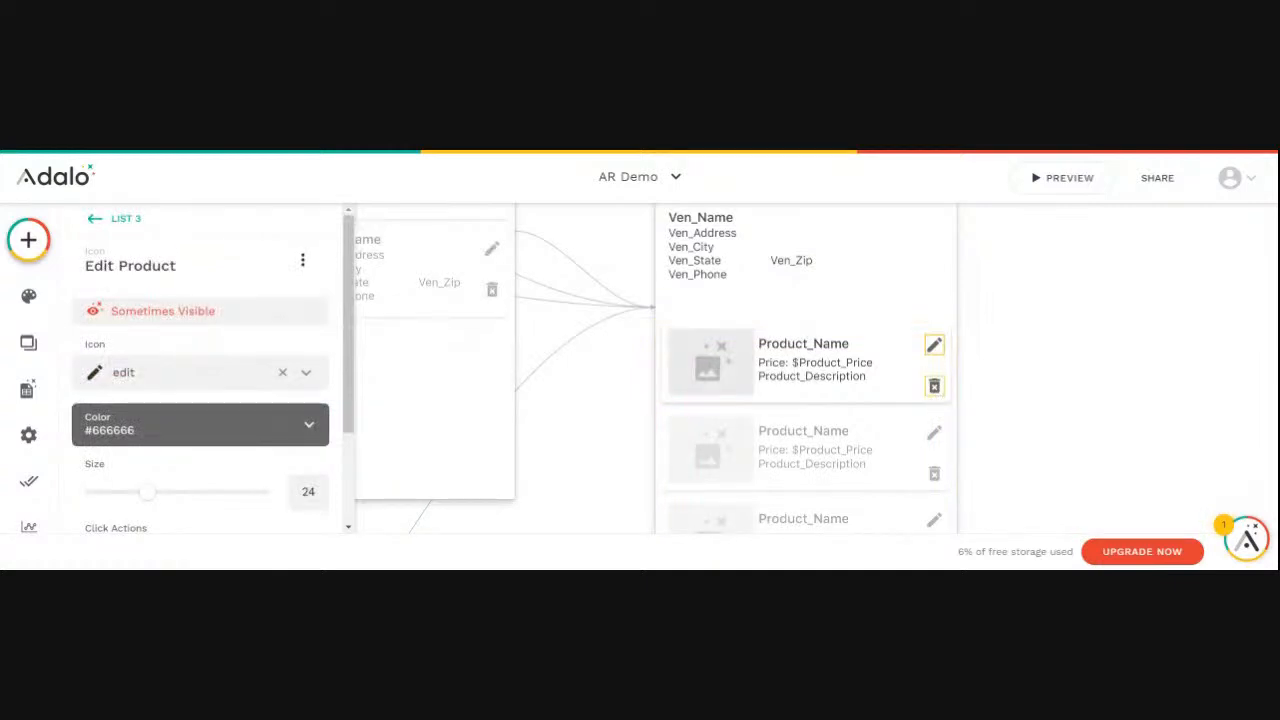
- Rename the trash icon in the Vendor Detail screen's product list to Delete Product
{"action": "left_click", "coordinate": [935, 388]}
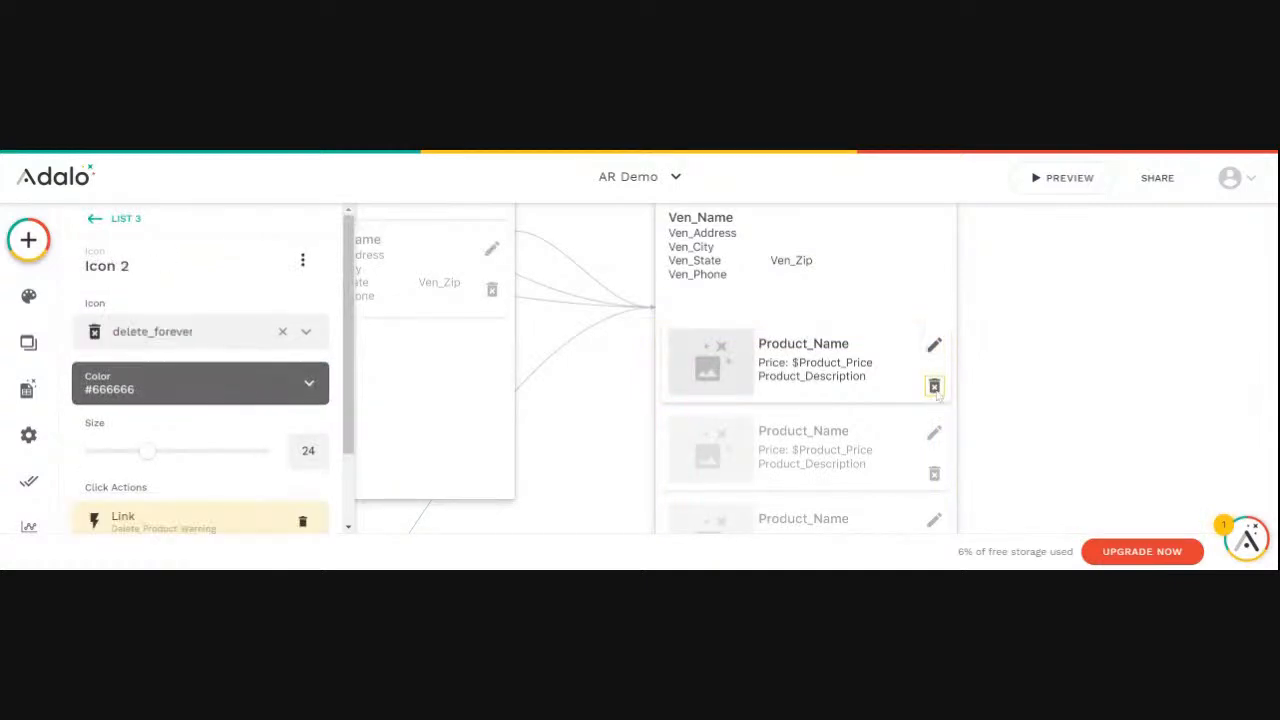
{"action": "left_click", "coordinate": [134, 272]}
{"action": "left_click_drag", "start_coordinate": [120, 332], "coordinate": [52, 328]}
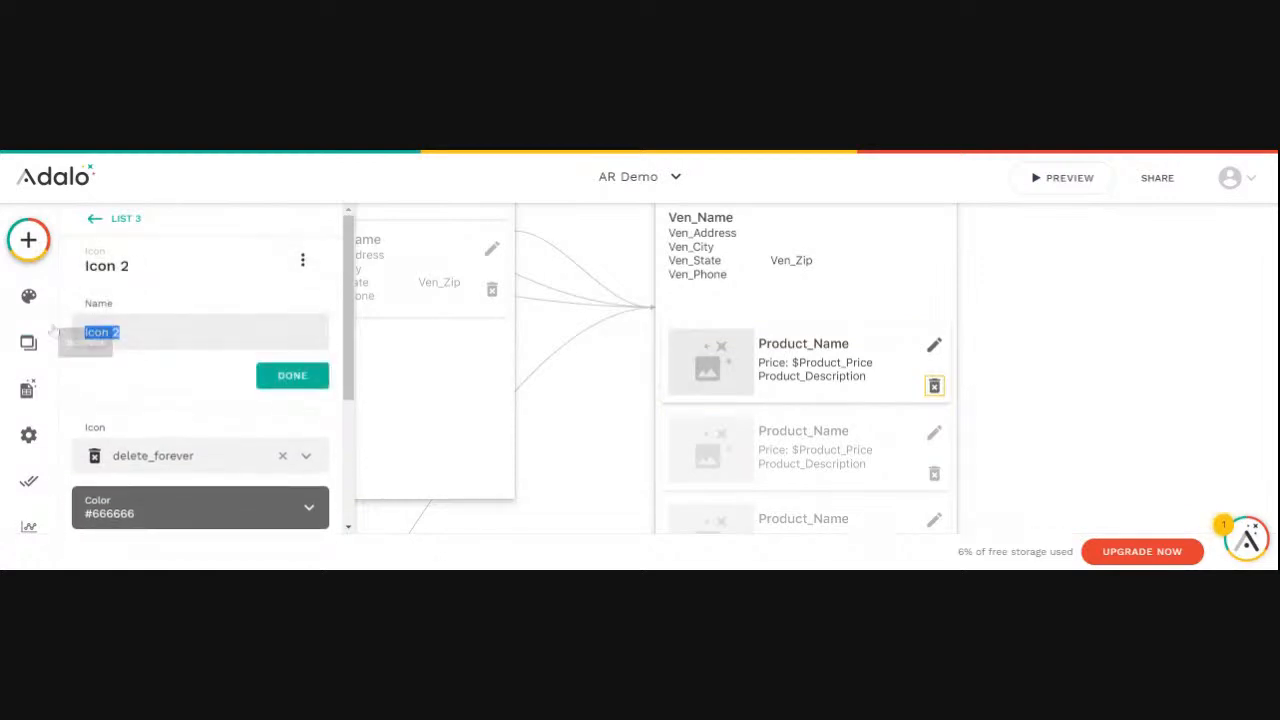
{"action": "type", "text": "Delete Product"}
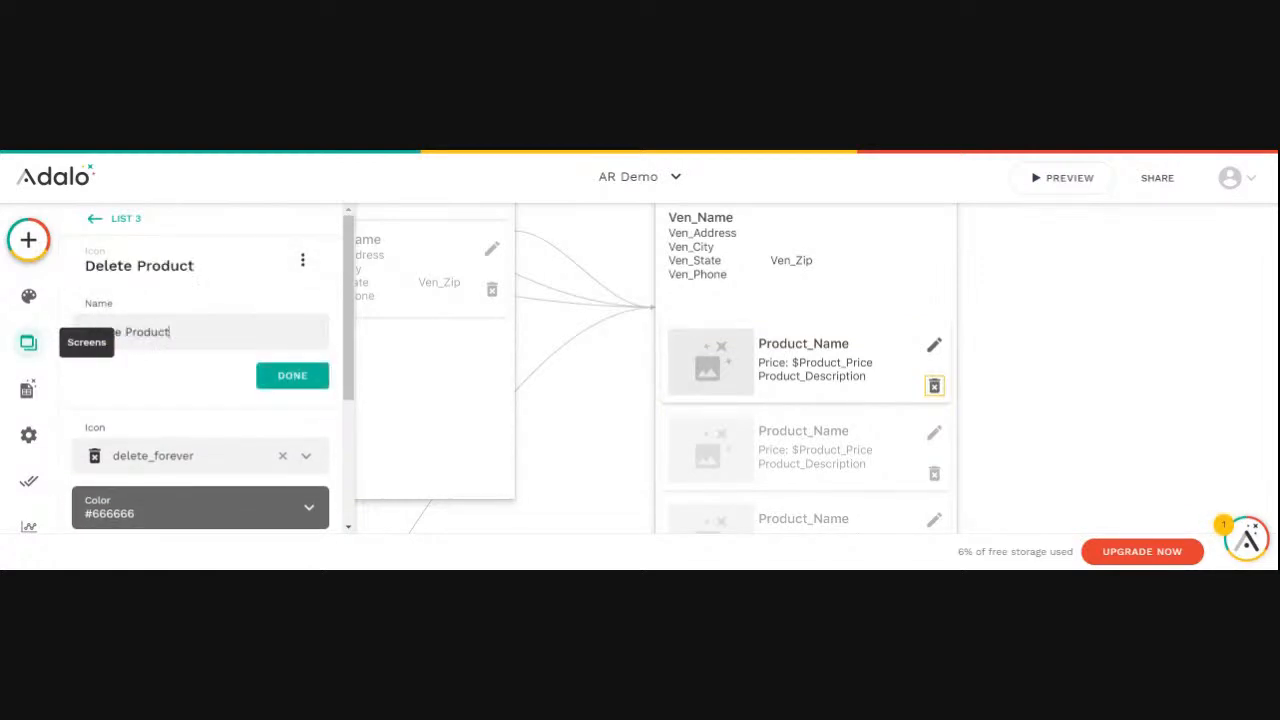
{"action": "left_click", "coordinate": [284, 374]}
- Make the Delete Product icon Sometimes Visible, with a condition based on Logged In User > Username
{"action": "left_click", "coordinate": [302, 260]}
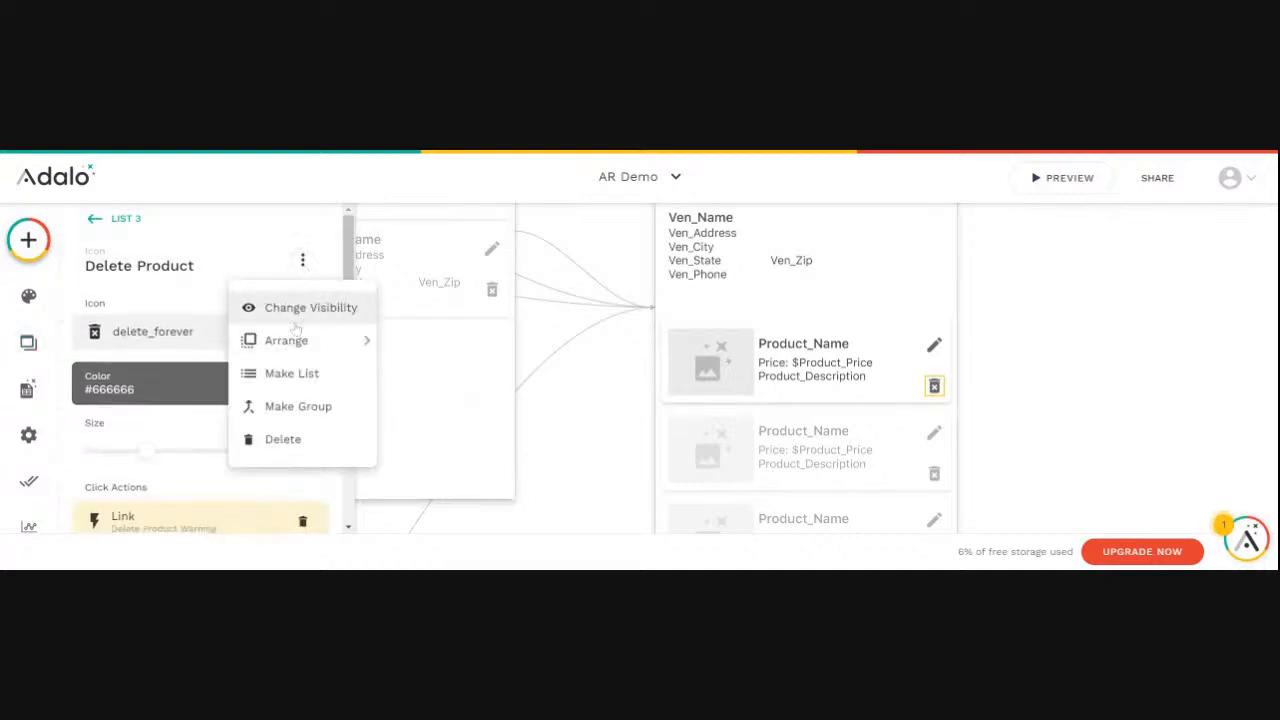
{"action": "left_click", "coordinate": [278, 306]}
{"action": "left_click", "coordinate": [230, 335]}
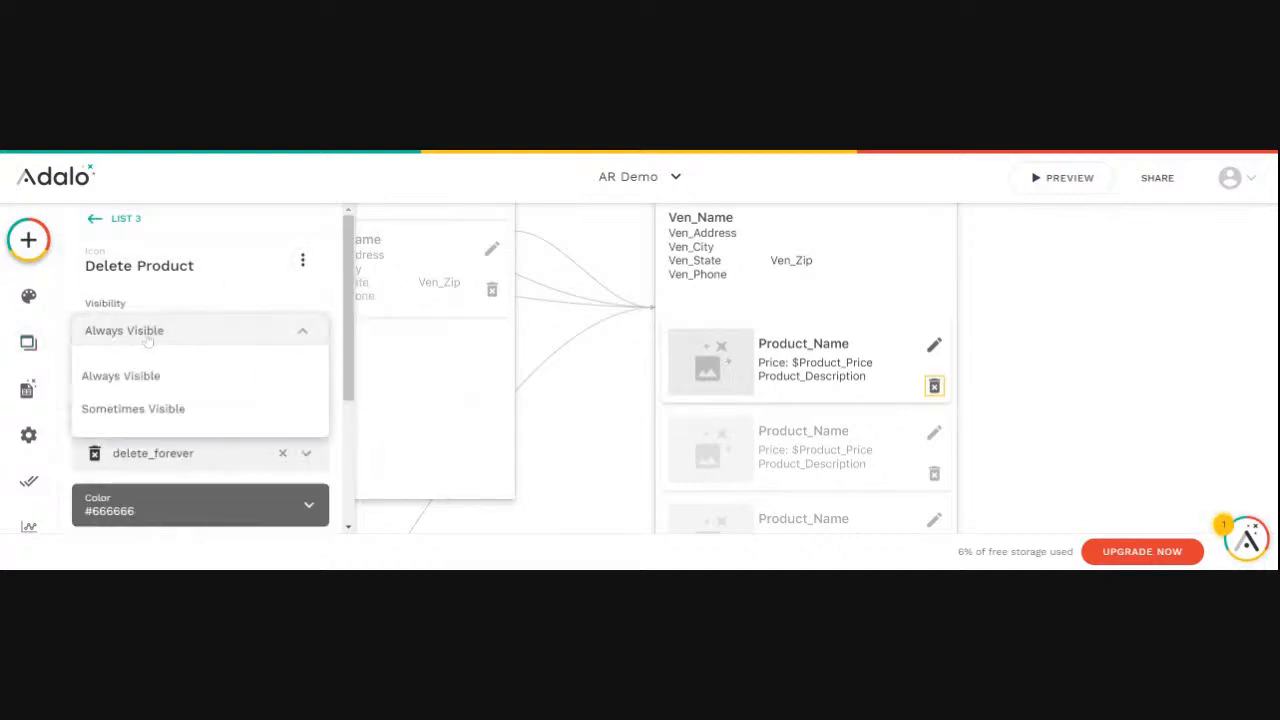
{"action": "left_click", "coordinate": [131, 410]}
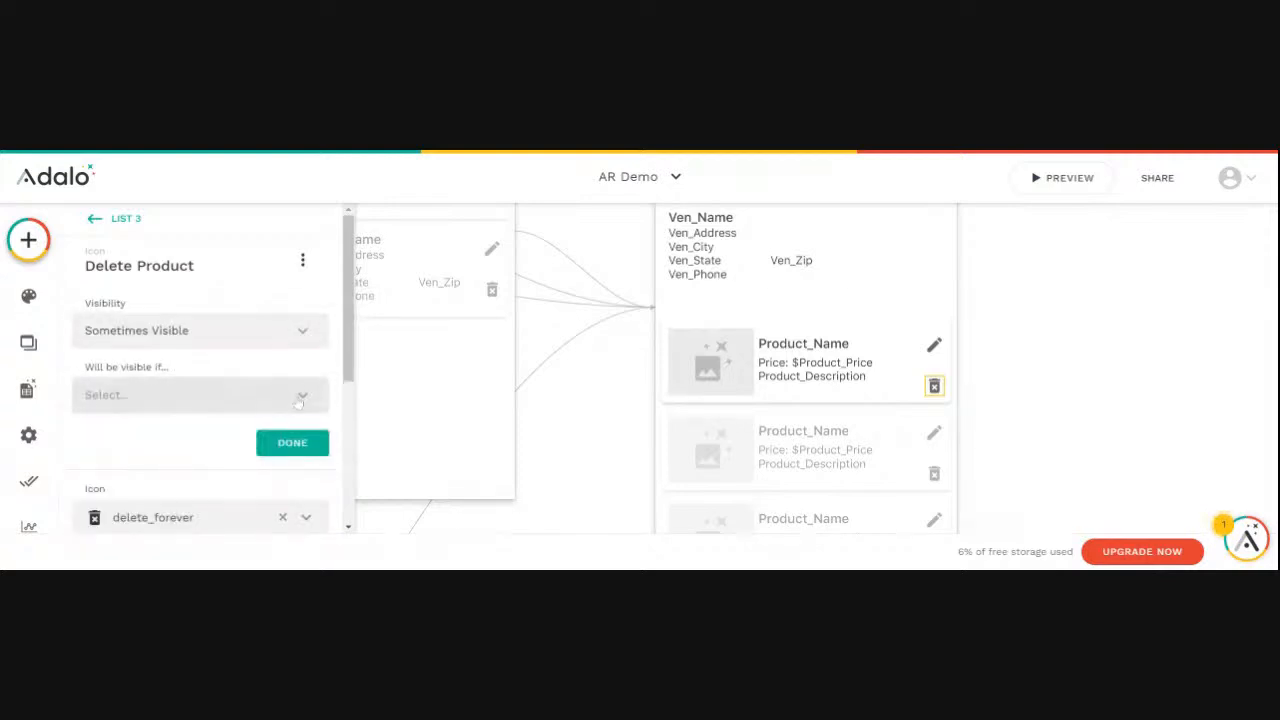
{"action": "left_click", "coordinate": [298, 400]}
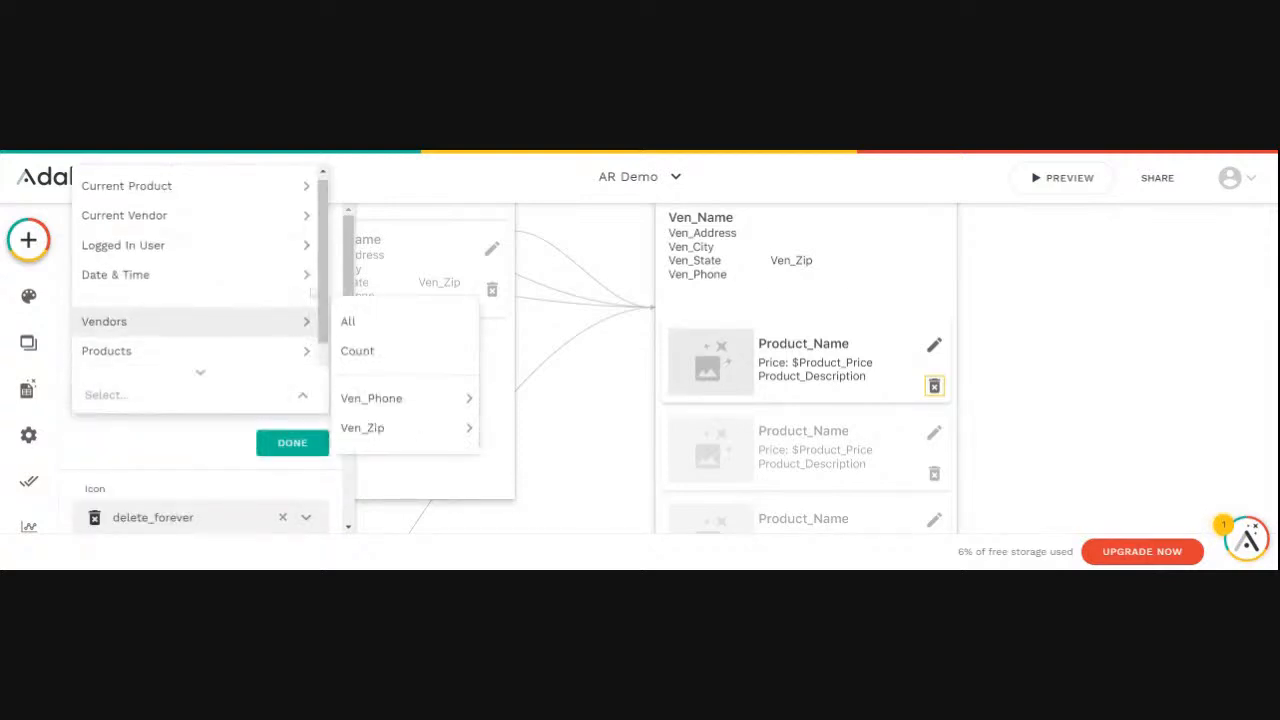
{"action": "mouse_move", "coordinate": [295, 250]}
{"action": "left_click", "coordinate": [368, 226]}
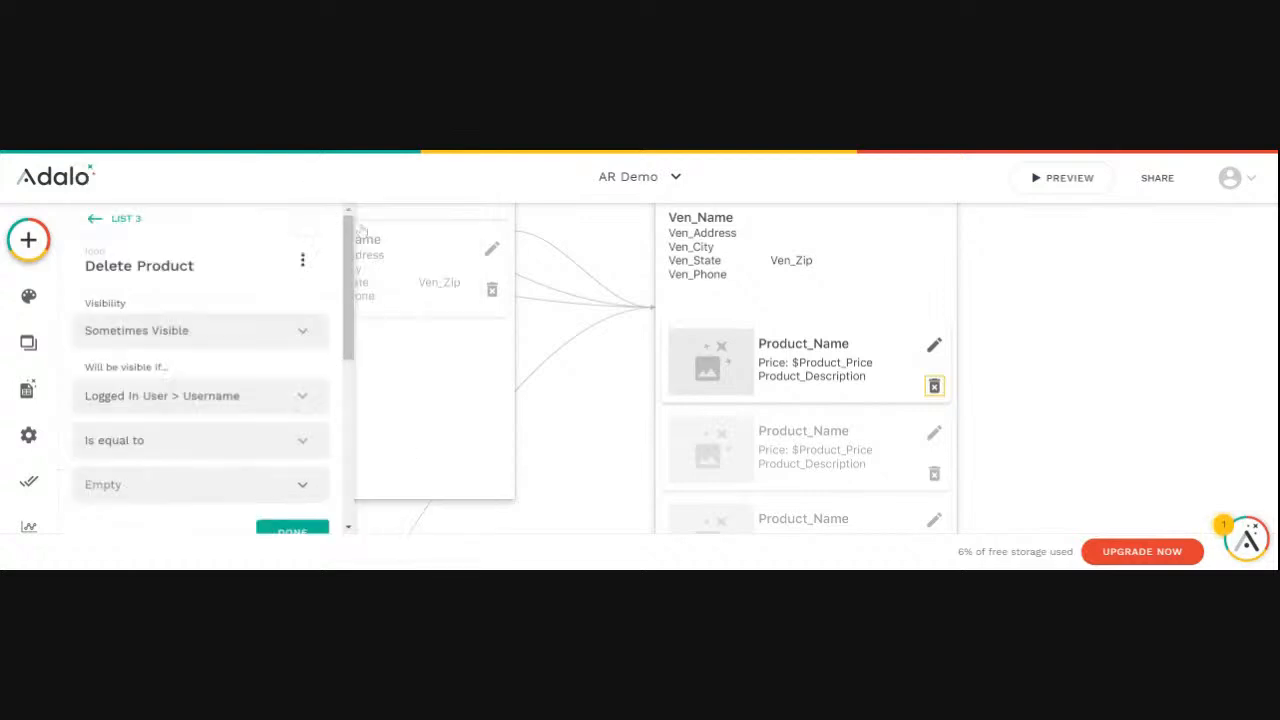
- Set the Delete Product condition's comparison value to Current Product > Product_Vendor > Ven_User > Username and apply it
{"action": "left_click", "coordinate": [305, 488]}
{"action": "mouse_move", "coordinate": [315, 427]}
{"action": "mouse_move", "coordinate": [300, 376]}
{"action": "mouse_move", "coordinate": [420, 482]}
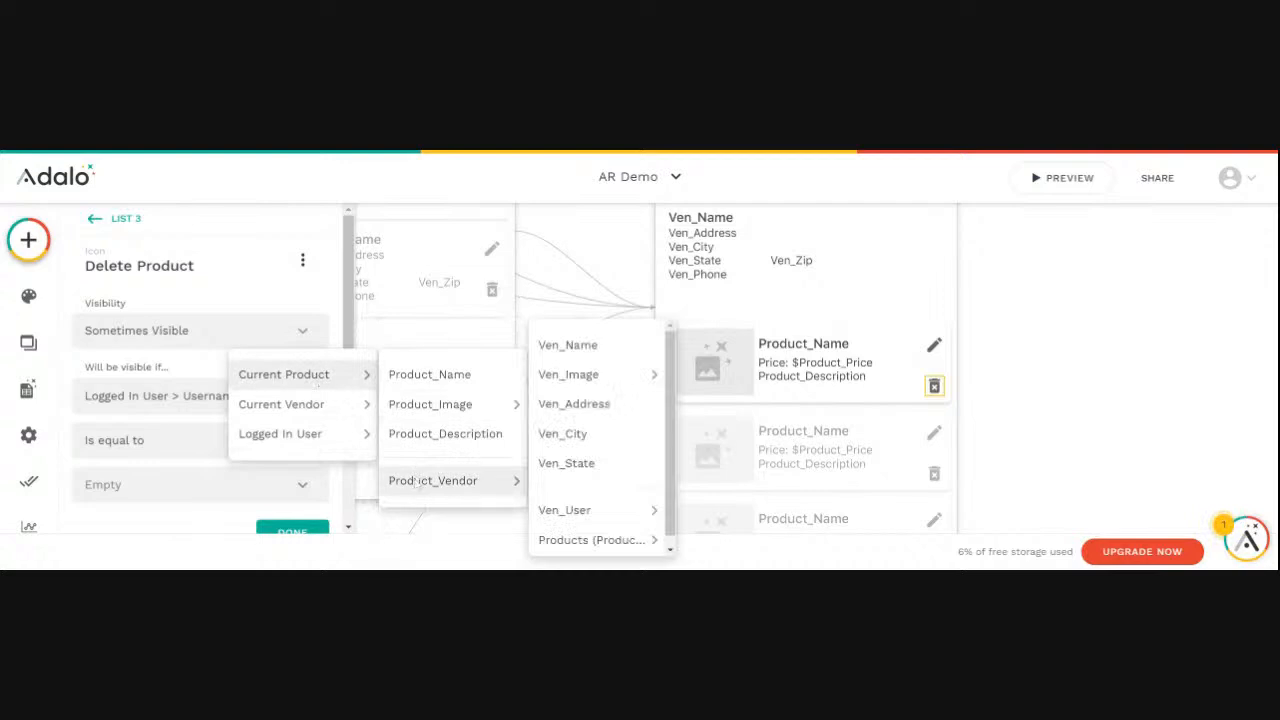
{"action": "mouse_move", "coordinate": [552, 518]}
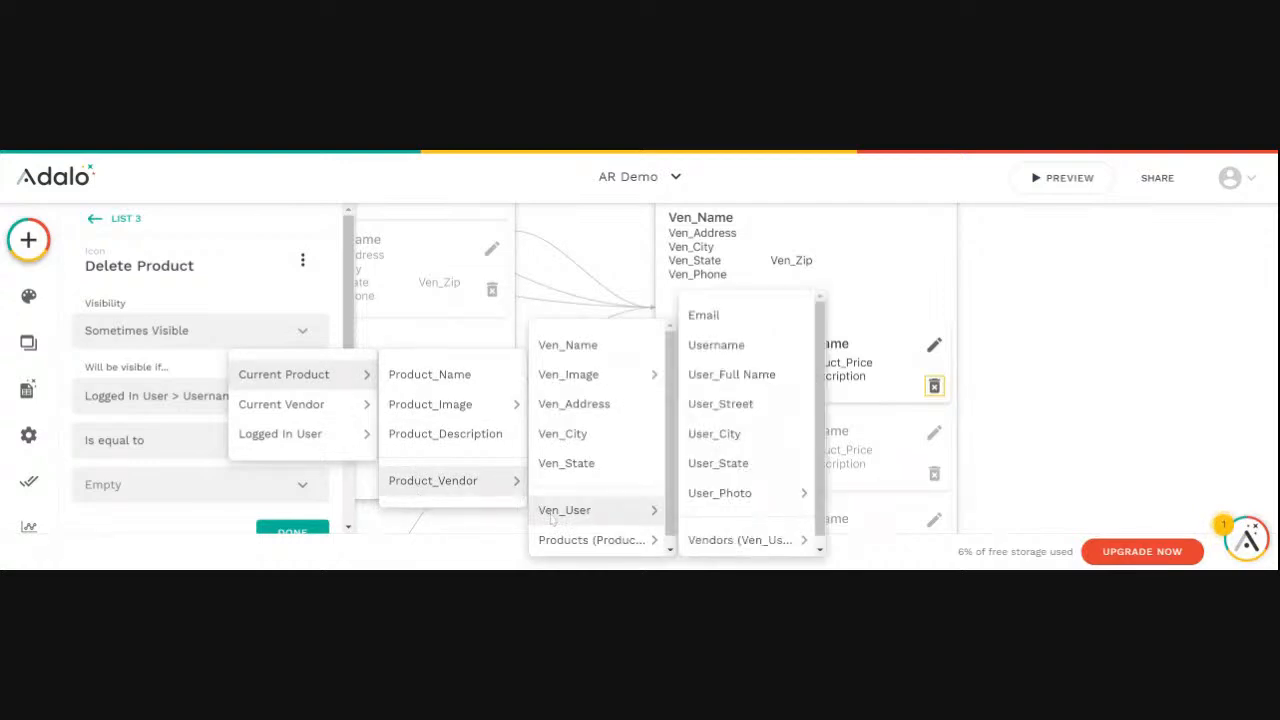
{"action": "left_click", "coordinate": [736, 346]}
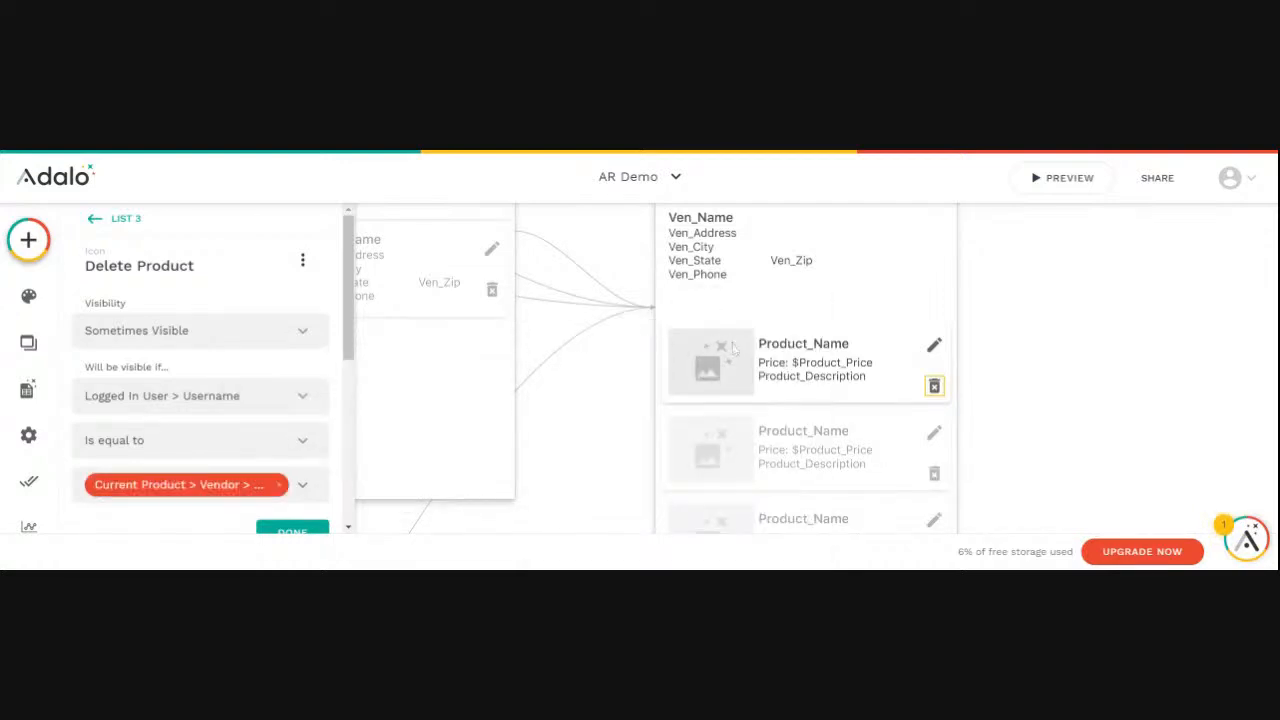
{"action": "scroll", "coordinate": [278, 495], "scroll_direction": "down", "scroll_amount": 1}
{"action": "left_click", "coordinate": [282, 460]}
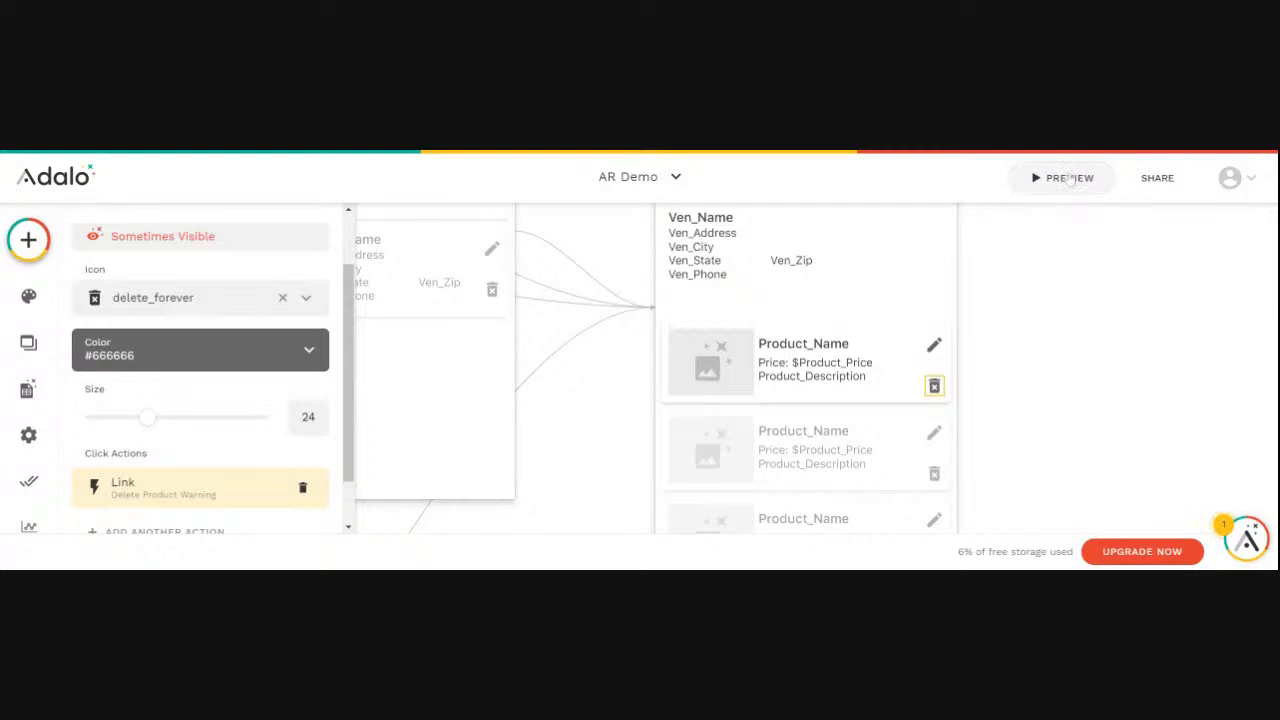
- Preview the app, check the product icons in XYZ Drilling's detail screen, and close the preview
{"action": "left_click", "coordinate": [1070, 178]}
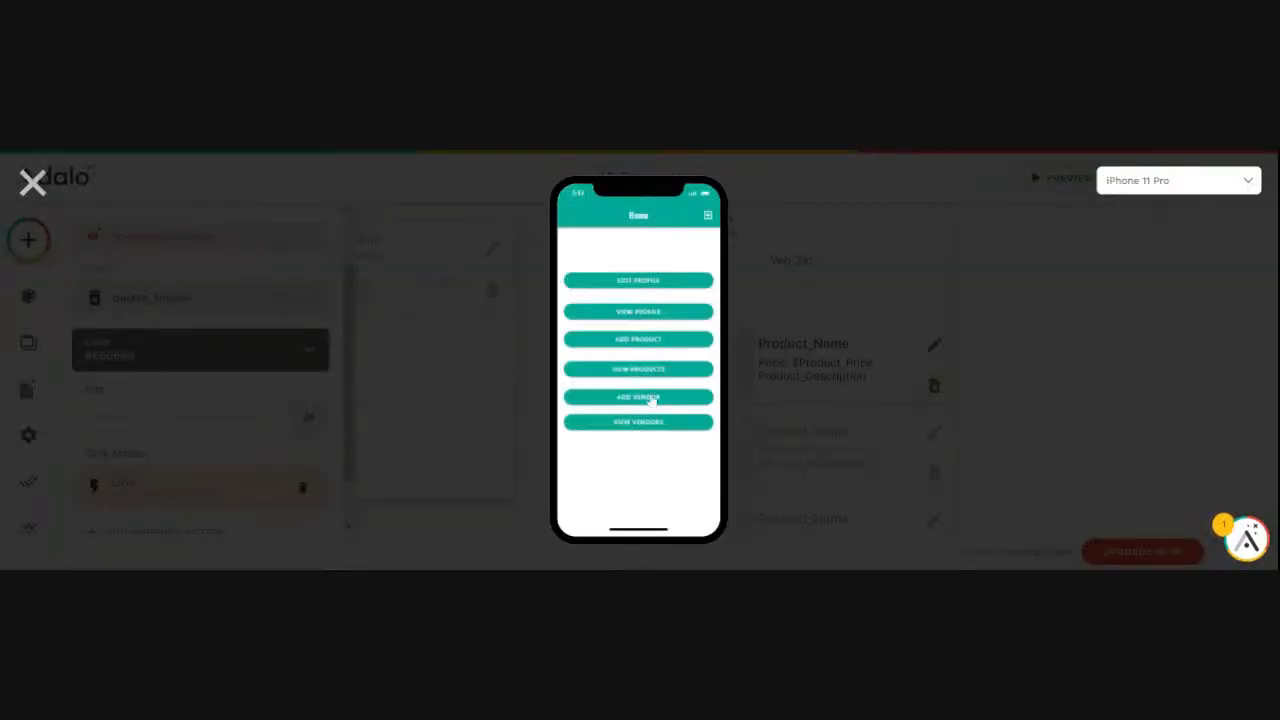
{"action": "left_click", "coordinate": [634, 425]}
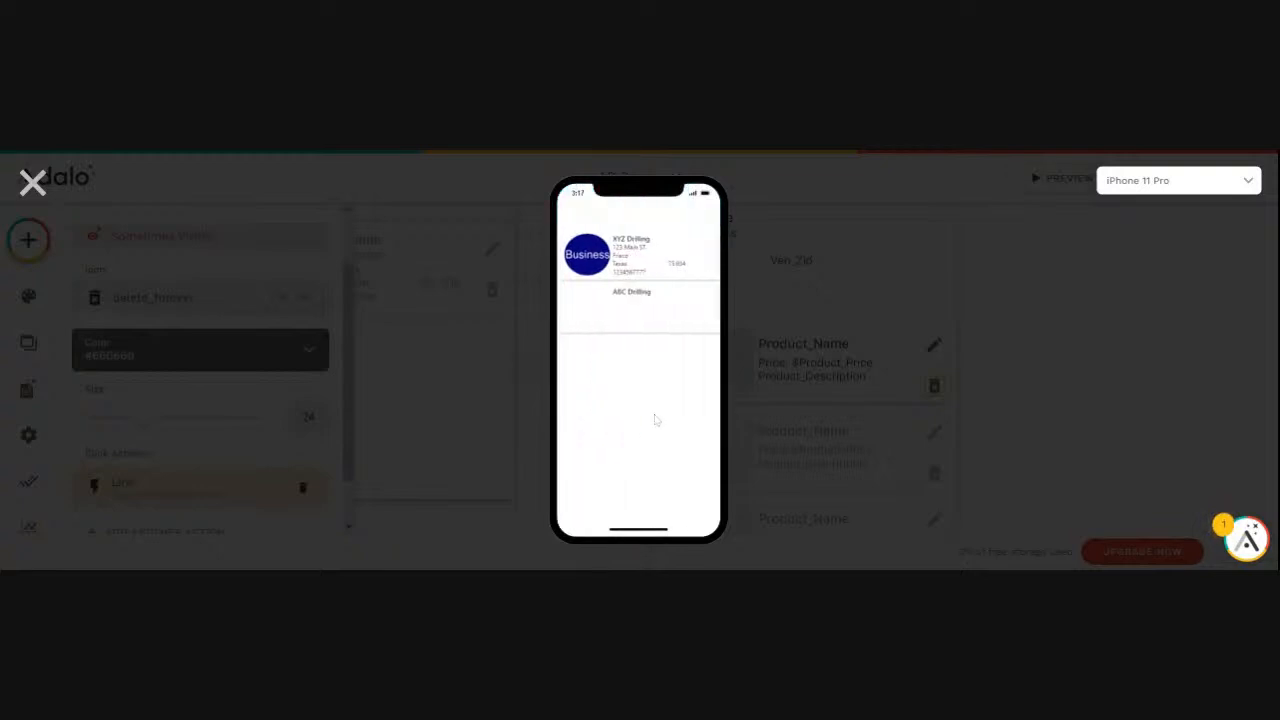
{"action": "left_click", "coordinate": [628, 254]}
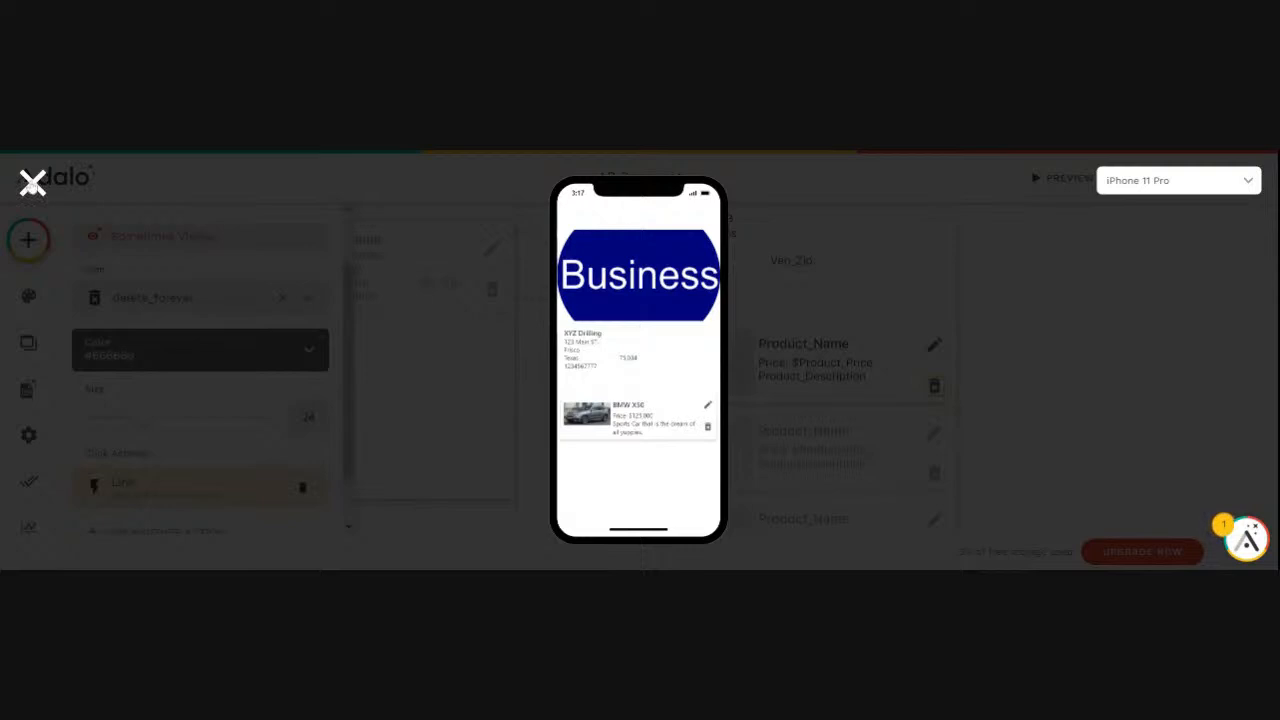
{"action": "left_click", "coordinate": [33, 183]}
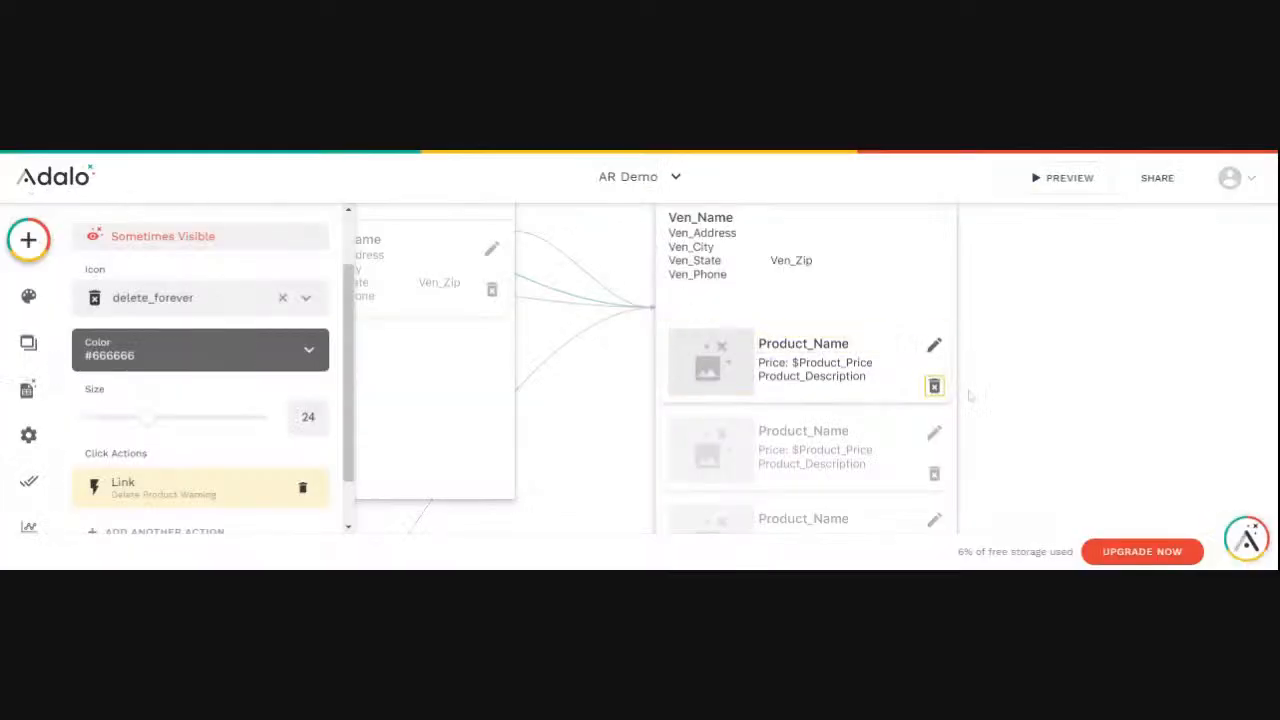
- Clear the Edit Product icon's visibility comparison value and base the condition on Current Vendor > Ven_User > Username in the Vendor Detail product list
{"action": "left_click", "coordinate": [934, 345]}
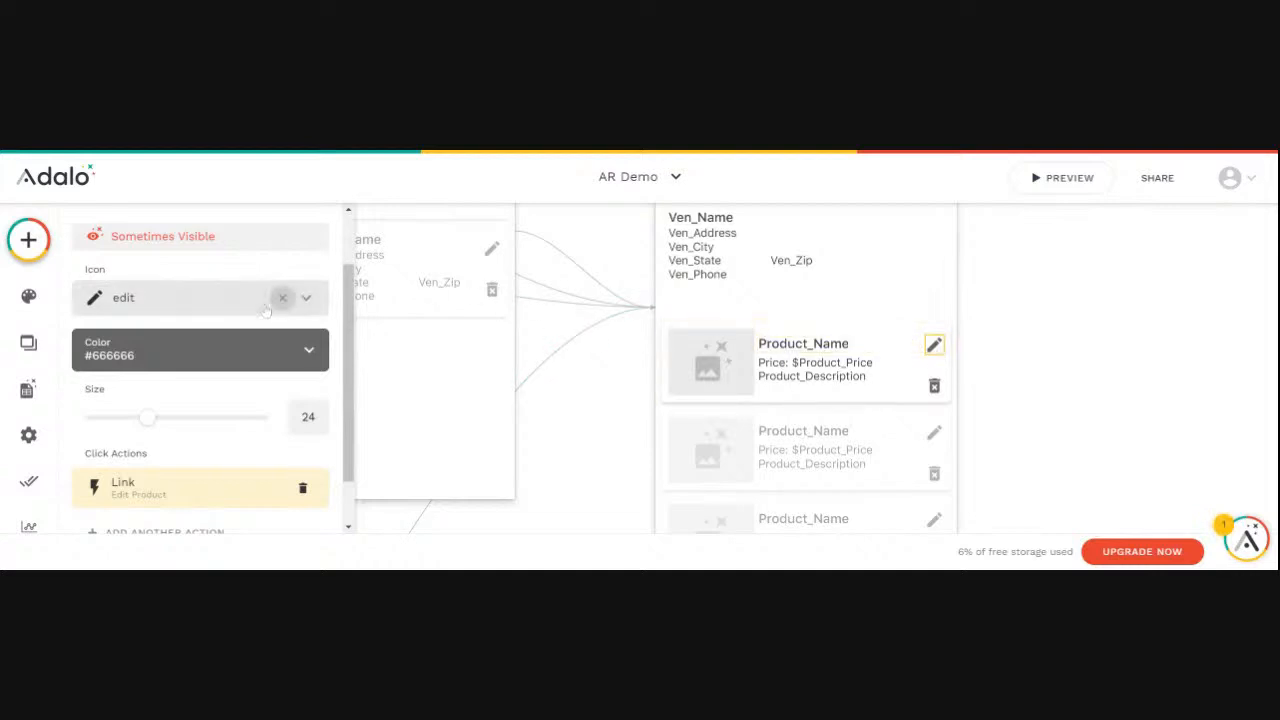
{"action": "scroll", "coordinate": [266, 301], "scroll_direction": "up", "scroll_amount": 2}
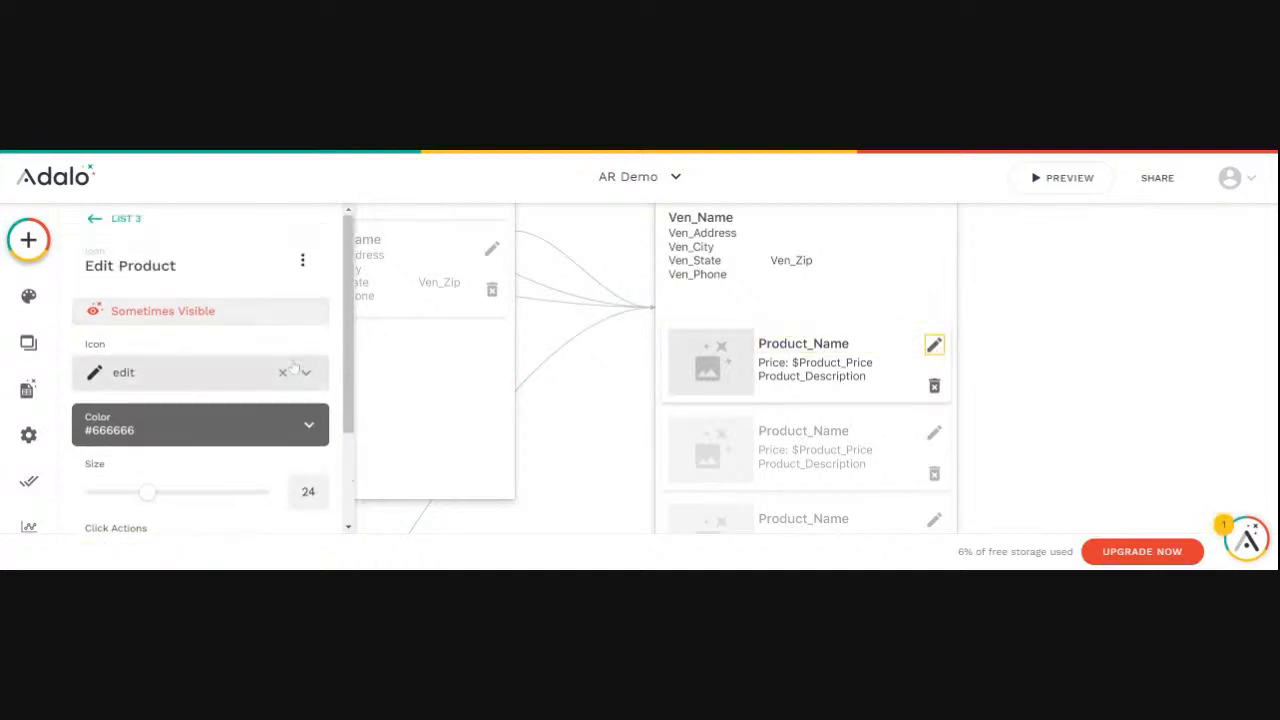
{"action": "left_click", "coordinate": [212, 312]}
{"action": "scroll", "coordinate": [214, 322], "scroll_direction": "down", "scroll_amount": 2}
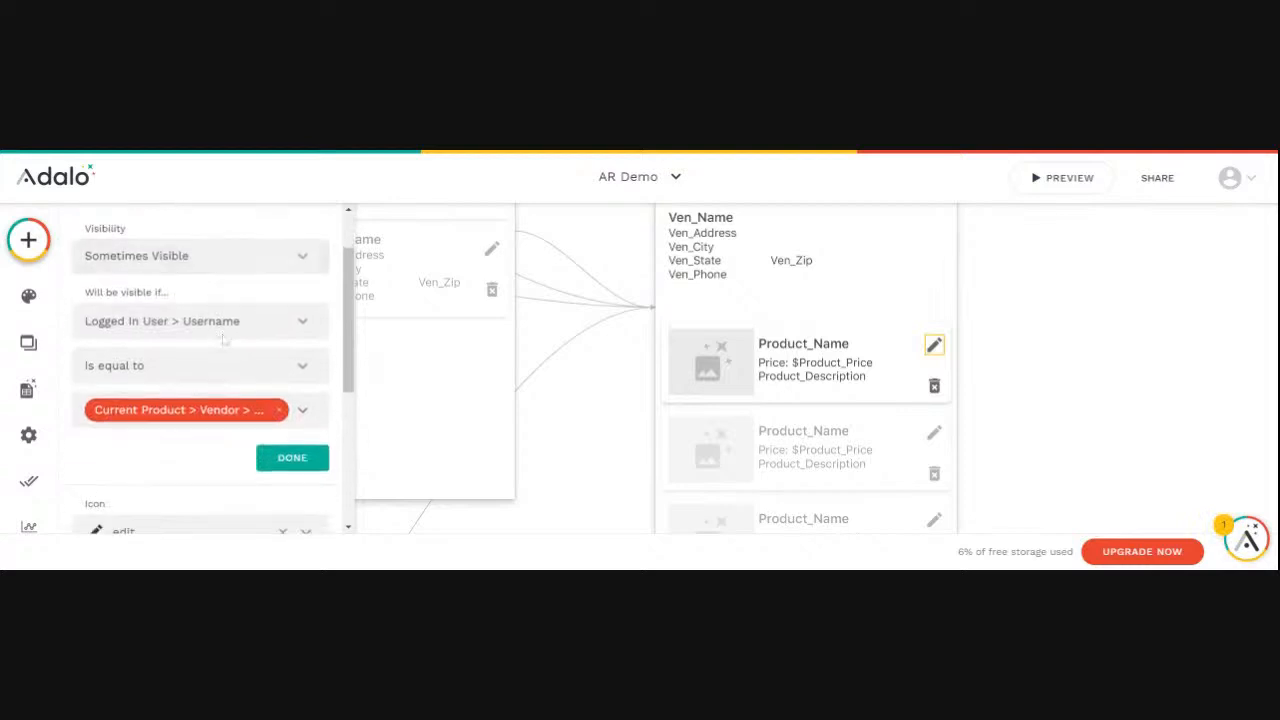
{"action": "left_click", "coordinate": [281, 410]}
{"action": "left_click", "coordinate": [305, 322]}
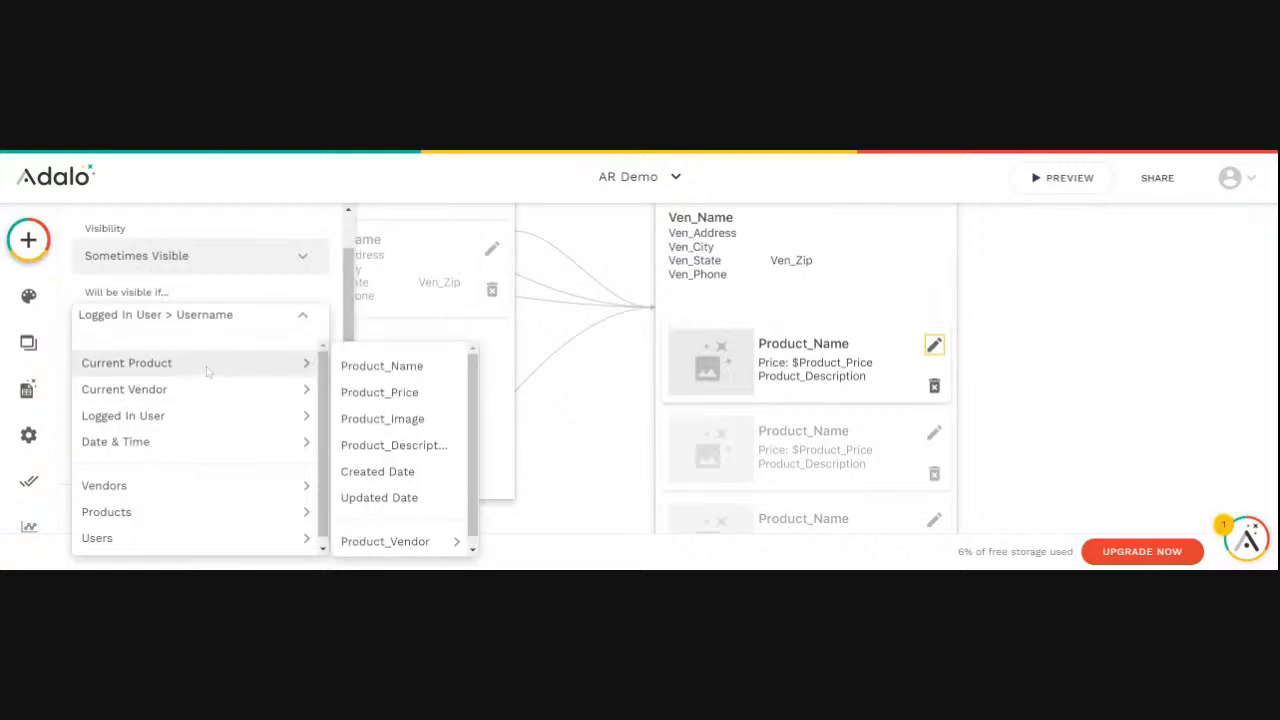
{"action": "mouse_move", "coordinate": [178, 394]}
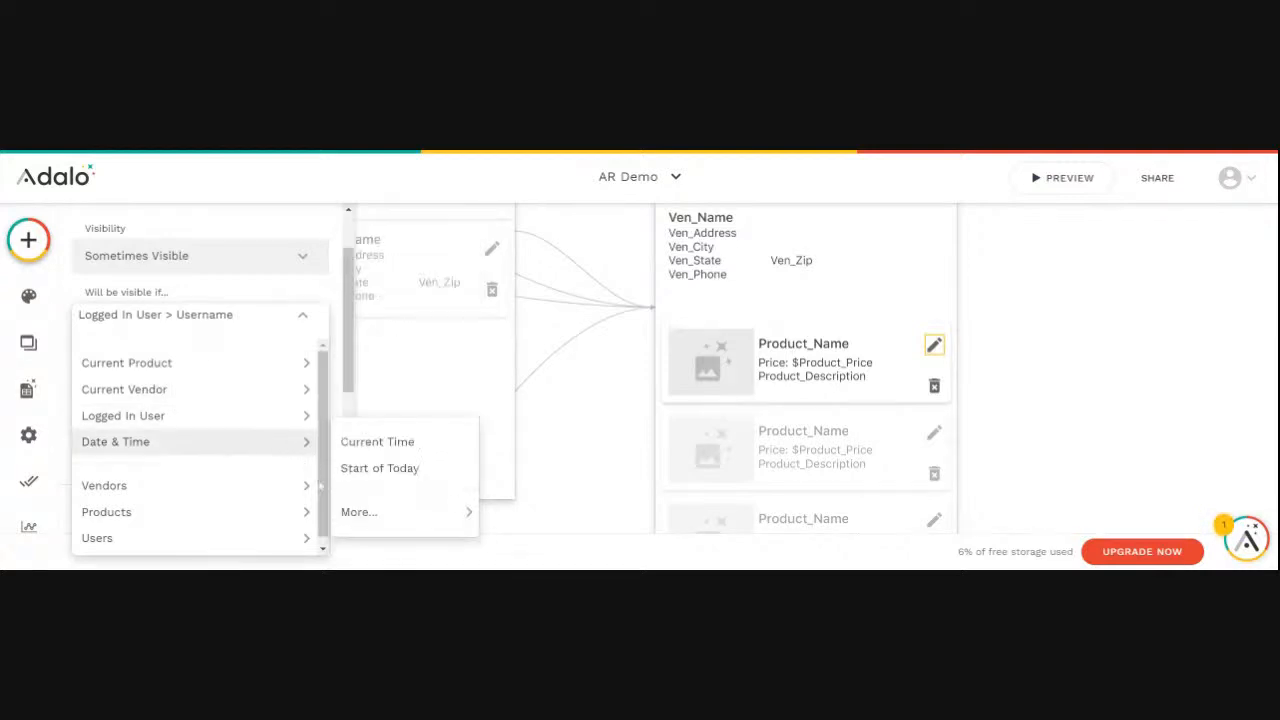
{"action": "mouse_move", "coordinate": [378, 515]}
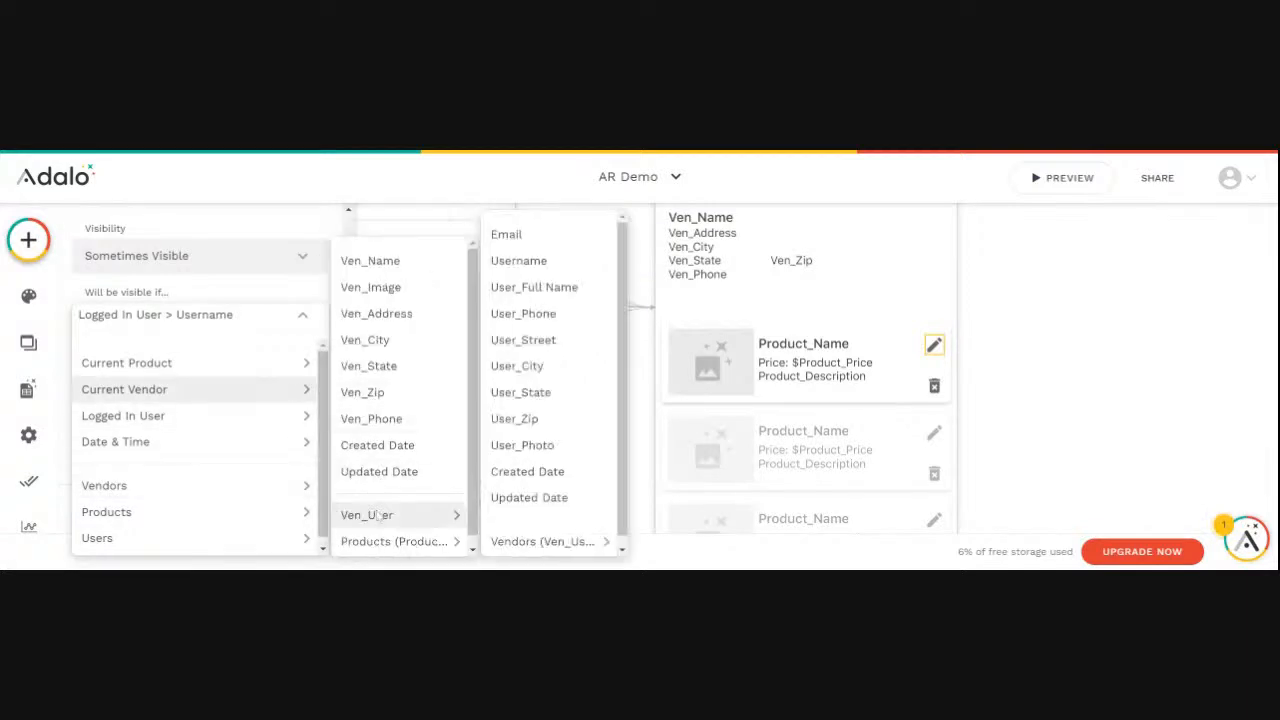
{"action": "left_click", "coordinate": [527, 262]}
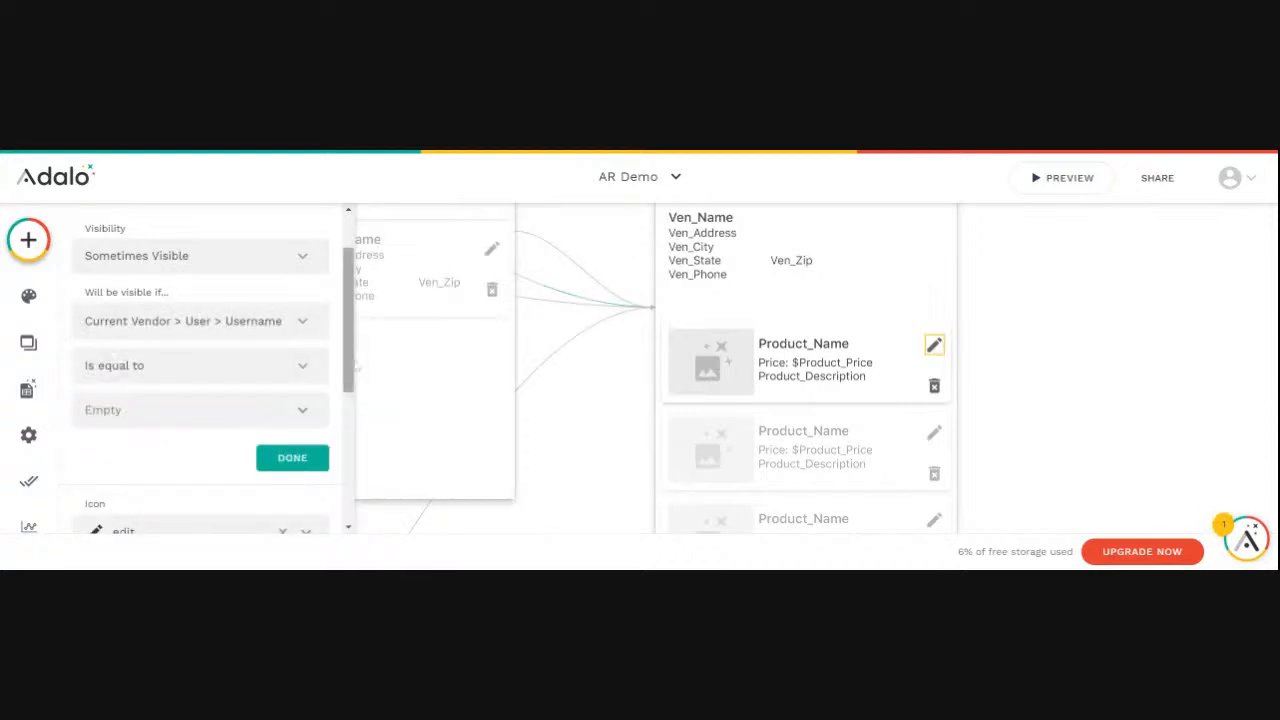
- Set the Edit Product condition's comparison value to Logged In User > Username and apply it
{"action": "left_click", "coordinate": [303, 412]}
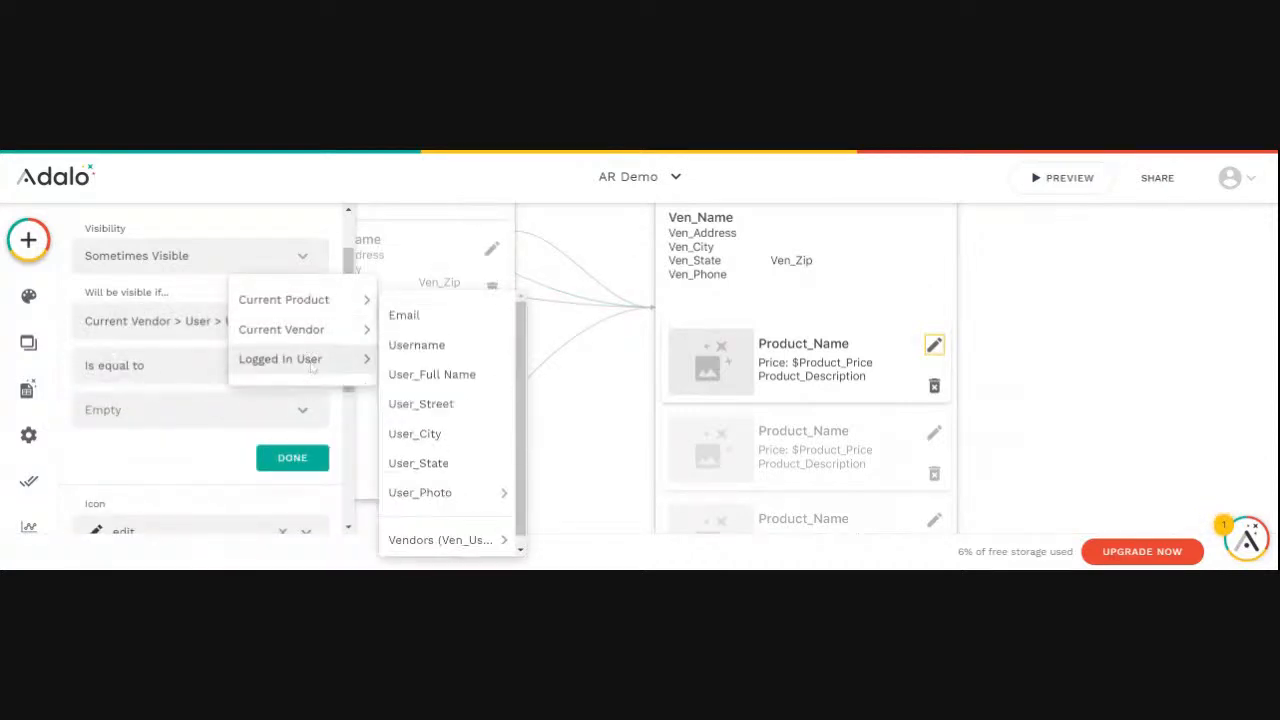
{"action": "mouse_move", "coordinate": [300, 330]}
{"action": "mouse_move", "coordinate": [407, 369]}
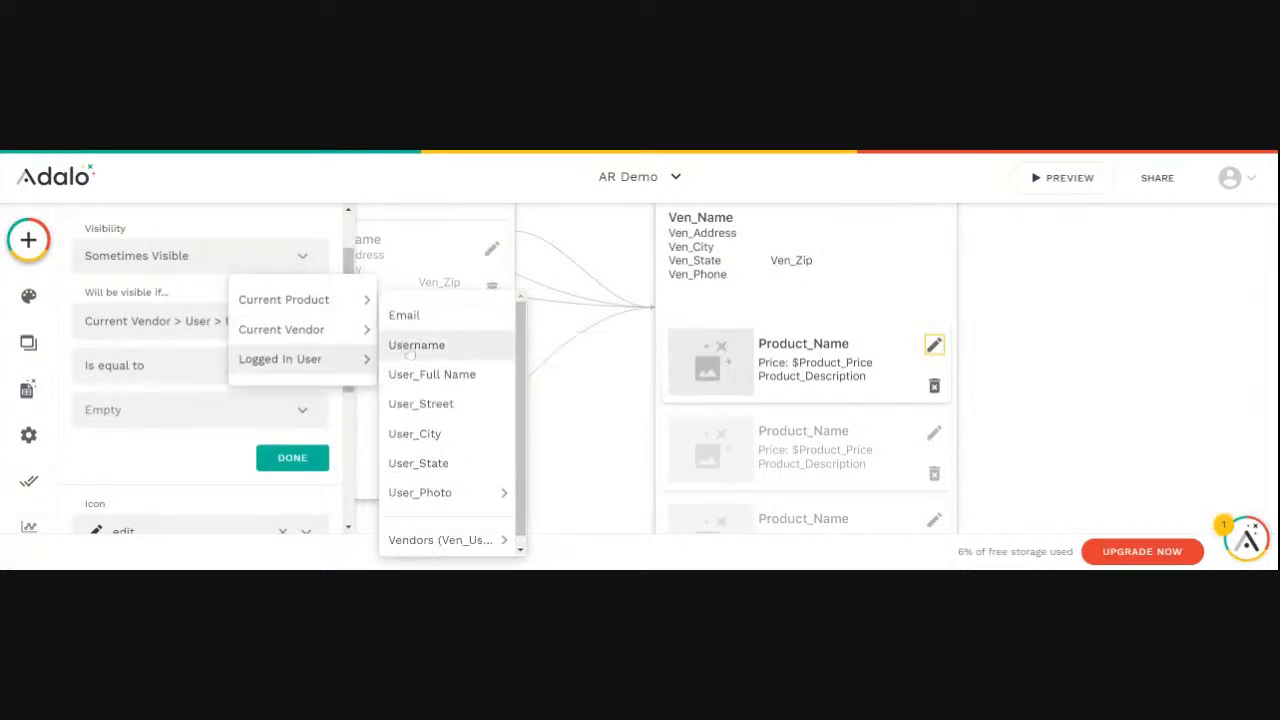
{"action": "left_click", "coordinate": [410, 350]}
{"action": "left_click", "coordinate": [296, 459]}
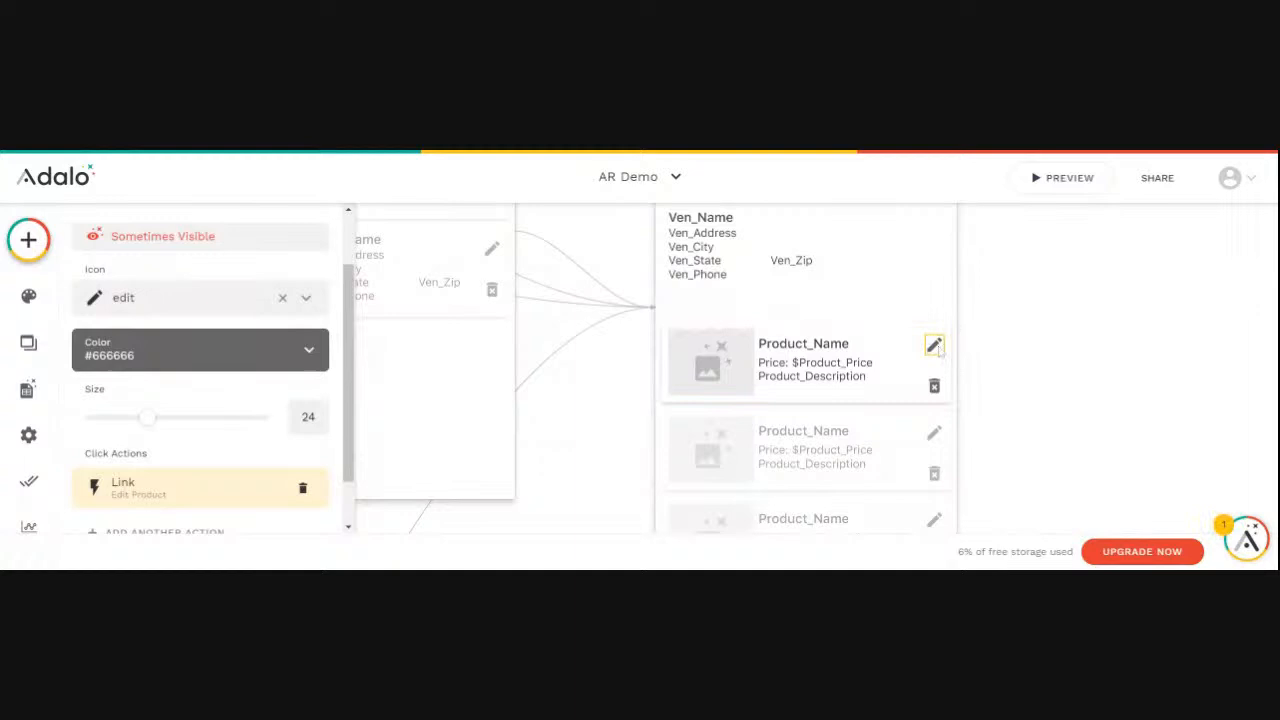
- Preview the app, check the product's edit and delete icons in XYZ Drilling's detail screen, and close the preview
{"action": "left_click", "coordinate": [1060, 178]}
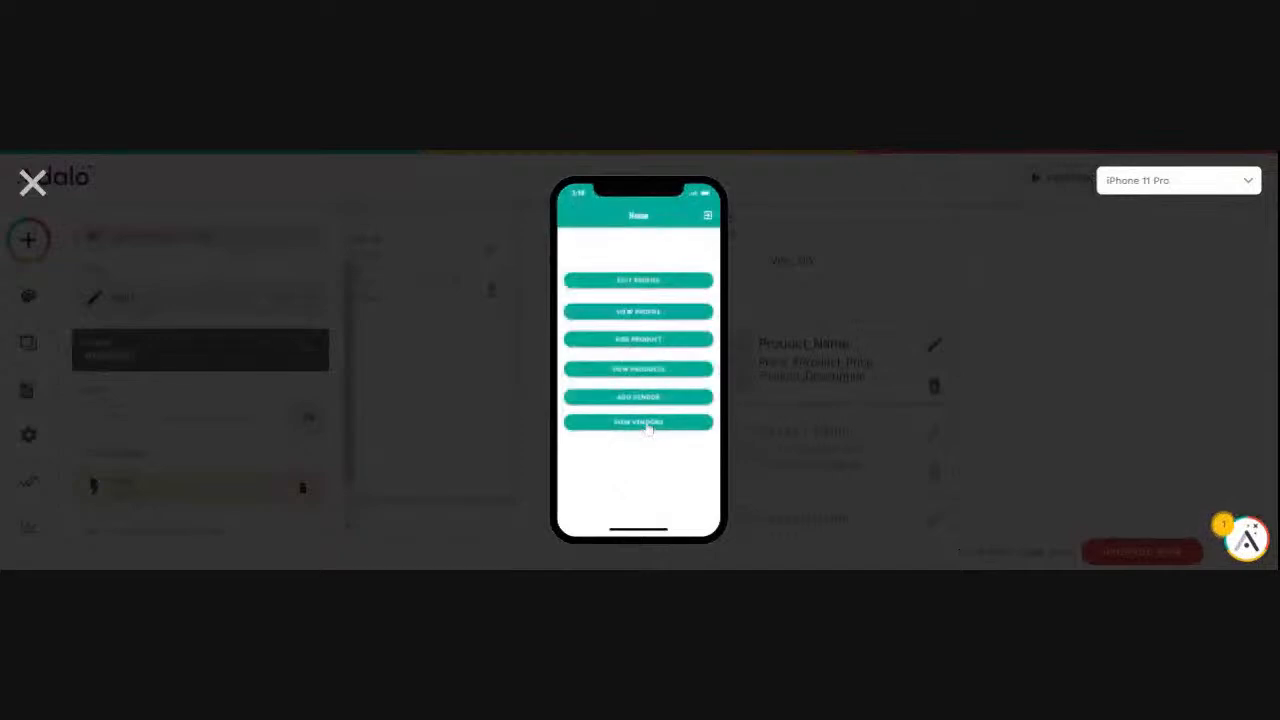
{"action": "left_click", "coordinate": [647, 424]}
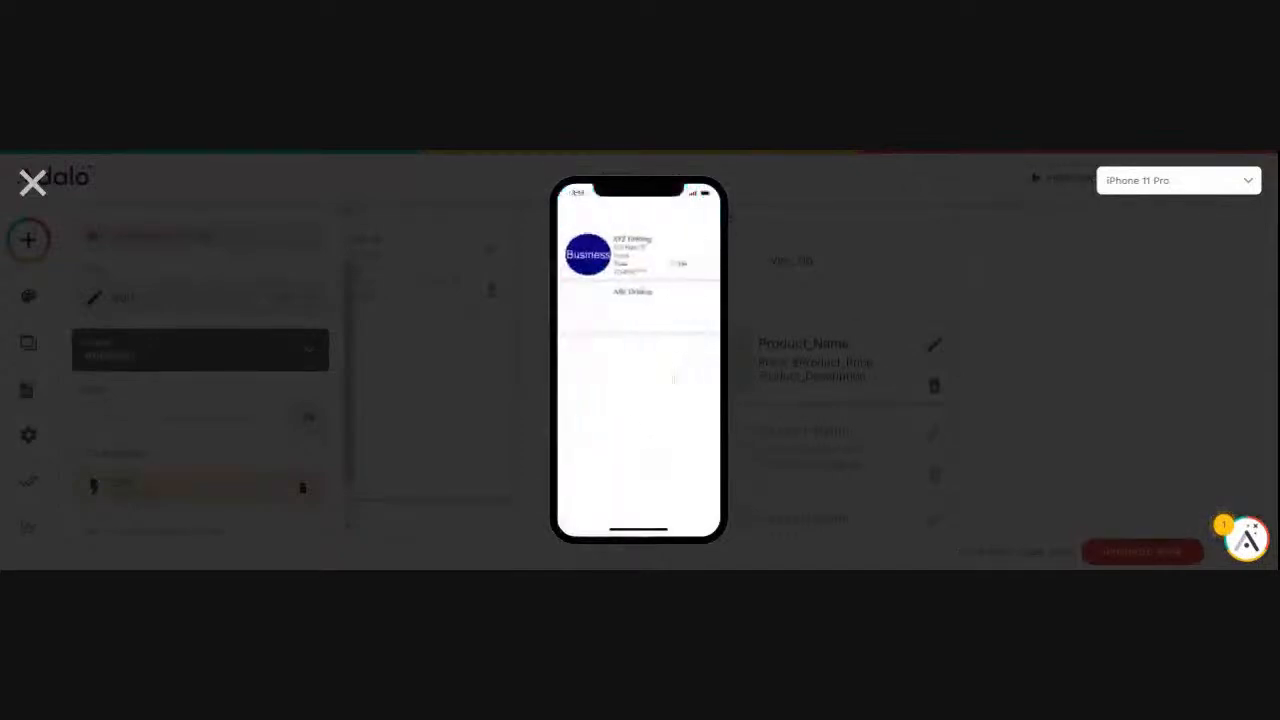
{"action": "left_click", "coordinate": [615, 255]}
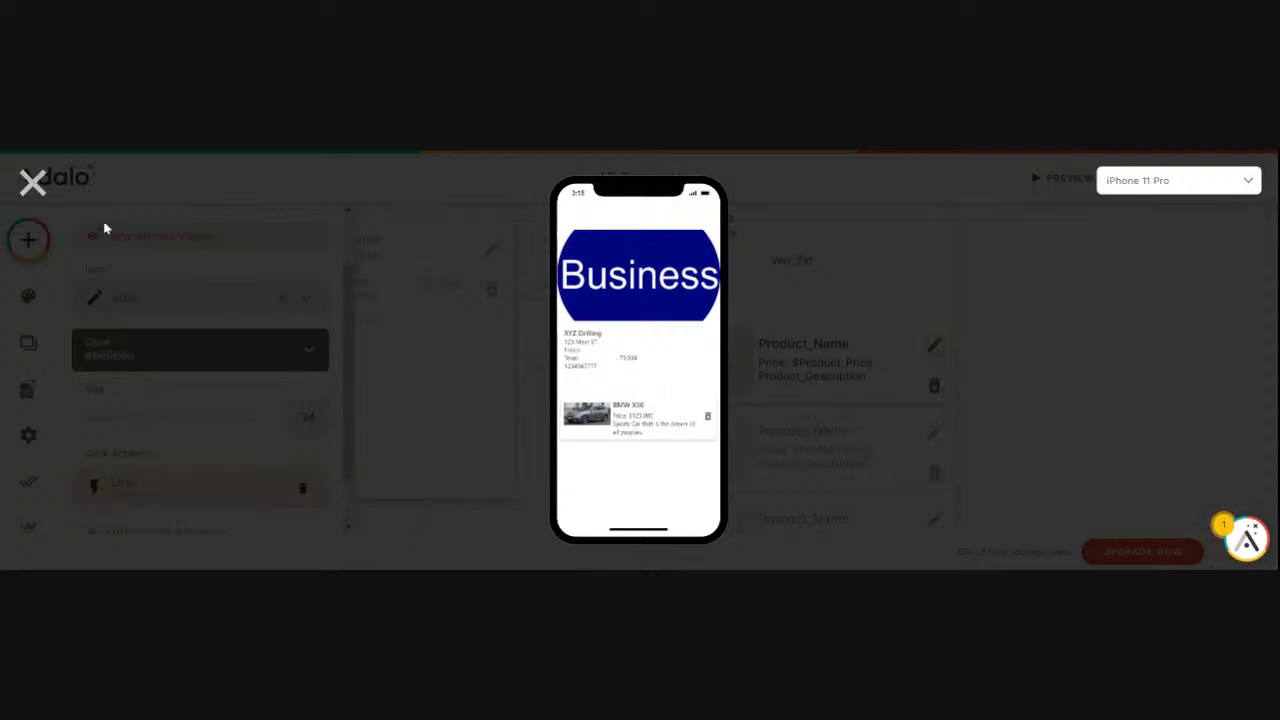
{"action": "left_click", "coordinate": [32, 182]}
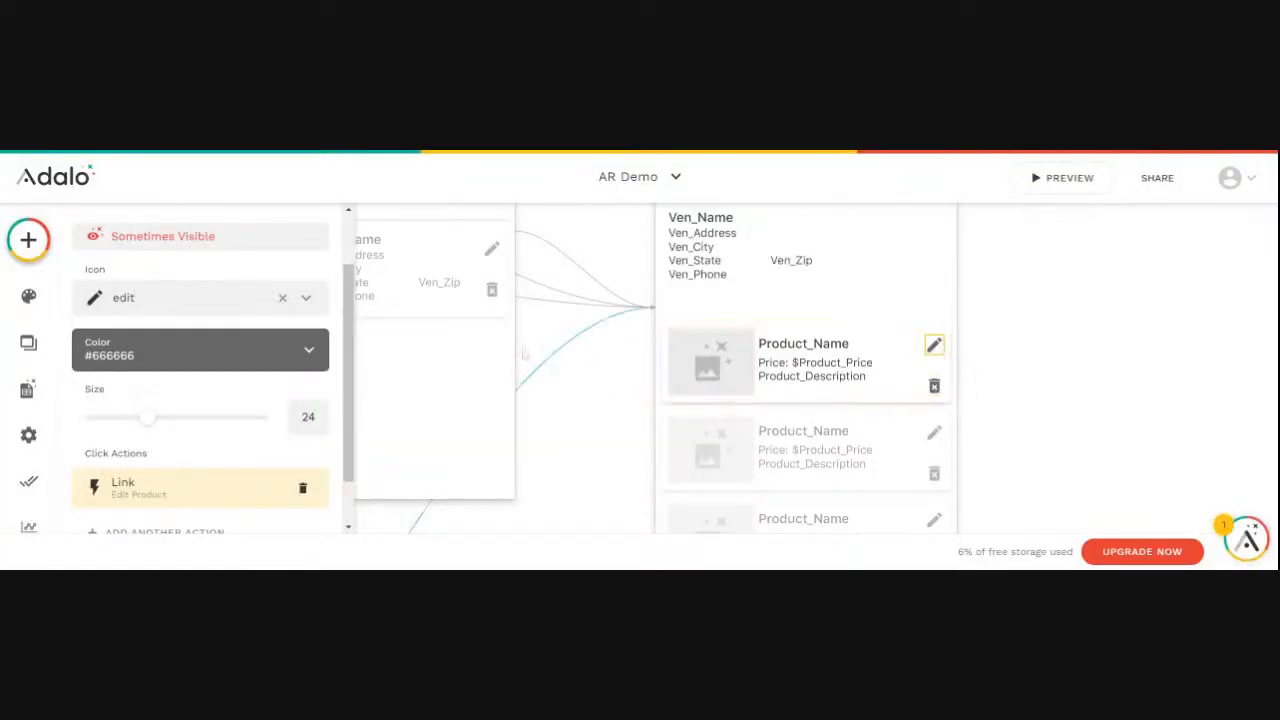
- Review the Edit Product visibility condition, and base the Delete Product icon's condition on Current Vendor > Ven_User > Username
{"action": "left_click", "coordinate": [197, 240]}
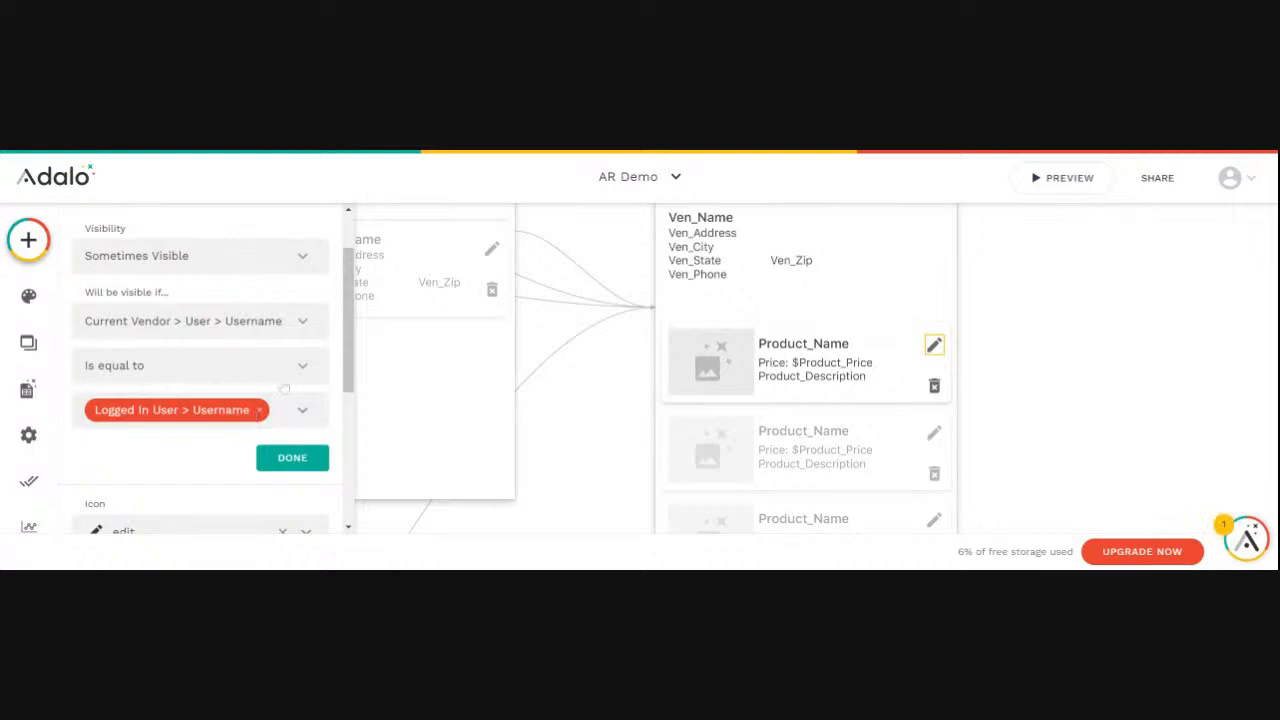
{"action": "left_click", "coordinate": [934, 386]}
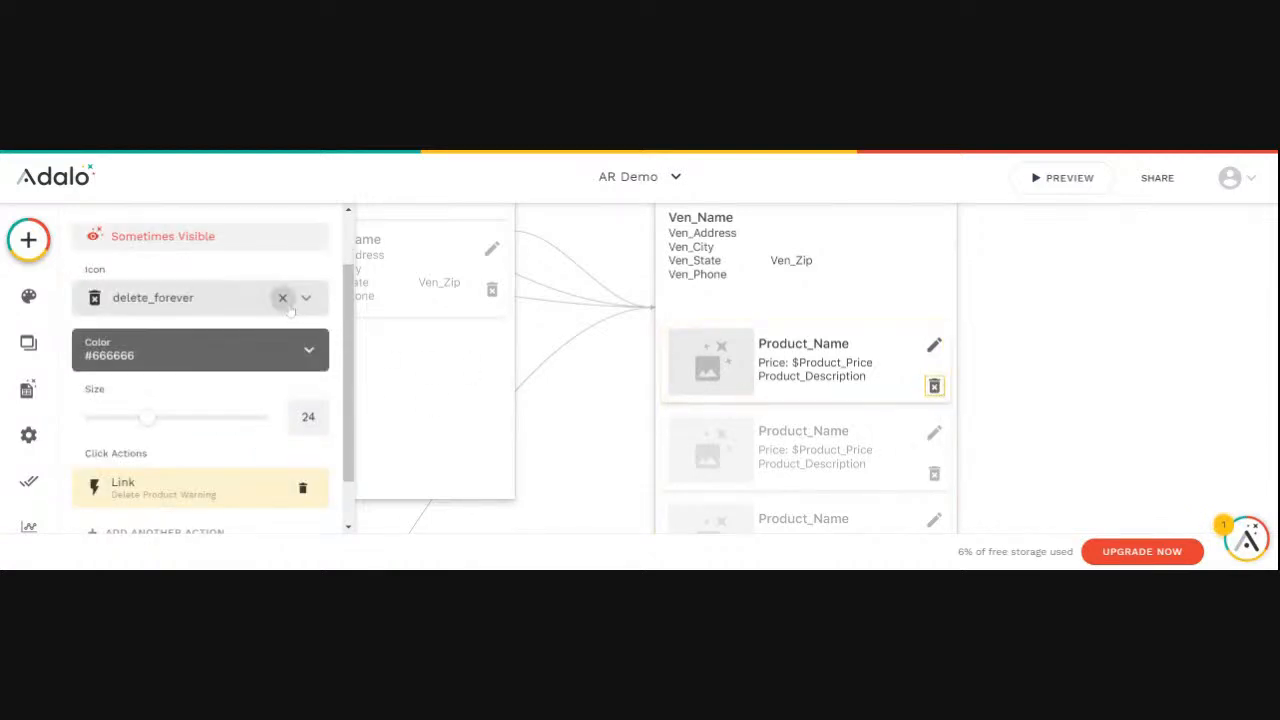
{"action": "left_click", "coordinate": [165, 240]}
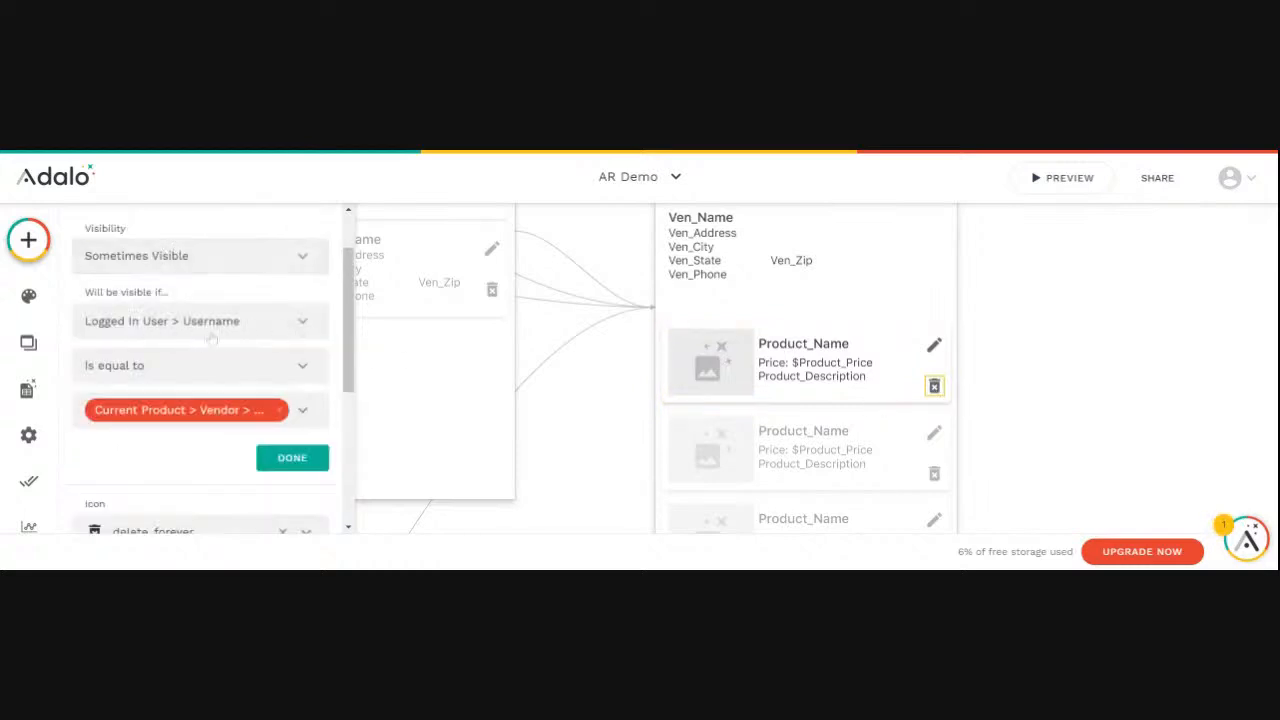
{"action": "left_click", "coordinate": [307, 330]}
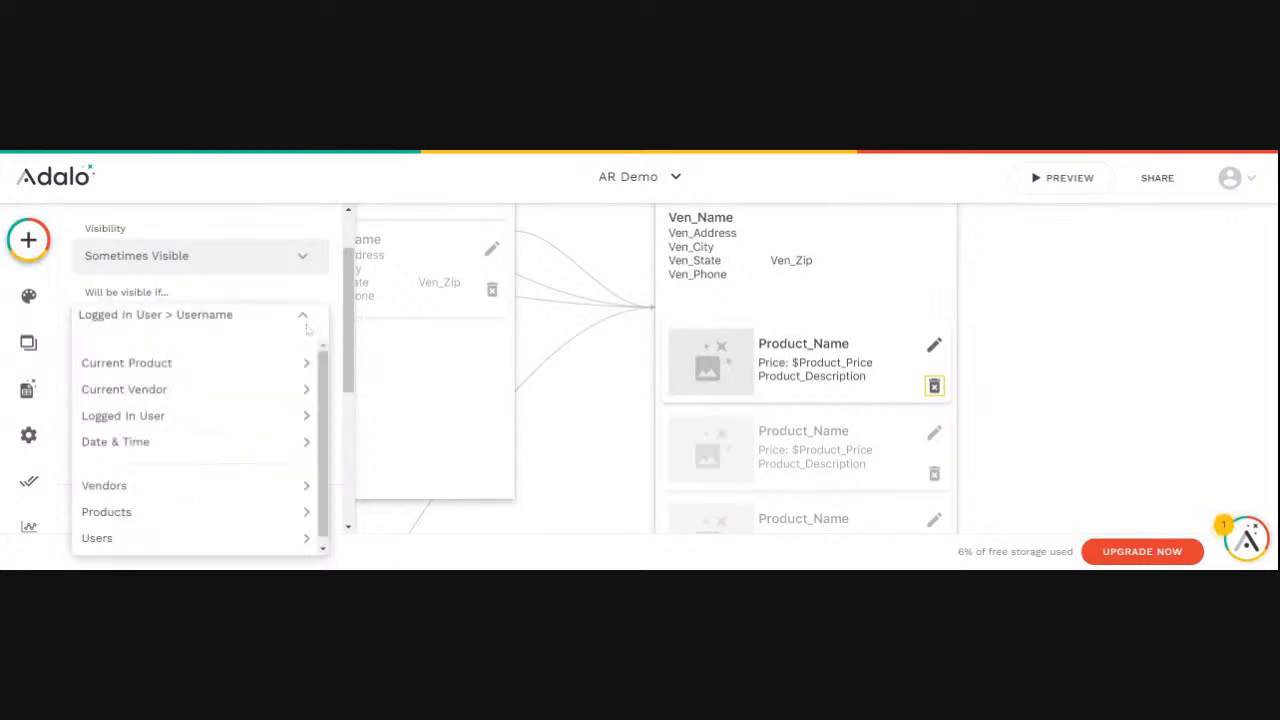
{"action": "mouse_move", "coordinate": [245, 392]}
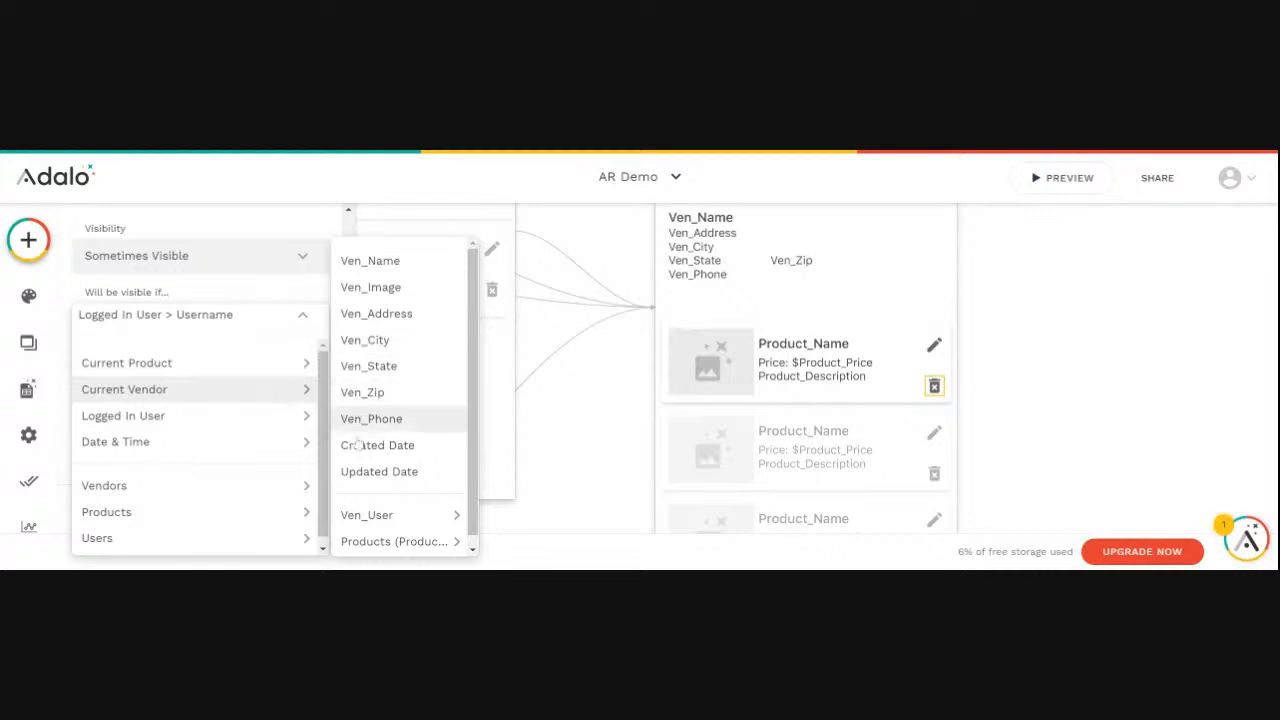
{"action": "mouse_move", "coordinate": [386, 530]}
{"action": "left_click", "coordinate": [515, 262]}
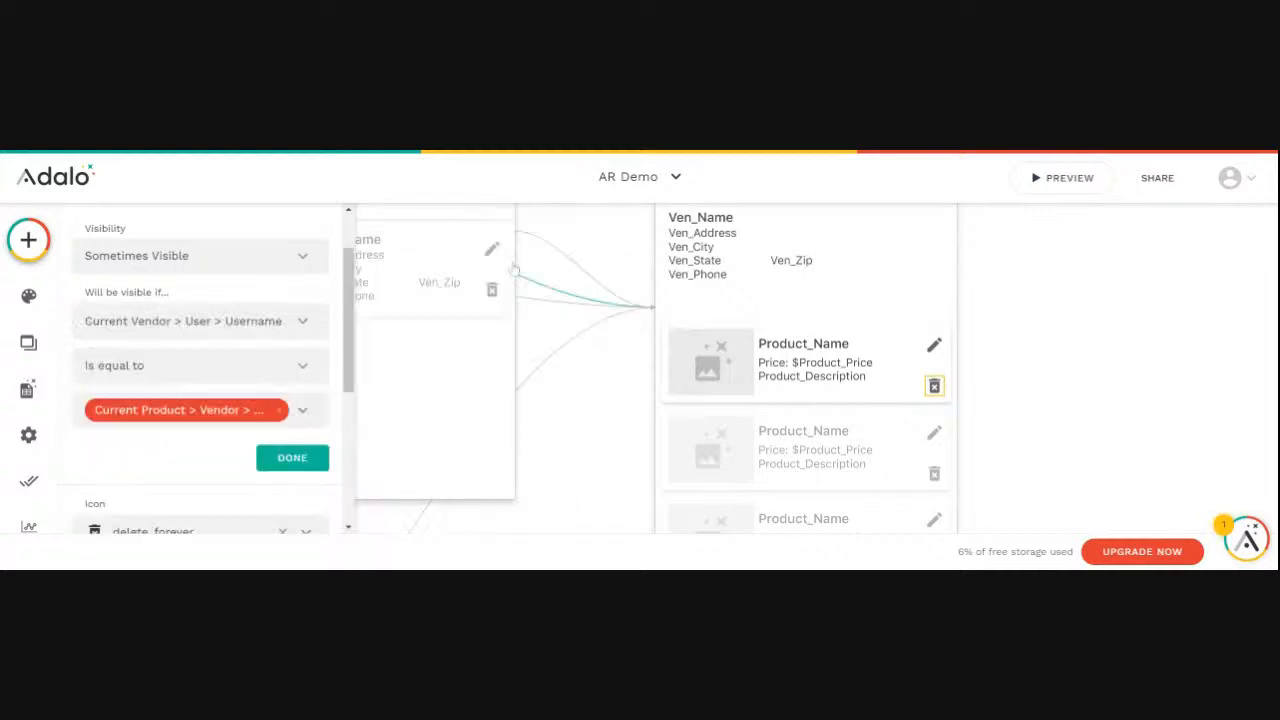
- Replace the Delete Product condition's comparison value with Logged In User > Username and apply it
{"action": "left_click", "coordinate": [280, 410]}
{"action": "left_click", "coordinate": [302, 411]}
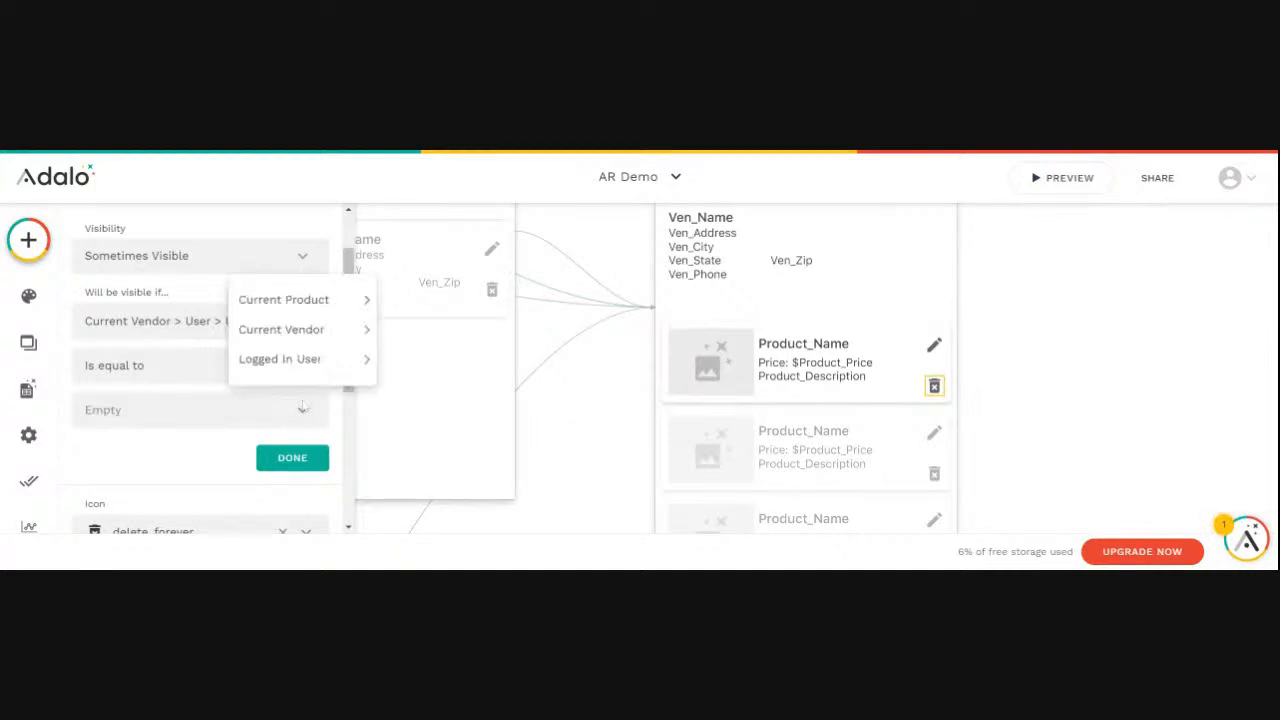
{"action": "mouse_move", "coordinate": [300, 359]}
{"action": "left_click", "coordinate": [408, 347]}
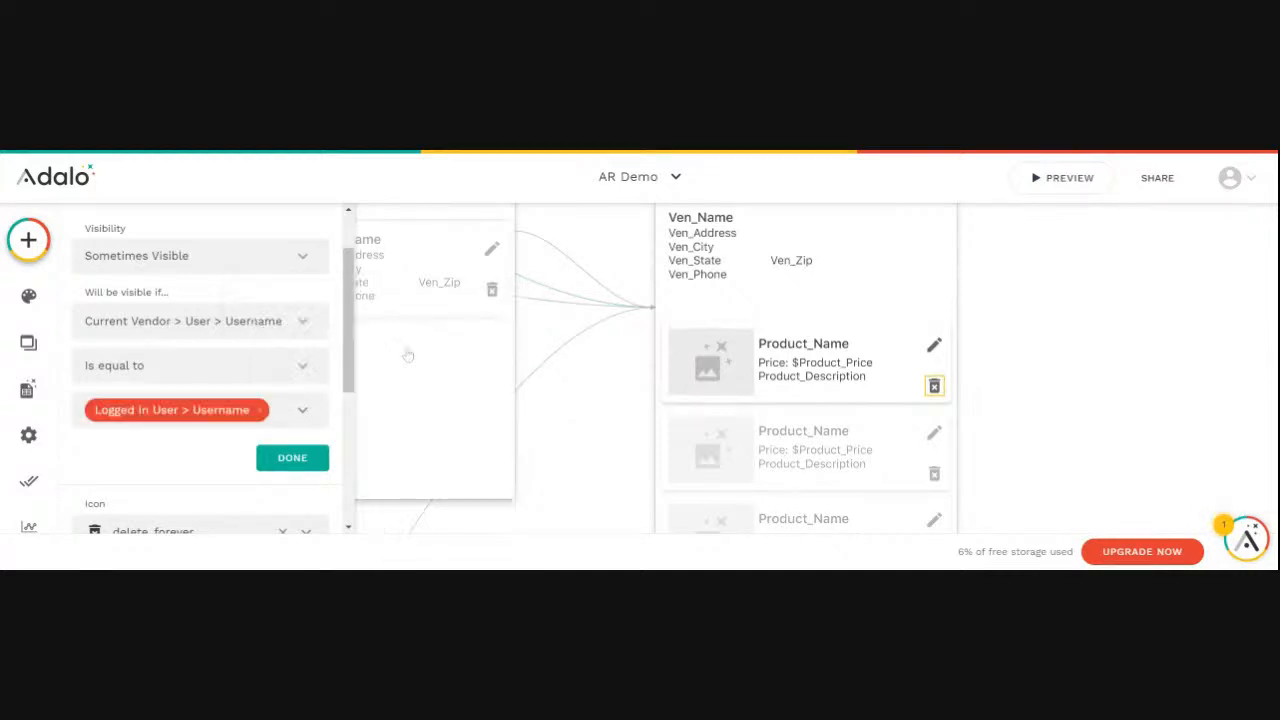
{"action": "left_click", "coordinate": [309, 456]}
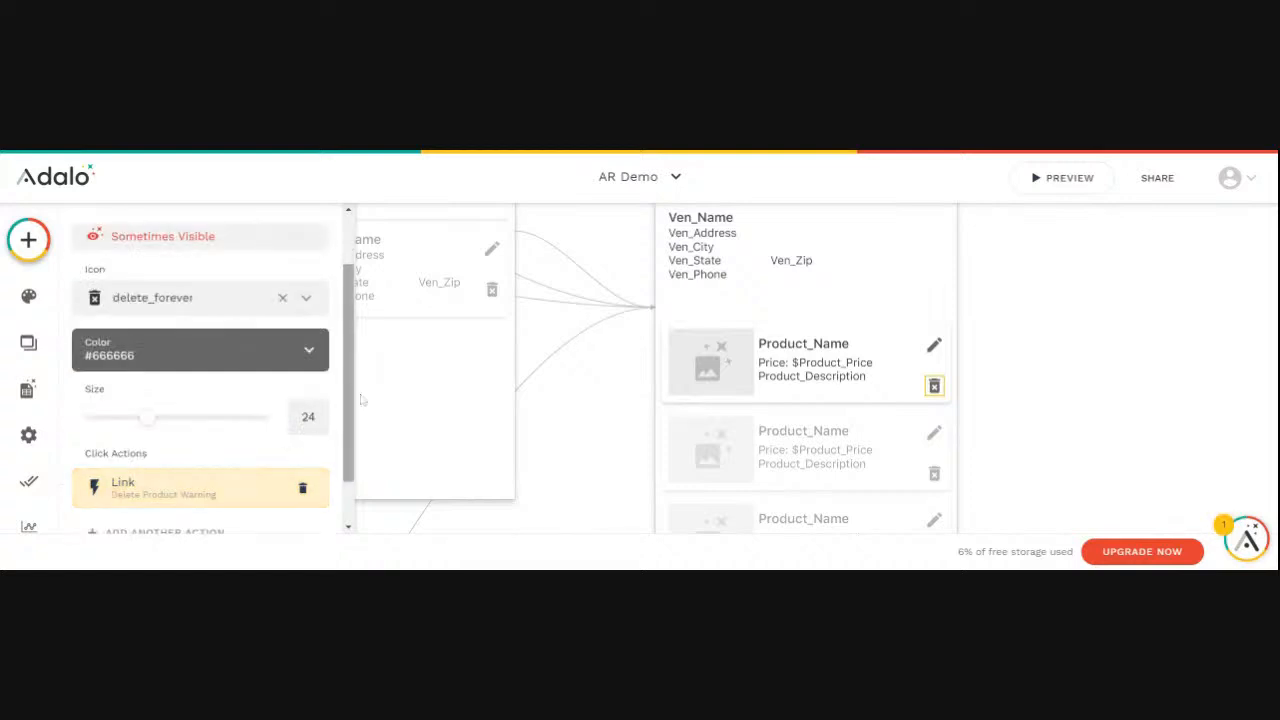
- Preview the app again to recheck the product icons in XYZ Drilling's vendor detail, and close the preview
{"action": "left_click", "coordinate": [1060, 177]}
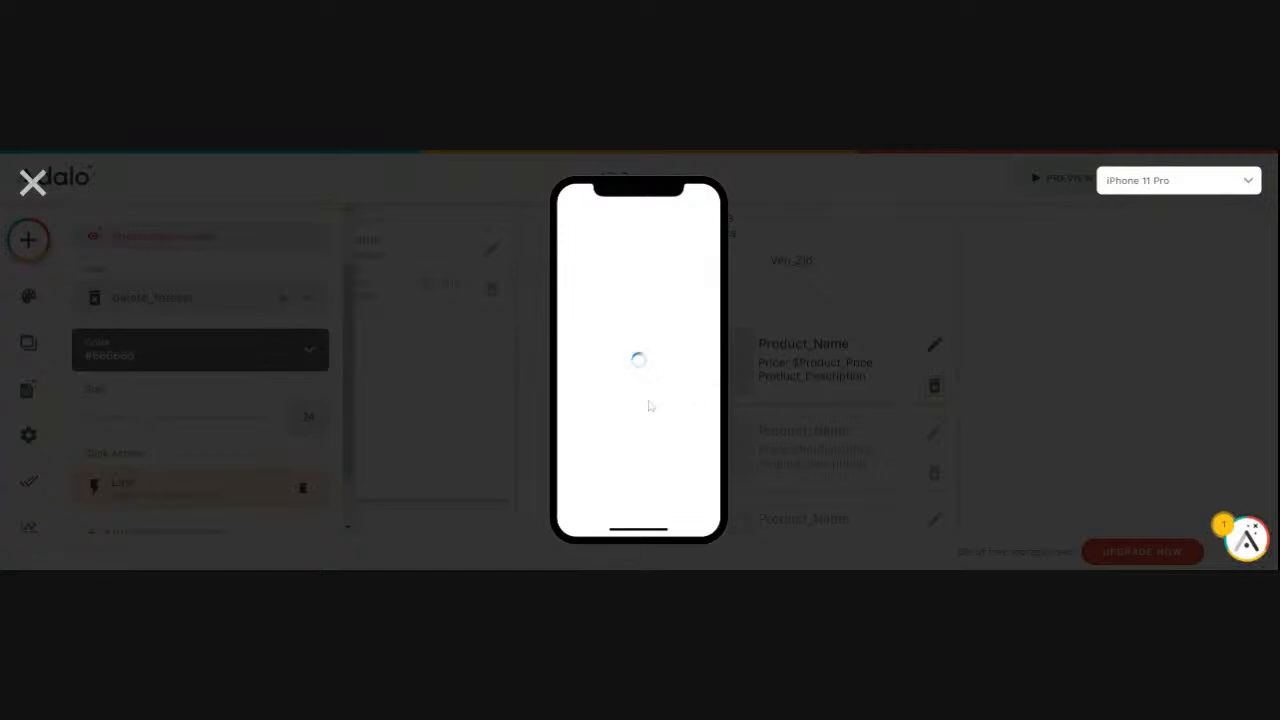
{"action": "left_click", "coordinate": [628, 427]}
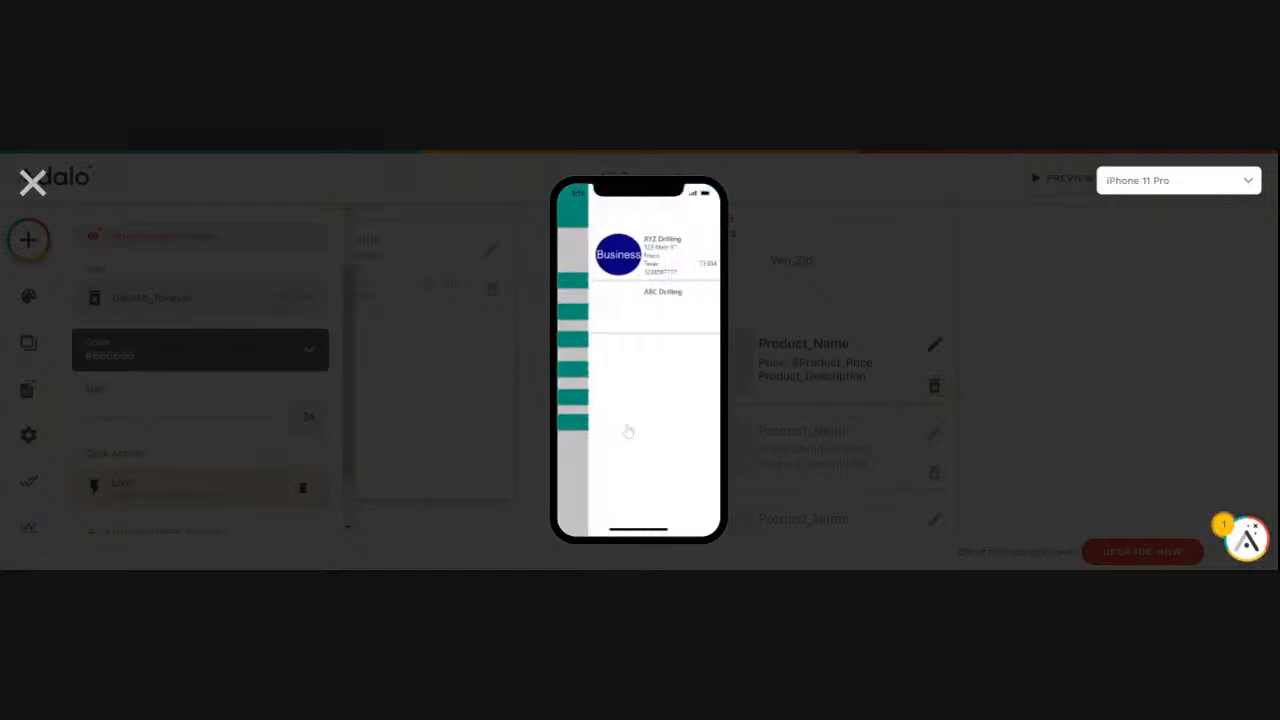
{"action": "left_click", "coordinate": [617, 255]}
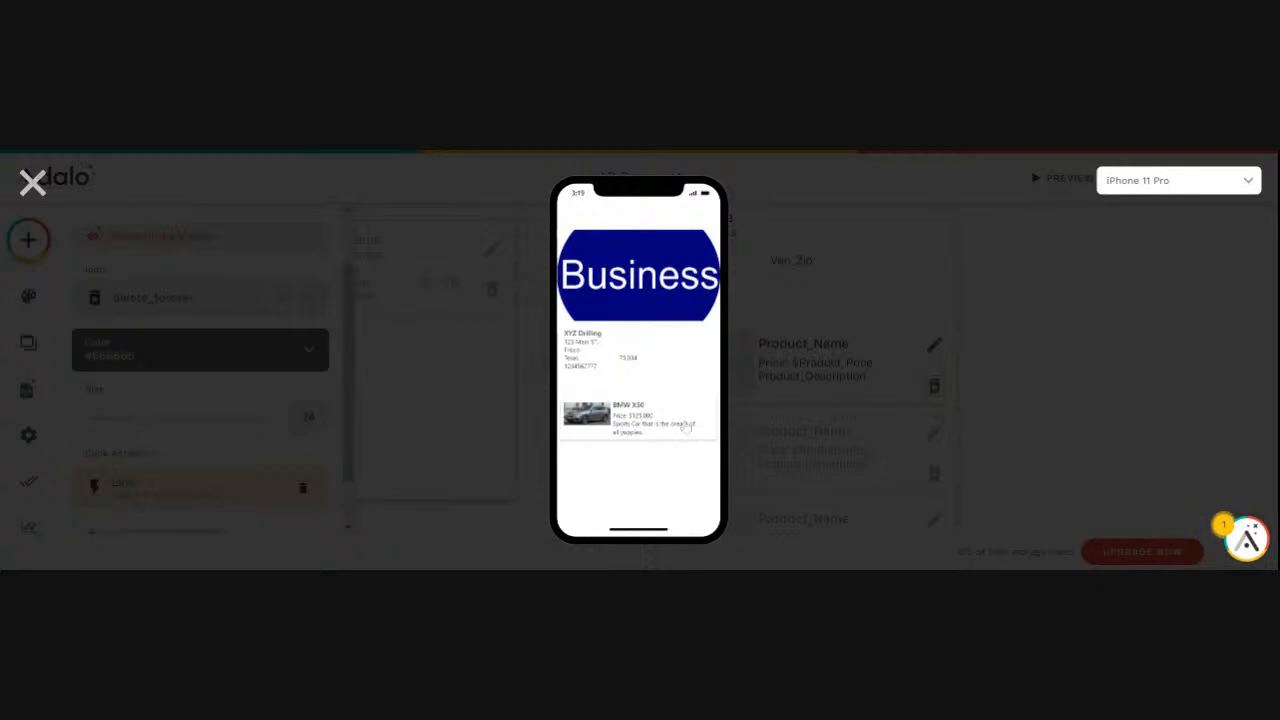
{"action": "left_click", "coordinate": [31, 185]}
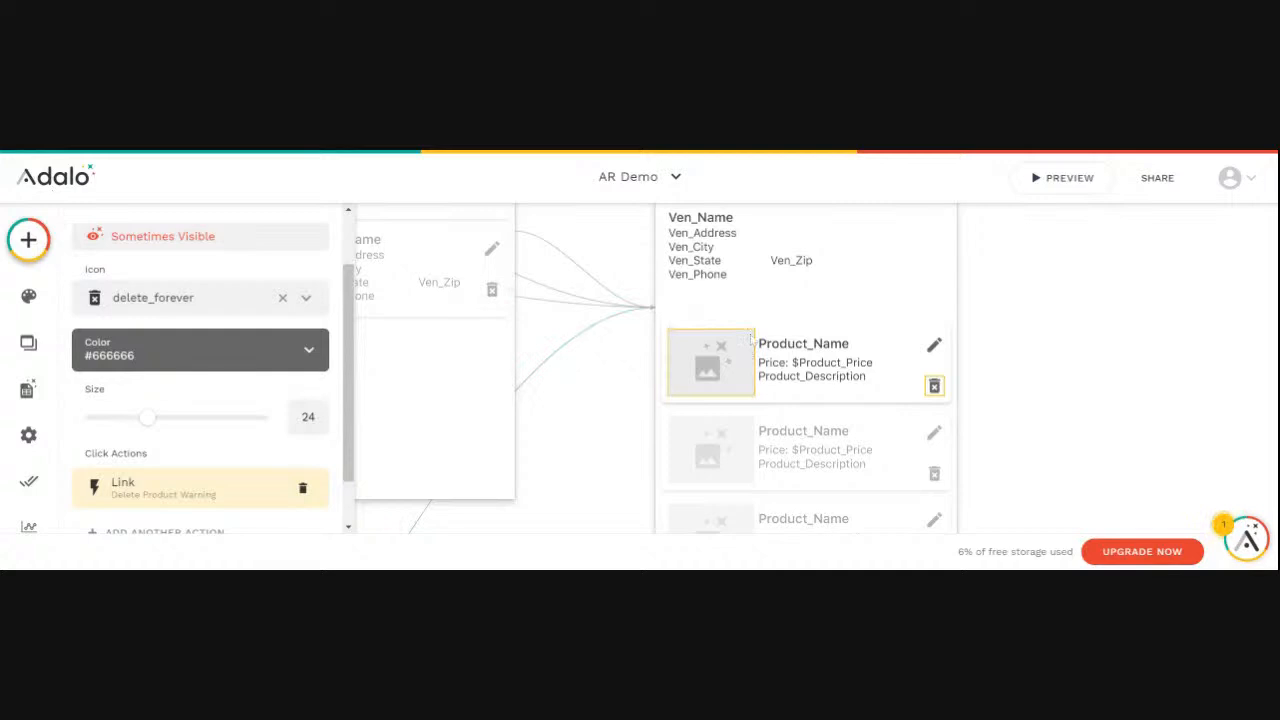
- Examine the Product List screen's icons, preview the app's product list, and open the BMW X50 product's detail
{"action": "scroll", "coordinate": [752, 340], "scroll_direction": "down", "scroll_amount": 5}
{"action": "scroll", "coordinate": [756, 342], "scroll_direction": "up", "scroll_amount": 3}
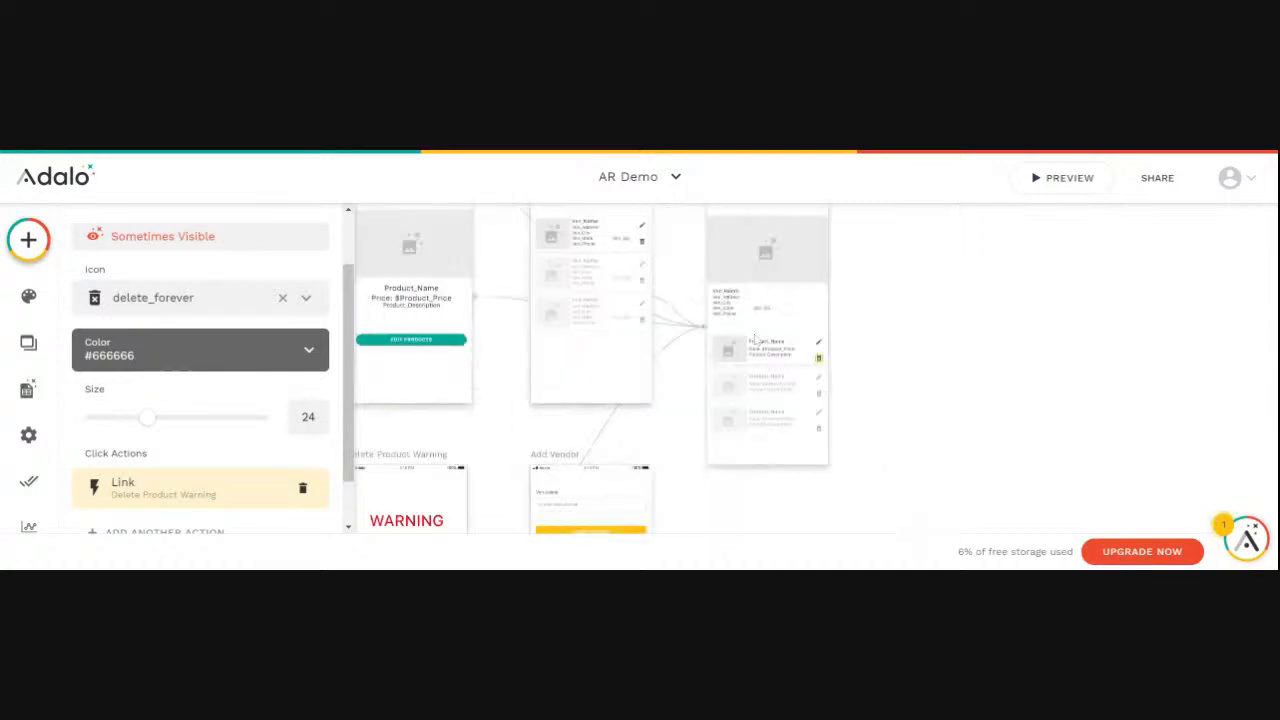
{"action": "left_click", "coordinate": [668, 433]}
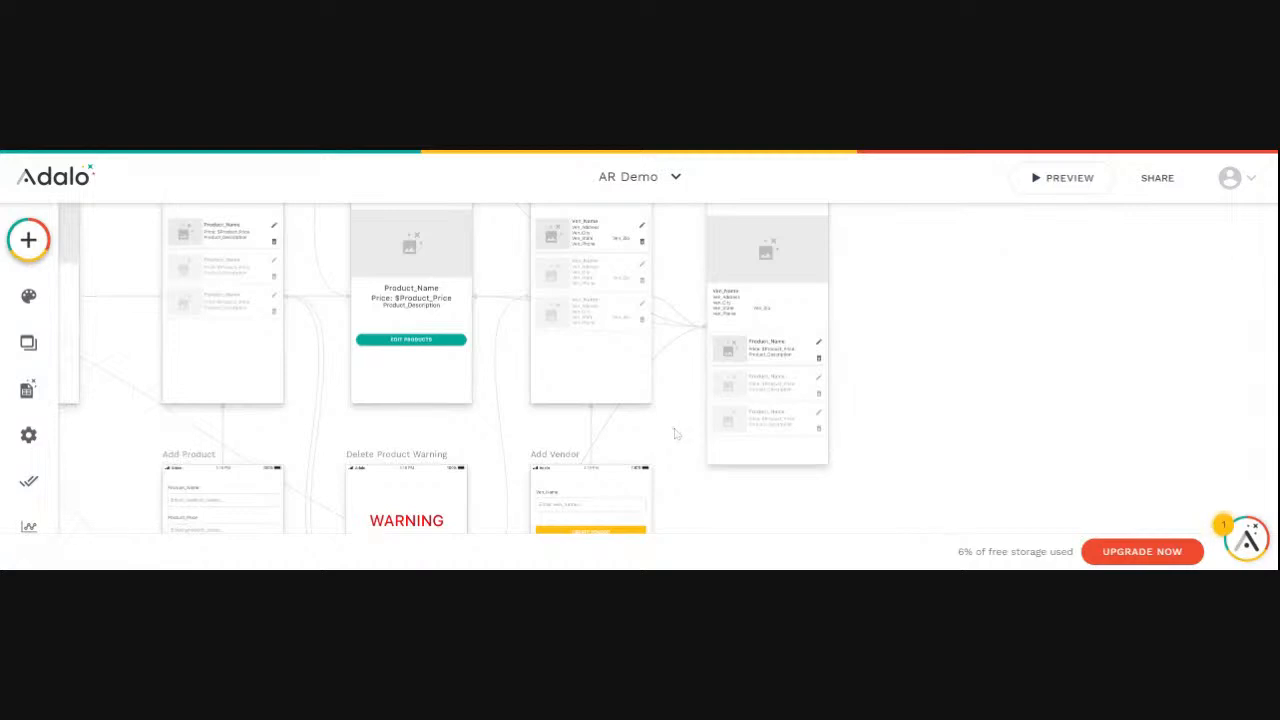
{"action": "scroll", "coordinate": [675, 433], "scroll_direction": "left", "scroll_amount": 5}
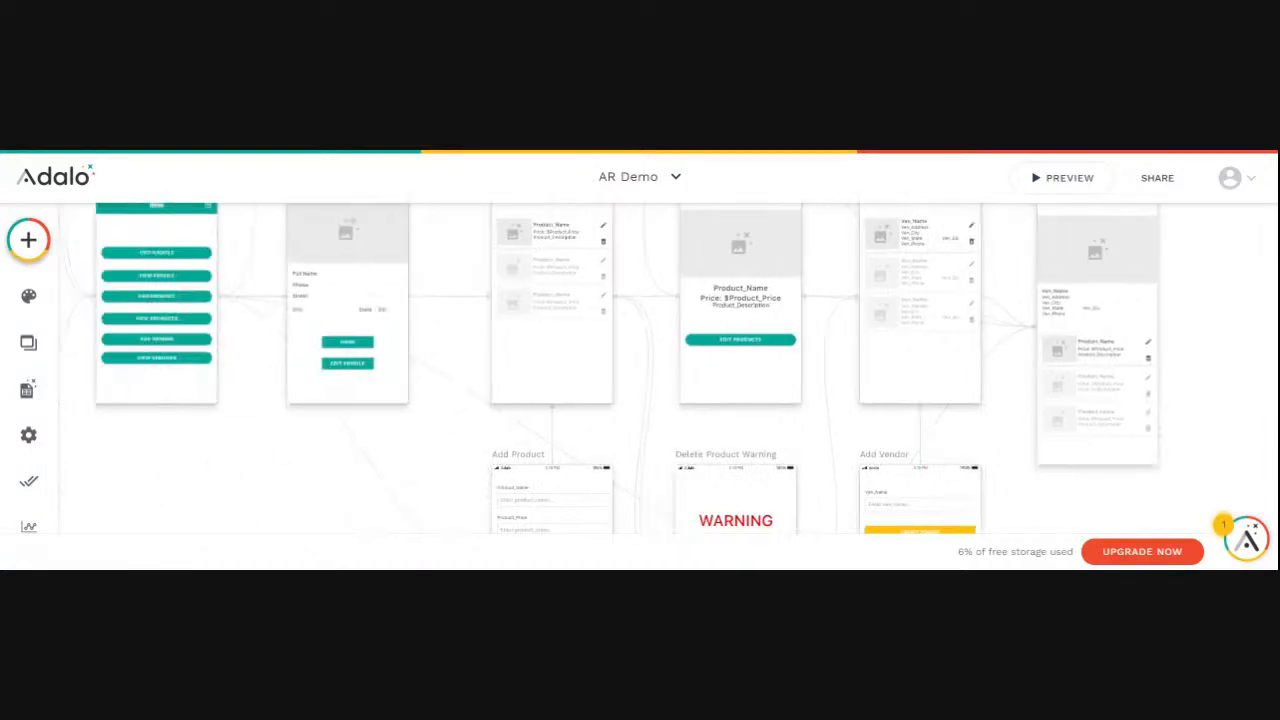
{"action": "scroll", "coordinate": [600, 360], "scroll_direction": "up", "scroll_amount": 2}
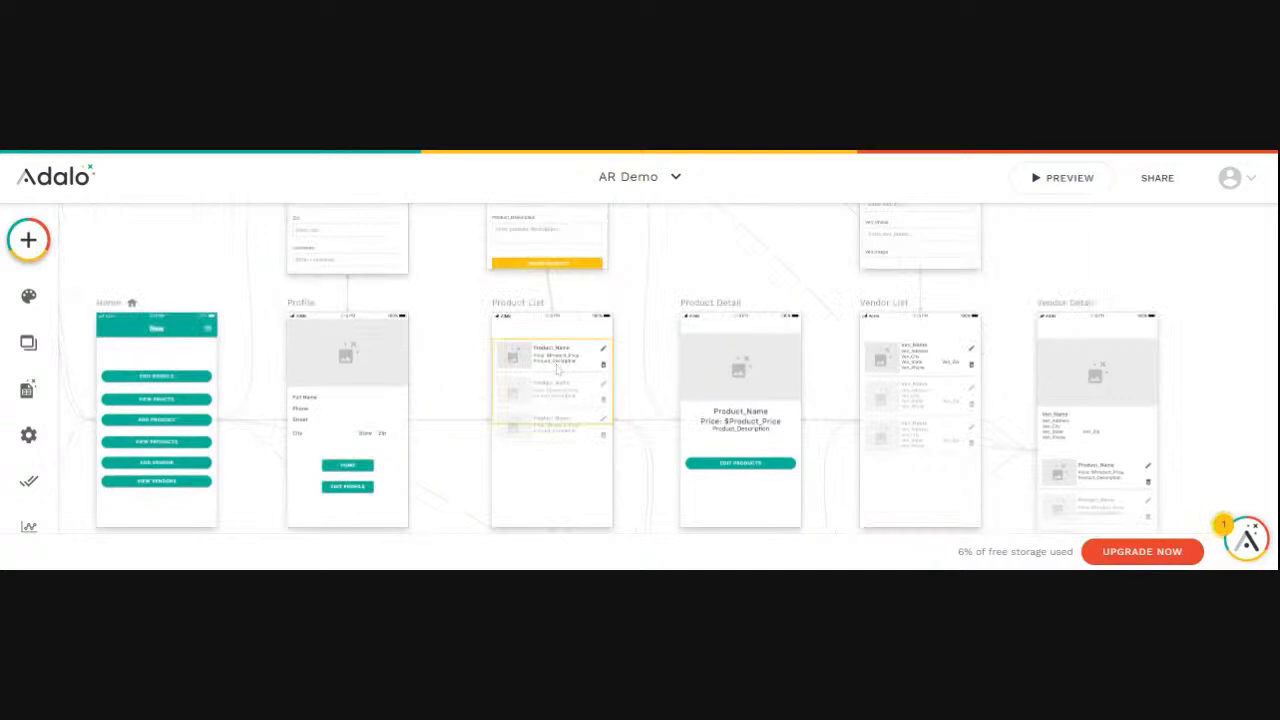
{"action": "scroll", "coordinate": [567, 368], "scroll_direction": "up", "scroll_amount": 5}
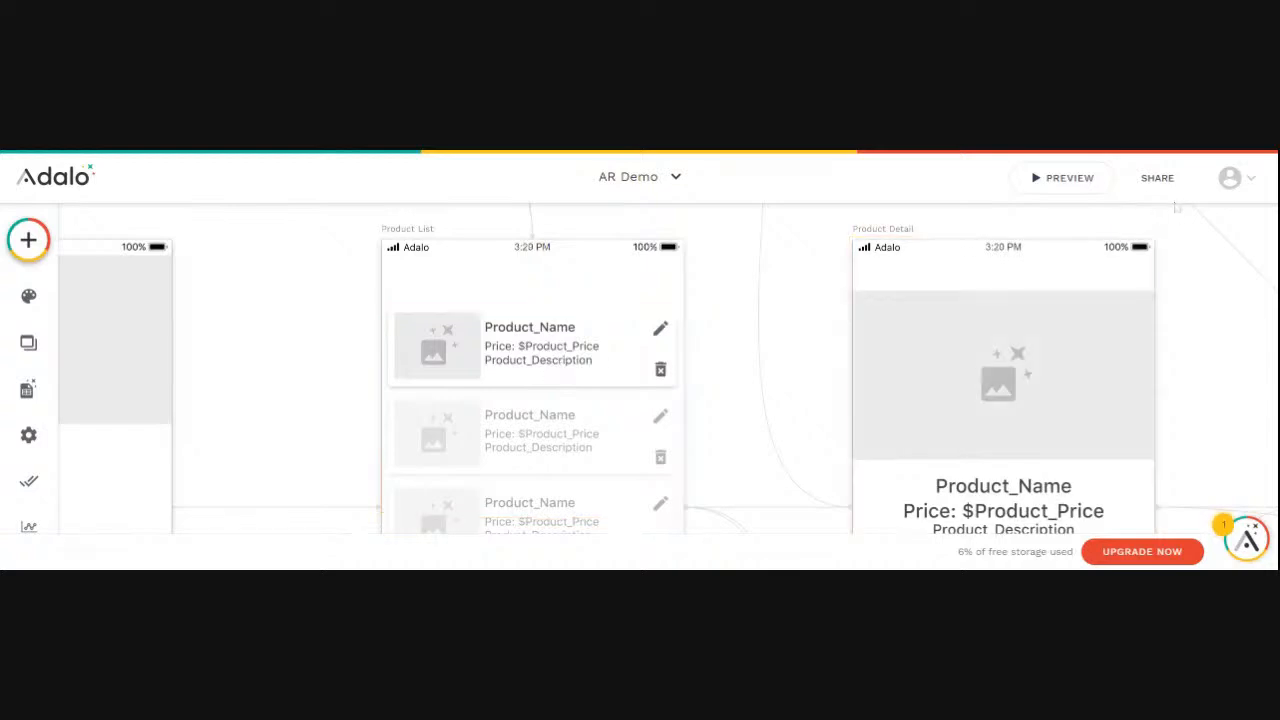
{"action": "left_click", "coordinate": [1066, 178]}
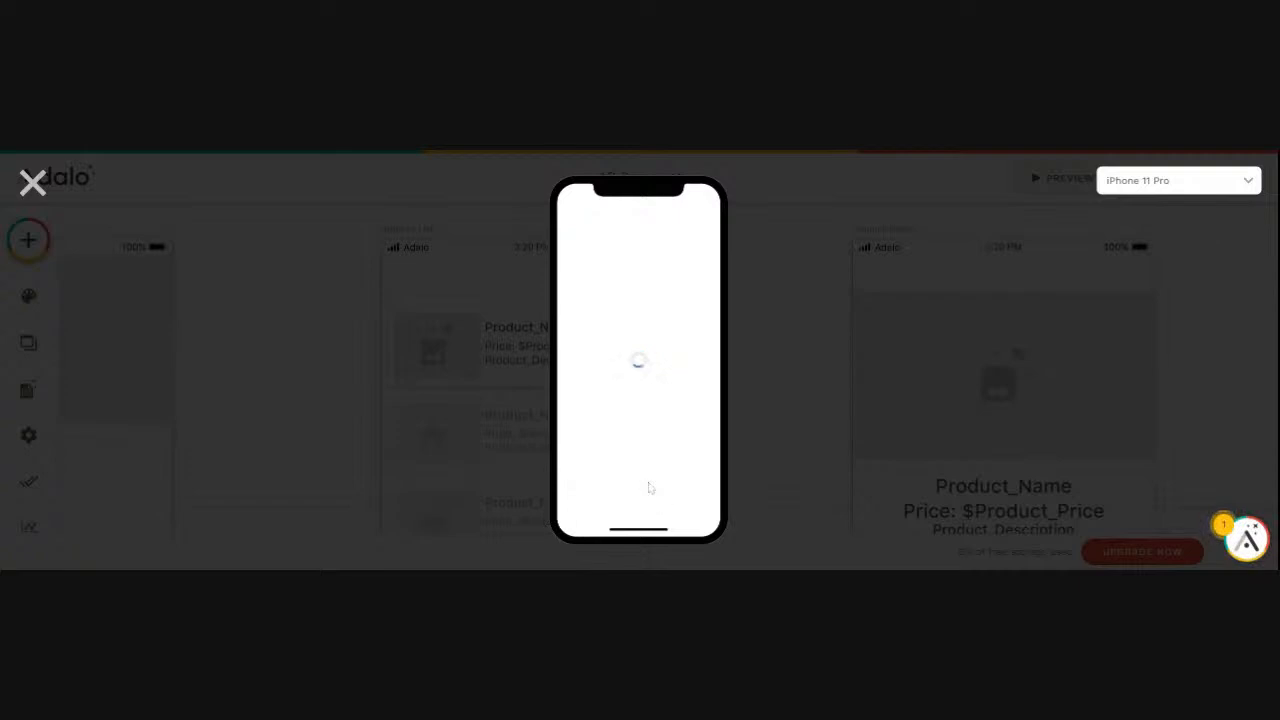
{"action": "left_click", "coordinate": [649, 372]}
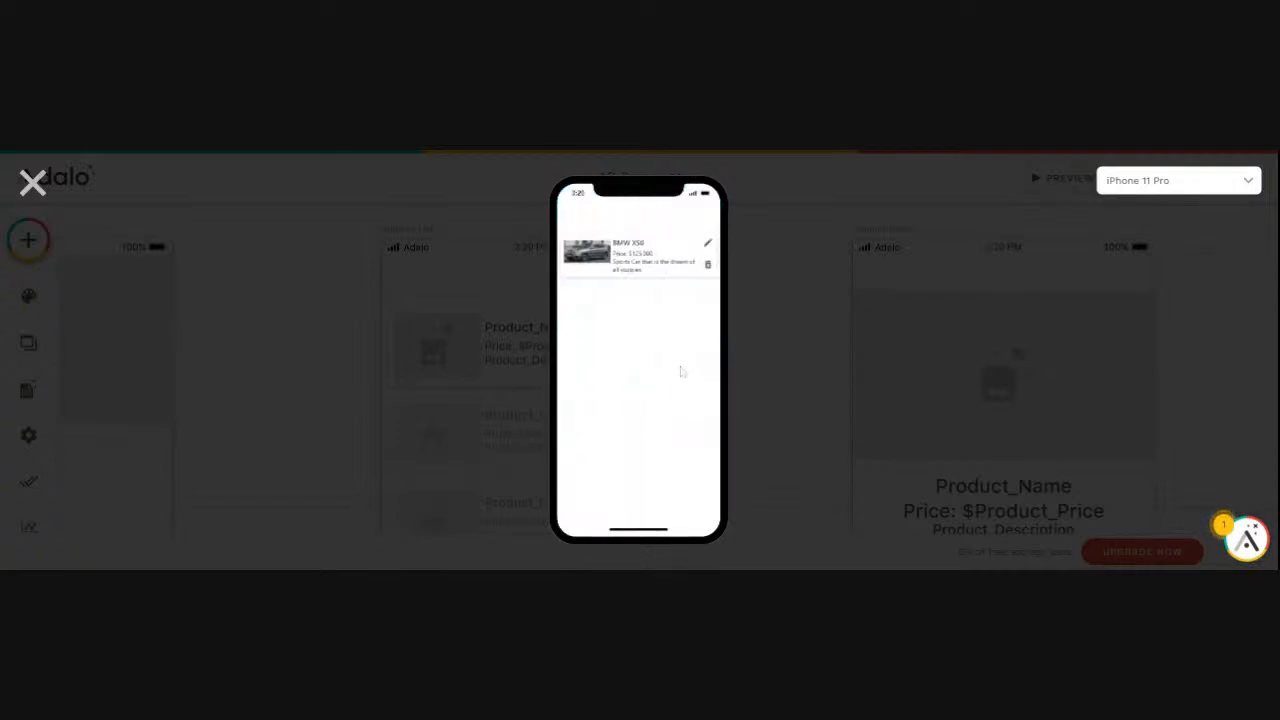
{"action": "left_click", "coordinate": [636, 267]}
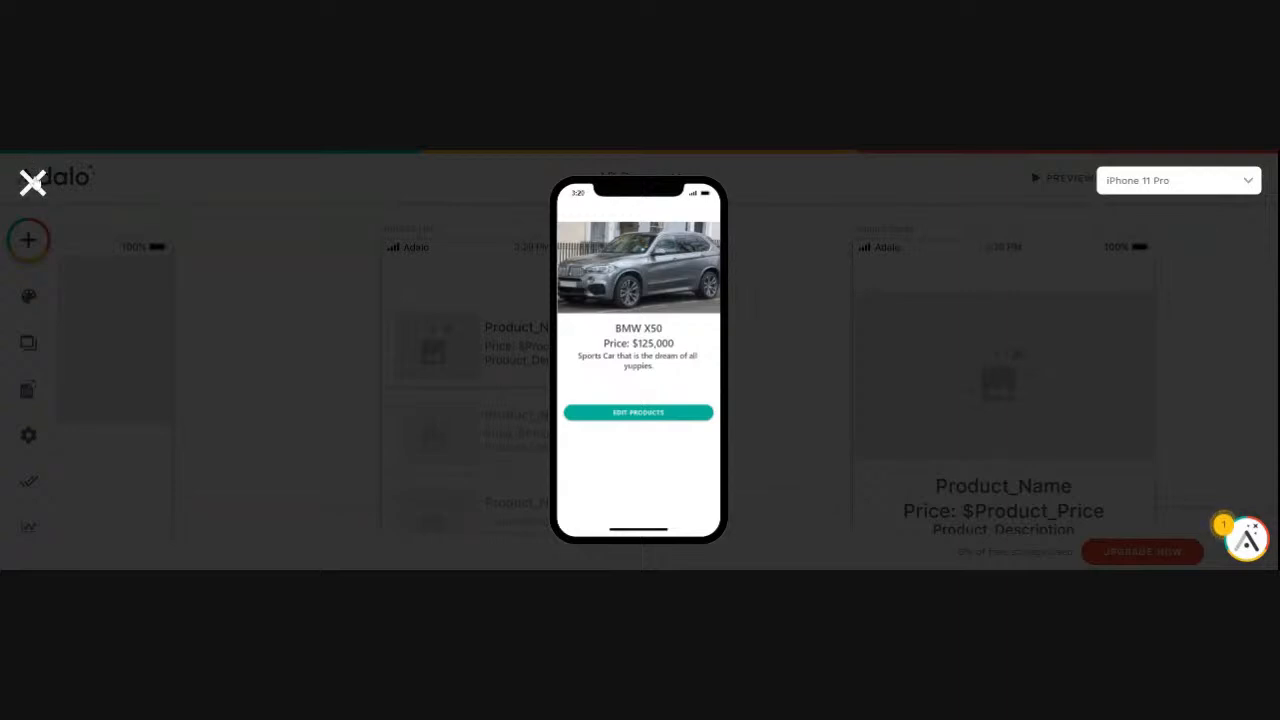
- Close the preview and rename the pencil icon in the Product List screen's list as Edit Product
{"action": "left_click", "coordinate": [32, 183]}
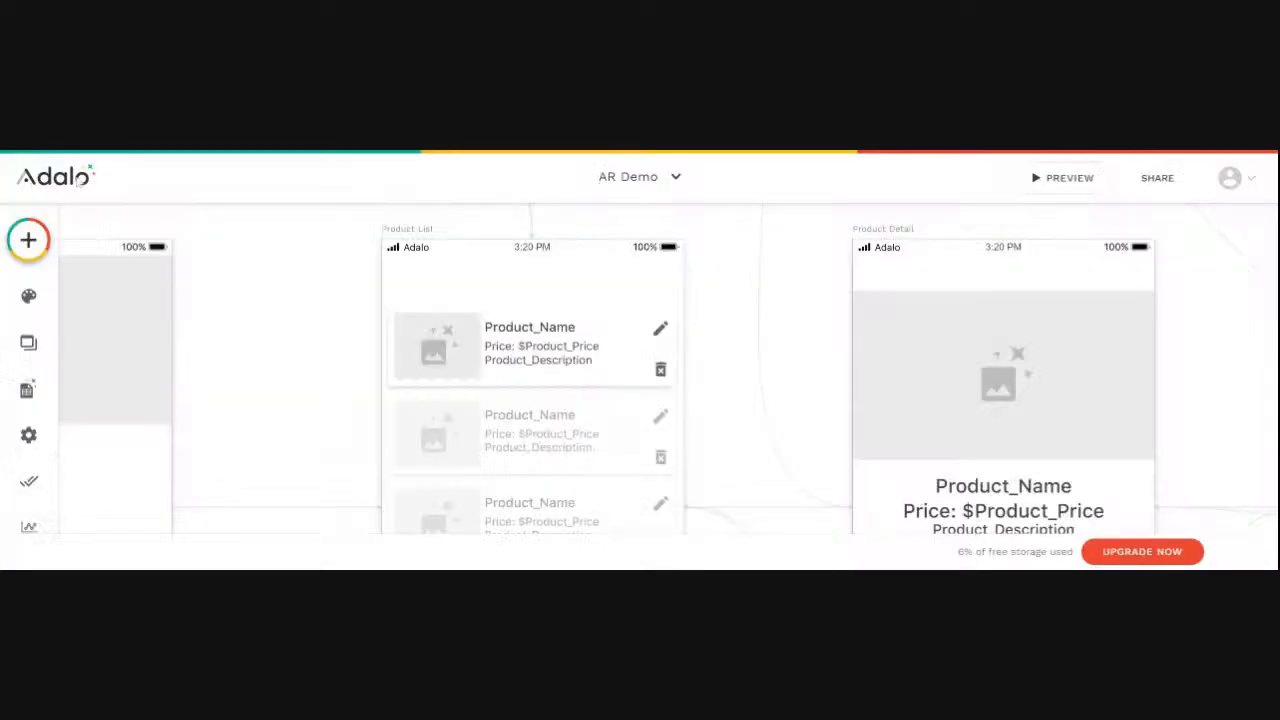
{"action": "left_click", "coordinate": [660, 333]}
{"action": "left_click", "coordinate": [660, 333]}
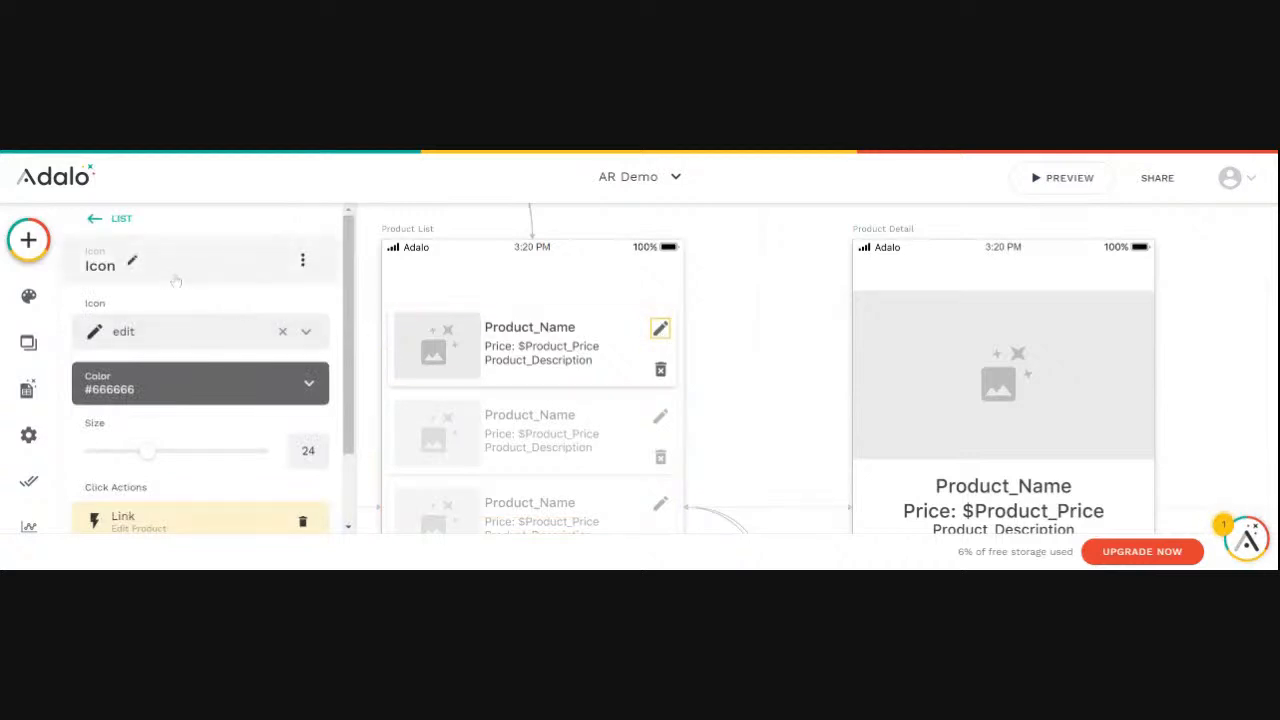
{"action": "left_click", "coordinate": [122, 274]}
{"action": "left_click_drag", "start_coordinate": [112, 332], "coordinate": [84, 332]}
{"action": "type", "text": "Edit Product"}
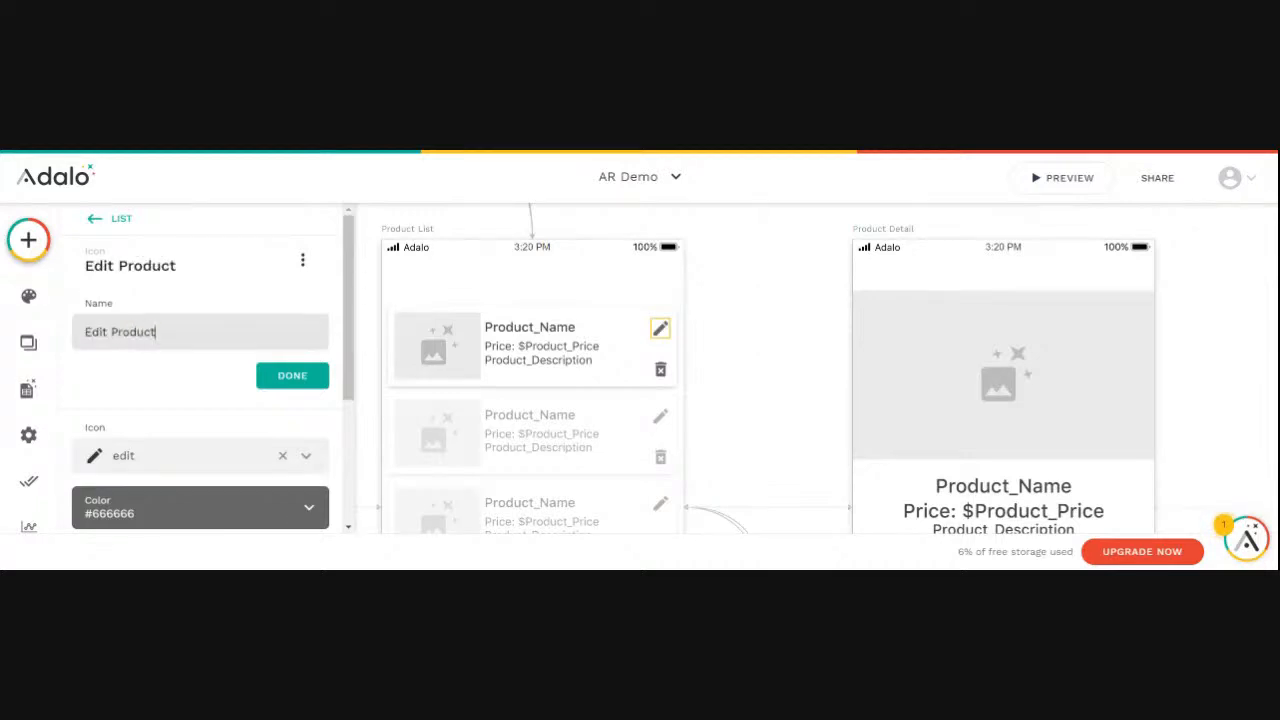
{"action": "left_click", "coordinate": [292, 376]}
- Make the Edit Product icon sometimes visible, based on Current Product > Product_Vendor > Ven_User > Username
{"action": "left_click", "coordinate": [302, 261]}
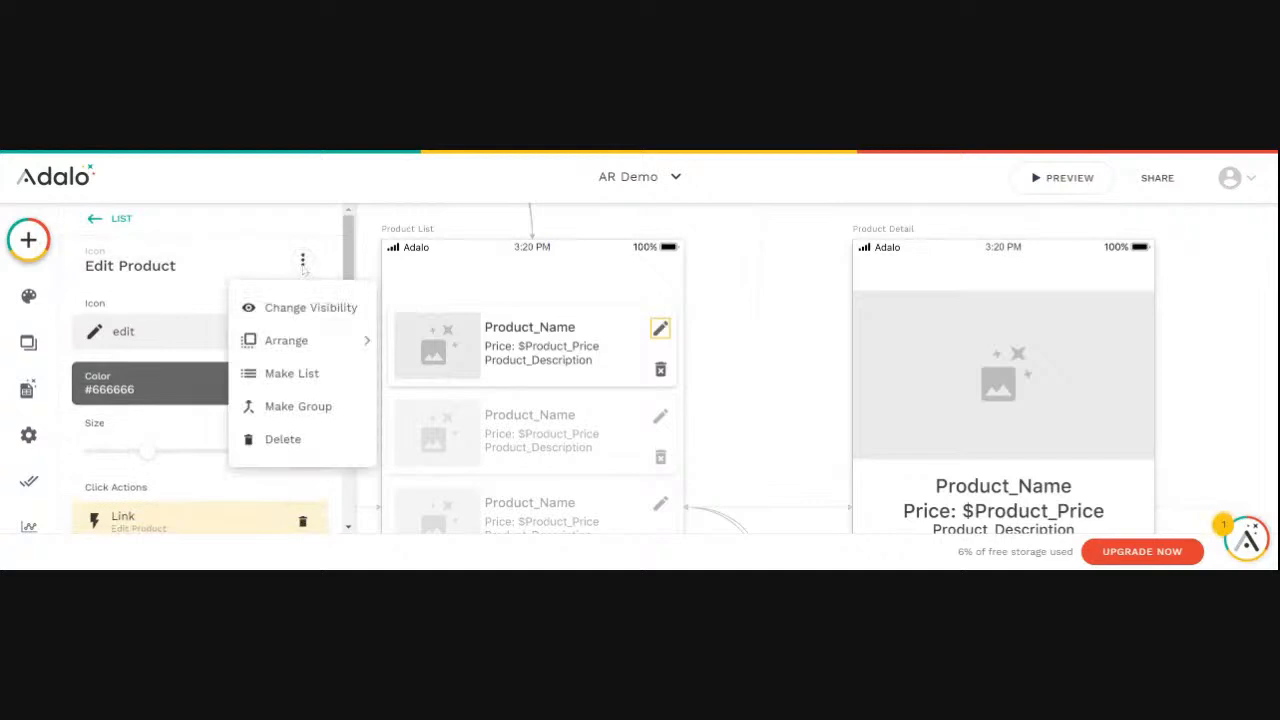
{"action": "left_click", "coordinate": [295, 308]}
{"action": "left_click", "coordinate": [133, 340]}
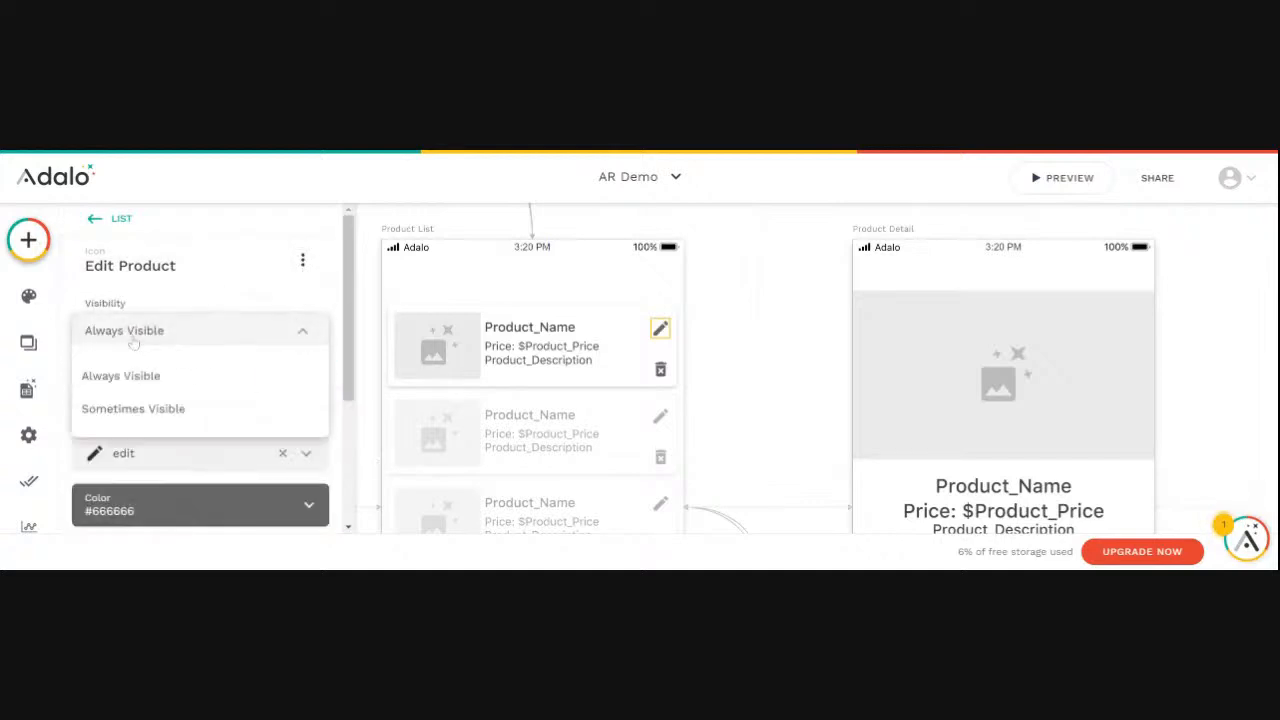
{"action": "left_click", "coordinate": [129, 410]}
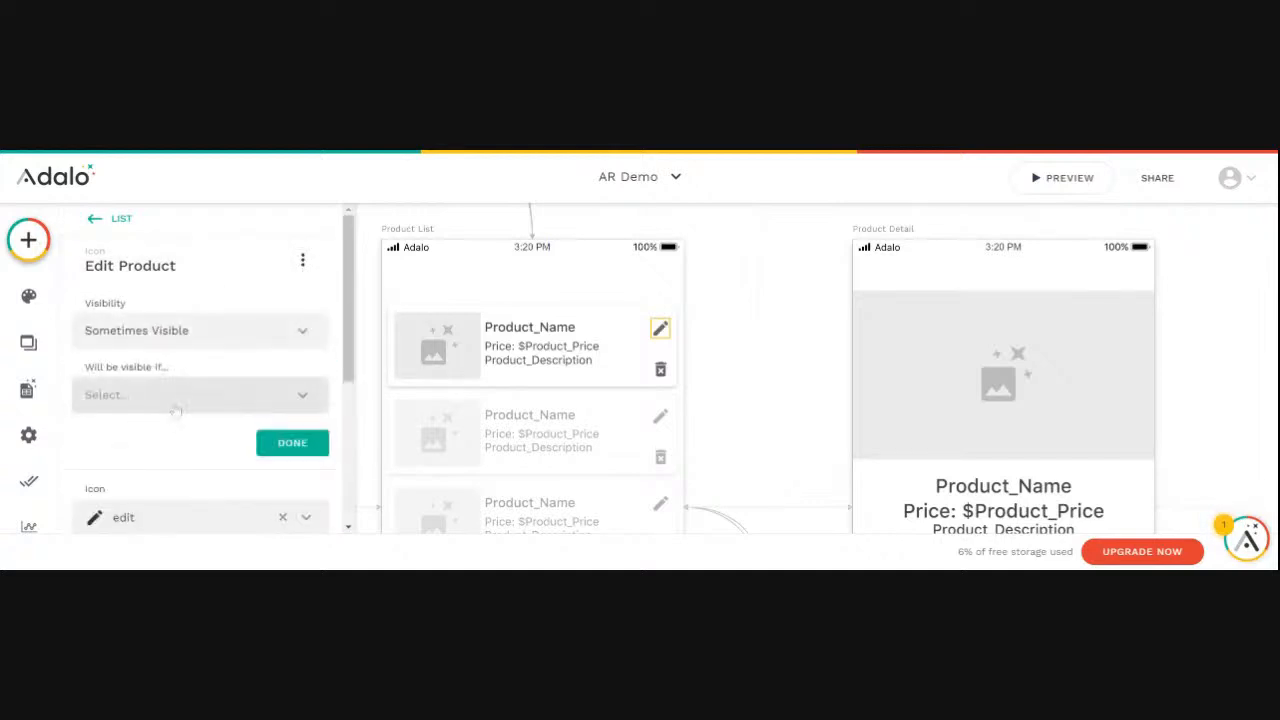
{"action": "left_click", "coordinate": [300, 397]}
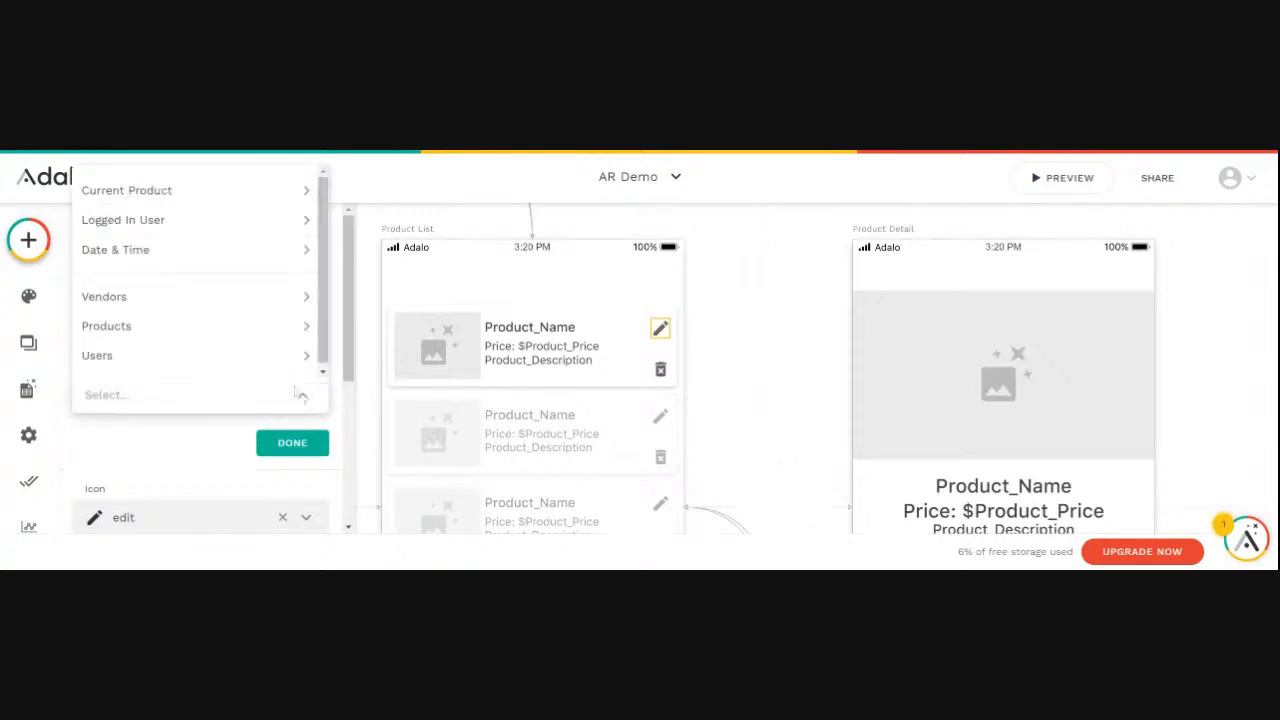
{"action": "mouse_move", "coordinate": [235, 196]}
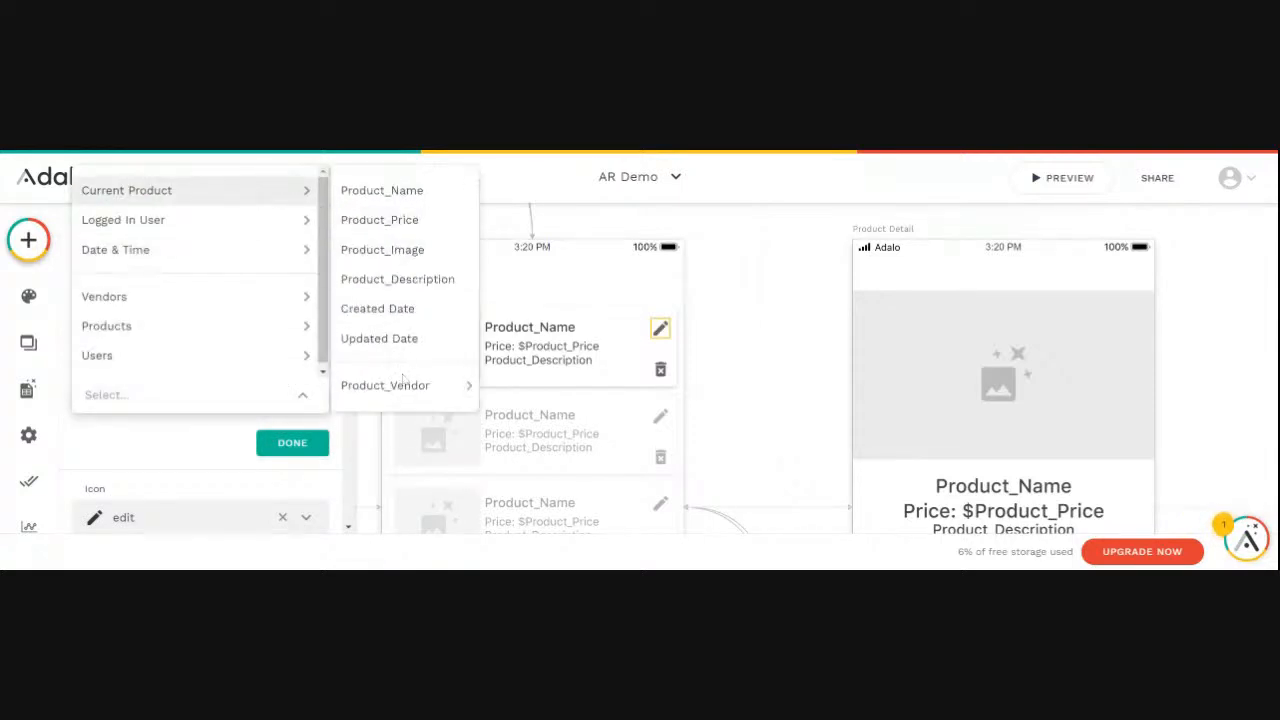
{"action": "mouse_move", "coordinate": [406, 398]}
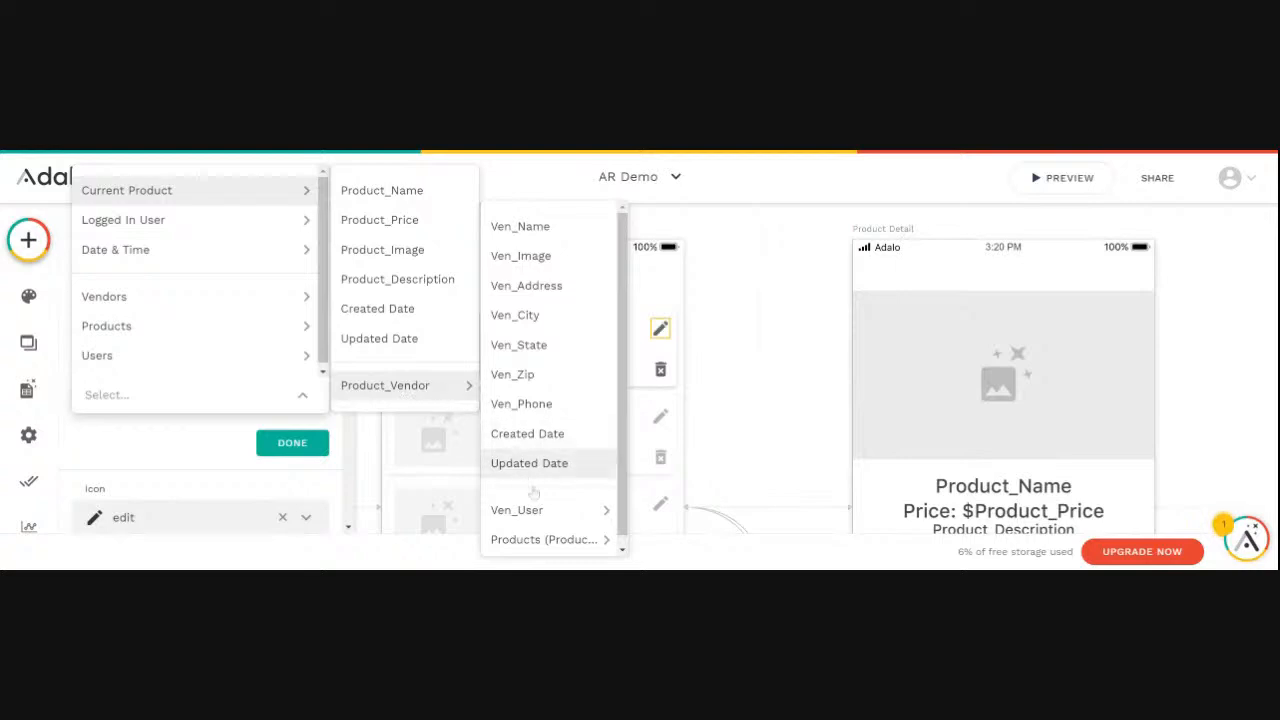
{"action": "mouse_move", "coordinate": [538, 518]}
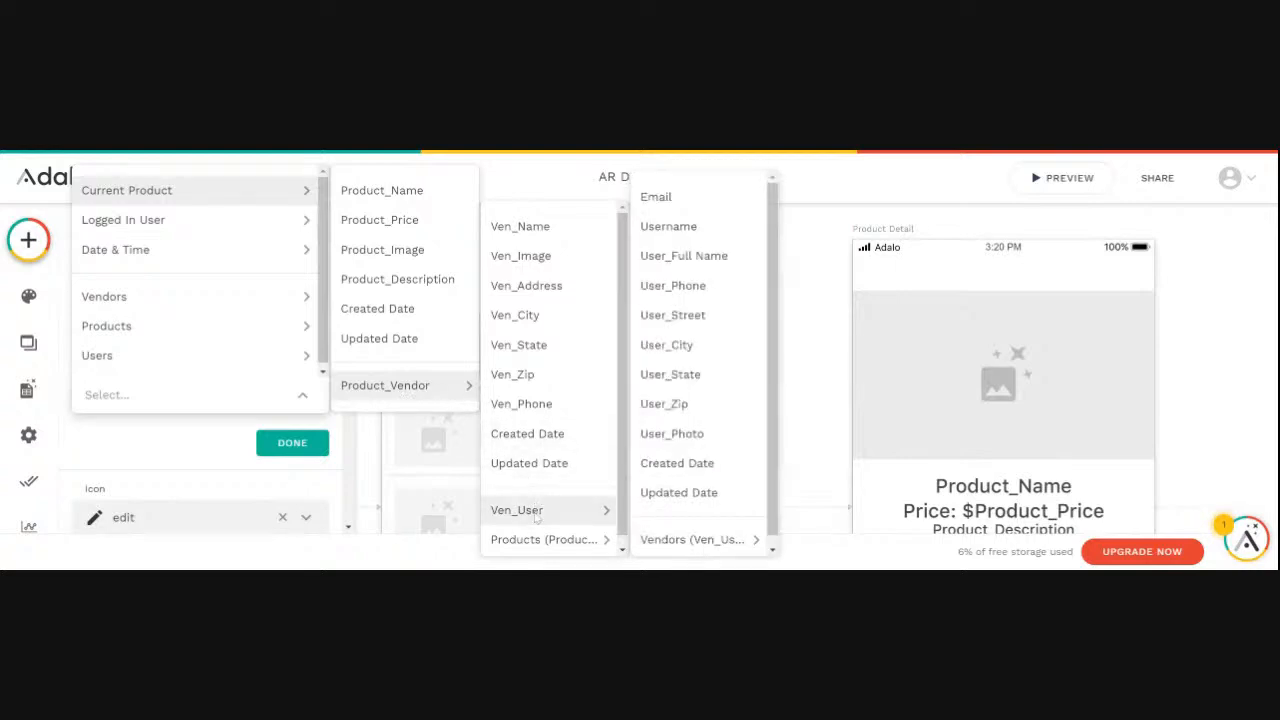
{"action": "left_click", "coordinate": [679, 238]}
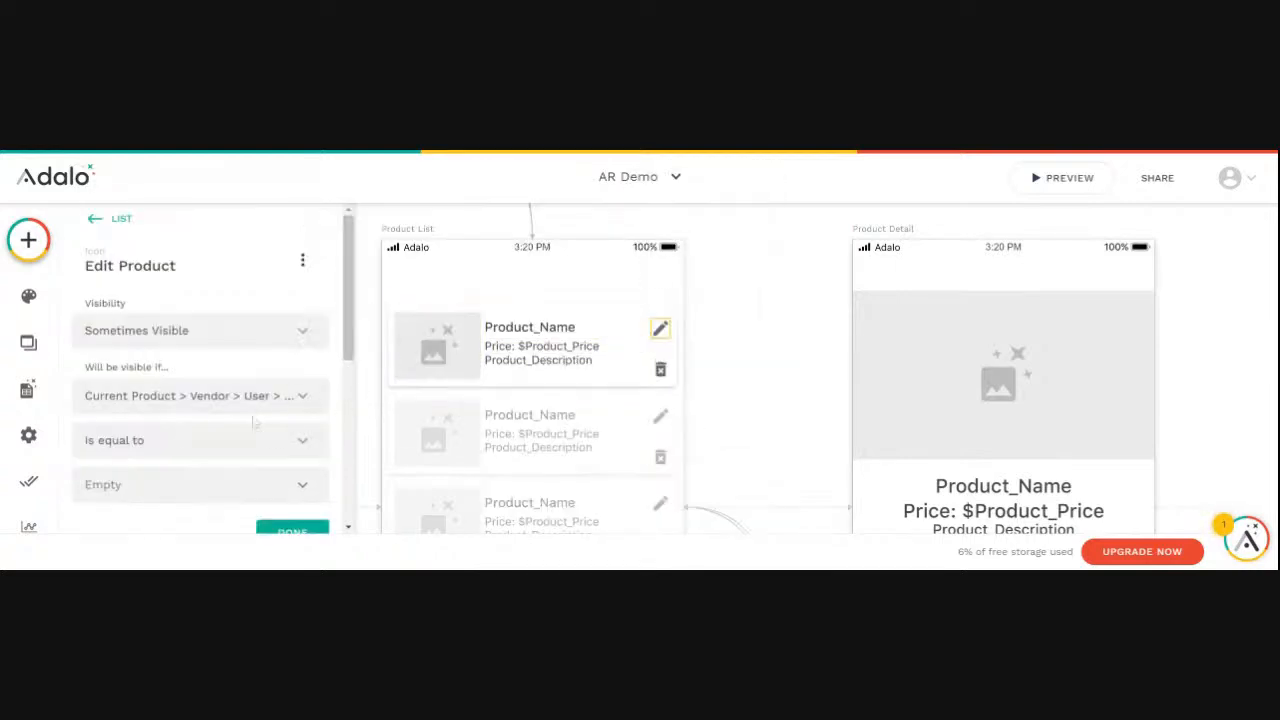
- Set the Edit Product condition to equal Logged In User > Username and apply it
{"action": "left_click", "coordinate": [305, 488]}
{"action": "mouse_move", "coordinate": [300, 440]}
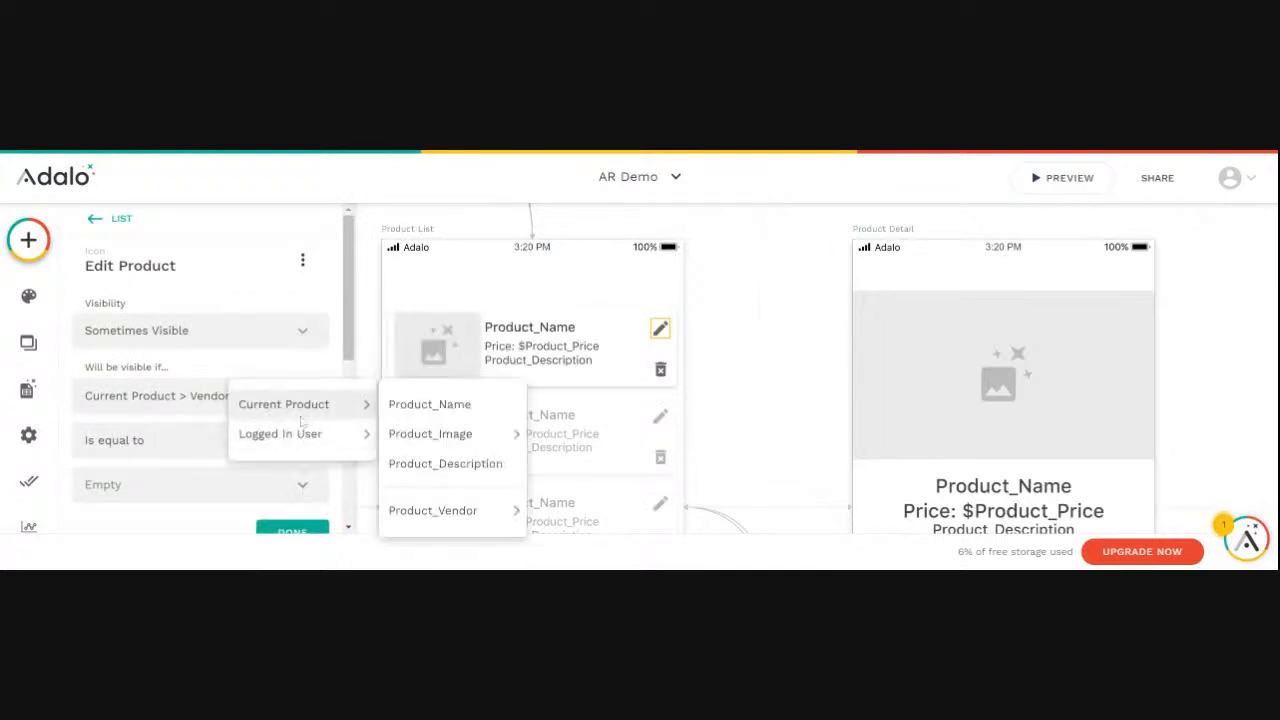
{"action": "left_click", "coordinate": [418, 345]}
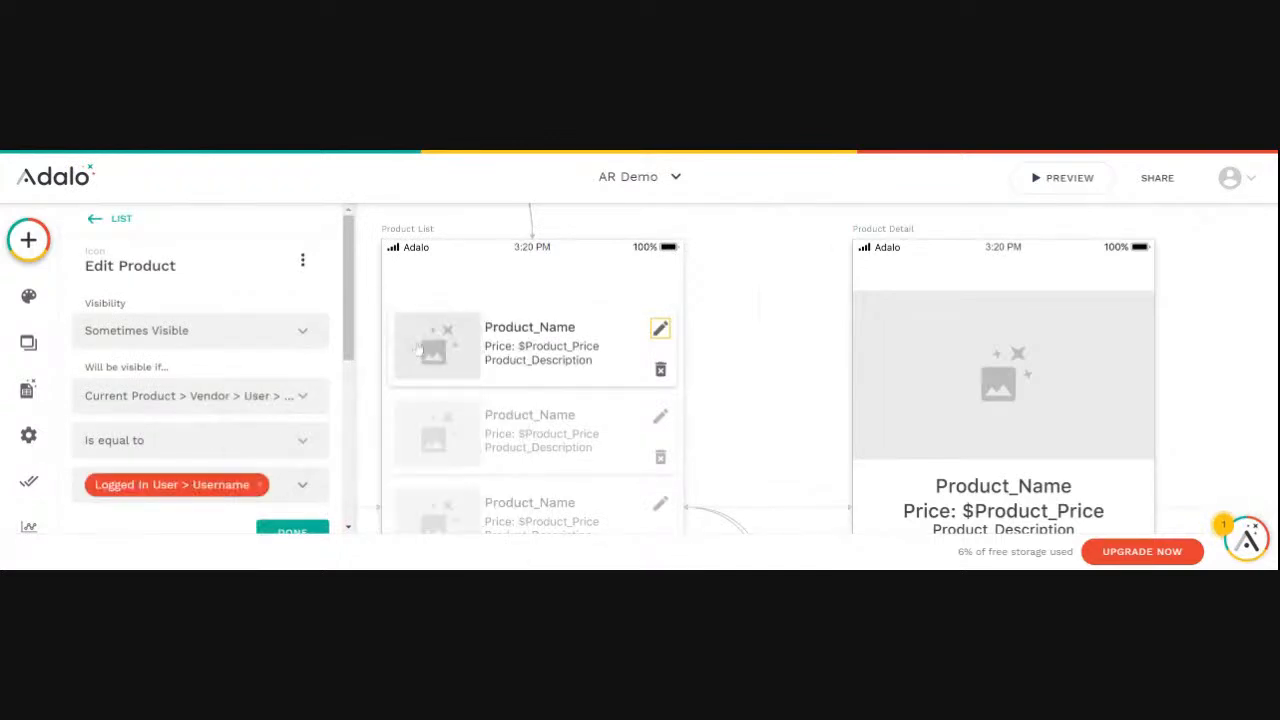
{"action": "scroll", "coordinate": [300, 477], "scroll_direction": "down", "scroll_amount": 1}
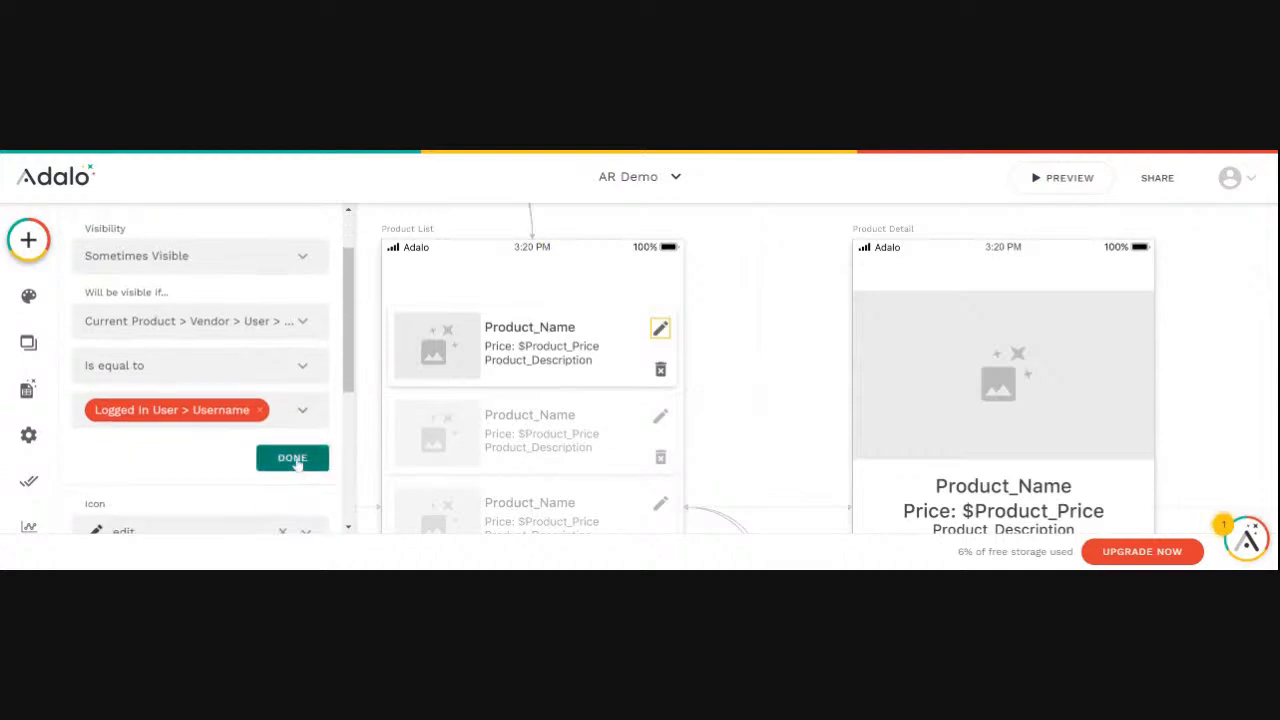
{"action": "left_click", "coordinate": [295, 460]}
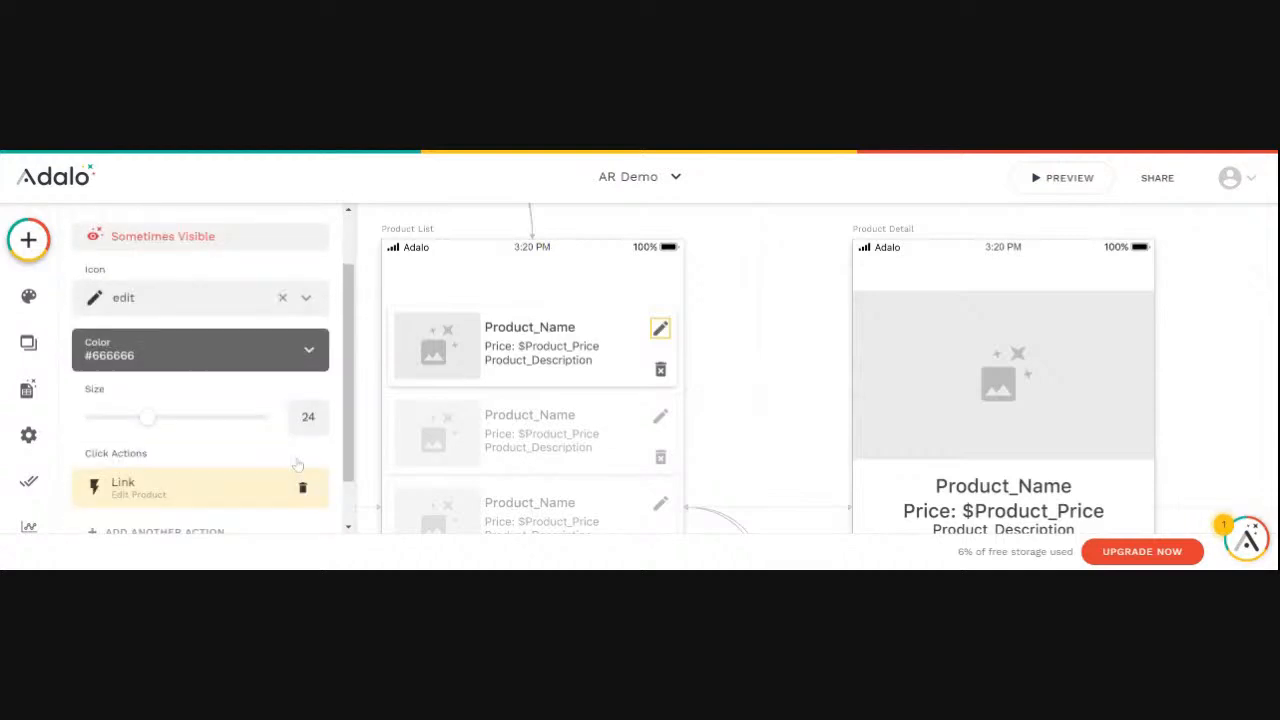
- Preview the app's product list to check the edit icon's visibility, and close the preview
{"action": "left_click", "coordinate": [1061, 180]}
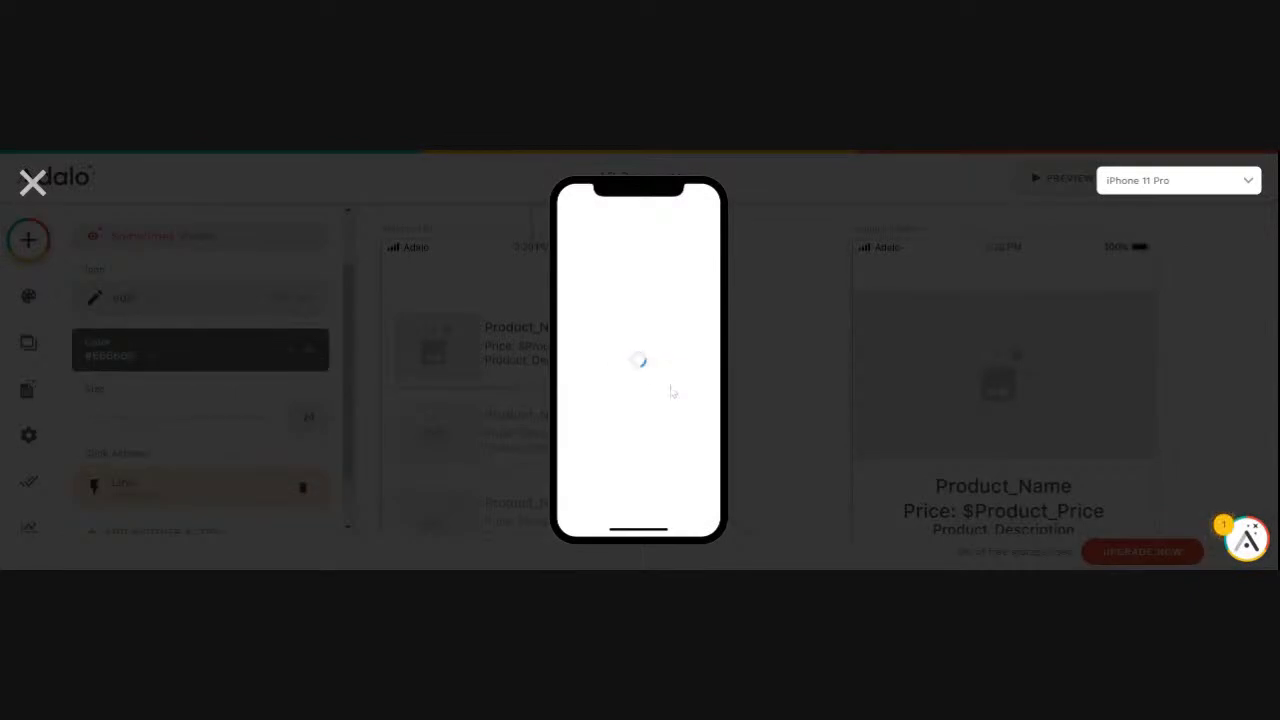
{"action": "left_click", "coordinate": [636, 370]}
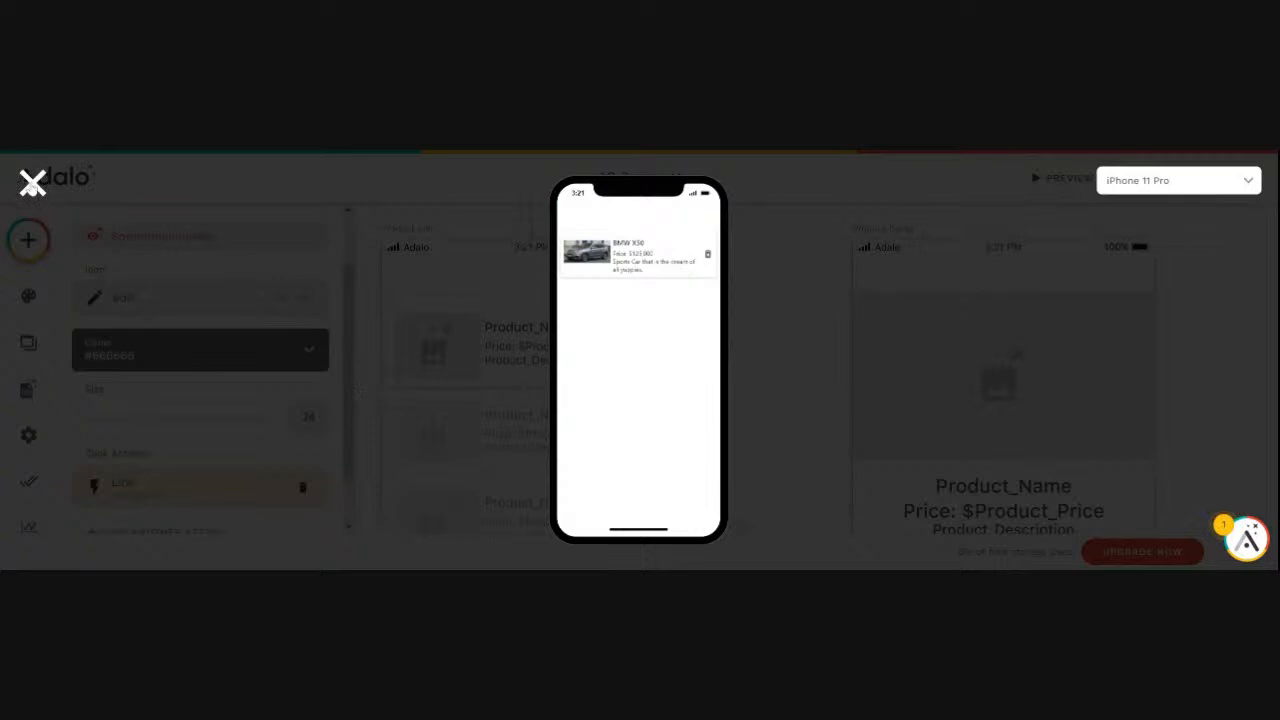
{"action": "left_click", "coordinate": [33, 182]}
- Rename the trash icon in the Product List screen's list as Delete Product
{"action": "left_click", "coordinate": [660, 370]}
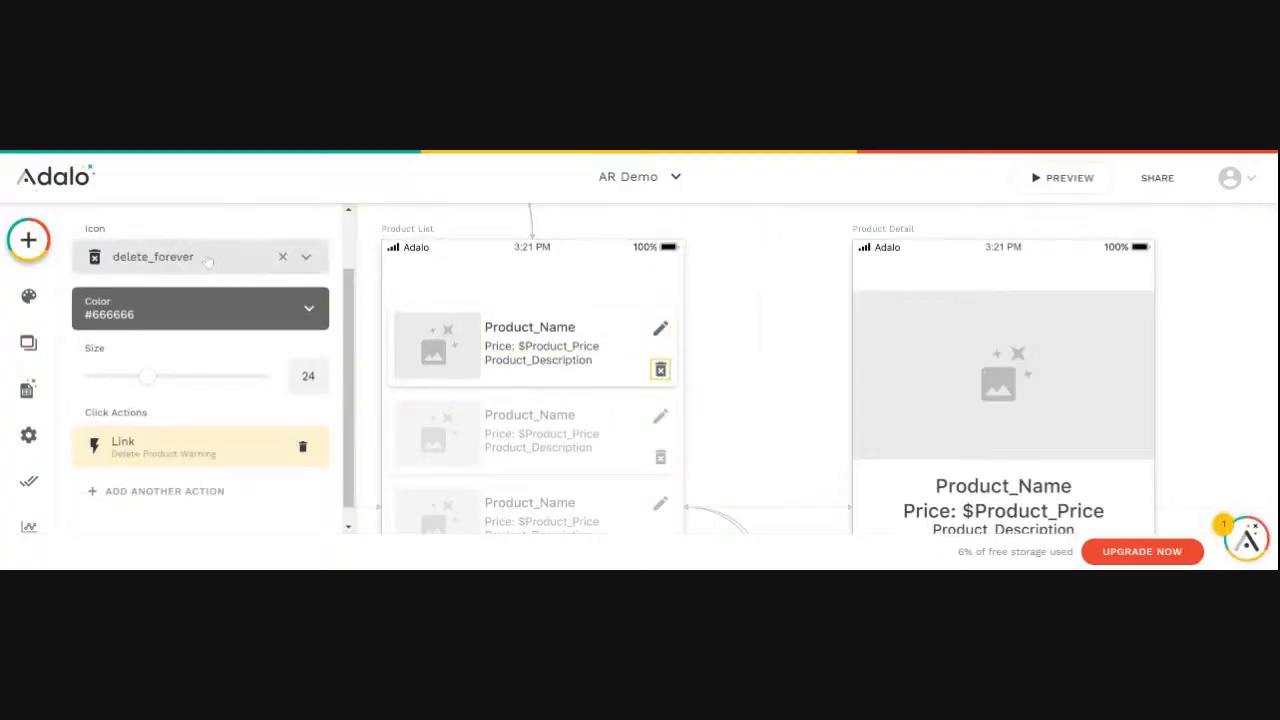
{"action": "scroll", "coordinate": [200, 270], "scroll_direction": "up", "scroll_amount": 1}
{"action": "left_click", "coordinate": [145, 262]}
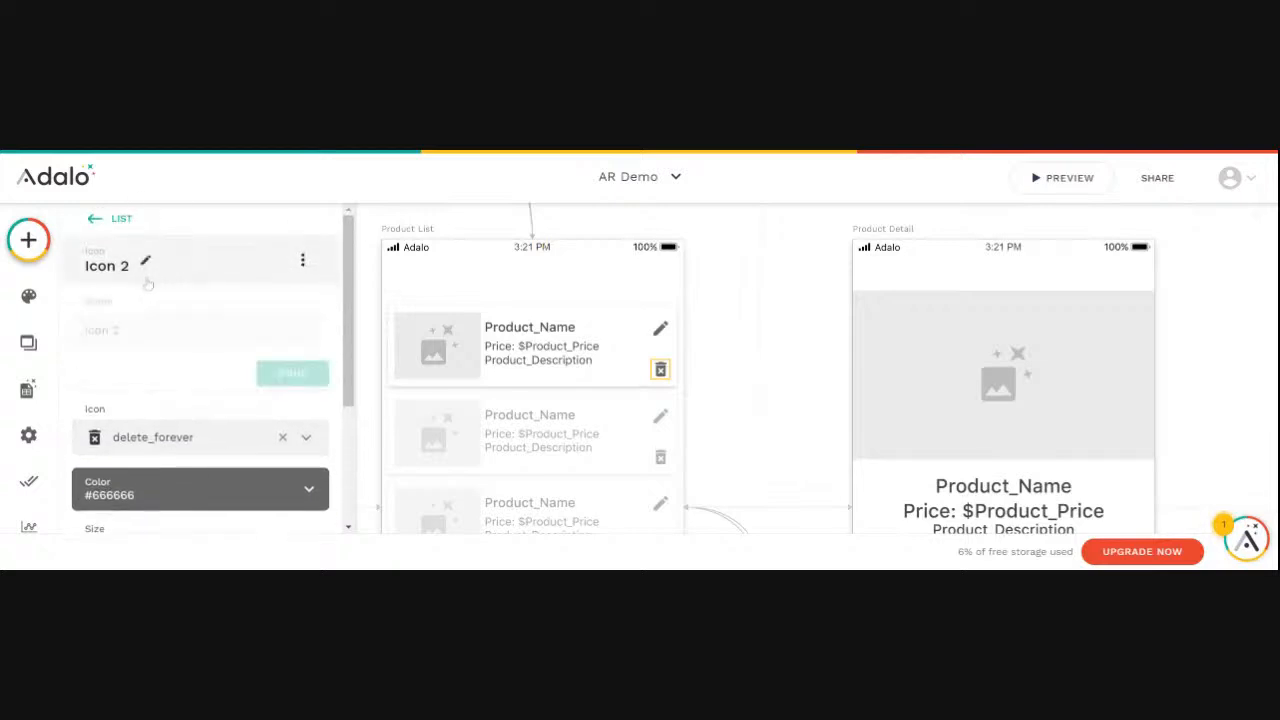
{"action": "left_click_drag", "start_coordinate": [130, 332], "coordinate": [80, 336]}
{"action": "type", "text": "D"}
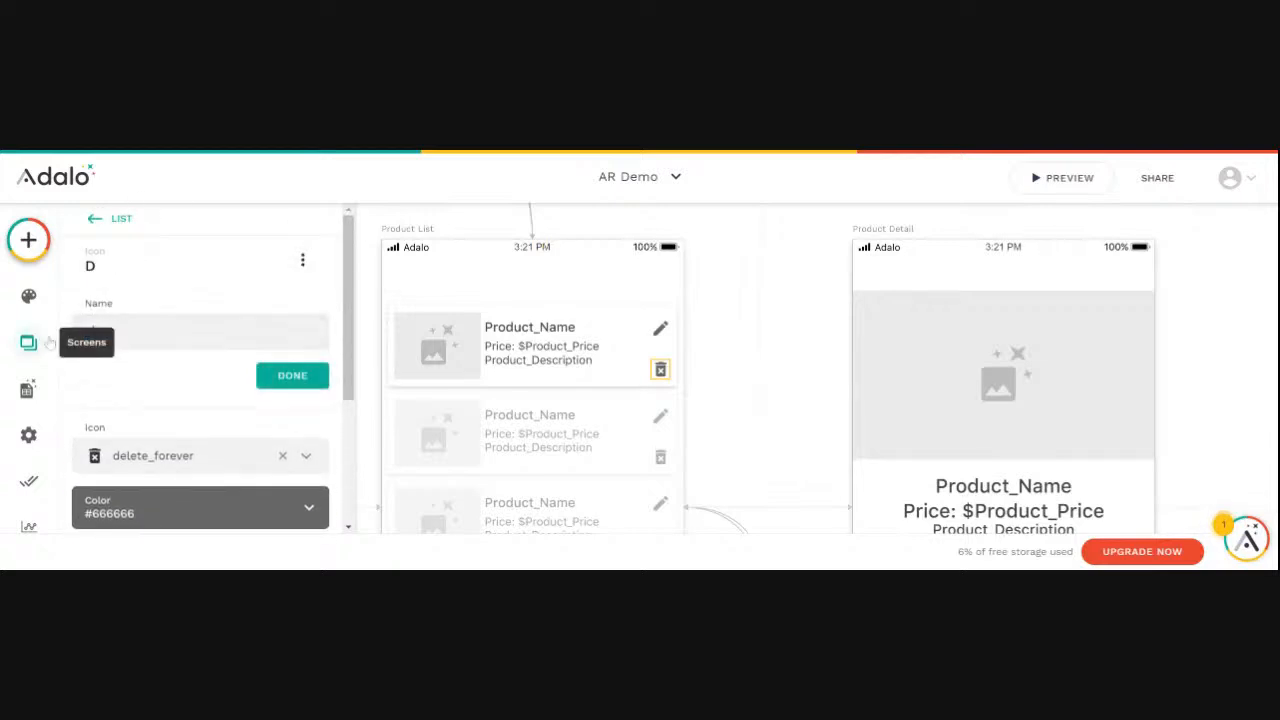
{"action": "type", "text": "elete Product"}
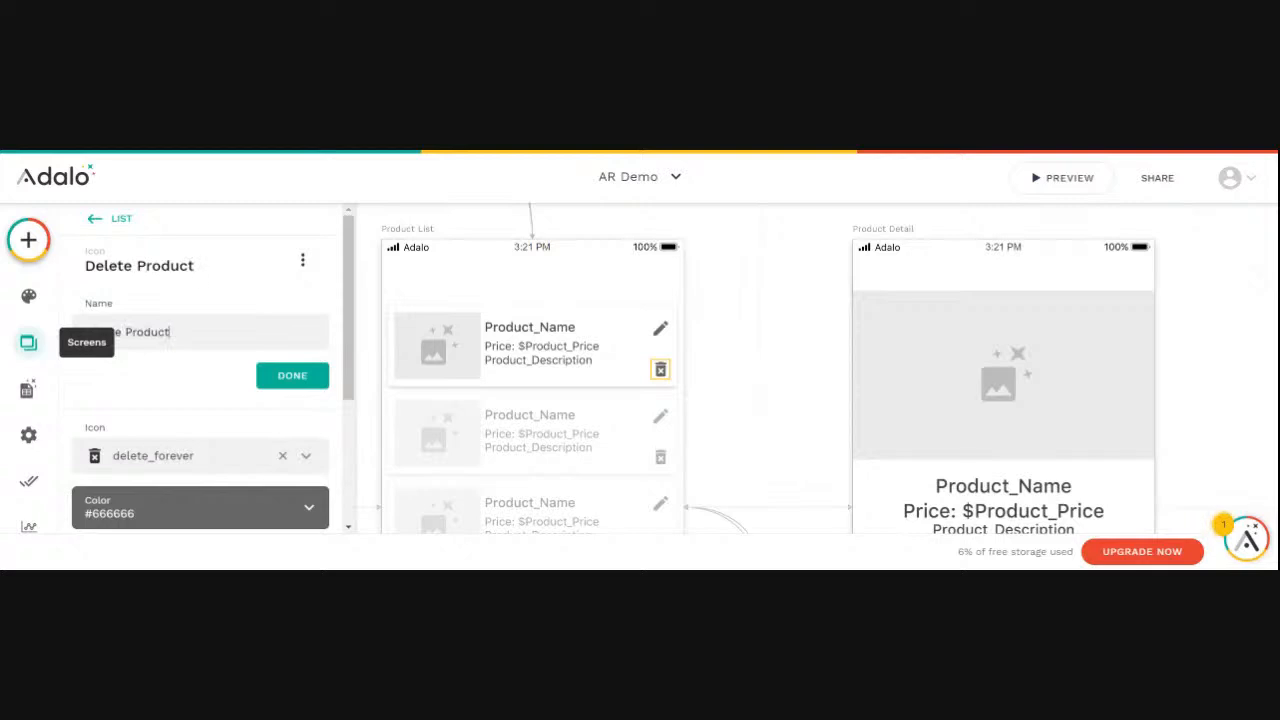
{"action": "left_click", "coordinate": [292, 375]}
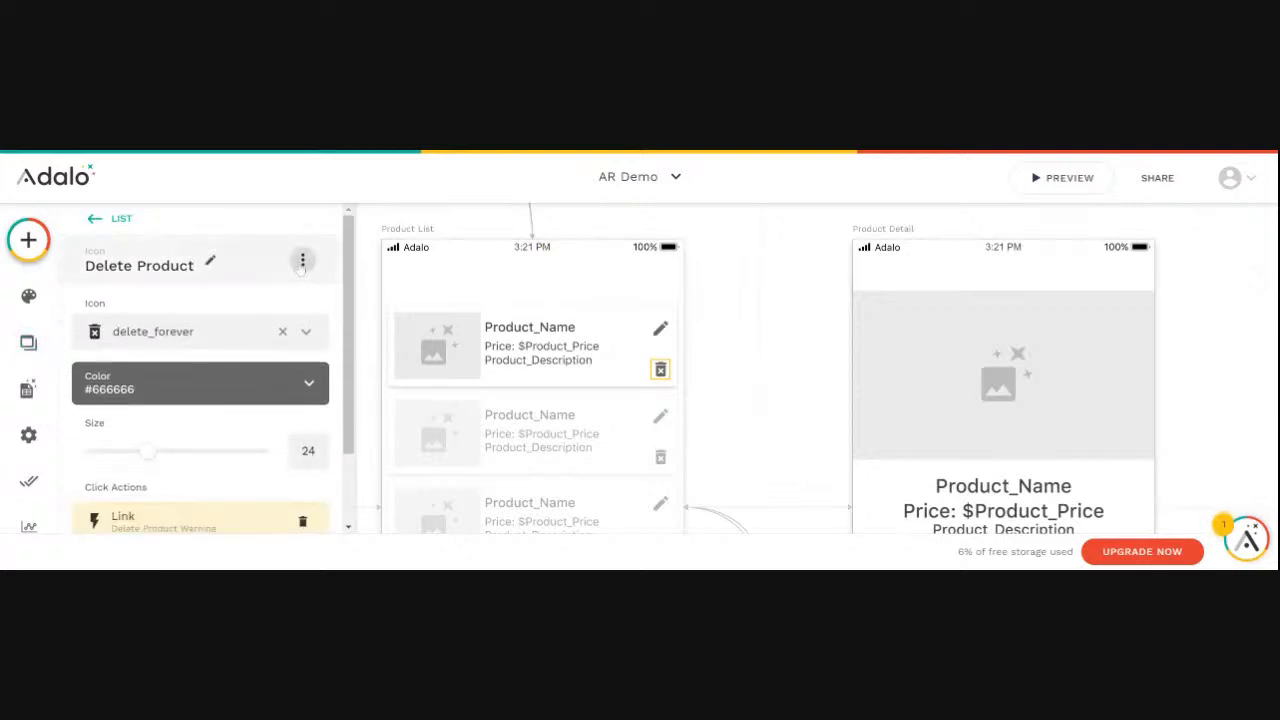
- Make the Delete Product icon sometimes visible, based on Current Product > Product_Vendor > Ven_User > Username
{"action": "left_click", "coordinate": [302, 260]}
{"action": "left_click", "coordinate": [287, 310]}
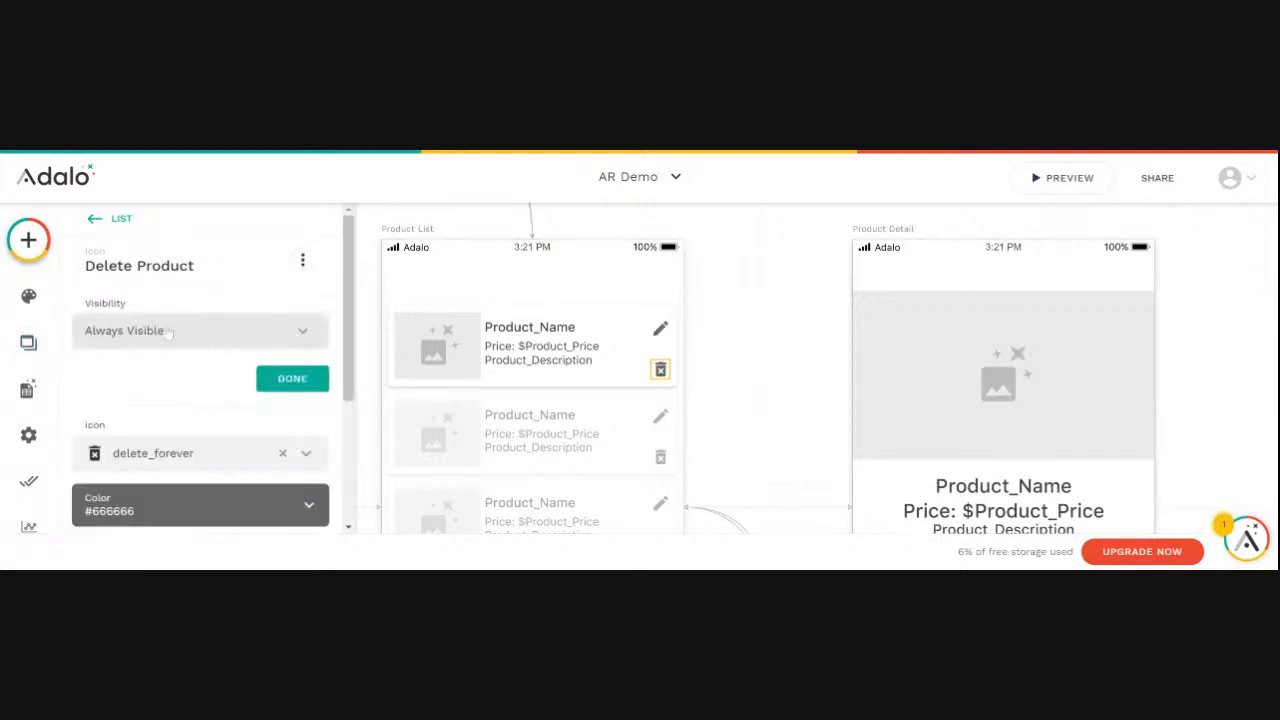
{"action": "left_click", "coordinate": [147, 335]}
{"action": "left_click", "coordinate": [130, 410]}
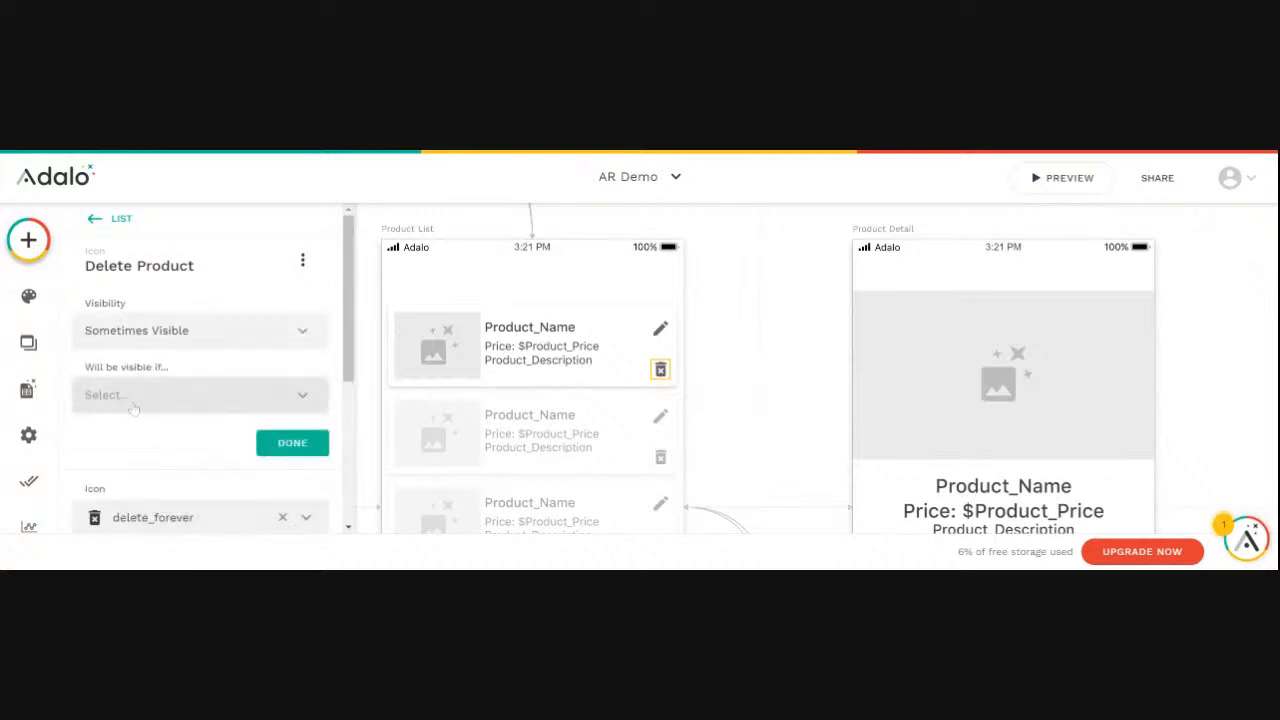
{"action": "left_click", "coordinate": [302, 398]}
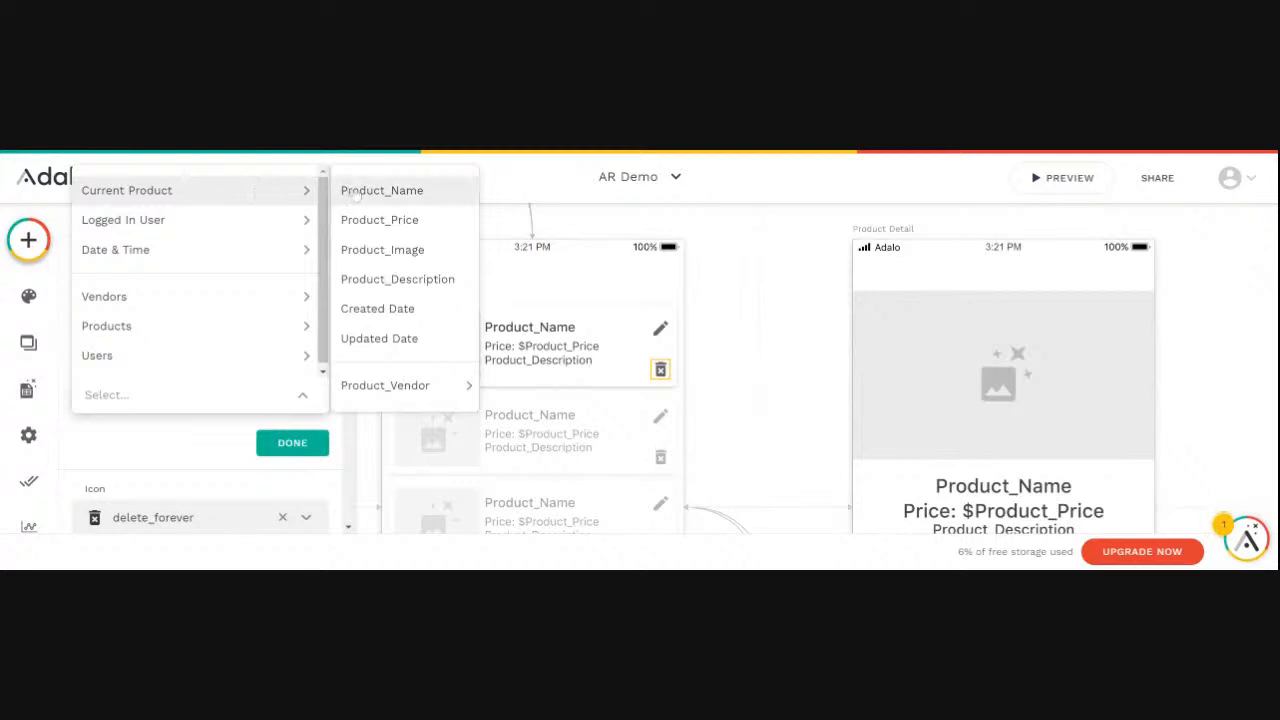
{"action": "mouse_move", "coordinate": [379, 388]}
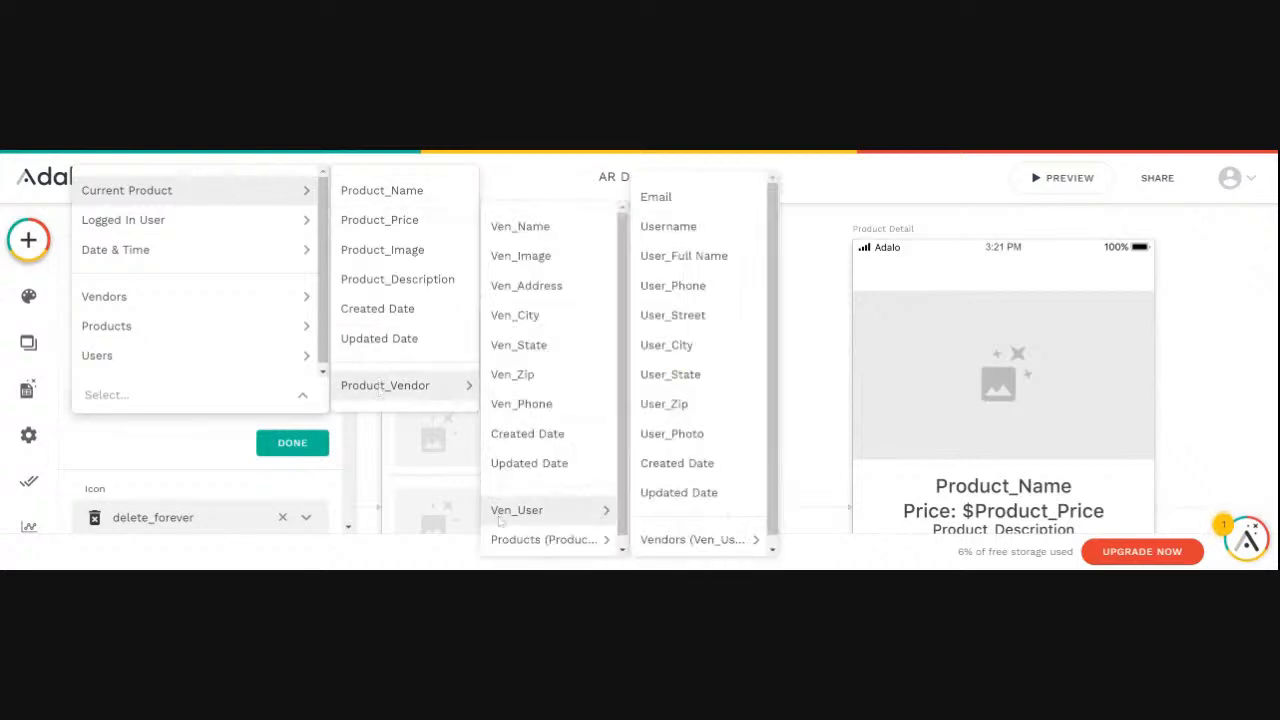
{"action": "mouse_move", "coordinate": [582, 518]}
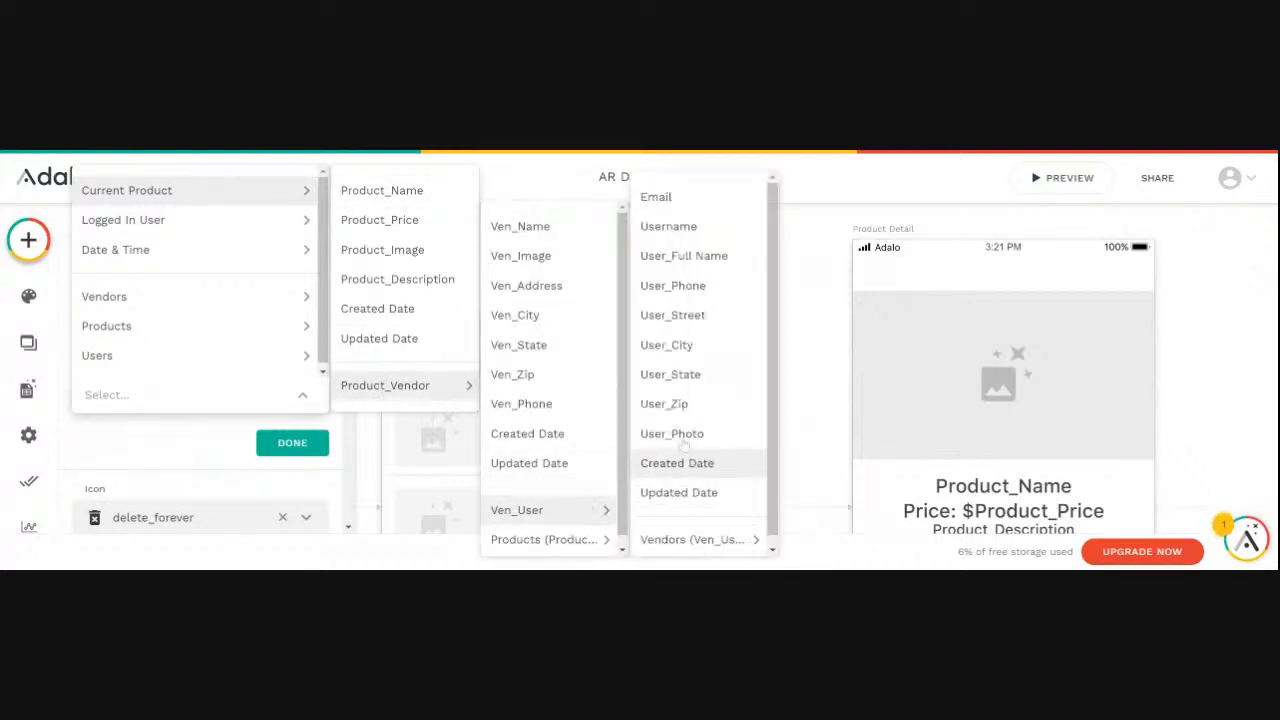
{"action": "left_click", "coordinate": [668, 226]}
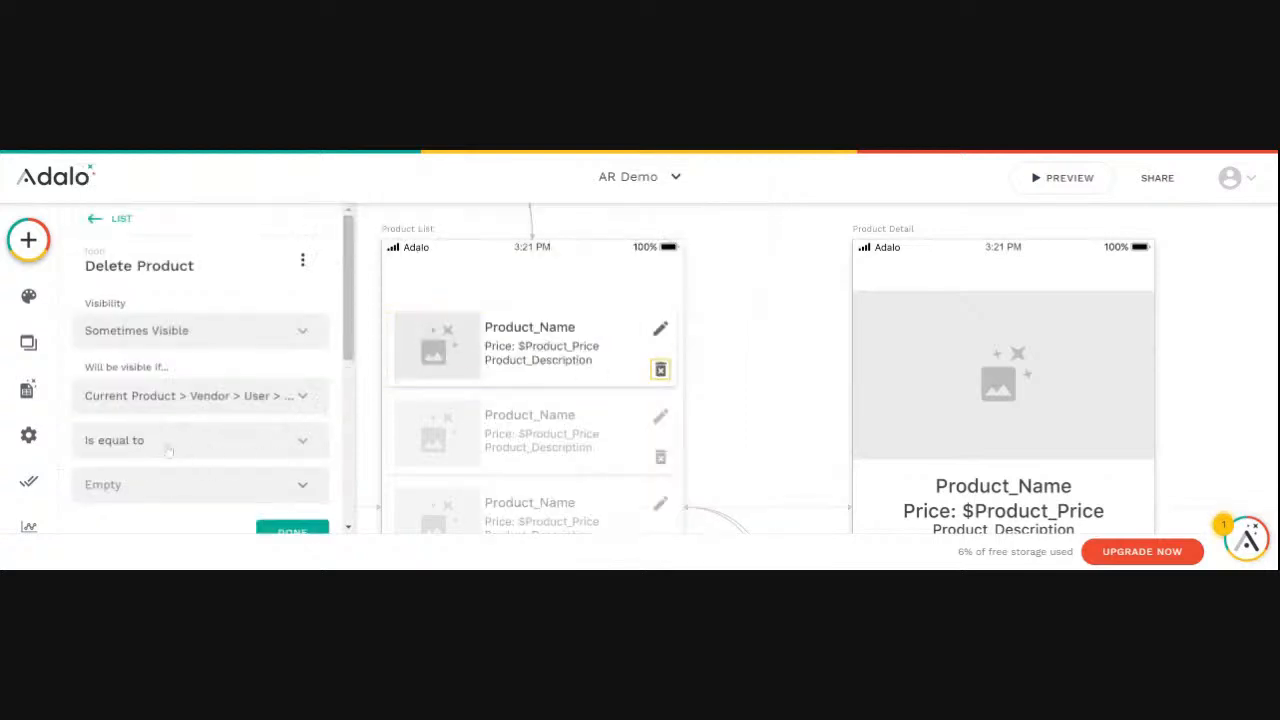
- Set the Delete Product condition to equal Logged In User > Username and apply it
{"action": "left_click", "coordinate": [302, 490]}
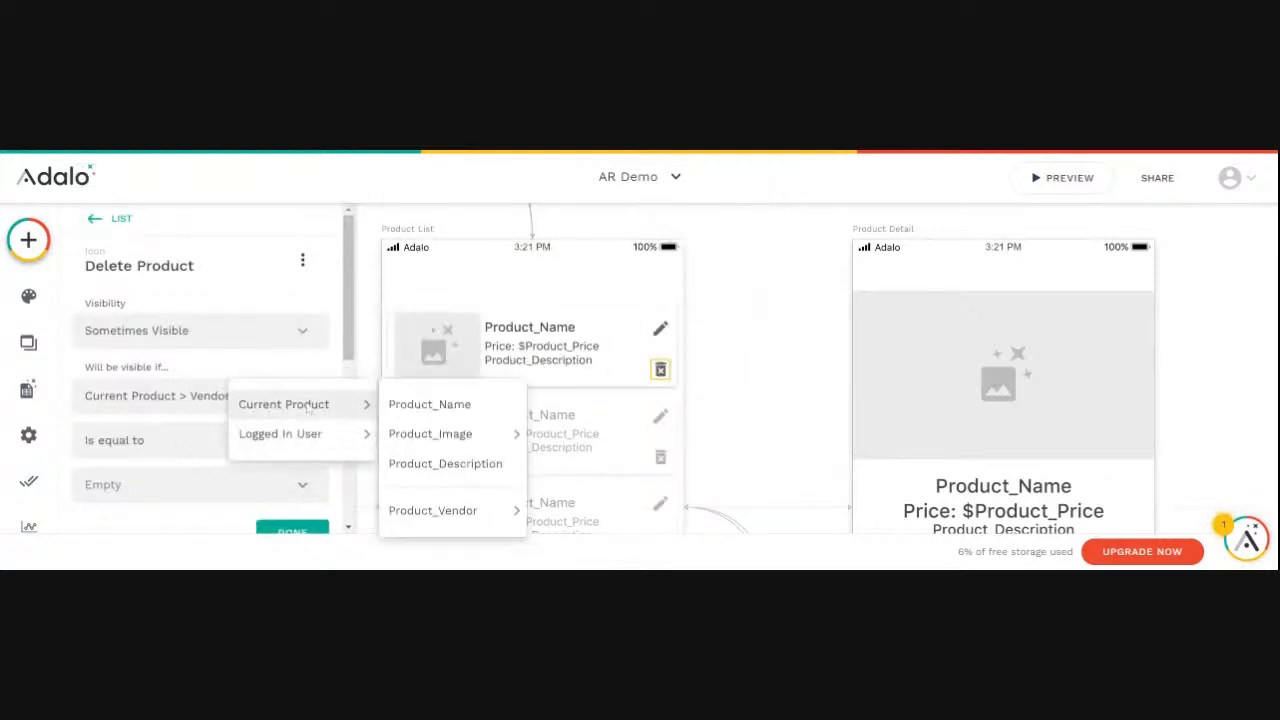
{"action": "mouse_move", "coordinate": [340, 434]}
{"action": "left_click", "coordinate": [418, 345]}
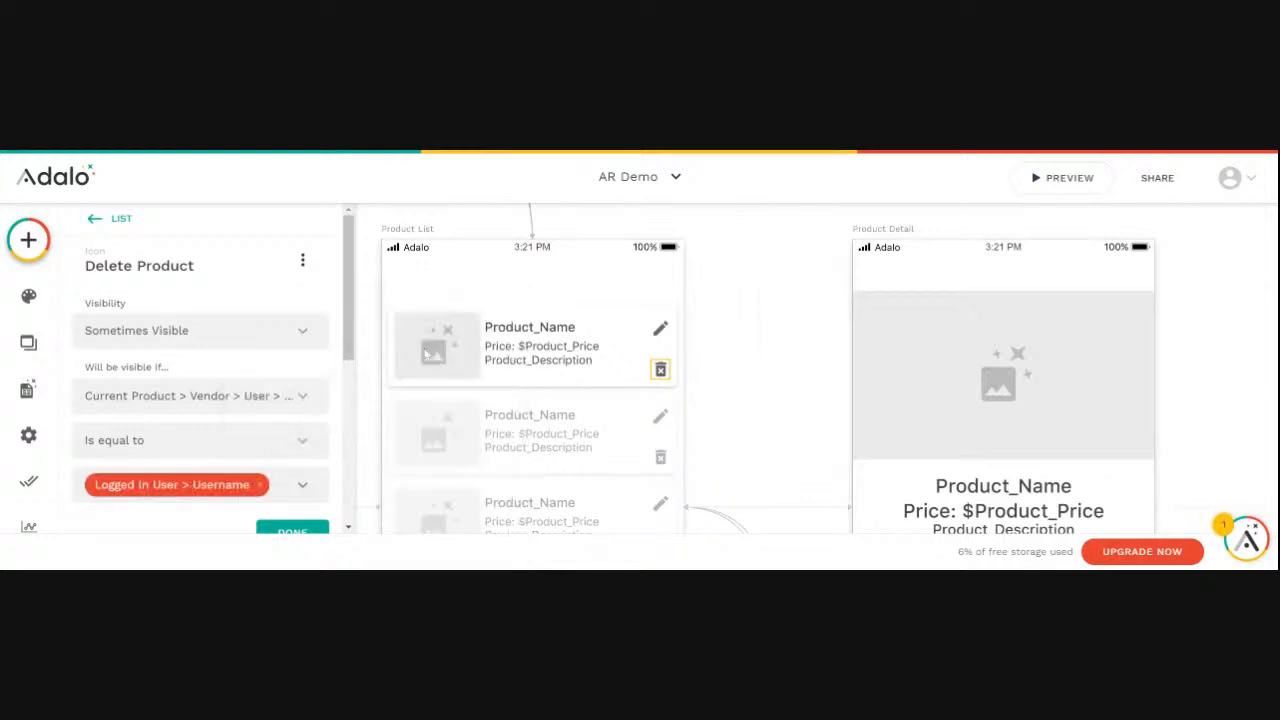
{"action": "left_click", "coordinate": [282, 529]}
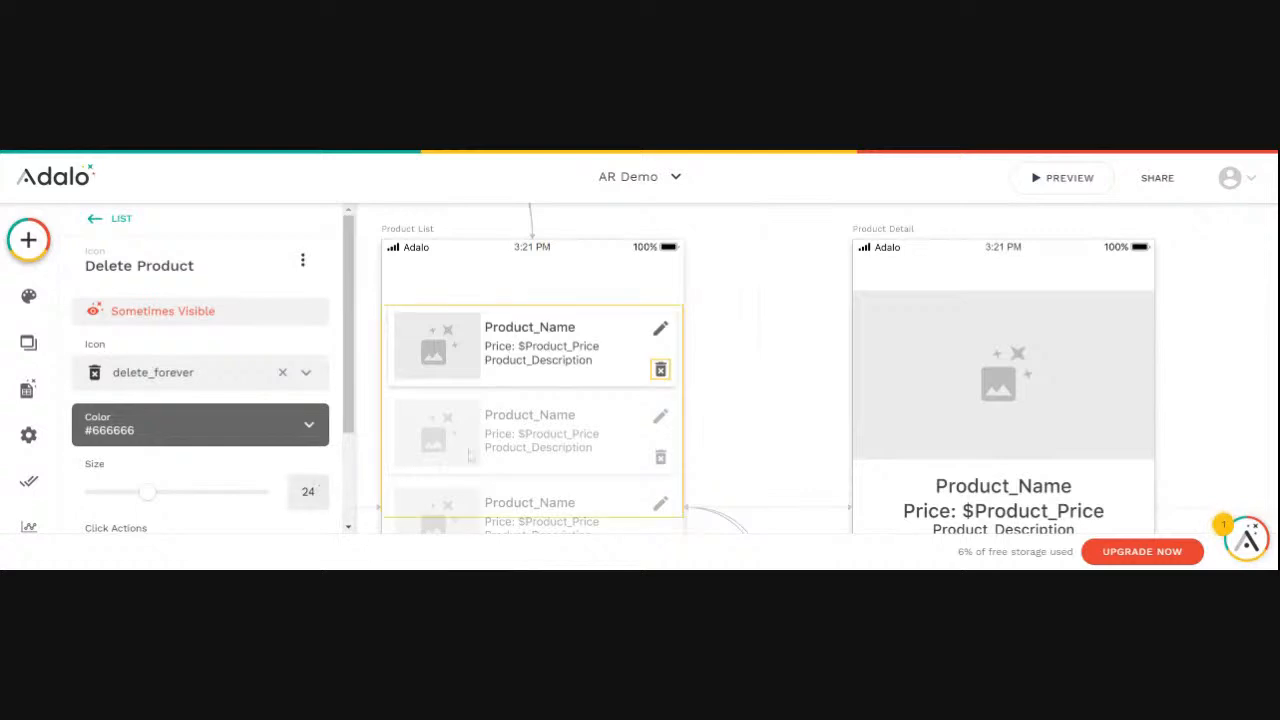
- Preview the product list again to check both the edit and delete icons, and close the preview
{"action": "left_click", "coordinate": [1050, 178]}
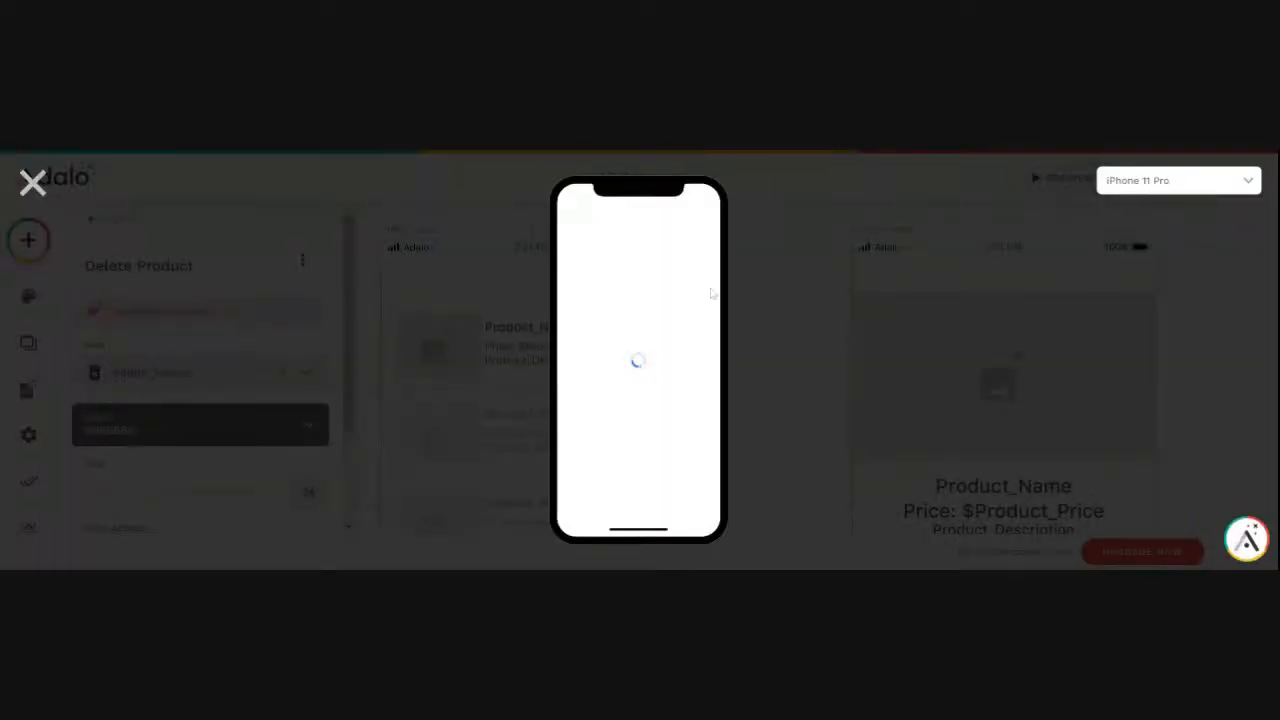
{"action": "left_click", "coordinate": [634, 370]}
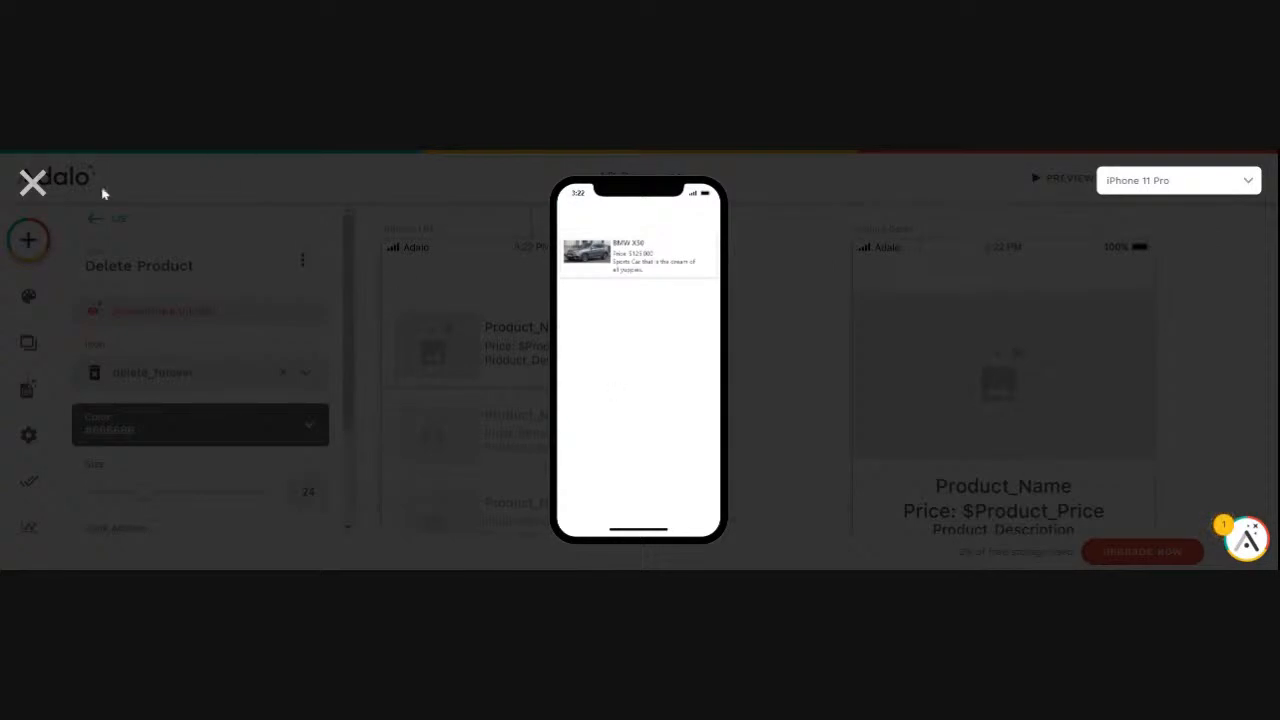
{"action": "left_click", "coordinate": [32, 184]}
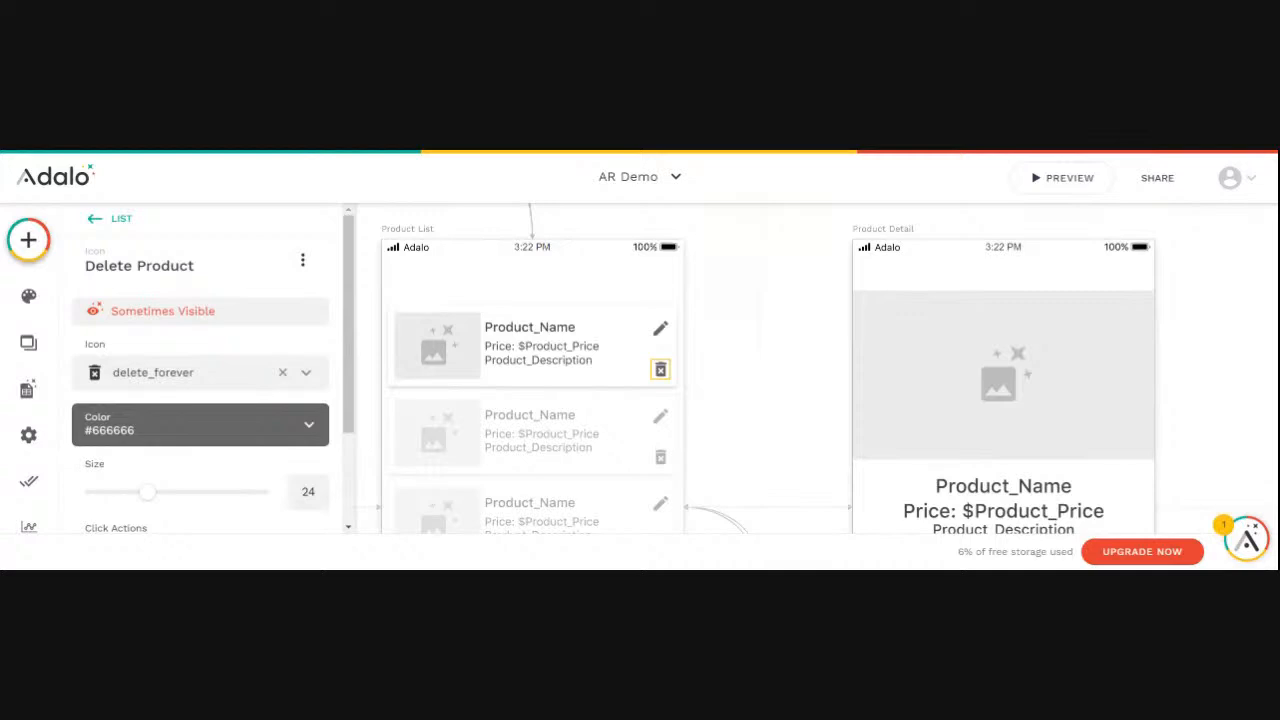
{"action": "scroll", "coordinate": [741, 300], "scroll_direction": "down", "scroll_amount": 3}
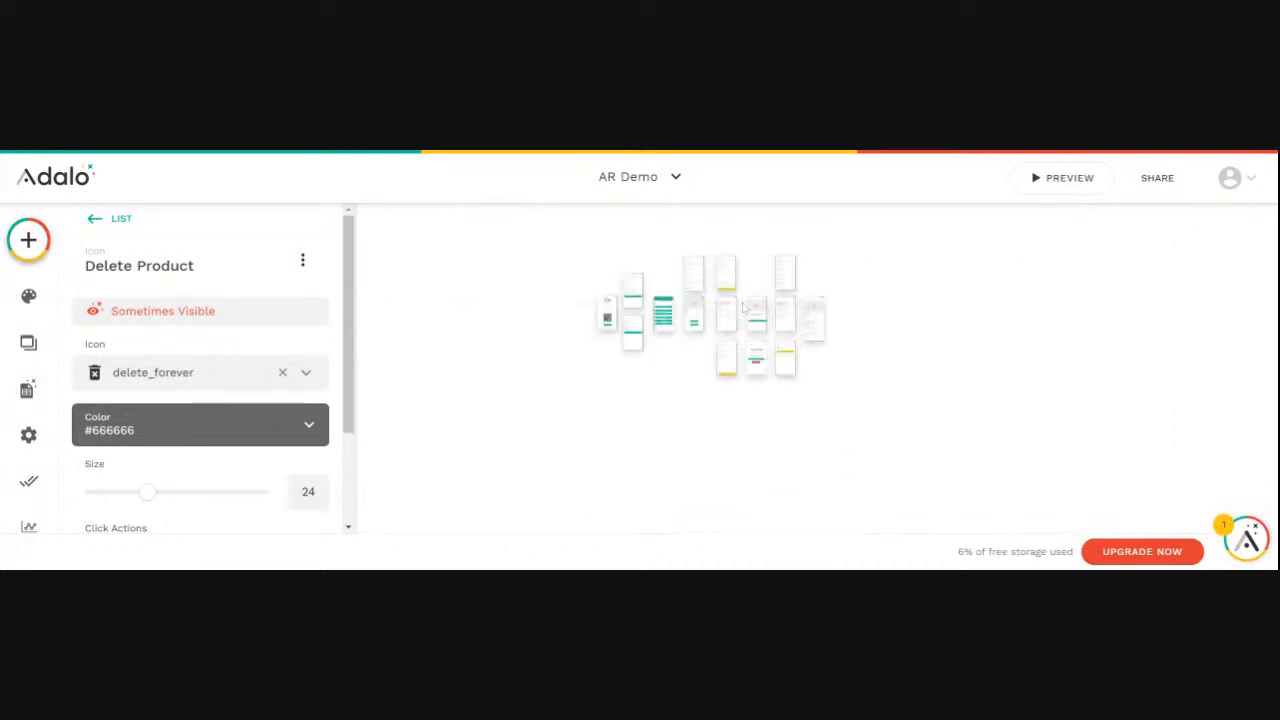
- Copy the Home screen's app bar and paste it onto the Profile screen
{"action": "scroll", "coordinate": [741, 300], "scroll_direction": "up", "scroll_amount": 1}
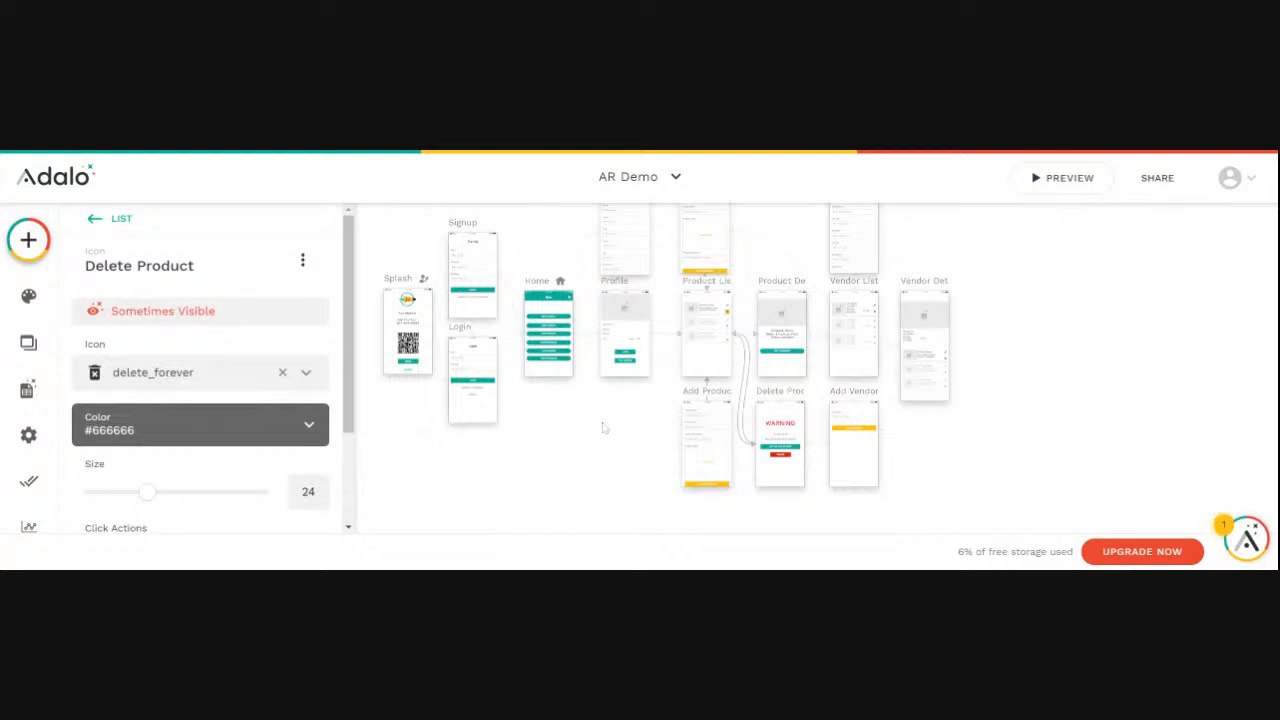
{"action": "scroll", "coordinate": [623, 437], "scroll_direction": "up", "scroll_amount": 2}
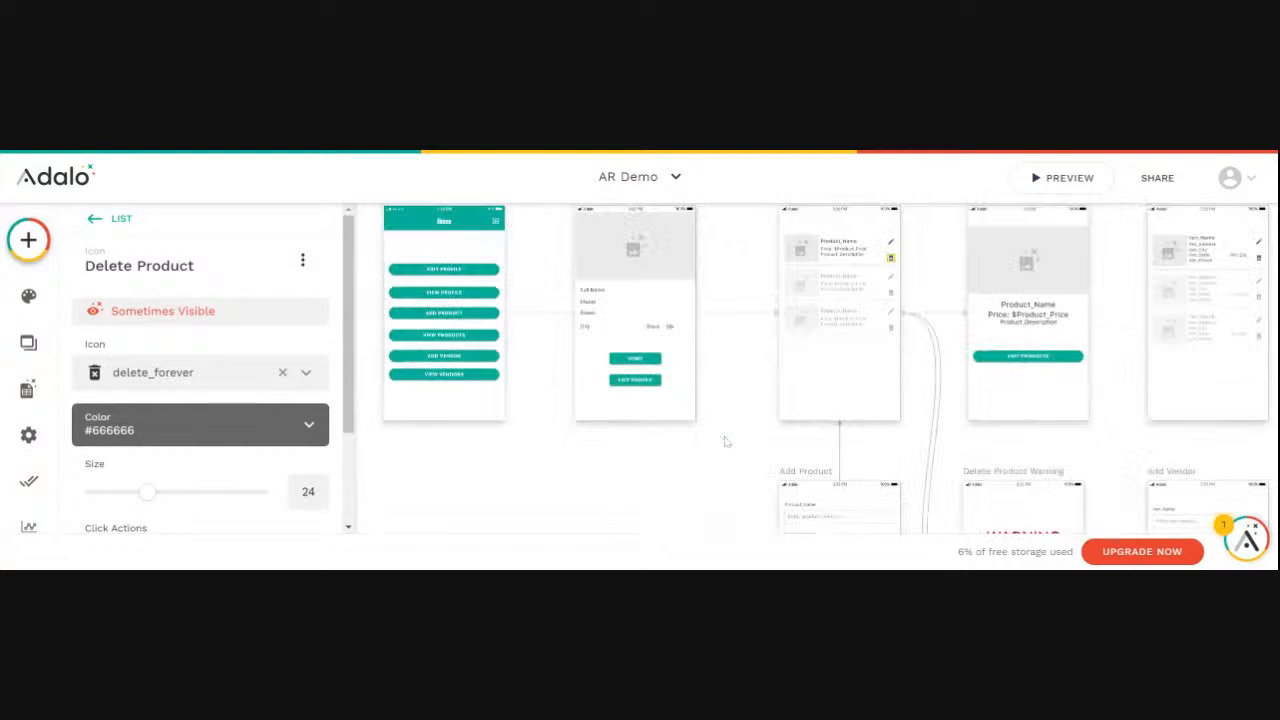
{"action": "scroll", "coordinate": [726, 441], "scroll_direction": "up", "scroll_amount": 2}
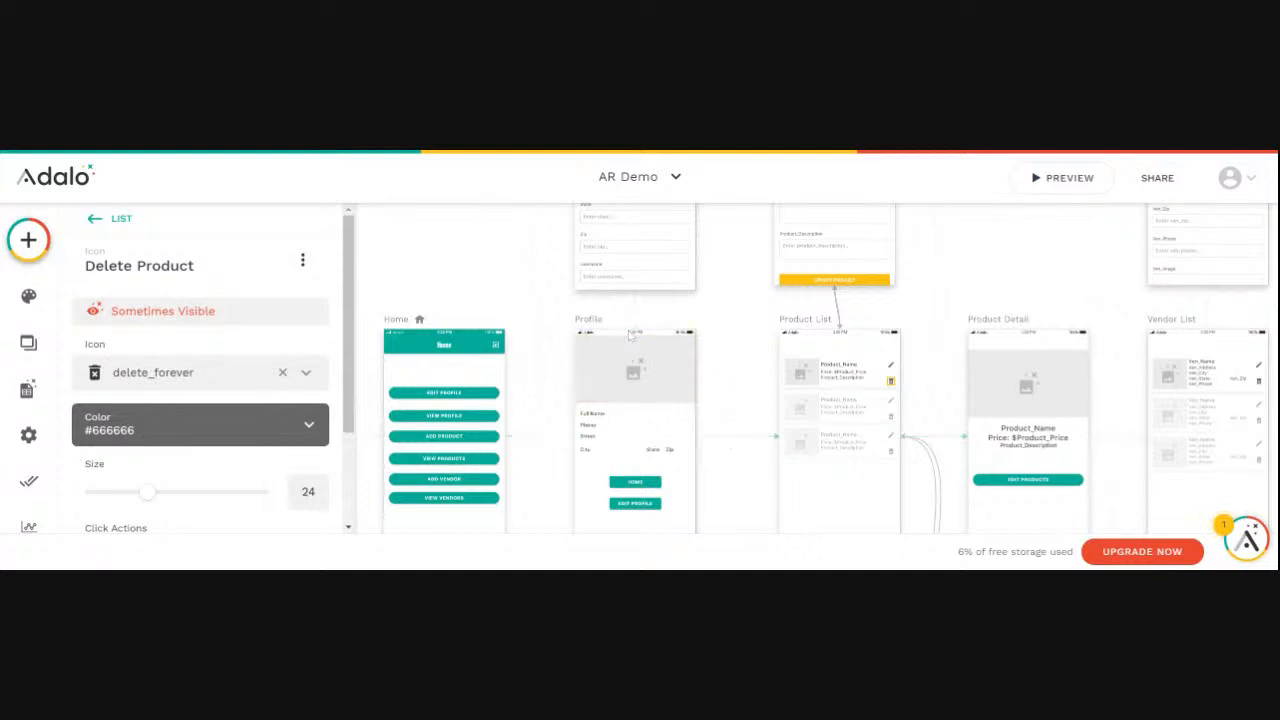
{"action": "scroll", "coordinate": [720, 362], "scroll_direction": "down", "scroll_amount": 2}
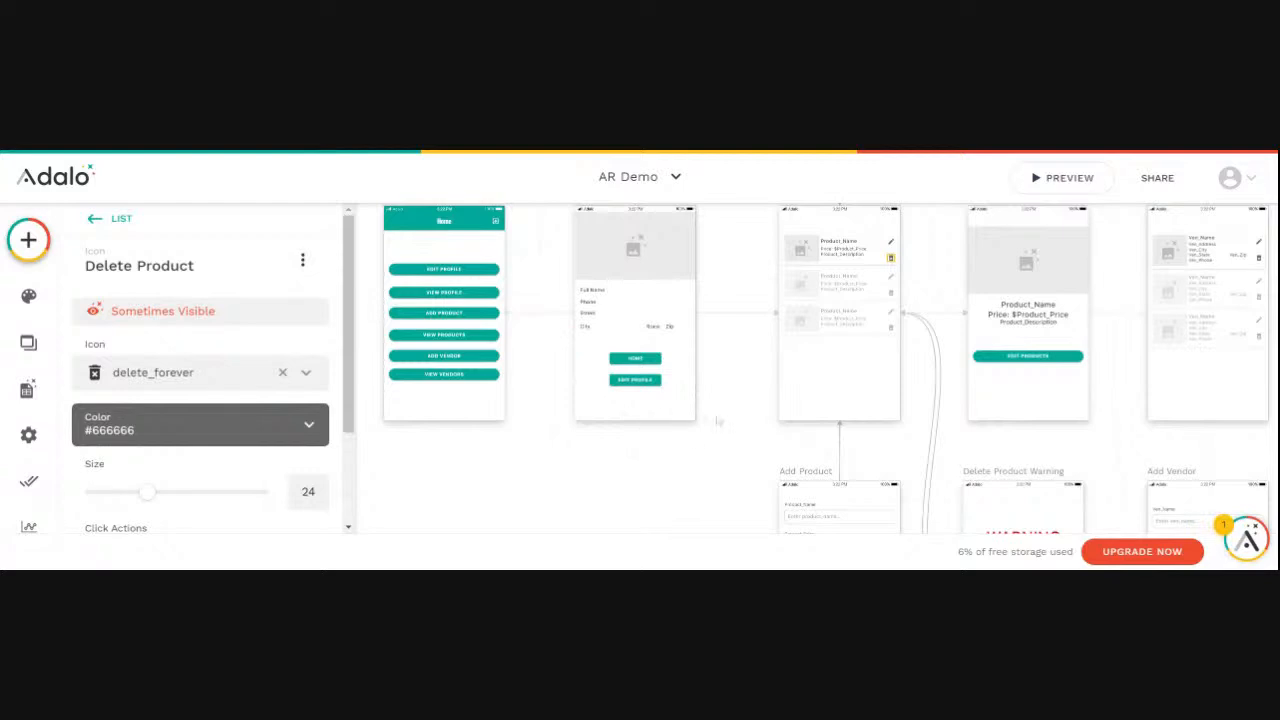
{"action": "scroll", "coordinate": [718, 421], "scroll_direction": "up", "scroll_amount": 2}
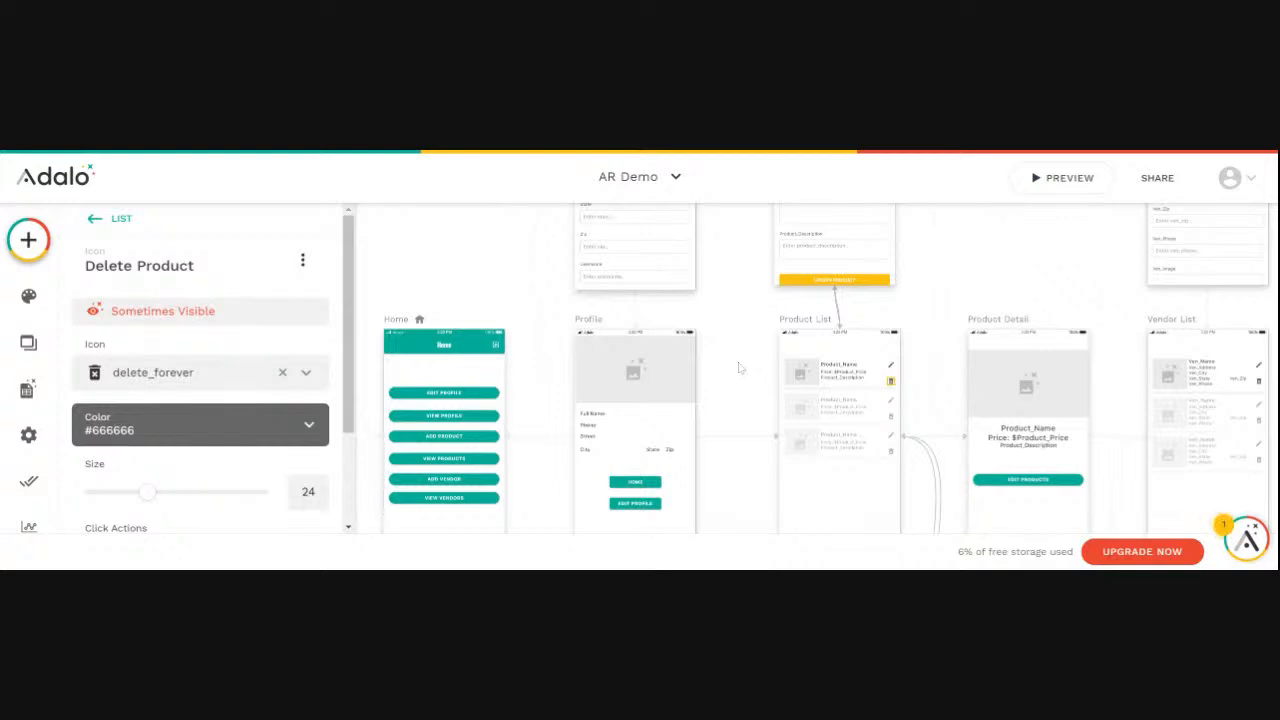
{"action": "left_click", "coordinate": [425, 347]}
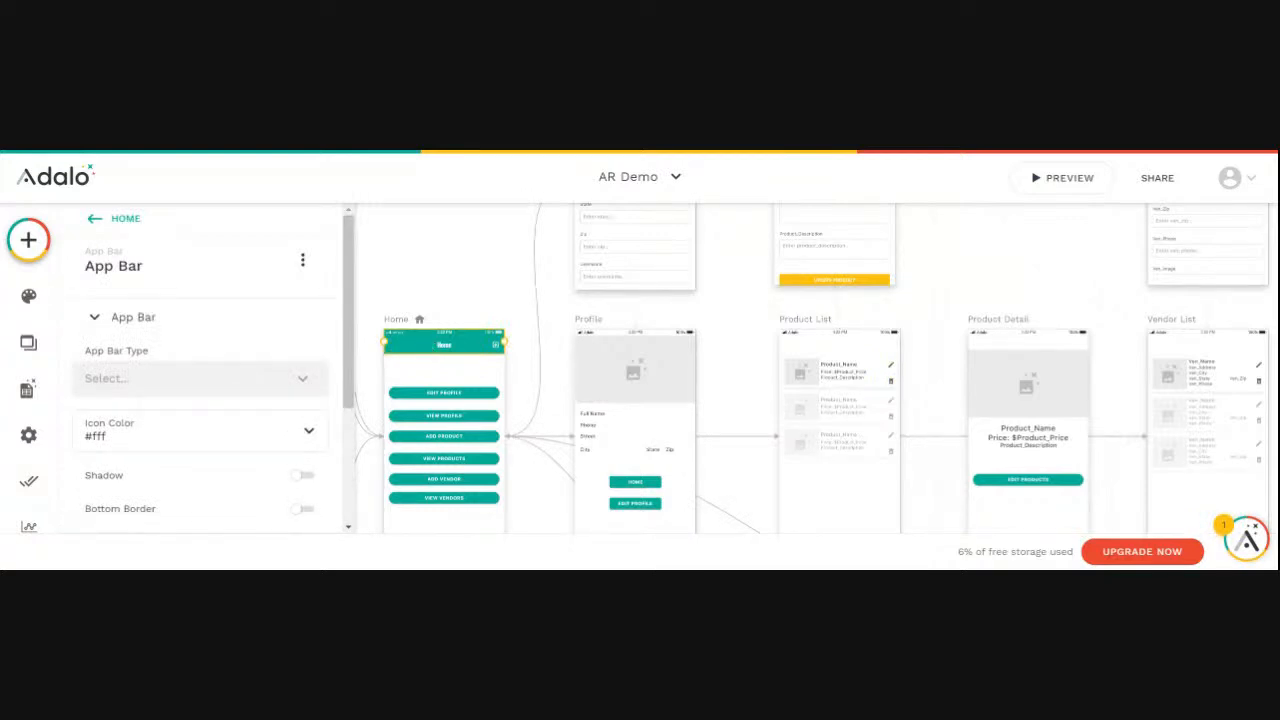
{"action": "left_click", "coordinate": [589, 325]}
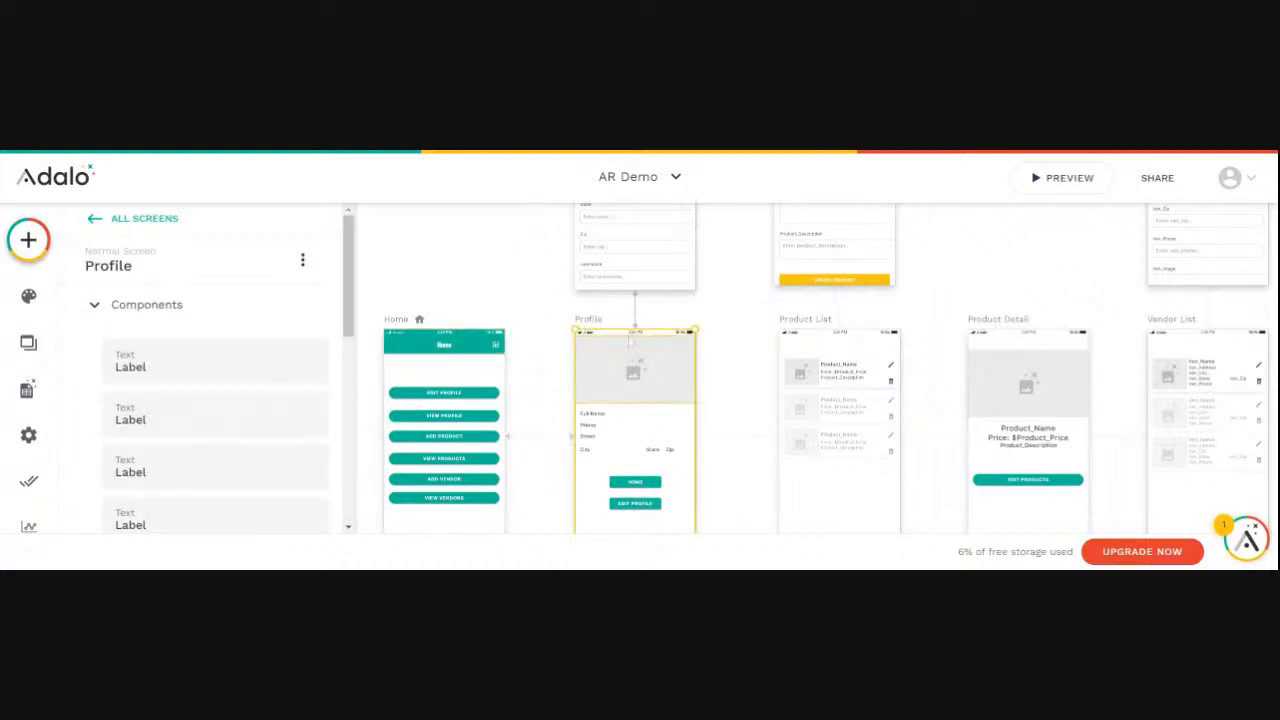
{"action": "left_click", "coordinate": [600, 338]}
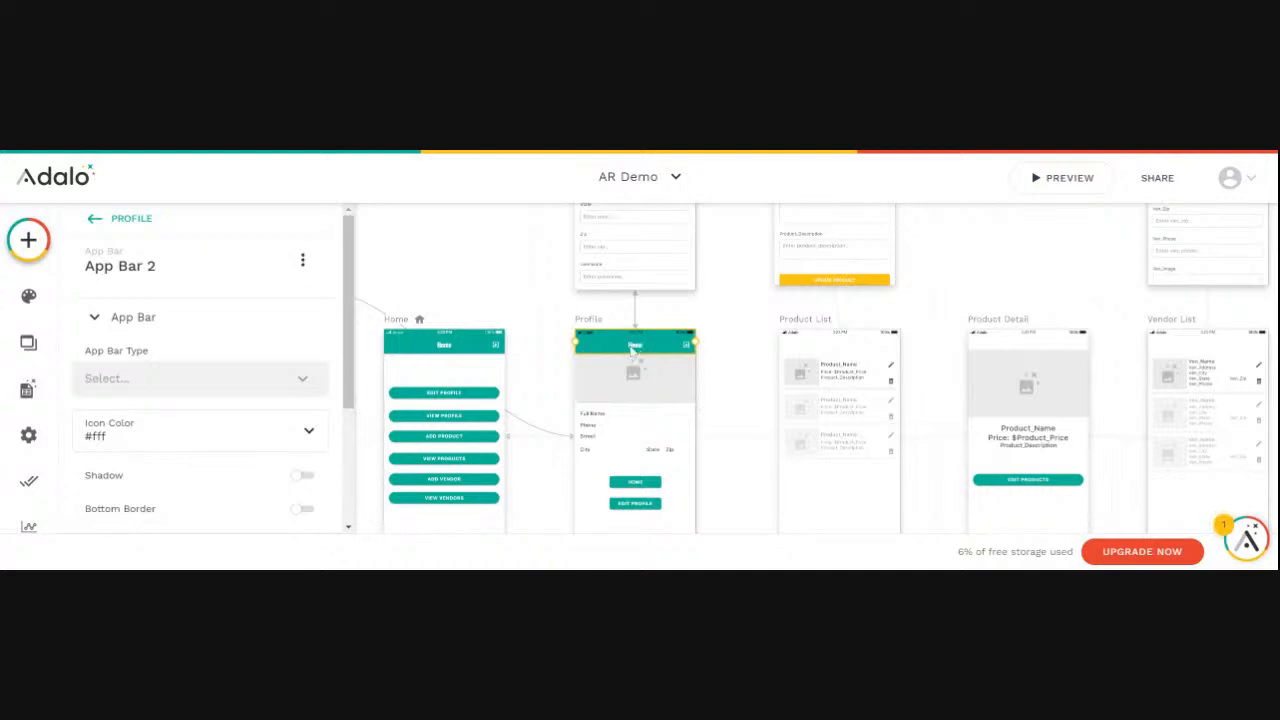
- Tighten the spacing of the Profile screen's Street, Phone and Full Name labels, and move the user photo down to sit directly below the app bar
{"action": "scroll", "coordinate": [648, 423], "scroll_direction": "up", "scroll_amount": 3}
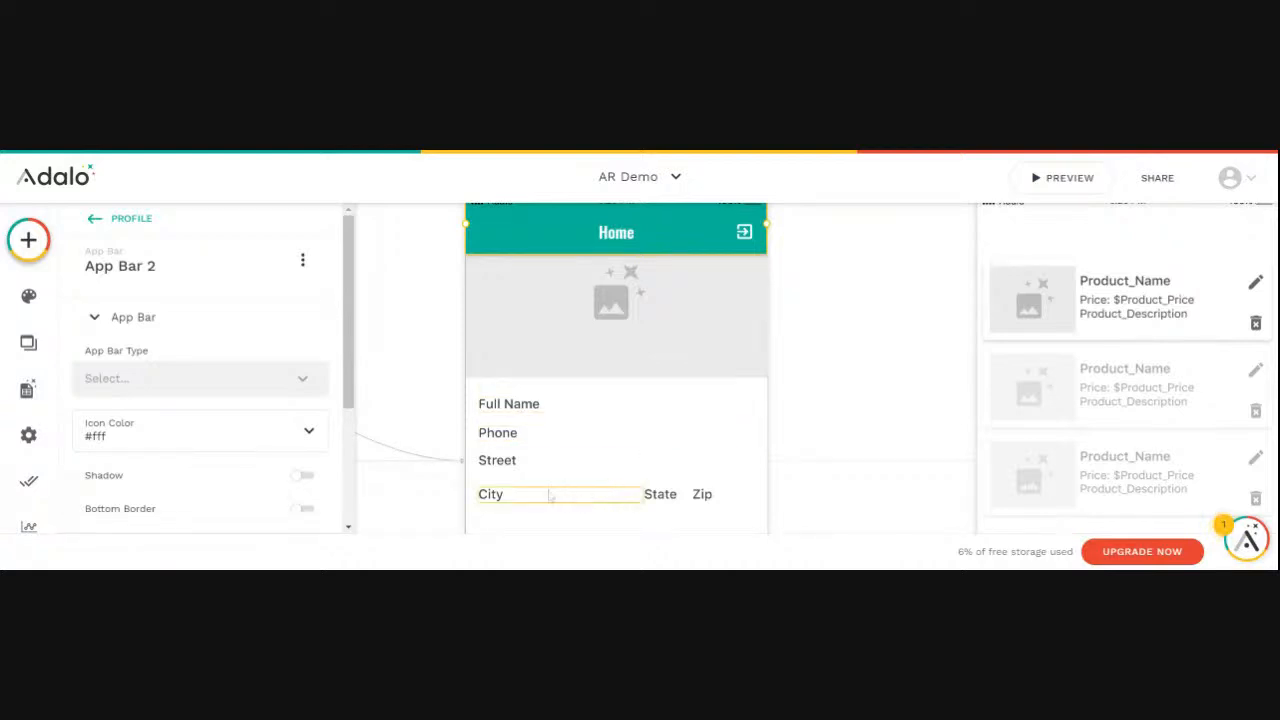
{"action": "mouse_move", "coordinate": [505, 472]}
{"action": "left_mouse_down"}
{"action": "mouse_move", "coordinate": [503, 487]}
{"action": "mouse_move", "coordinate": [505, 447]}
{"action": "mouse_move", "coordinate": [505, 474]}
{"action": "mouse_move", "coordinate": [502, 450]}
{"action": "mouse_move", "coordinate": [504, 462]}
{"action": "left_mouse_up"}
{"action": "left_click_drag", "start_coordinate": [508, 406], "coordinate": [507, 449]}
{"action": "left_click_drag", "start_coordinate": [560, 366], "coordinate": [566, 410]}
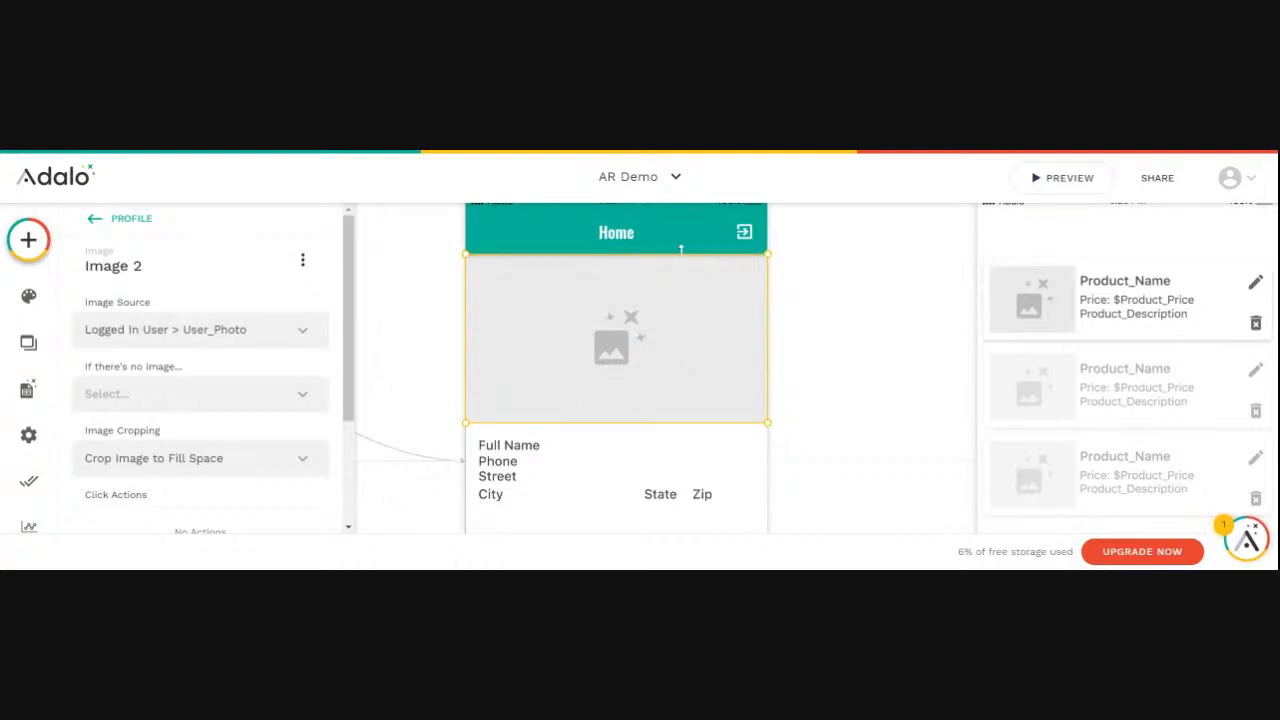
- Rename the Profile screen's app bar component as Profile
{"action": "scroll", "coordinate": [847, 314], "scroll_direction": "up", "scroll_amount": 2}
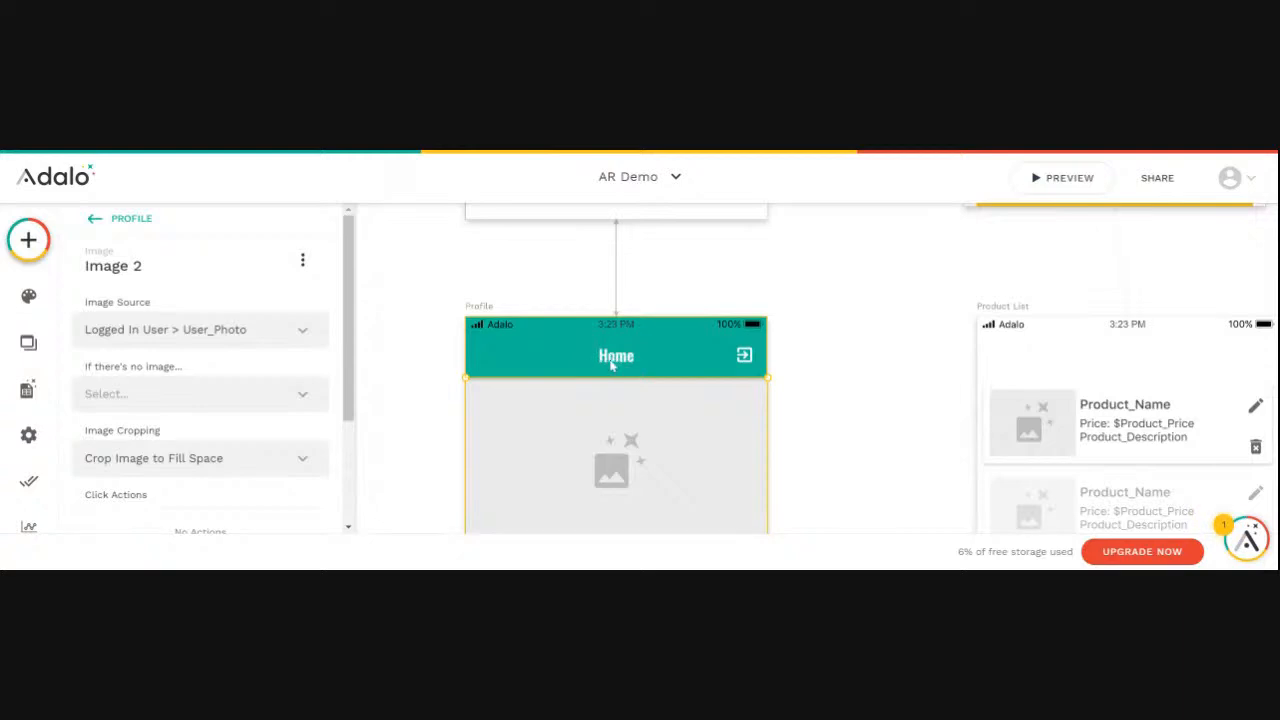
{"action": "left_click", "coordinate": [611, 364]}
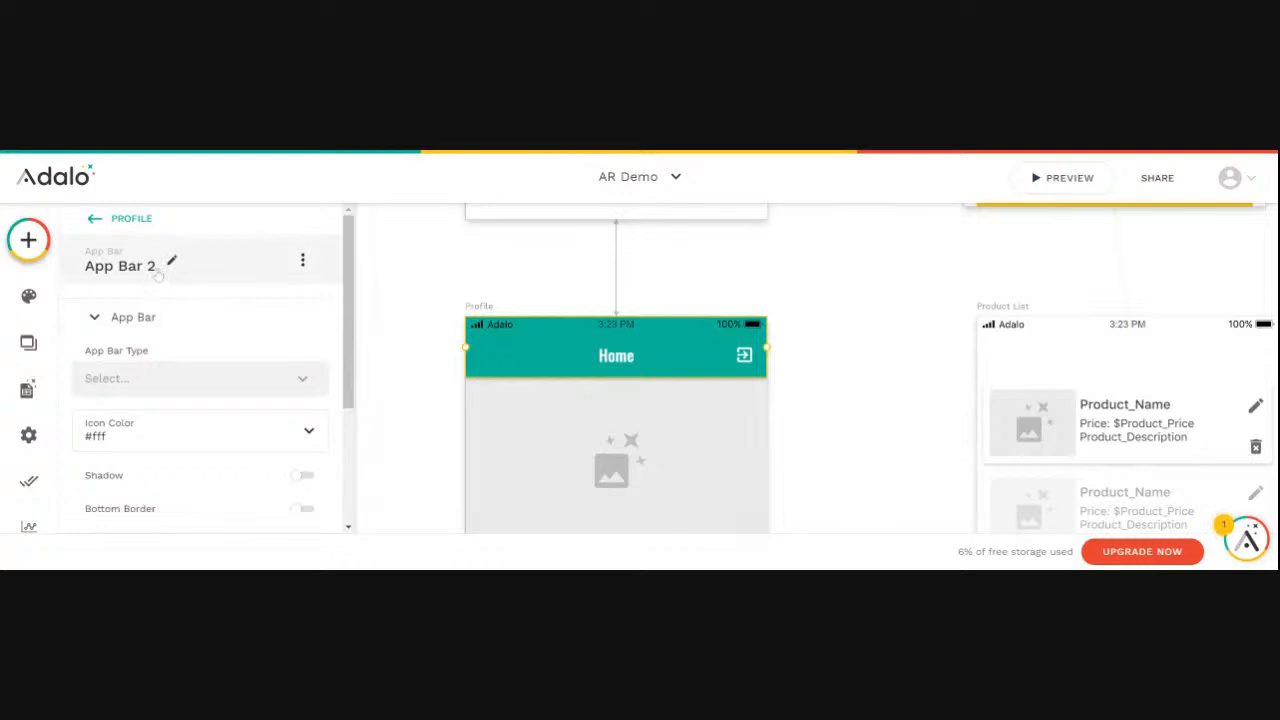
{"action": "left_click", "coordinate": [157, 275]}
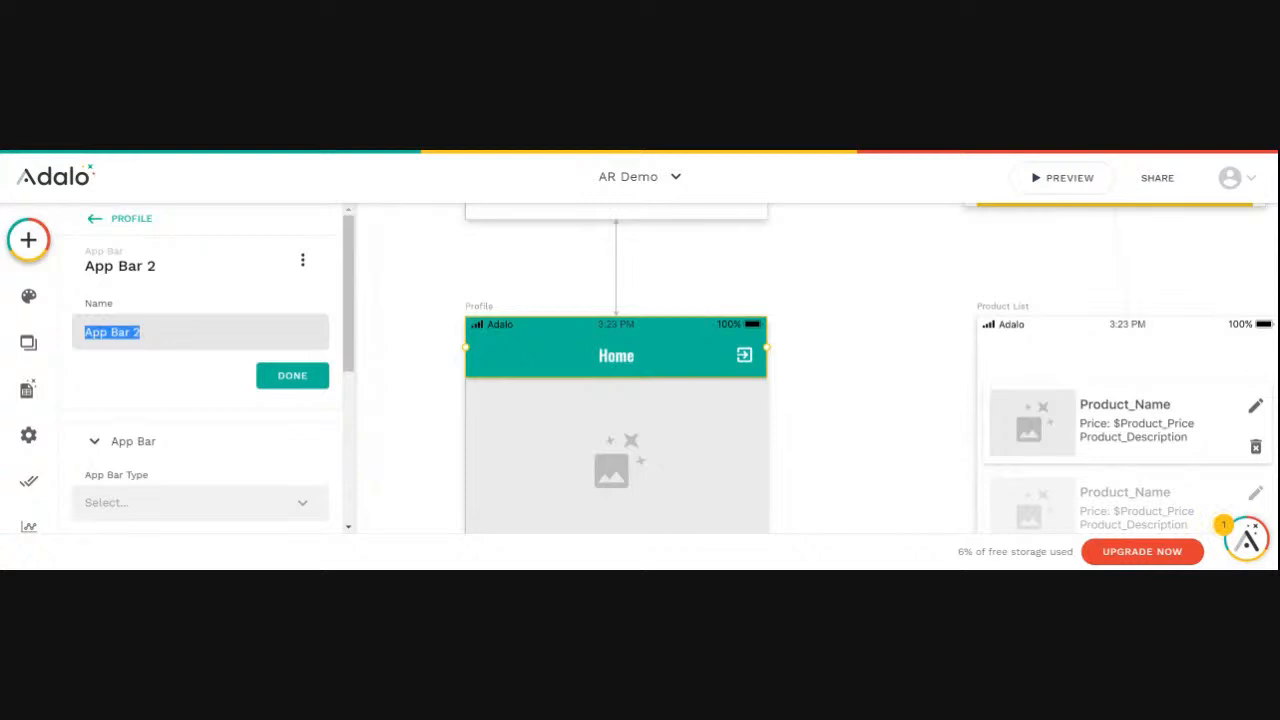
{"action": "type", "text": "Profile"}
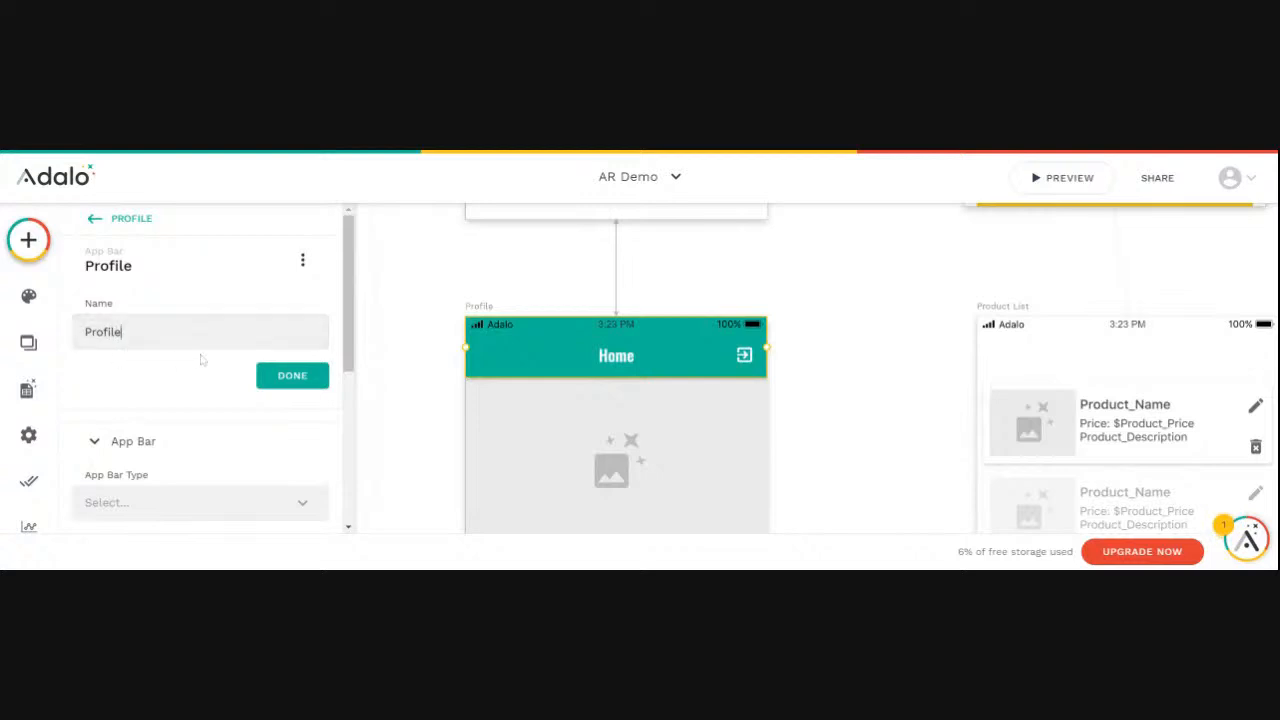
- Enable the left icon on the Profile app bar and set it to arrow_back
{"action": "scroll", "coordinate": [222, 378], "scroll_direction": "down", "scroll_amount": 1}
{"action": "scroll", "coordinate": [222, 378], "scroll_direction": "down", "scroll_amount": 3}
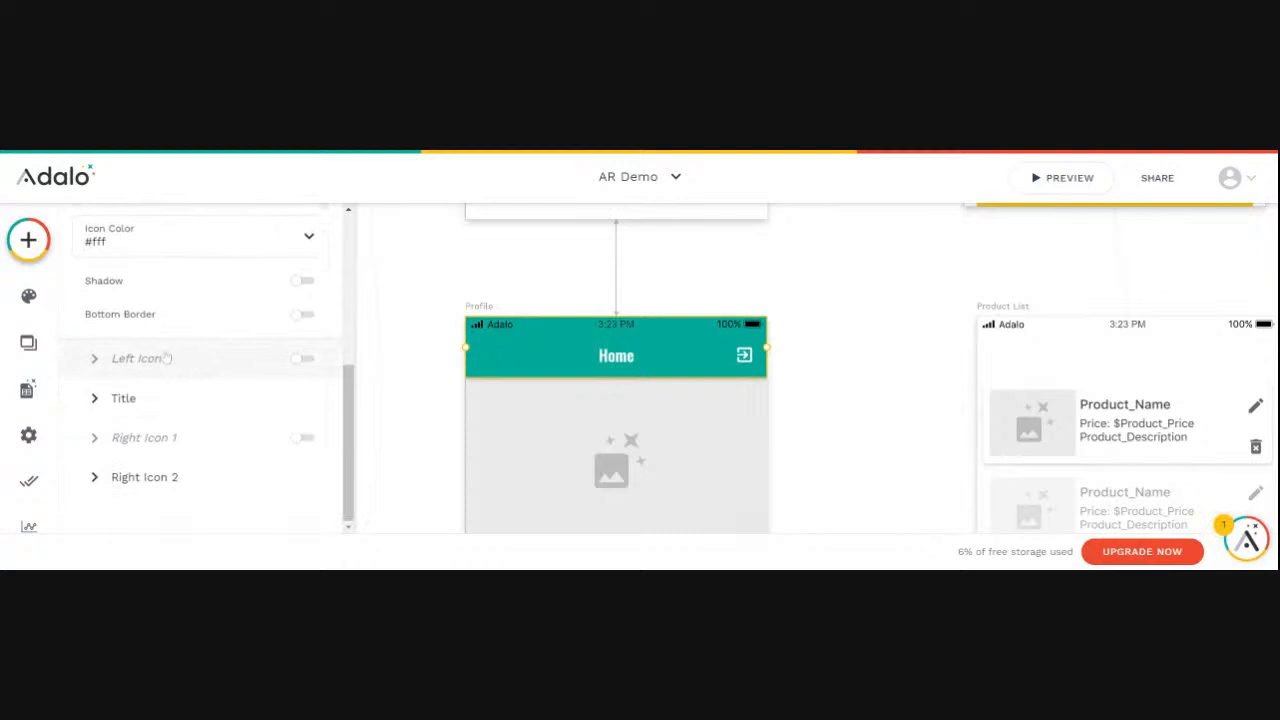
{"action": "left_click", "coordinate": [309, 362]}
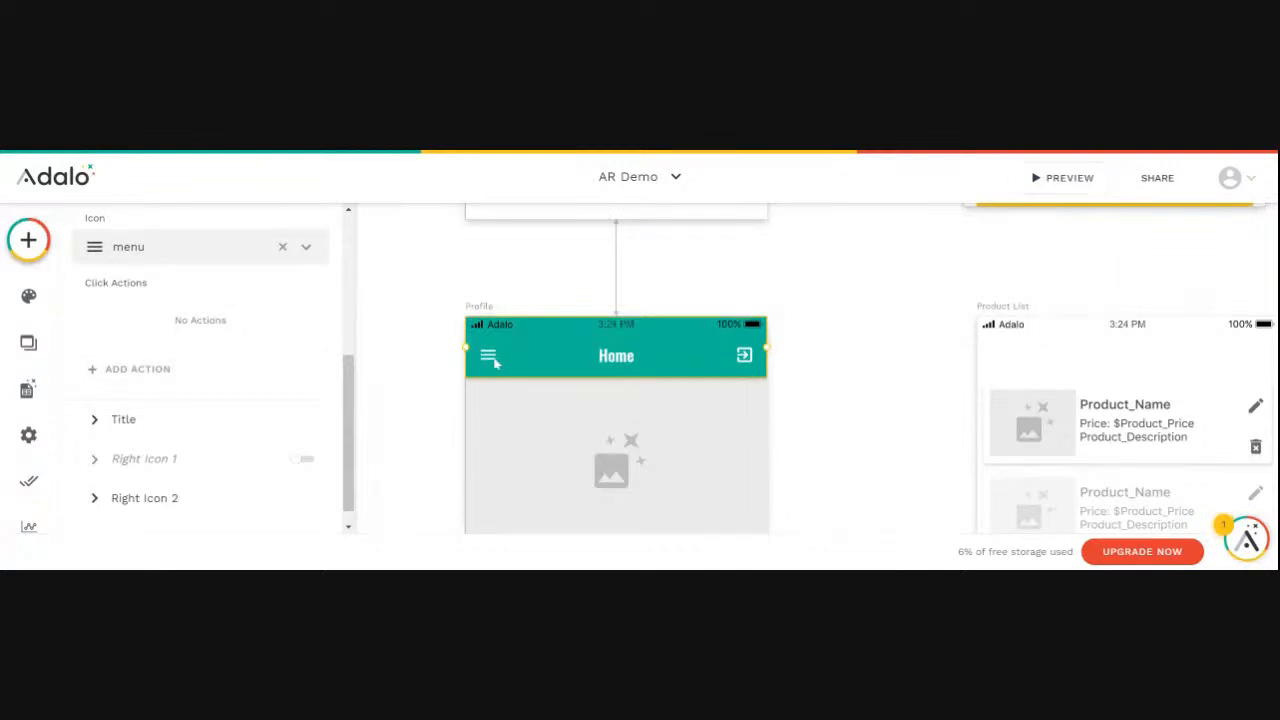
{"action": "left_click", "coordinate": [101, 255]}
{"action": "type", "text": "arro"}
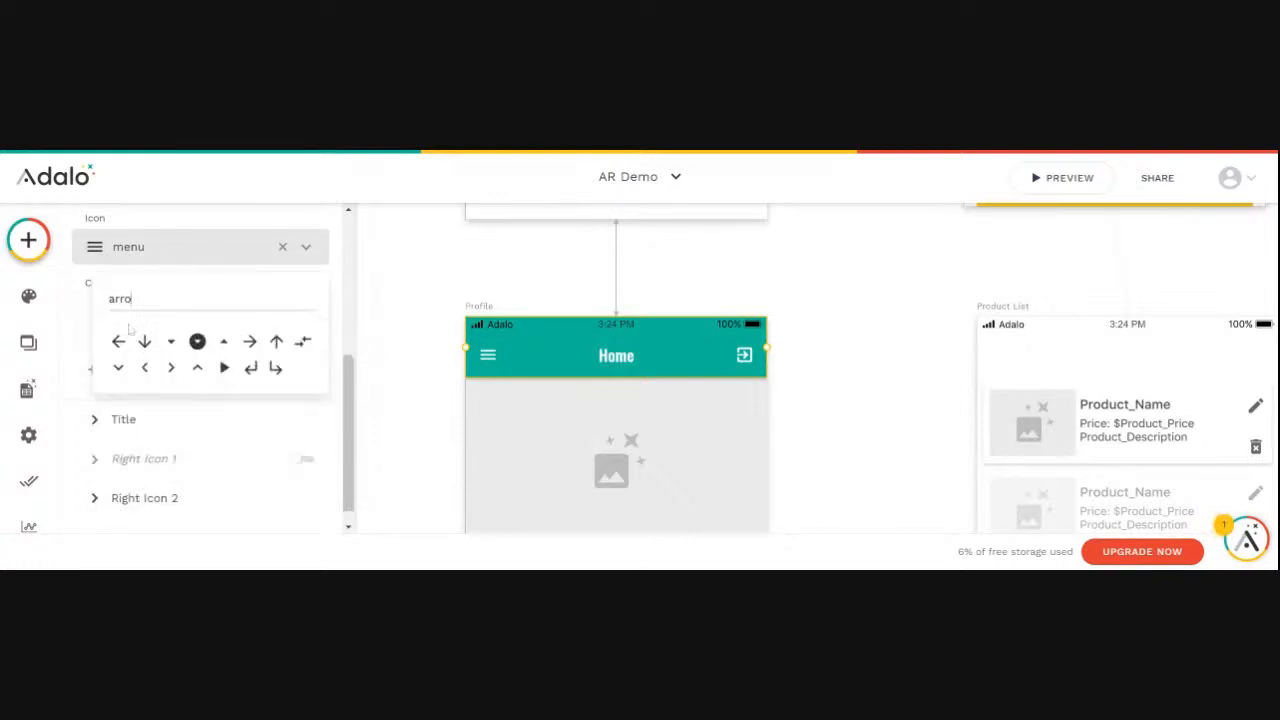
{"action": "left_click", "coordinate": [118, 341]}
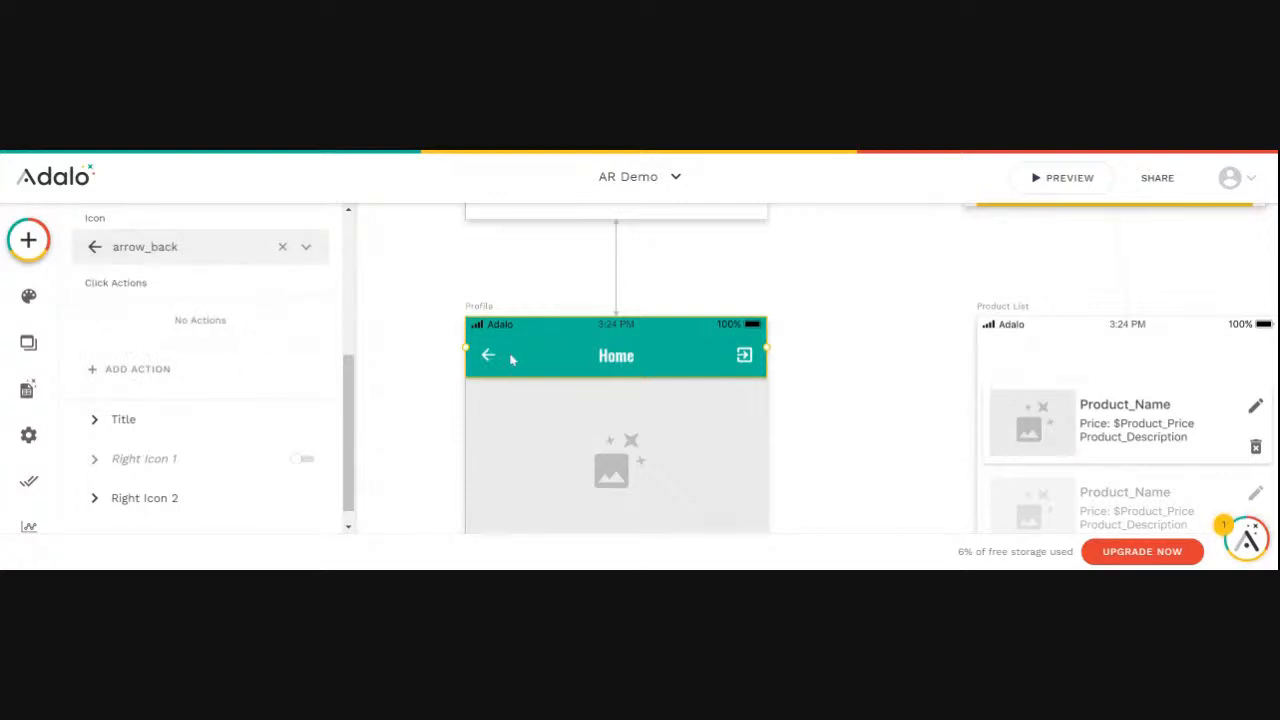
- Add a Link > Back action to the Profile app bar's left icon, keeping the Auto transition
{"action": "left_click", "coordinate": [137, 372]}
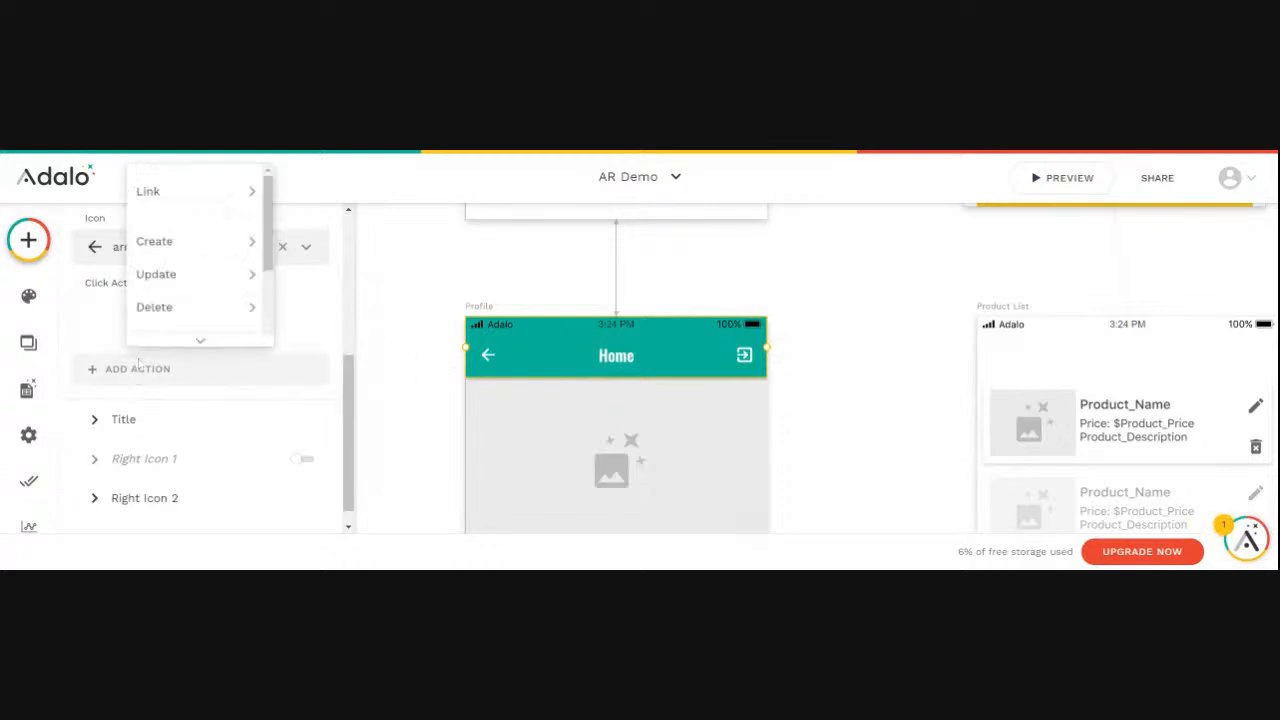
{"action": "mouse_move", "coordinate": [172, 196]}
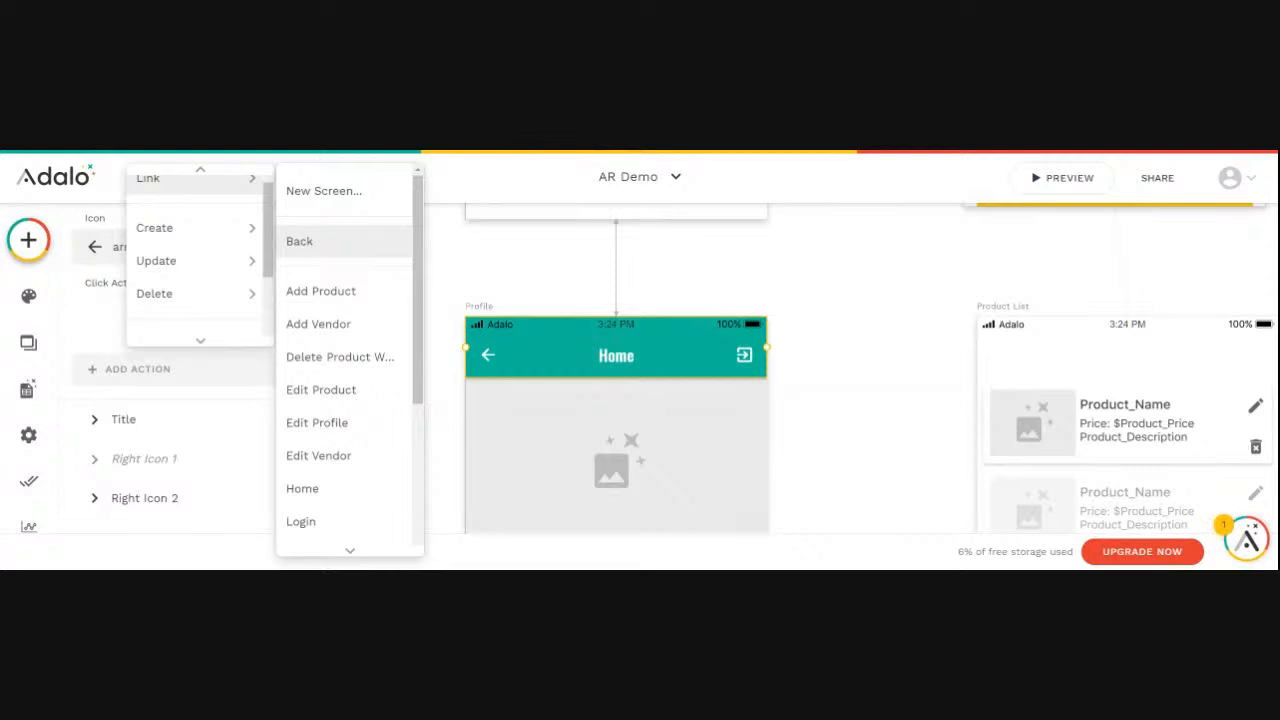
{"action": "left_click", "coordinate": [299, 241]}
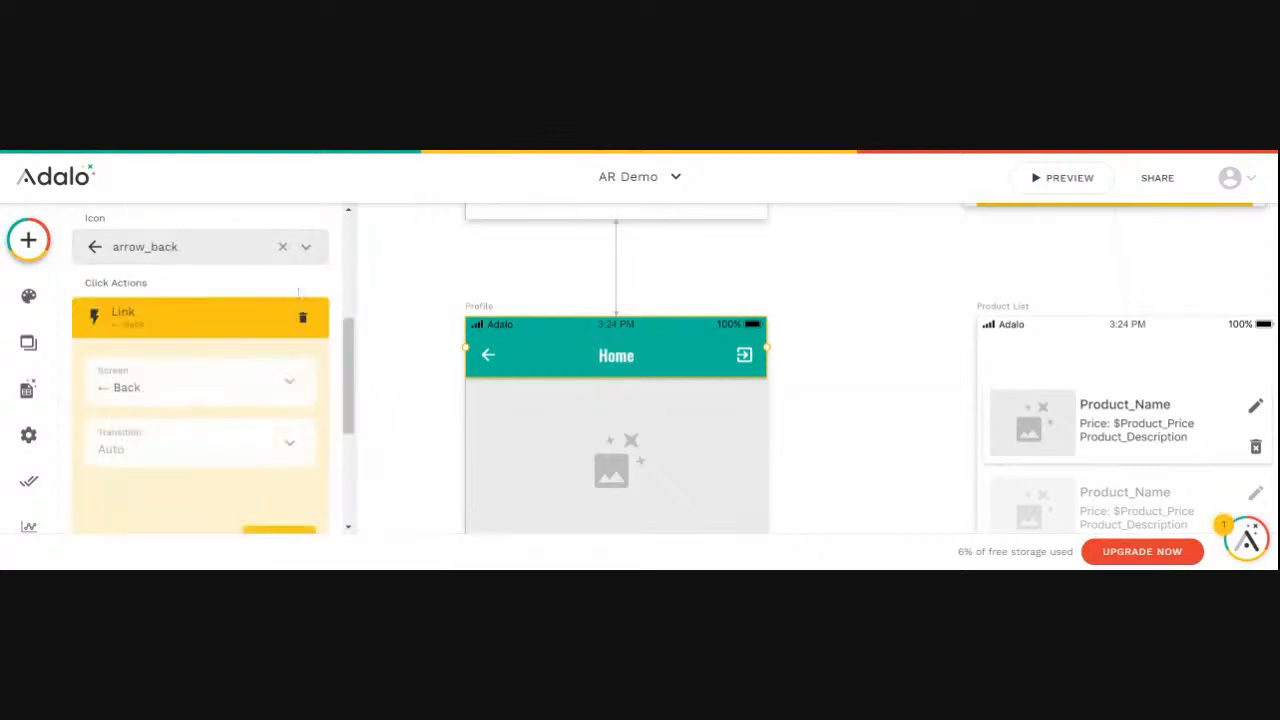
{"action": "scroll", "coordinate": [245, 420], "scroll_direction": "down", "scroll_amount": 1}
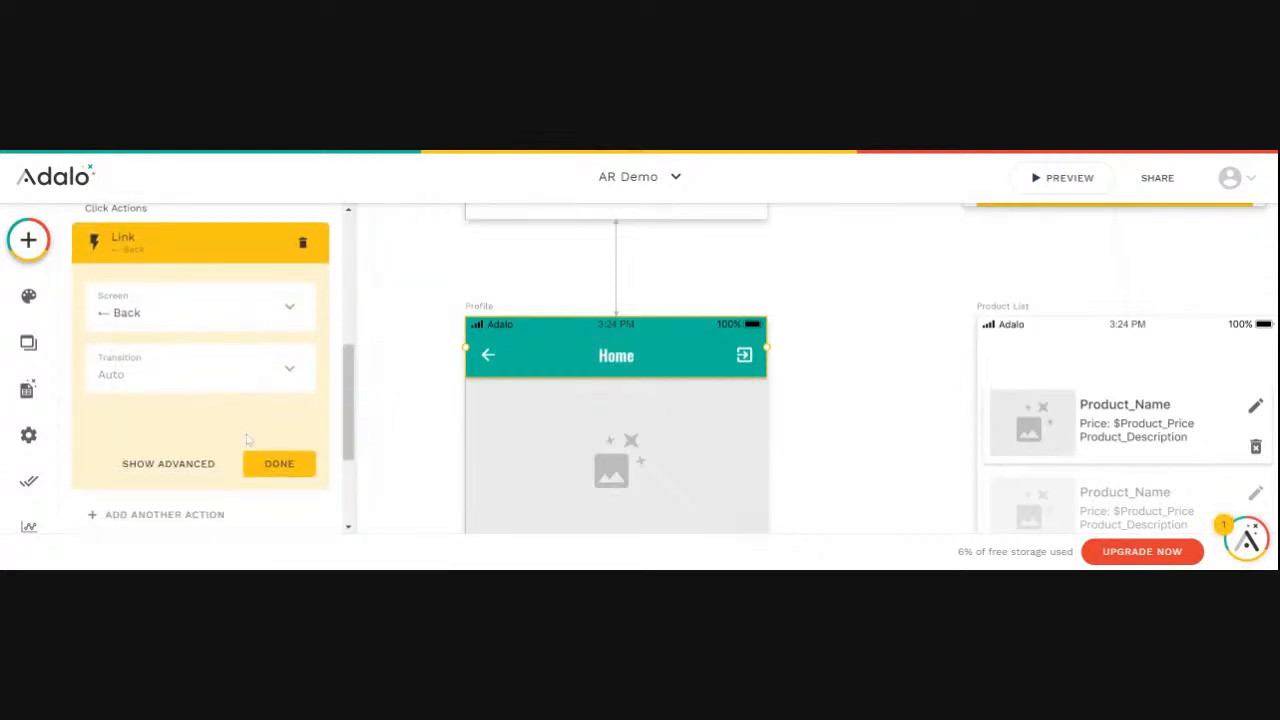
{"action": "left_click", "coordinate": [163, 382]}
{"action": "left_click", "coordinate": [157, 378]}
{"action": "left_click", "coordinate": [277, 470]}
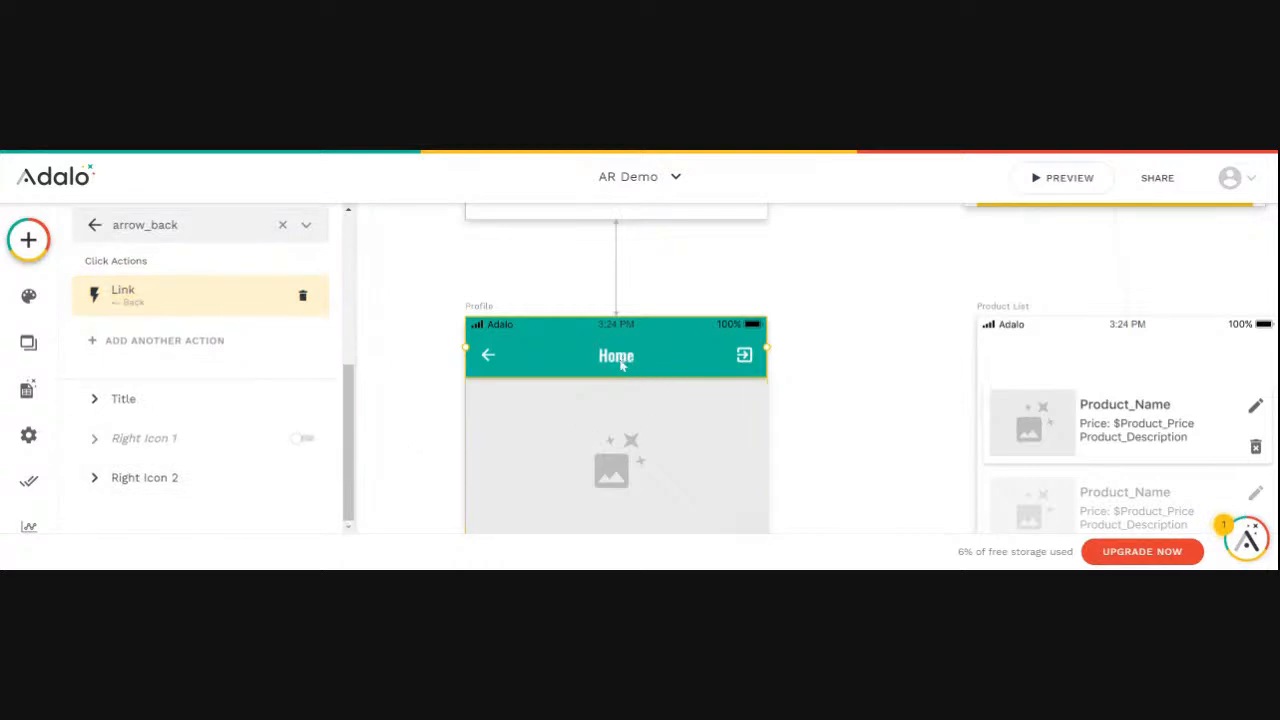
- Set the title text of the Profile screen's app bar to Profile and deselect the bar
{"action": "left_click", "coordinate": [119, 398]}
{"action": "double_click", "coordinate": [100, 335]}
{"action": "type", "text": "Profile"}
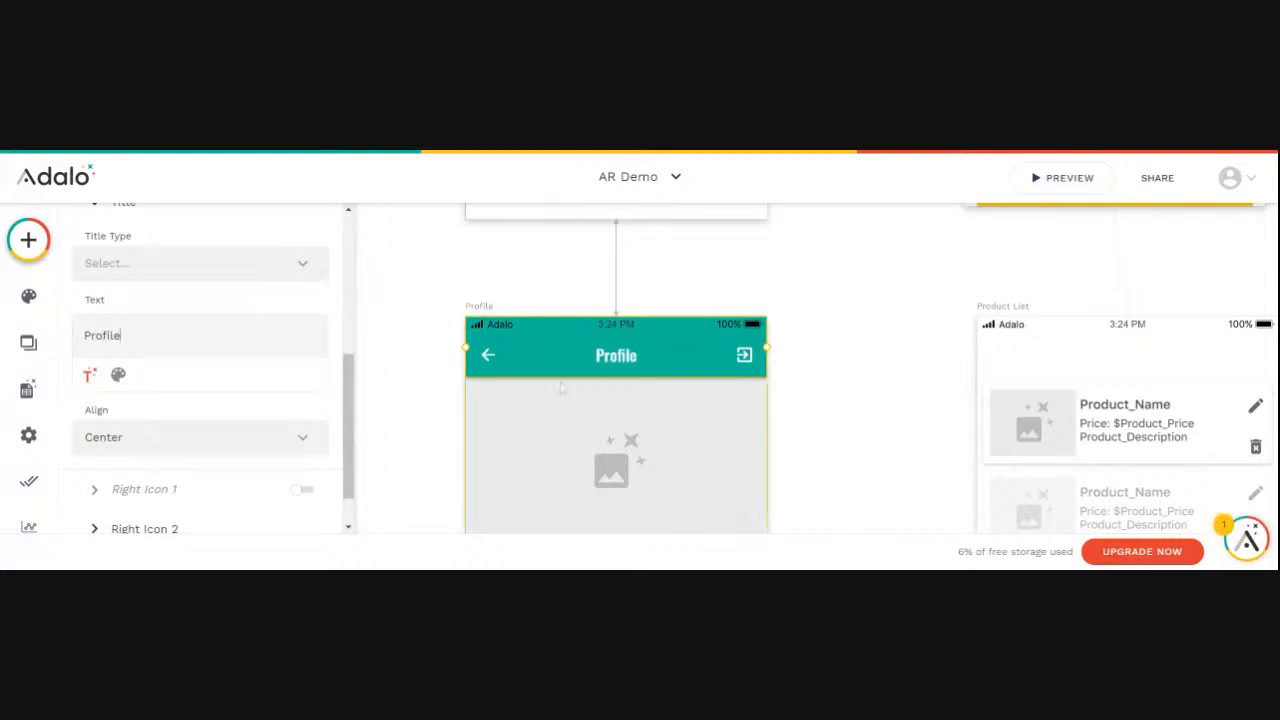
{"action": "left_click", "coordinate": [801, 418]}
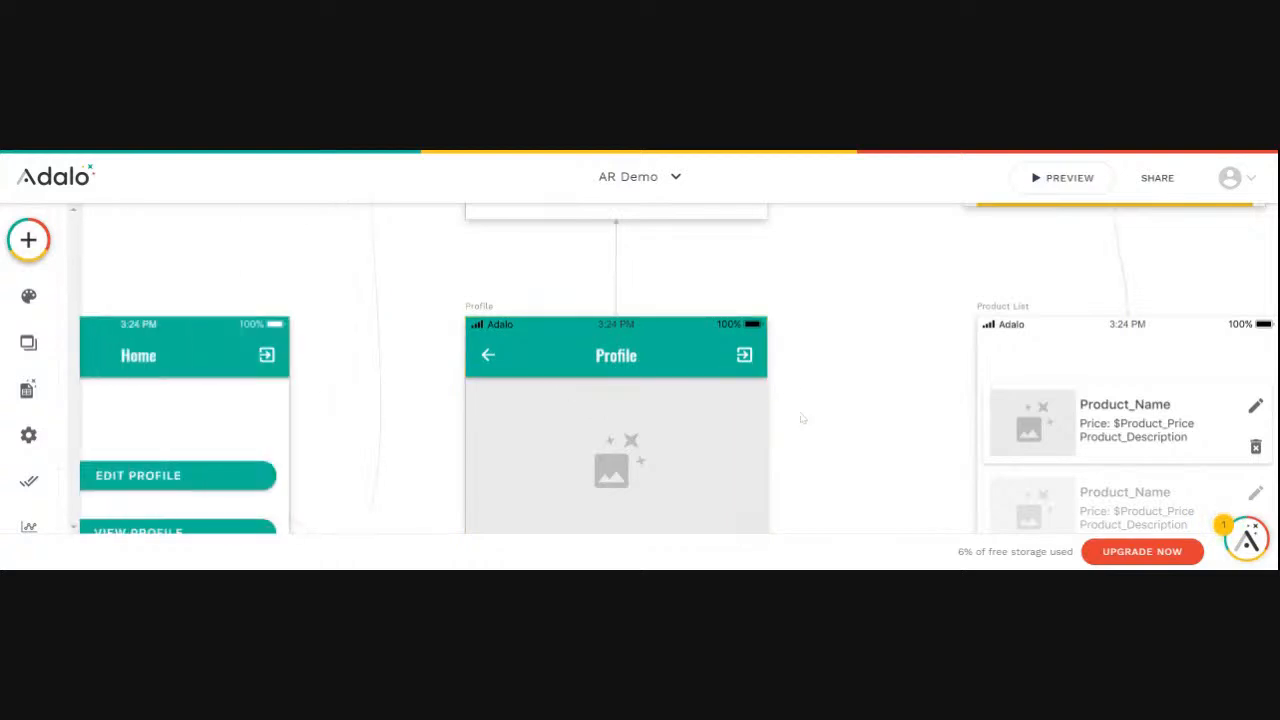
- Copy the Profile screen's app bar and paste it onto the Product List screen
{"action": "scroll", "coordinate": [686, 380], "scroll_direction": "down", "scroll_amount": 5}
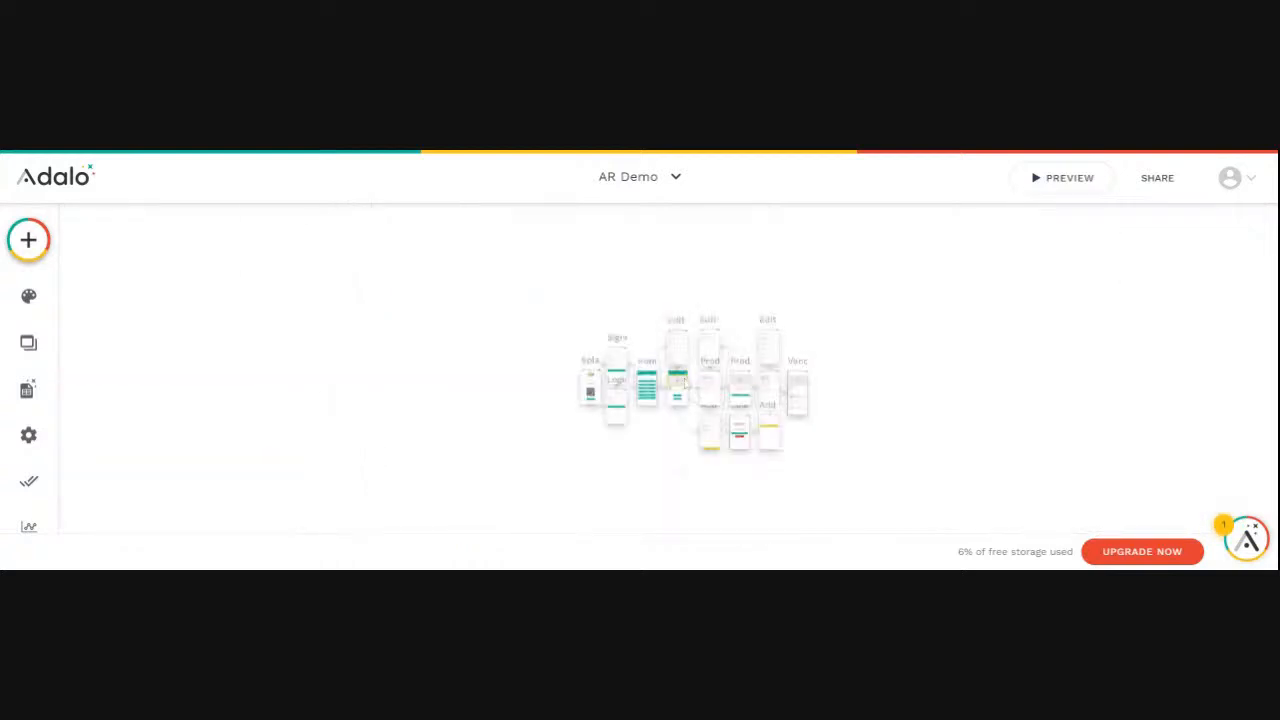
{"action": "scroll", "coordinate": [683, 384], "scroll_direction": "up", "scroll_amount": 5}
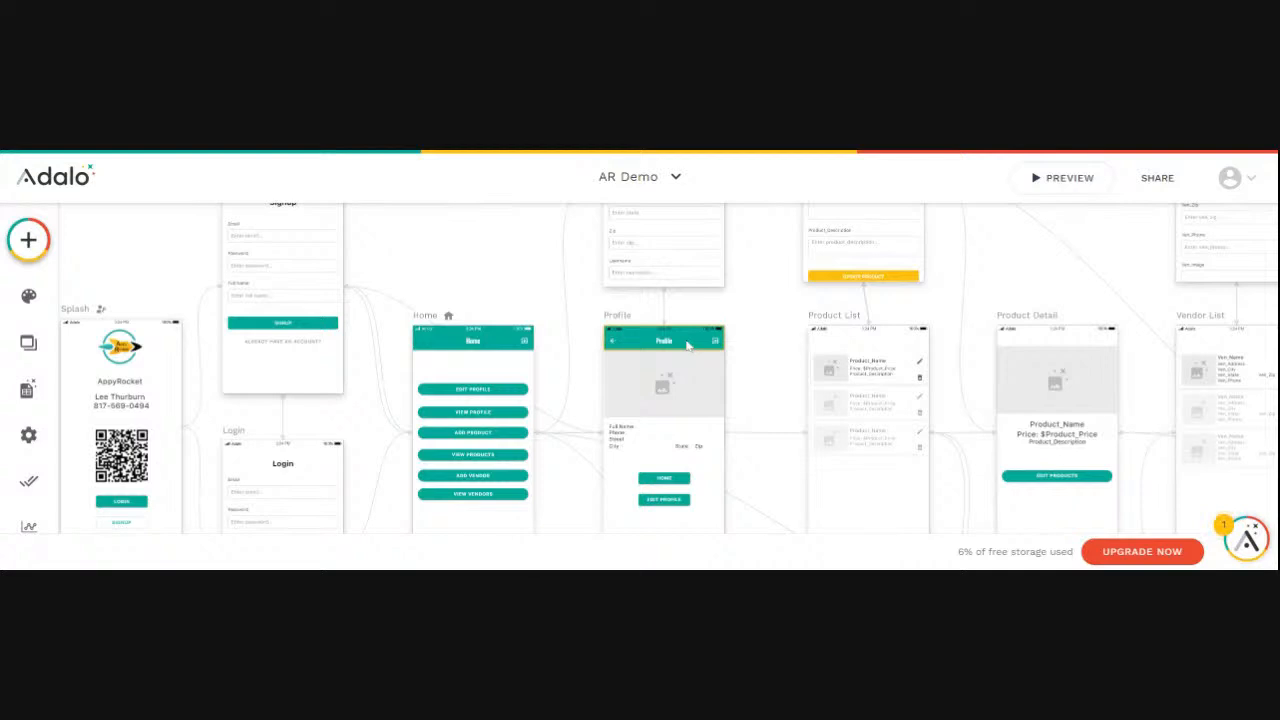
{"action": "left_click", "coordinate": [687, 345]}
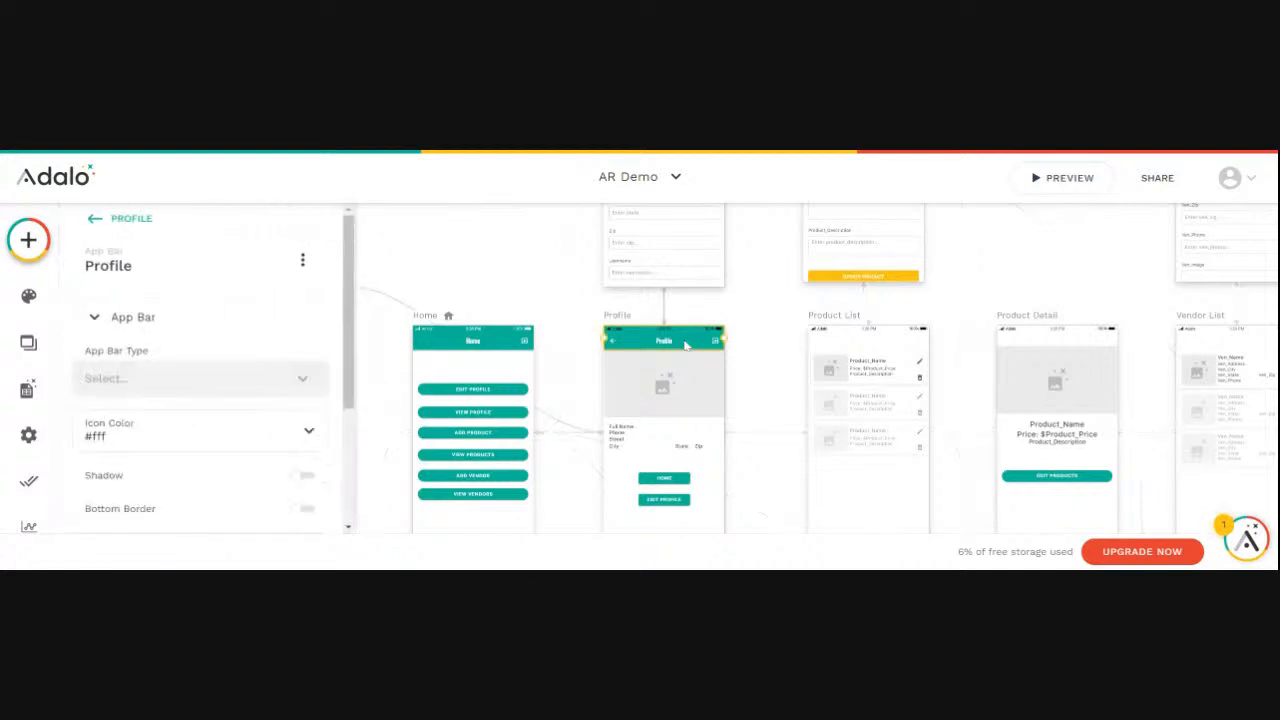
{"action": "left_click", "coordinate": [810, 326]}
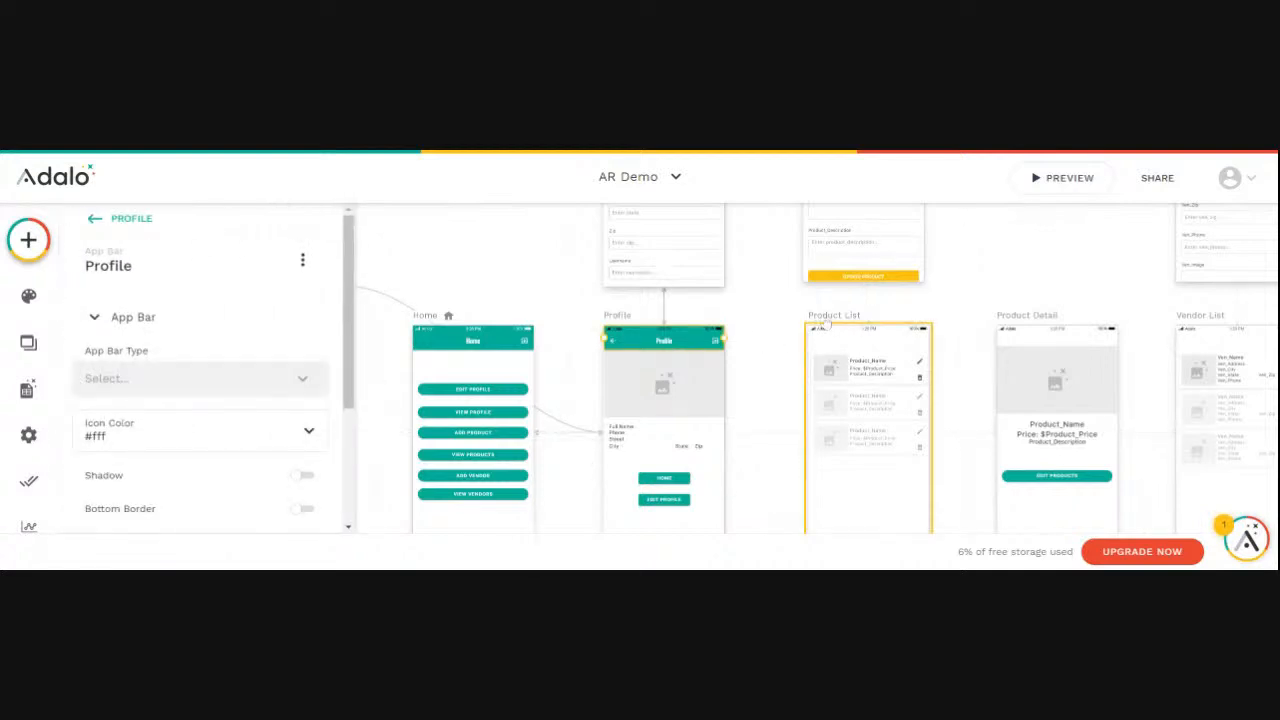
{"action": "left_click", "coordinate": [813, 338]}
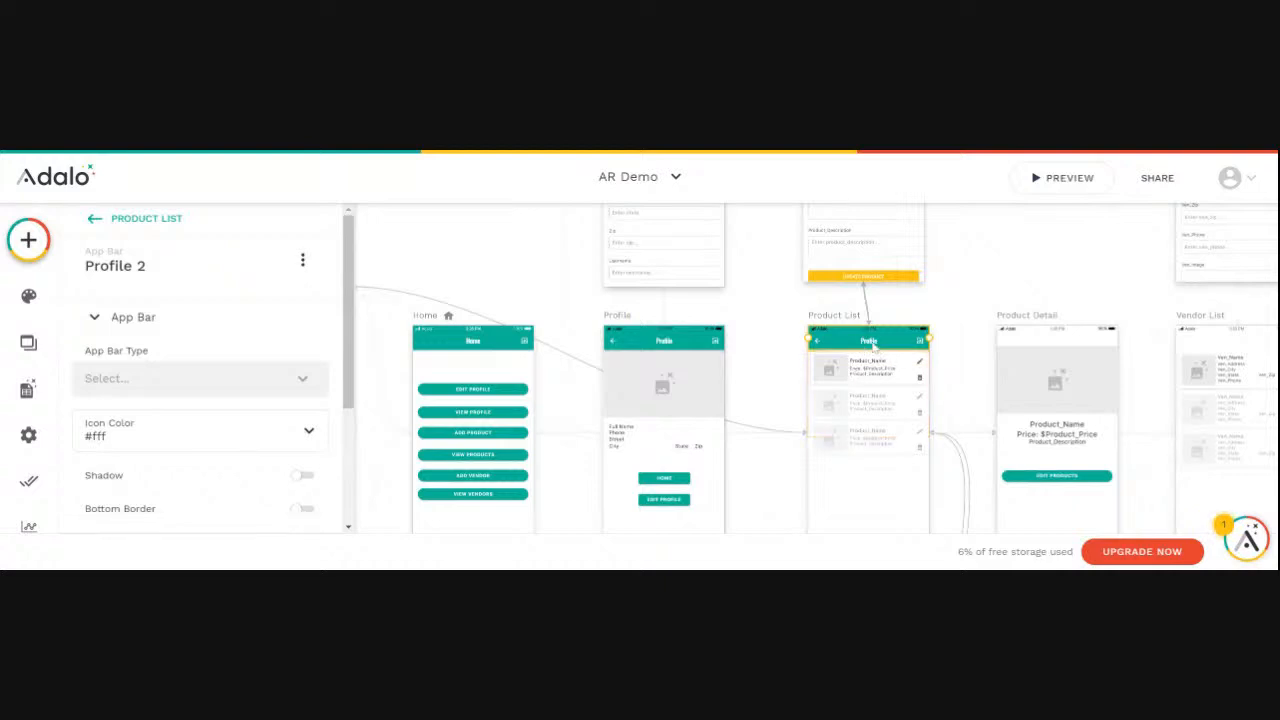
- Rename the pasted app bar component on the Product List screen as Product List
{"action": "left_click", "coordinate": [142, 272]}
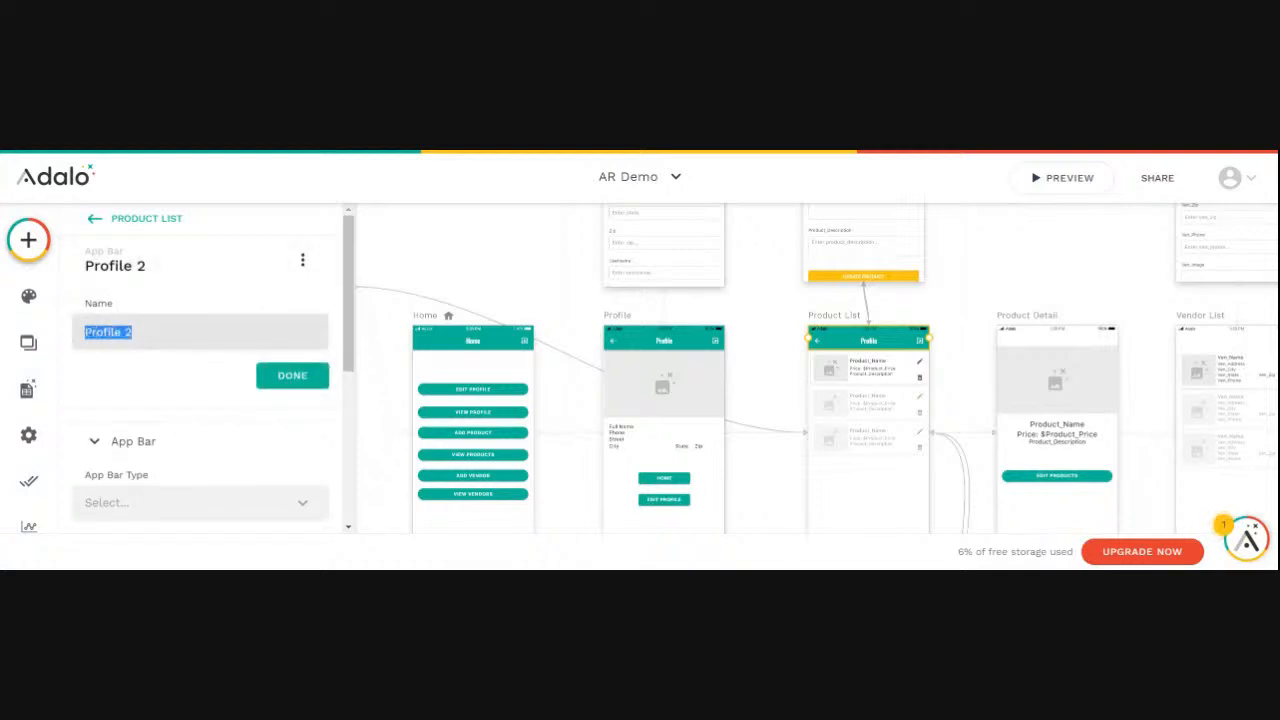
{"action": "type", "text": "Product List"}
{"action": "left_click", "coordinate": [300, 377]}
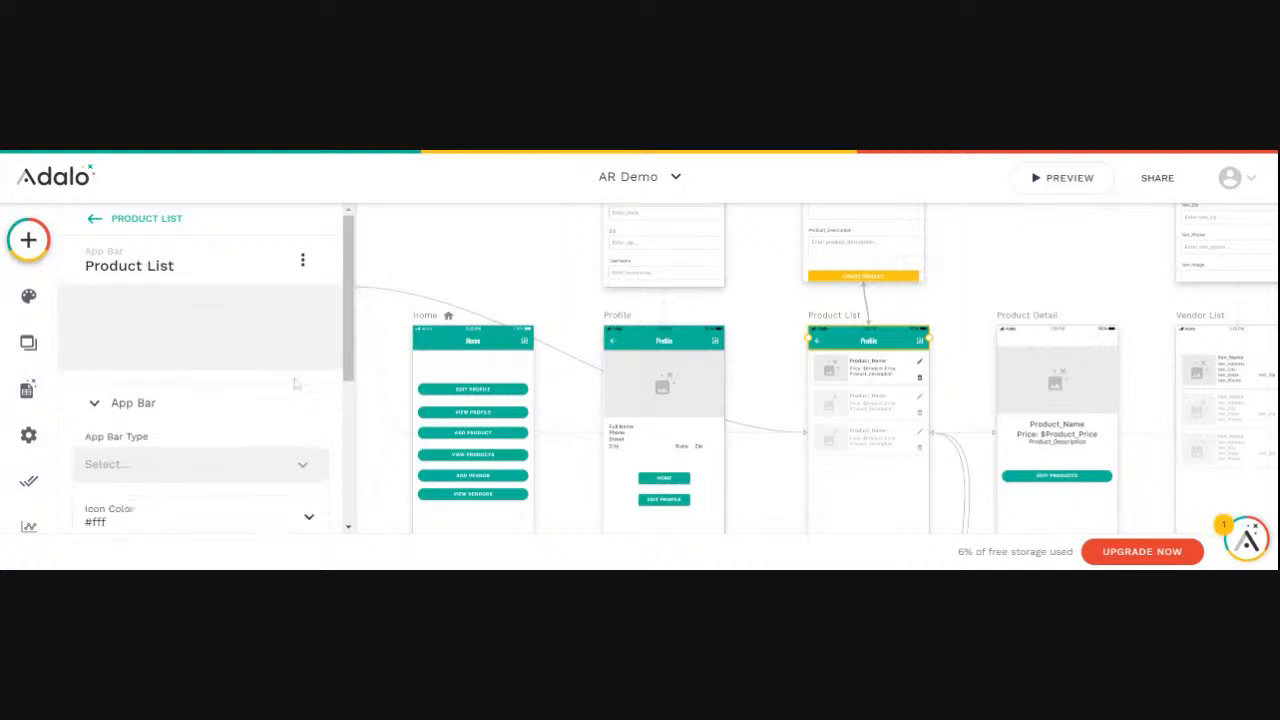
- Set the title text of the Product List screen's app bar to Product List
{"action": "scroll", "coordinate": [228, 385], "scroll_direction": "down", "scroll_amount": 3}
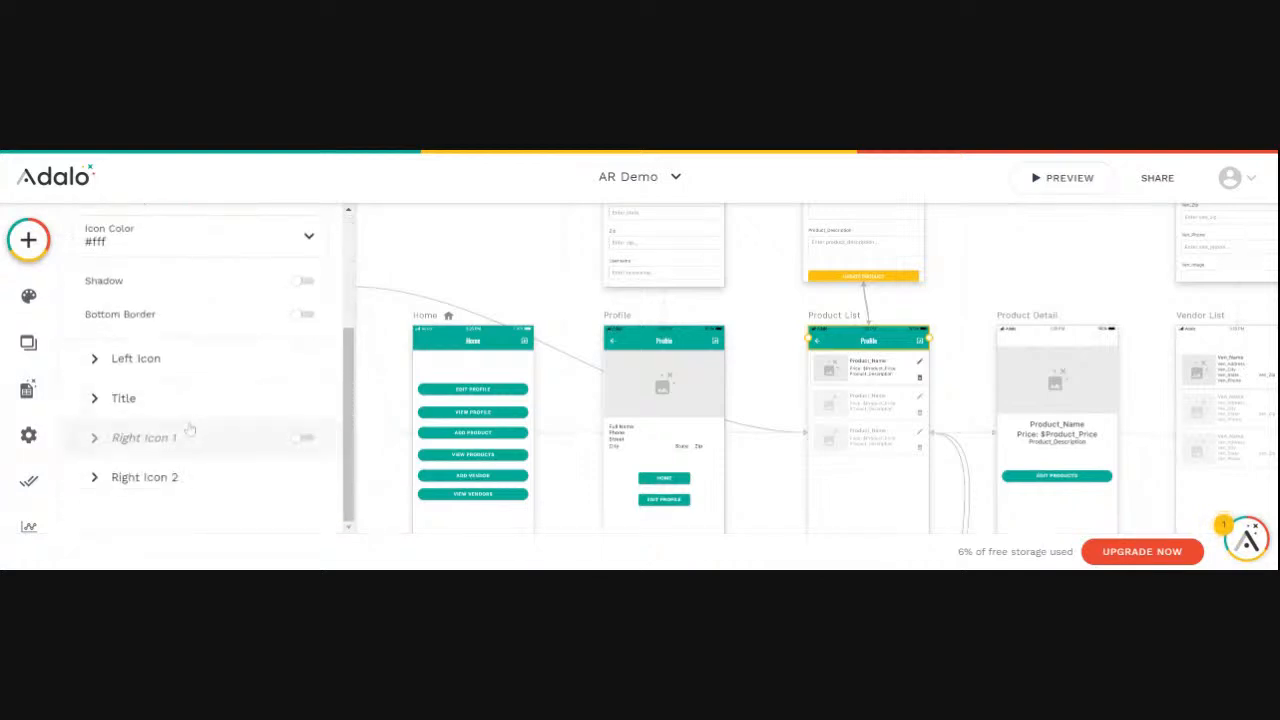
{"action": "left_click", "coordinate": [122, 398]}
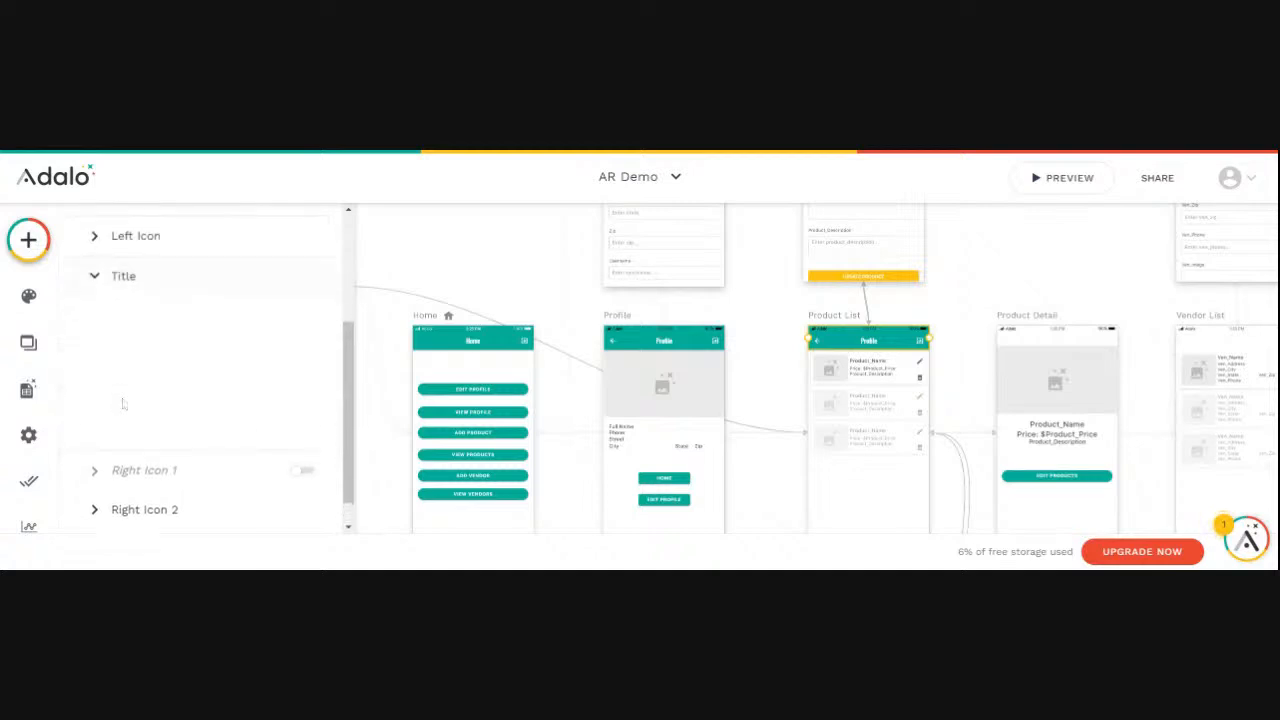
{"action": "double_click", "coordinate": [106, 374]}
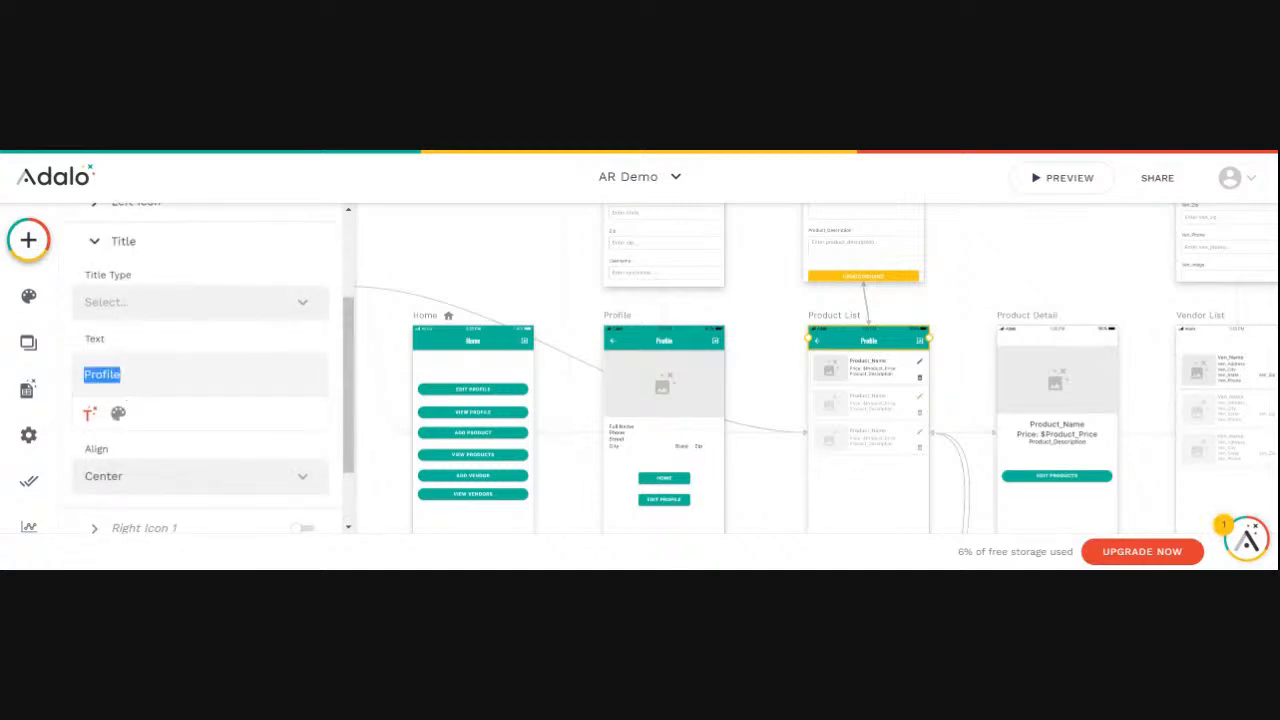
{"action": "type", "text": "Product List"}
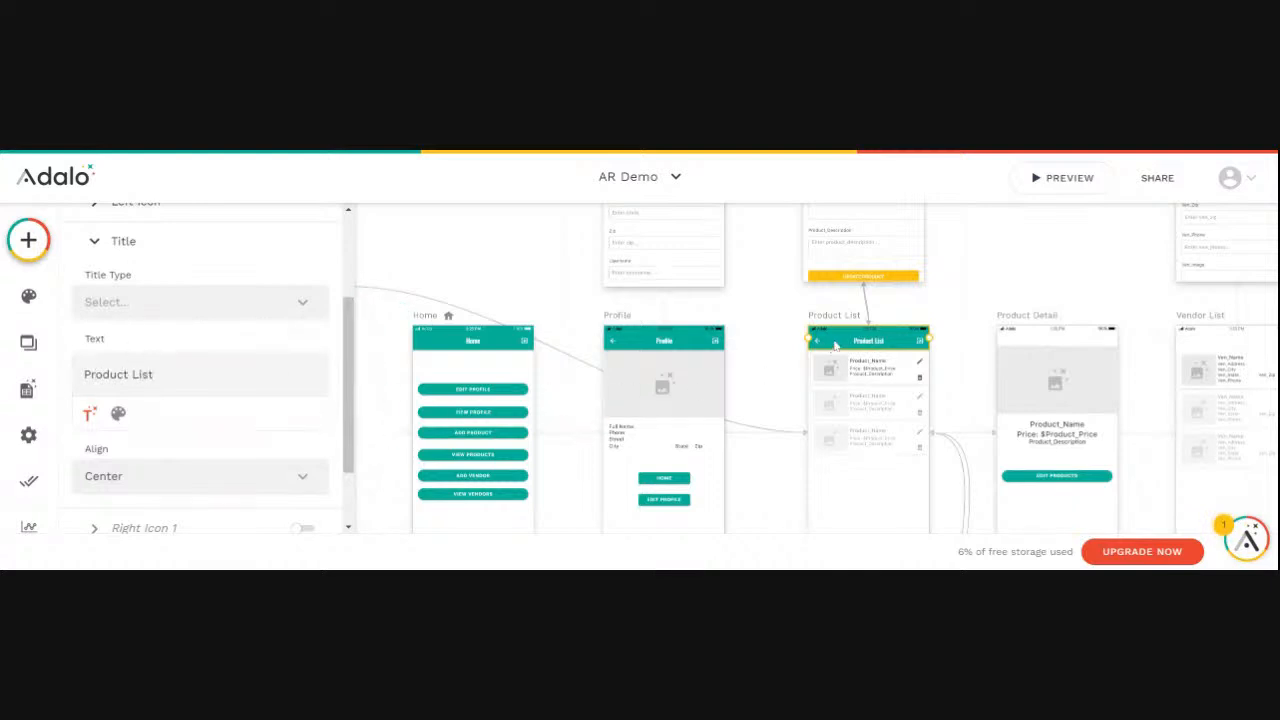
- Paste a copy of the Product List app bar onto the Product Detail screen and deselect it
{"action": "left_click", "coordinate": [1033, 320]}
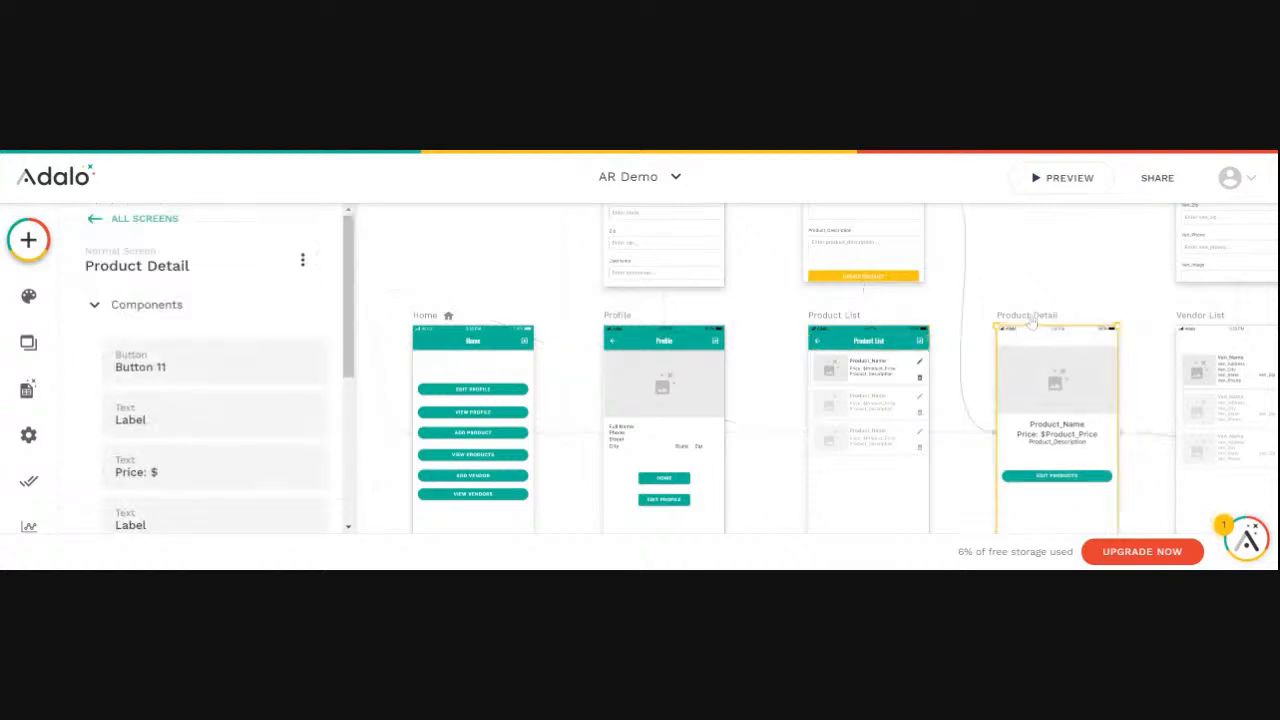
{"action": "key", "text": "ctrl+v"}
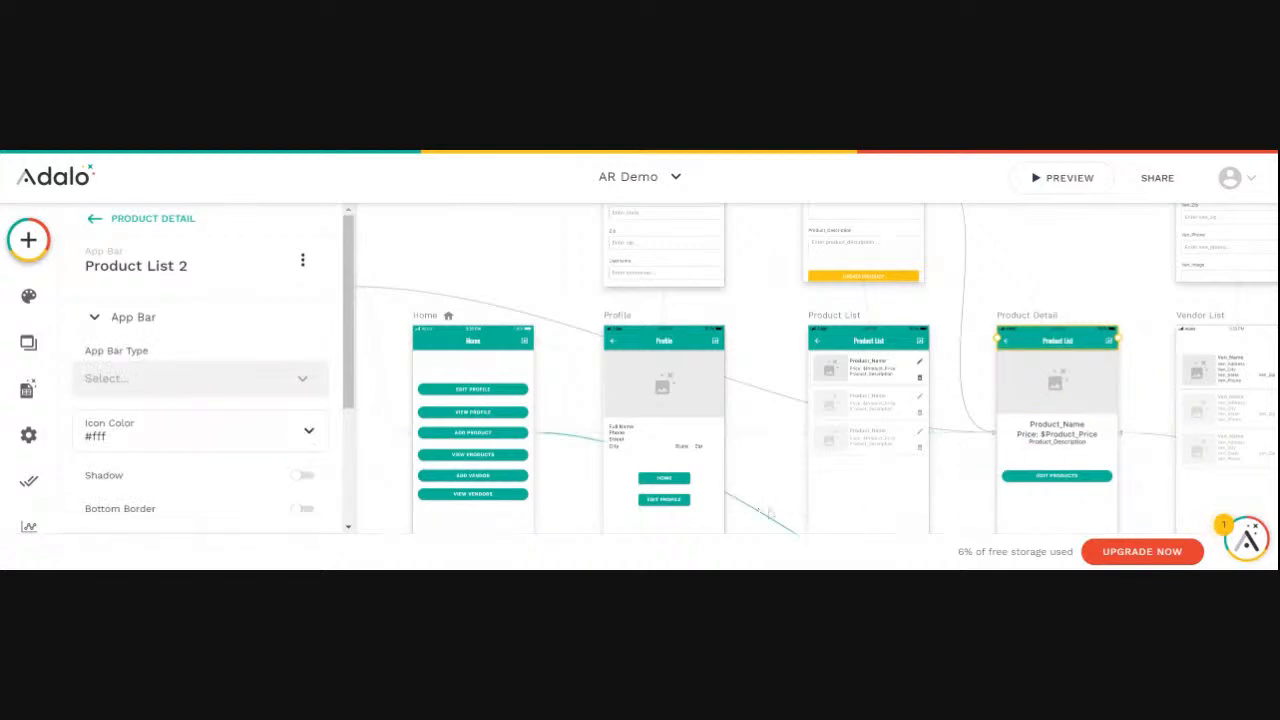
{"action": "left_click", "coordinate": [760, 470]}
- Move the product image on the Product Detail screen slightly down so it sits directly below the app bar
{"action": "scroll", "coordinate": [786, 488], "scroll_direction": "right", "scroll_amount": 5}
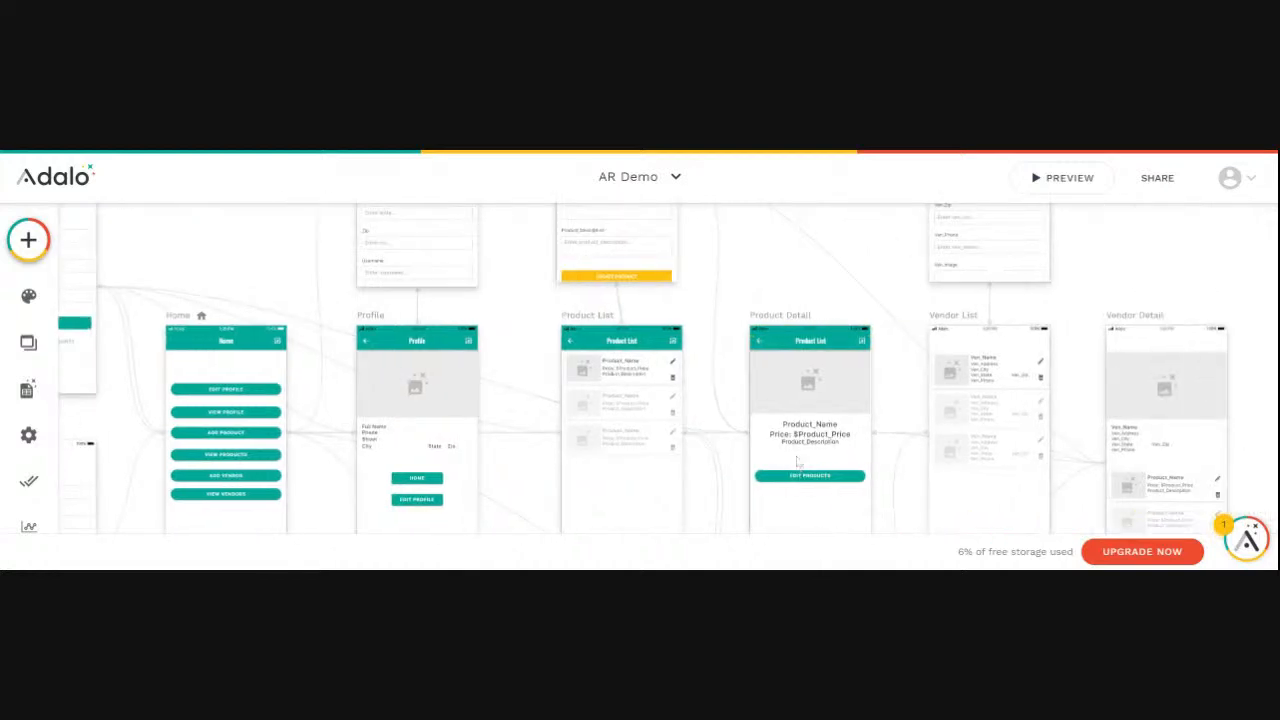
{"action": "scroll", "coordinate": [796, 456], "scroll_direction": "up", "scroll_amount": 3}
{"action": "scroll", "coordinate": [796, 452], "scroll_direction": "up", "scroll_amount": 3}
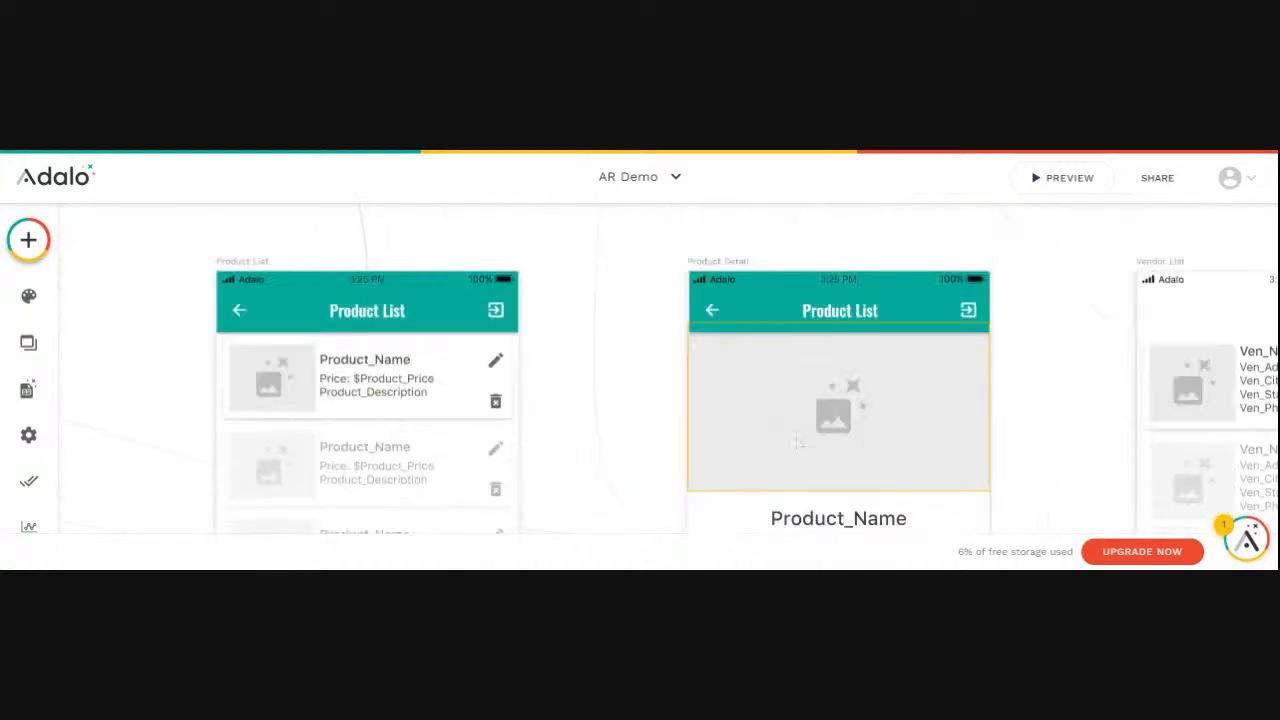
{"action": "left_click", "coordinate": [778, 360]}
{"action": "left_click_drag", "start_coordinate": [790, 357], "coordinate": [791, 366]}
{"action": "scroll", "coordinate": [848, 476], "scroll_direction": "down", "scroll_amount": 2}
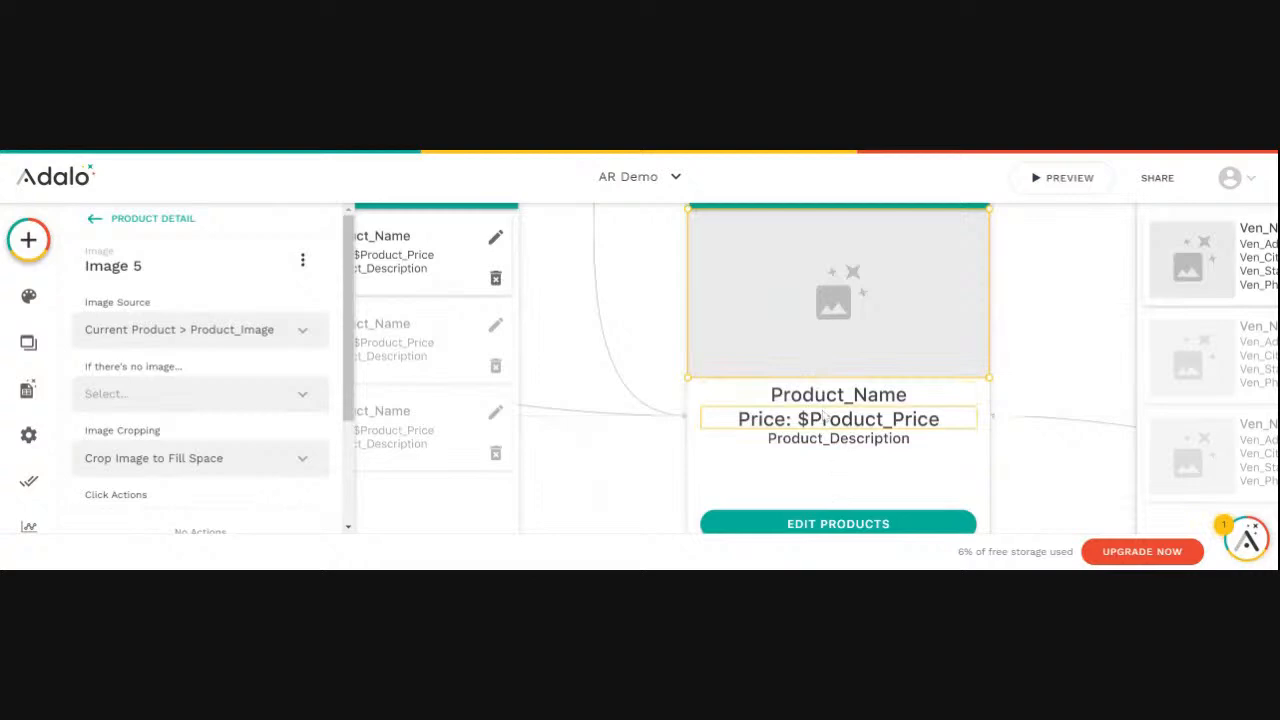
{"action": "scroll", "coordinate": [948, 374], "scroll_direction": "up", "scroll_amount": 2}
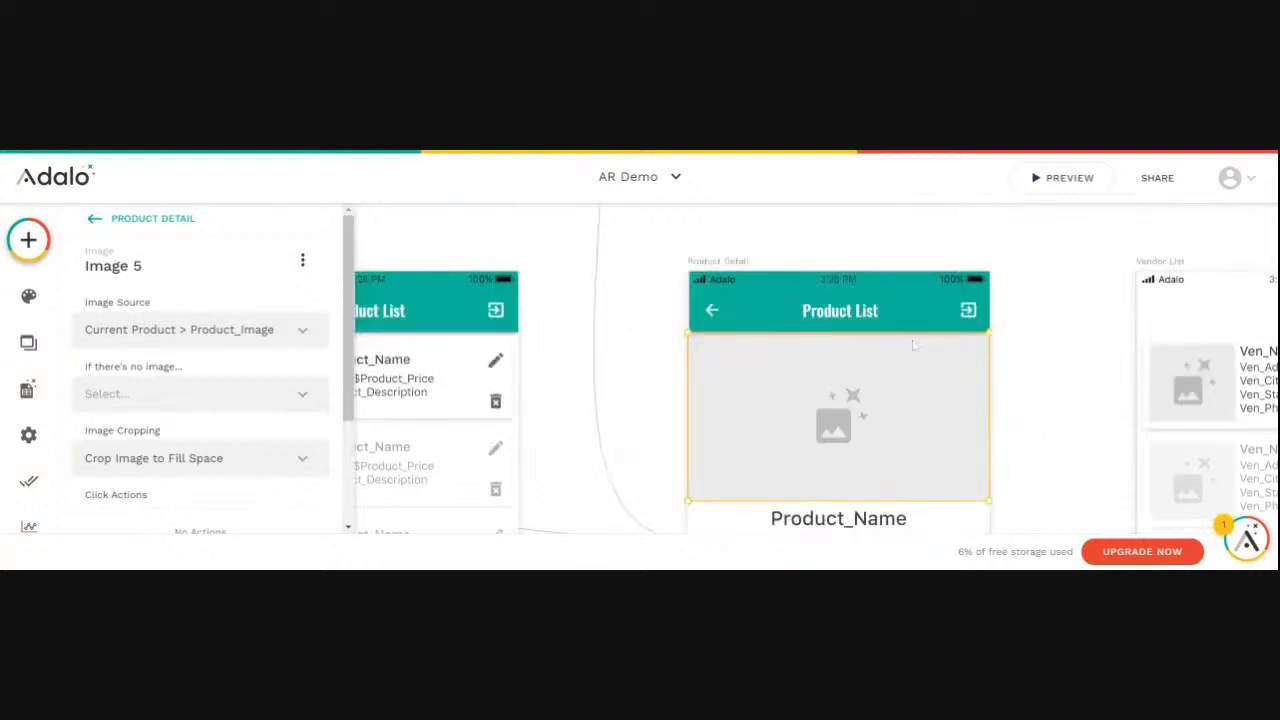
- Rename the pasted app bar component on the Product Detail screen as Product Detail
{"action": "left_click", "coordinate": [831, 316]}
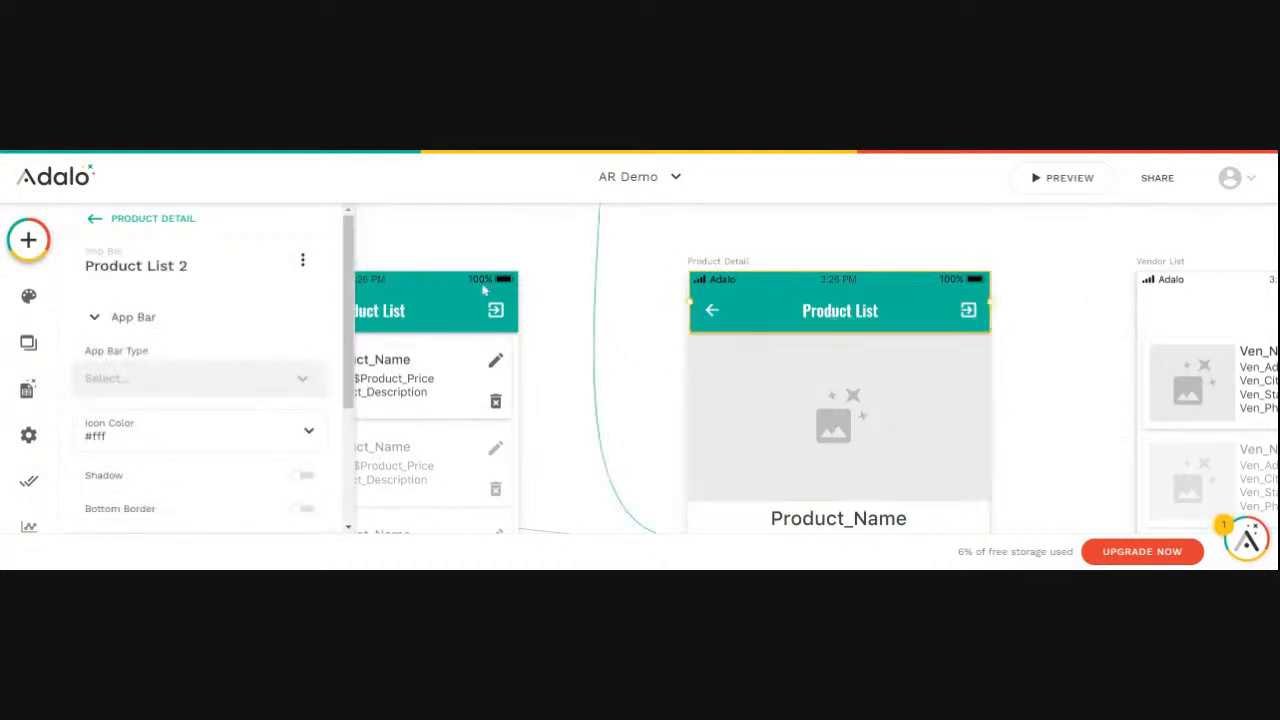
{"action": "left_click", "coordinate": [193, 268]}
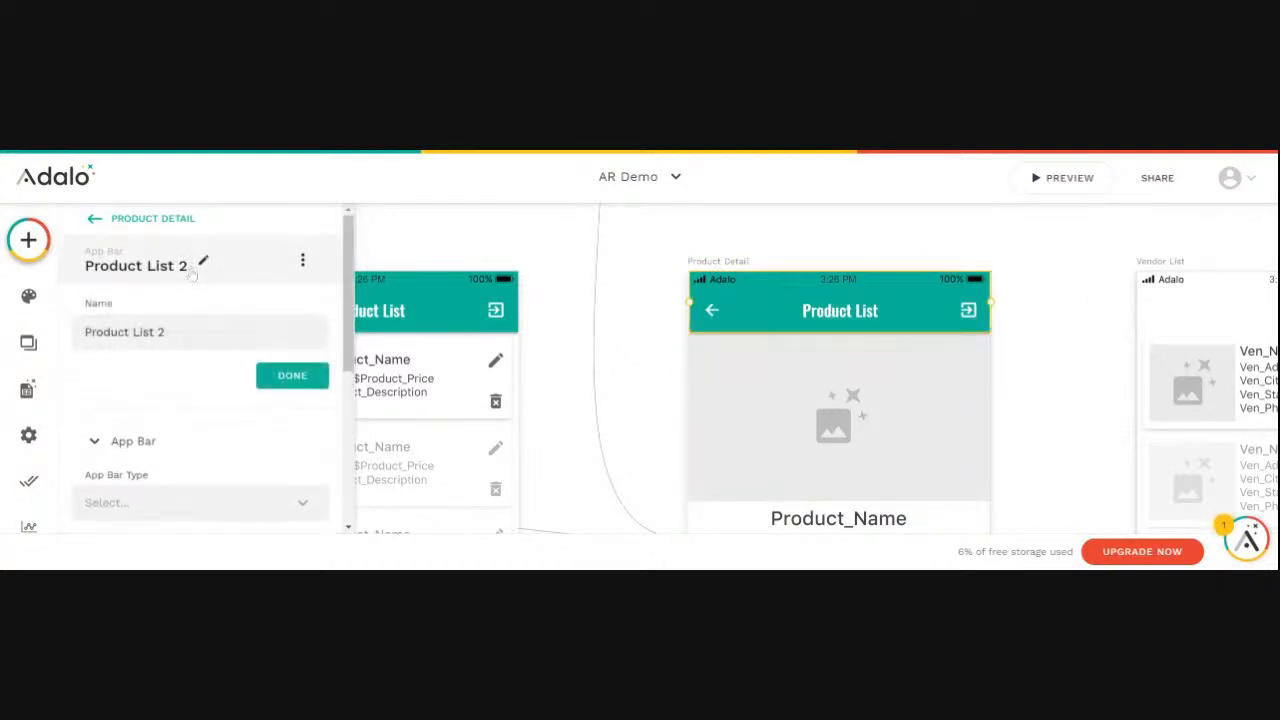
{"action": "left_click", "coordinate": [193, 271]}
{"action": "left_click", "coordinate": [187, 275]}
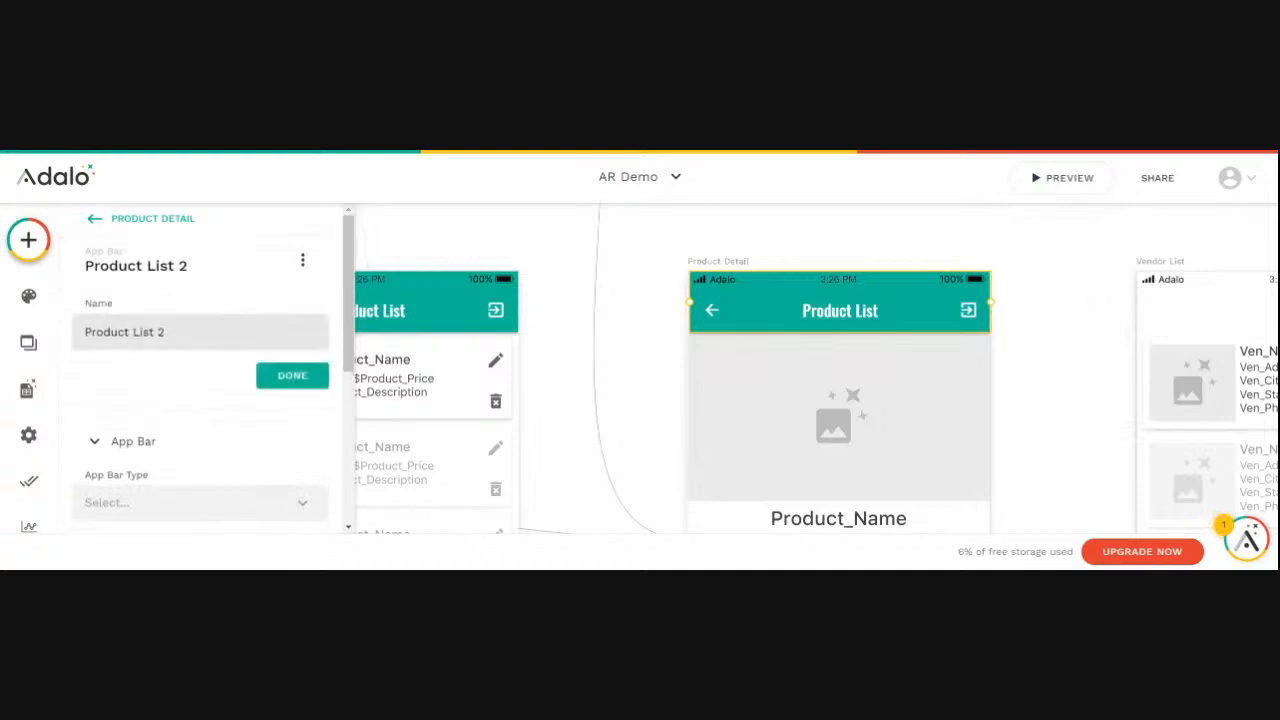
{"action": "key", "text": "BackSpace"}
{"action": "key", "text": "BackSpace"}
{"action": "key", "text": "BackSpace"}
{"action": "key", "text": "BackSpace"}
{"action": "key", "text": "BackSpace"}
{"action": "key", "text": "BackSpace"}
{"action": "type", "text": "Detail"}
{"action": "left_click", "coordinate": [292, 375]}
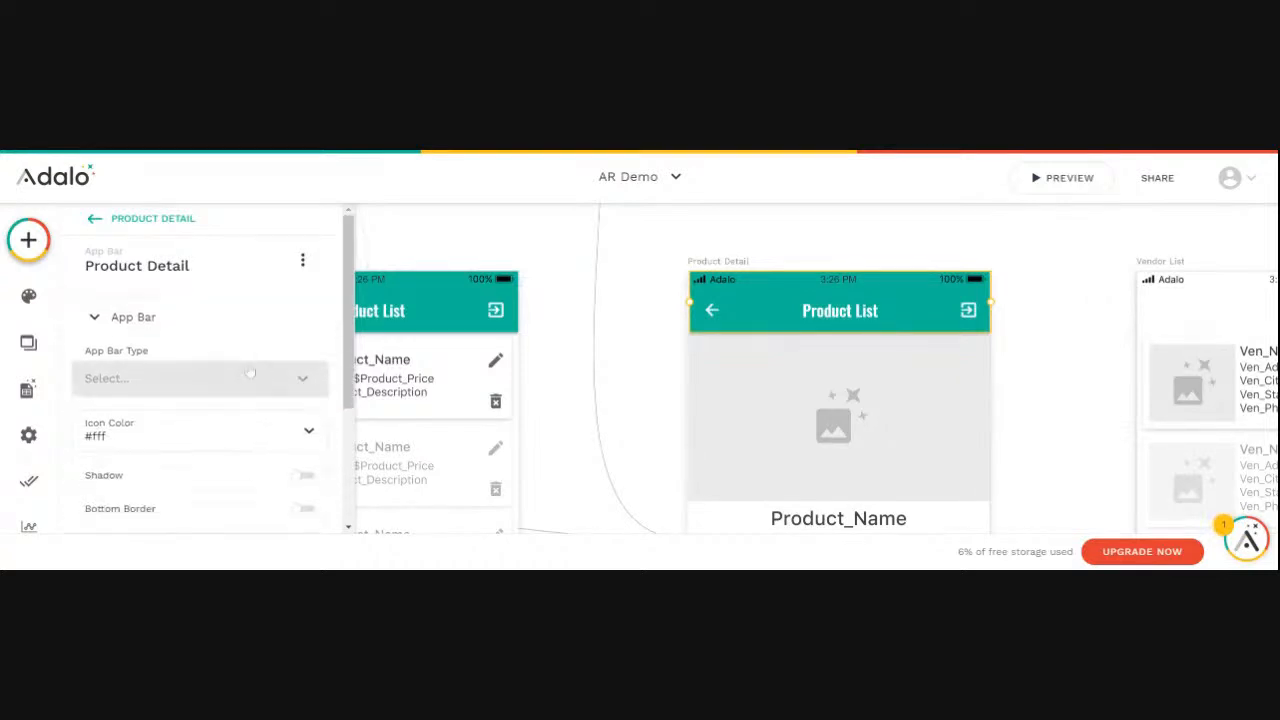
- Set the title text of the Product Detail screen's app bar to Product Detail
{"action": "scroll", "coordinate": [236, 390], "scroll_direction": "down", "scroll_amount": 1}
{"action": "scroll", "coordinate": [166, 436], "scroll_direction": "down", "scroll_amount": 1}
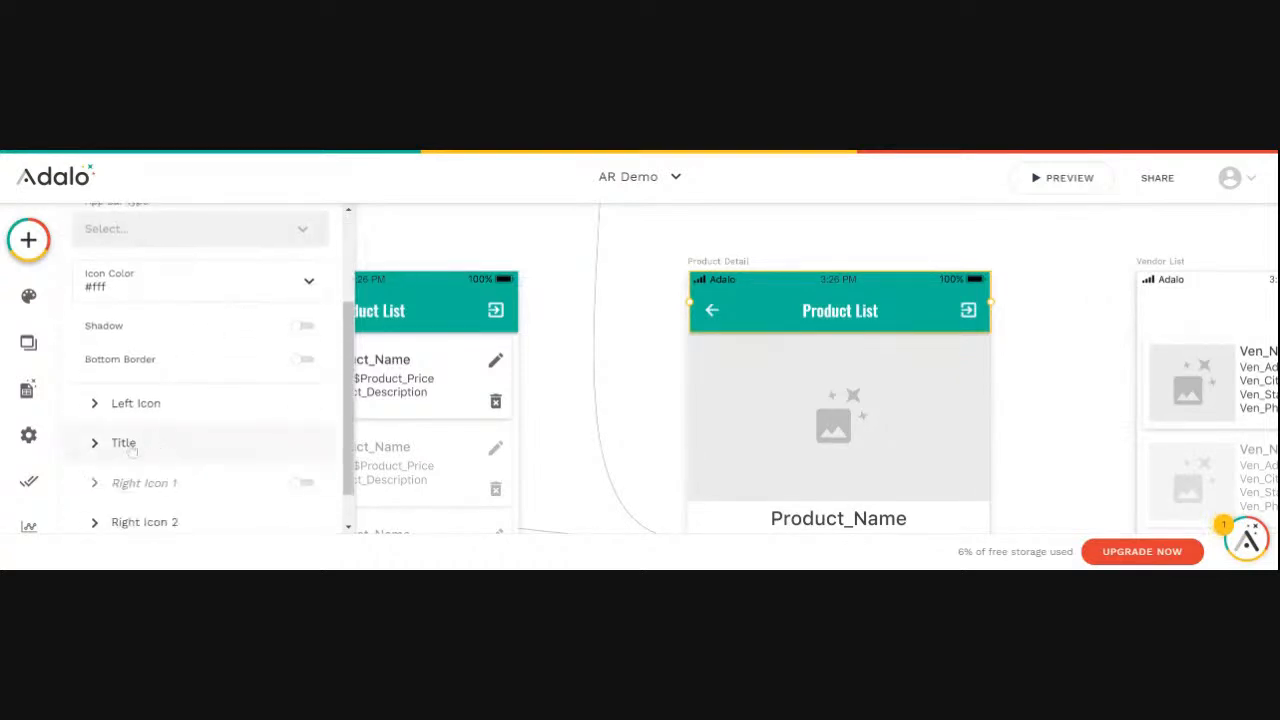
{"action": "left_click", "coordinate": [127, 443]}
{"action": "double_click", "coordinate": [142, 383]}
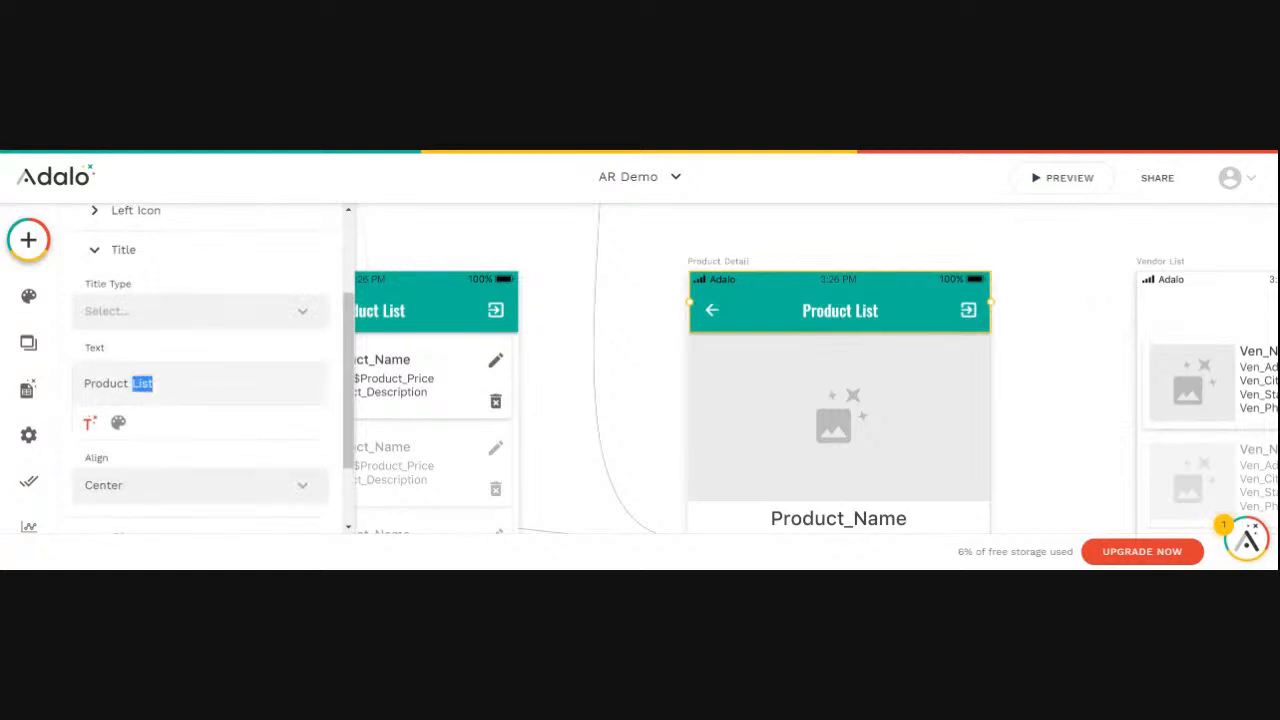
{"action": "type", "text": "Detail"}
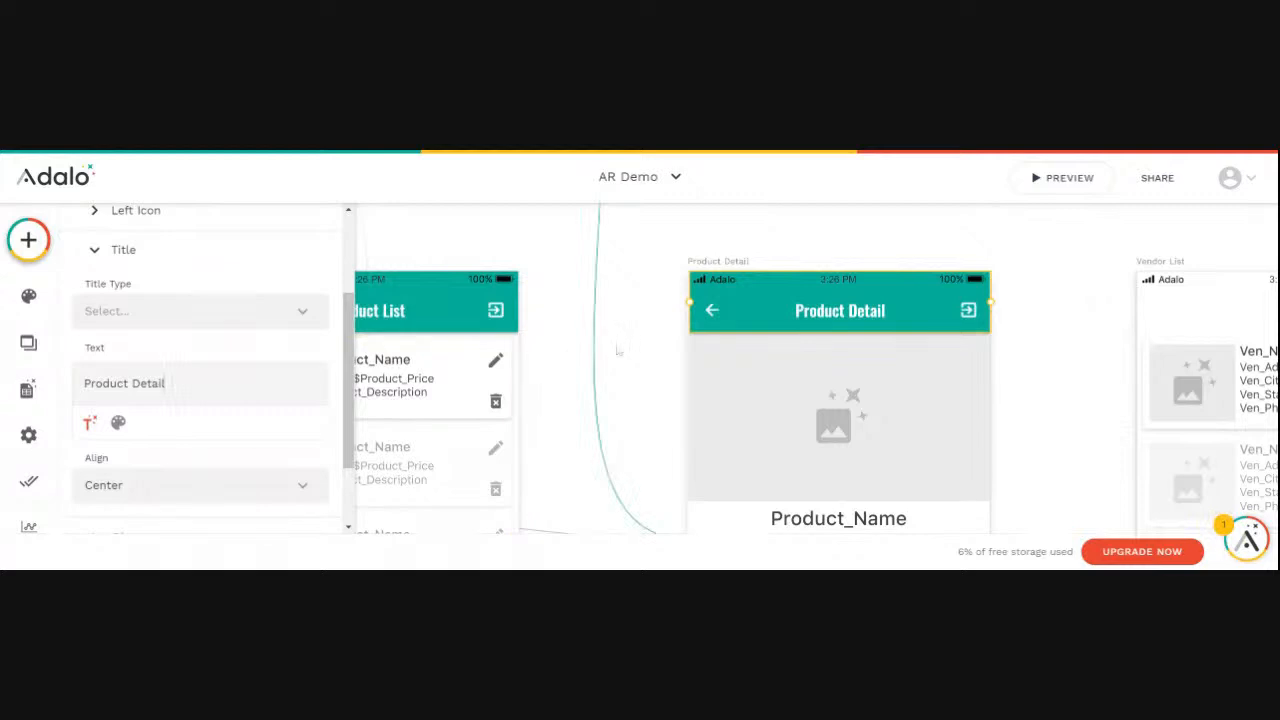
- Paste a copy of the Product Detail app bar onto the Vendor List screen
{"action": "scroll", "coordinate": [617, 349], "scroll_direction": "down", "scroll_amount": 5}
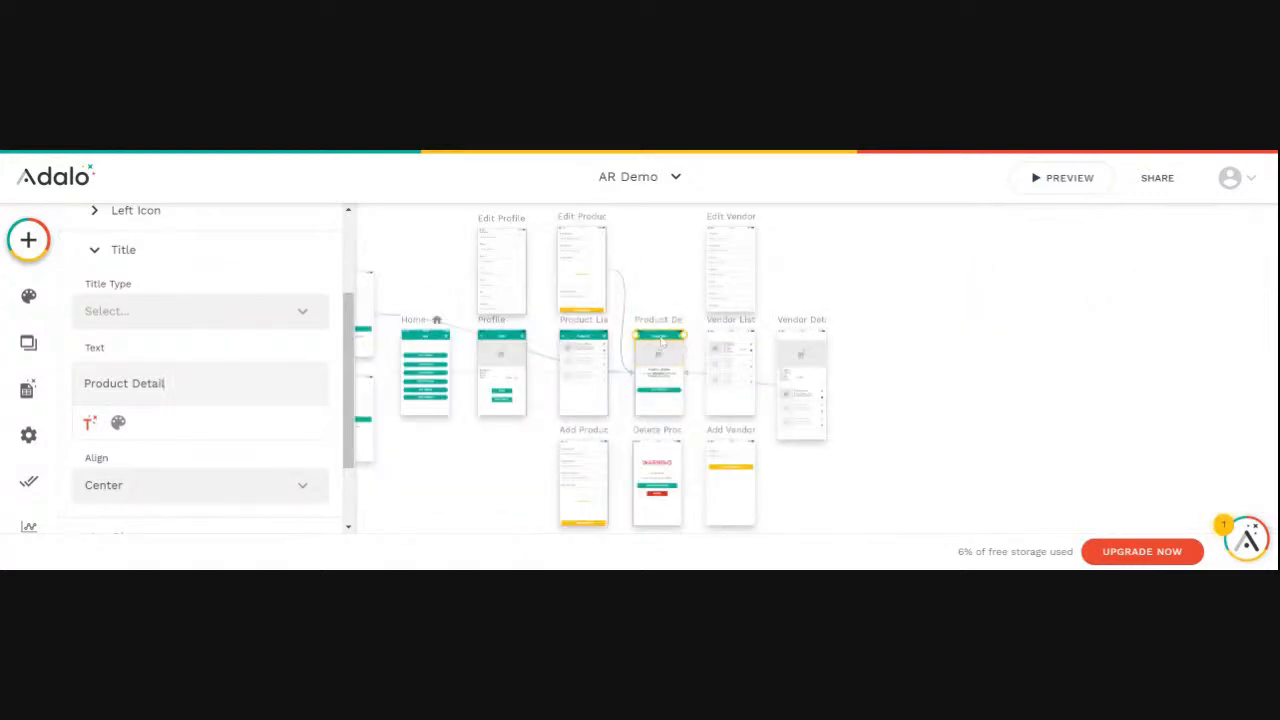
{"action": "left_click", "coordinate": [731, 332]}
{"action": "left_click", "coordinate": [731, 333]}
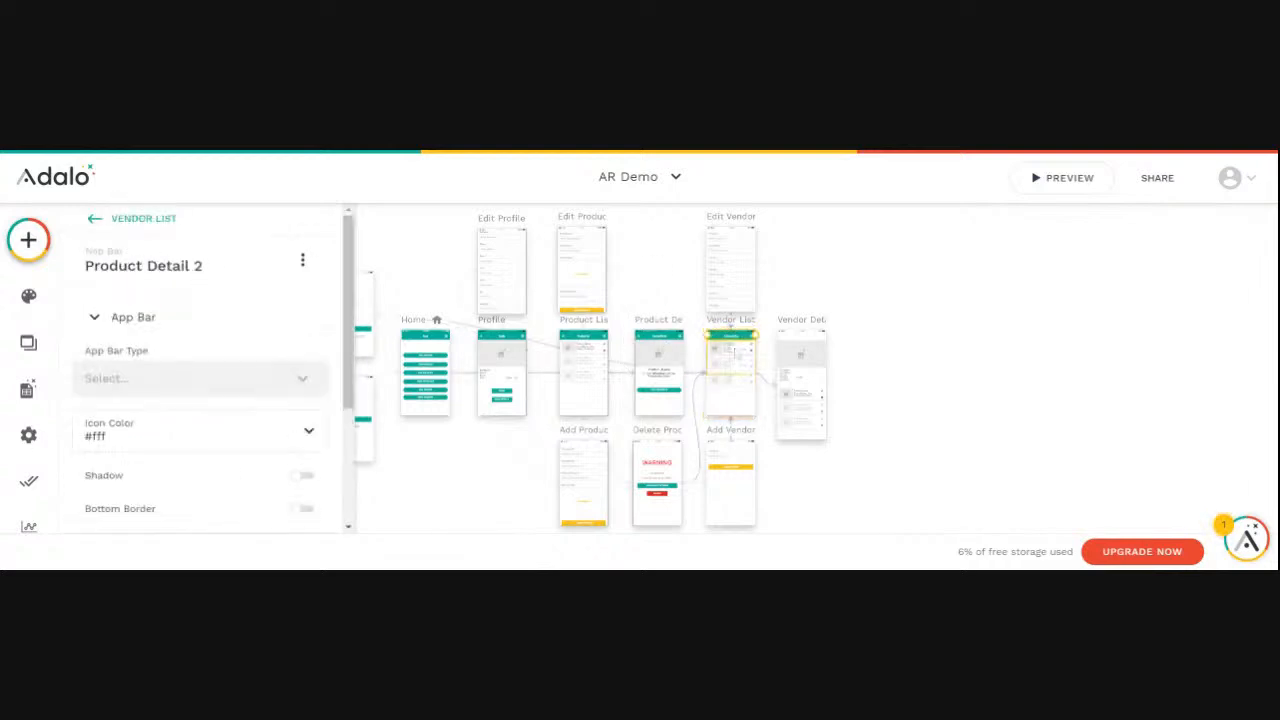
{"action": "scroll", "coordinate": [733, 352], "scroll_direction": "up", "scroll_amount": 4}
{"action": "scroll", "coordinate": [733, 356], "scroll_direction": "up", "scroll_amount": 4}
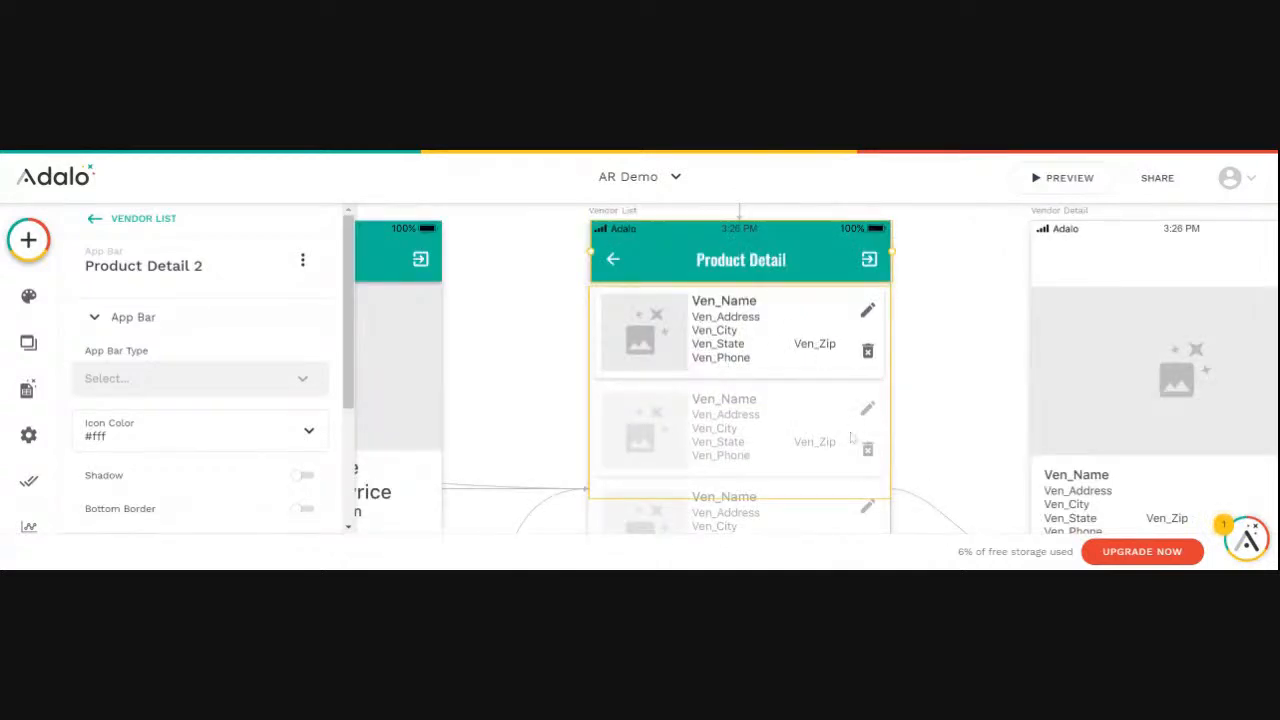
- Rename the pasted app bar component on the Vendor List screen as Vendor List
{"action": "left_click", "coordinate": [803, 414]}
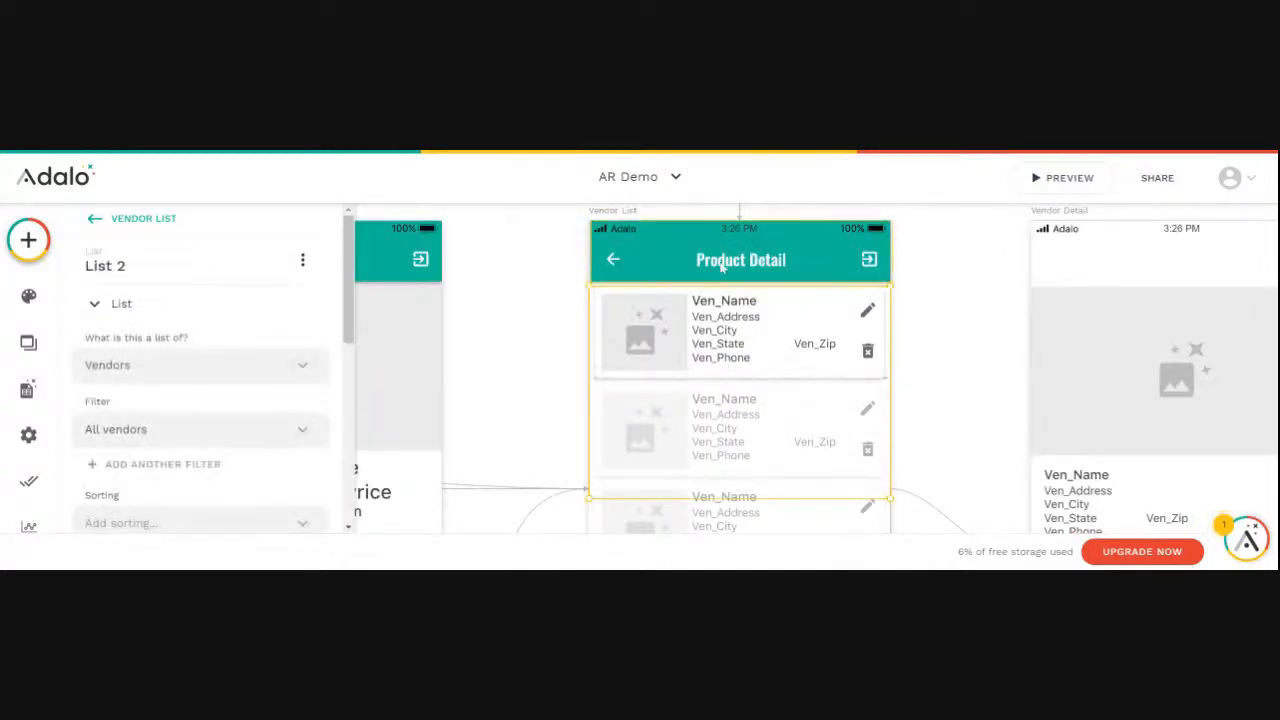
{"action": "left_click", "coordinate": [684, 258]}
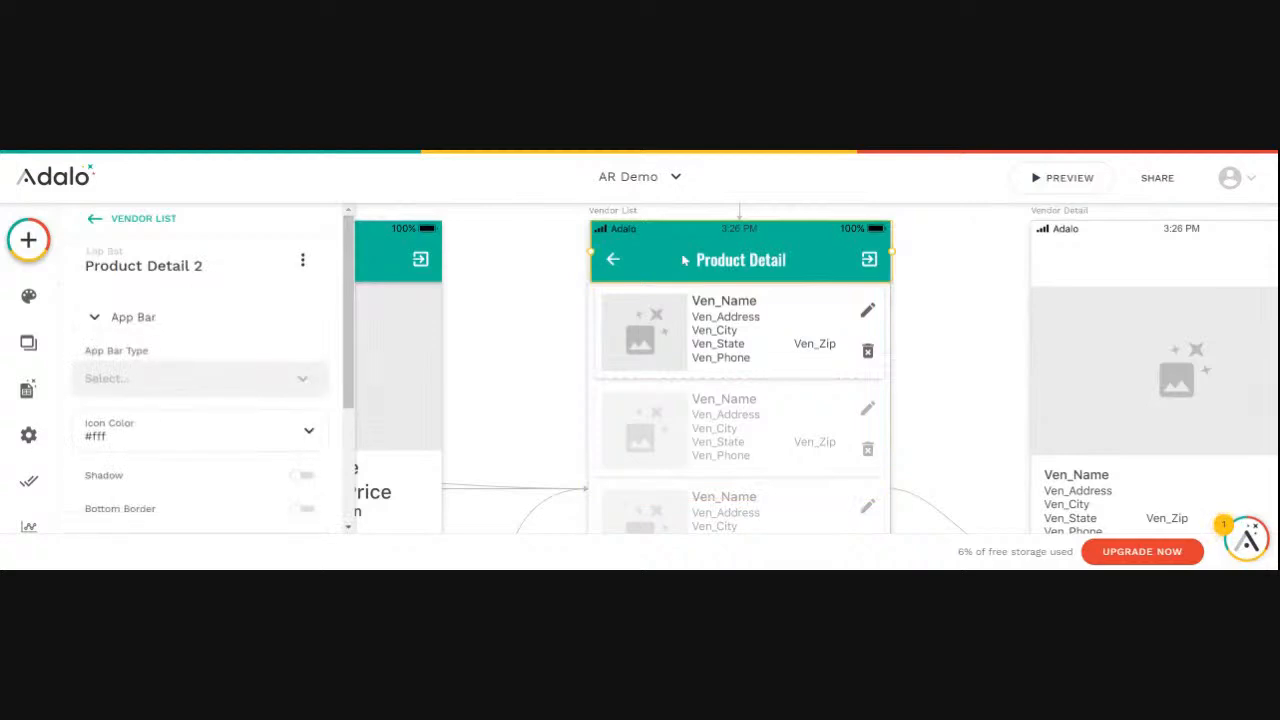
{"action": "scroll", "coordinate": [694, 259], "scroll_direction": "up", "scroll_amount": 2}
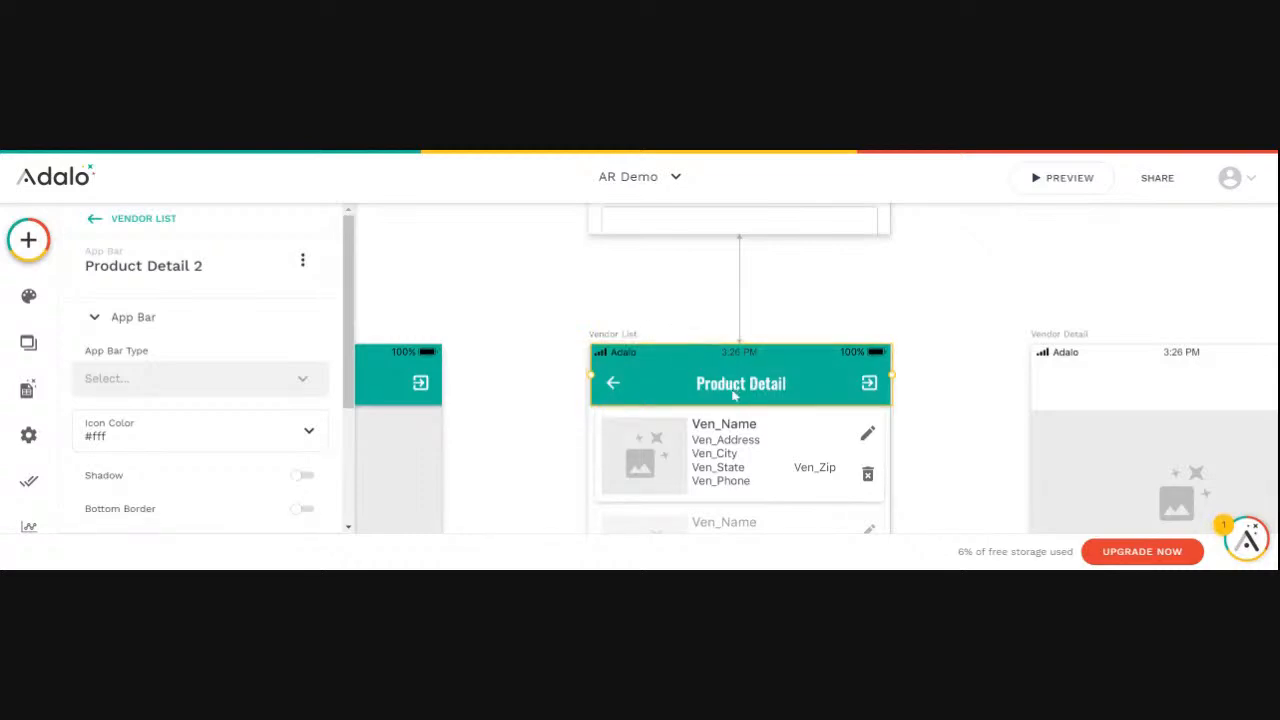
{"action": "left_click", "coordinate": [203, 272]}
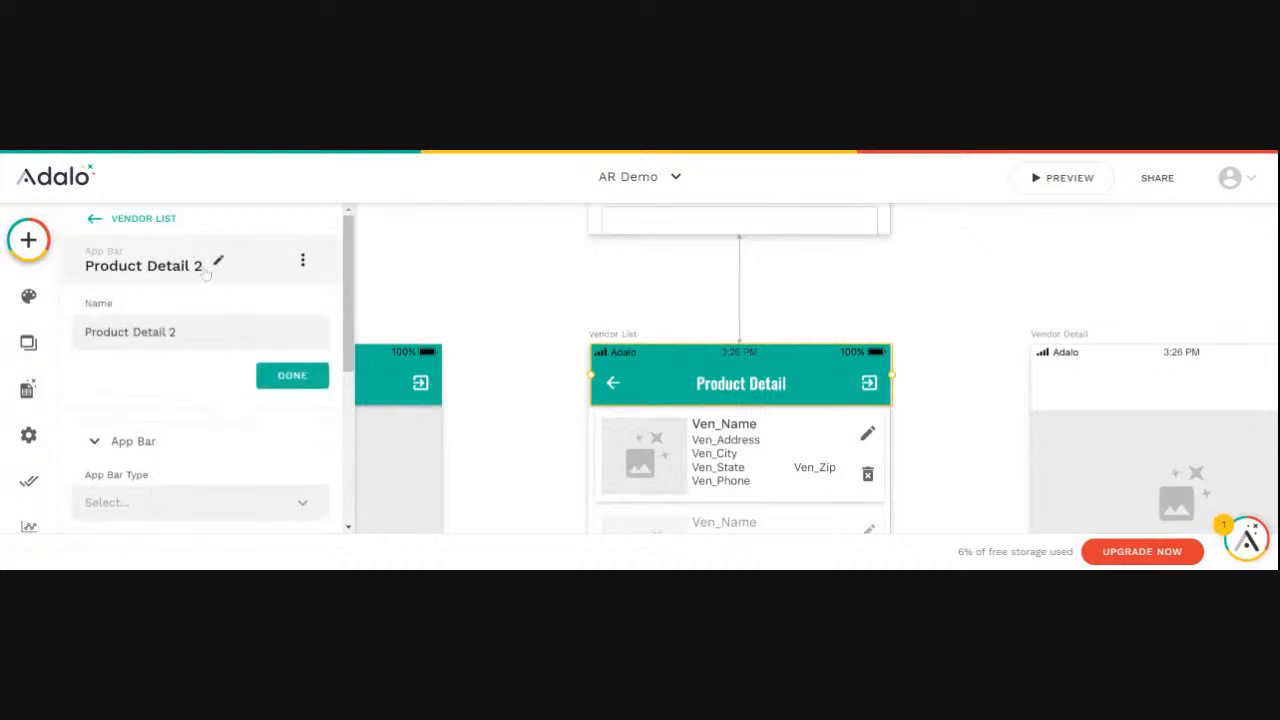
{"action": "left_click_drag", "start_coordinate": [178, 332], "coordinate": [84, 332]}
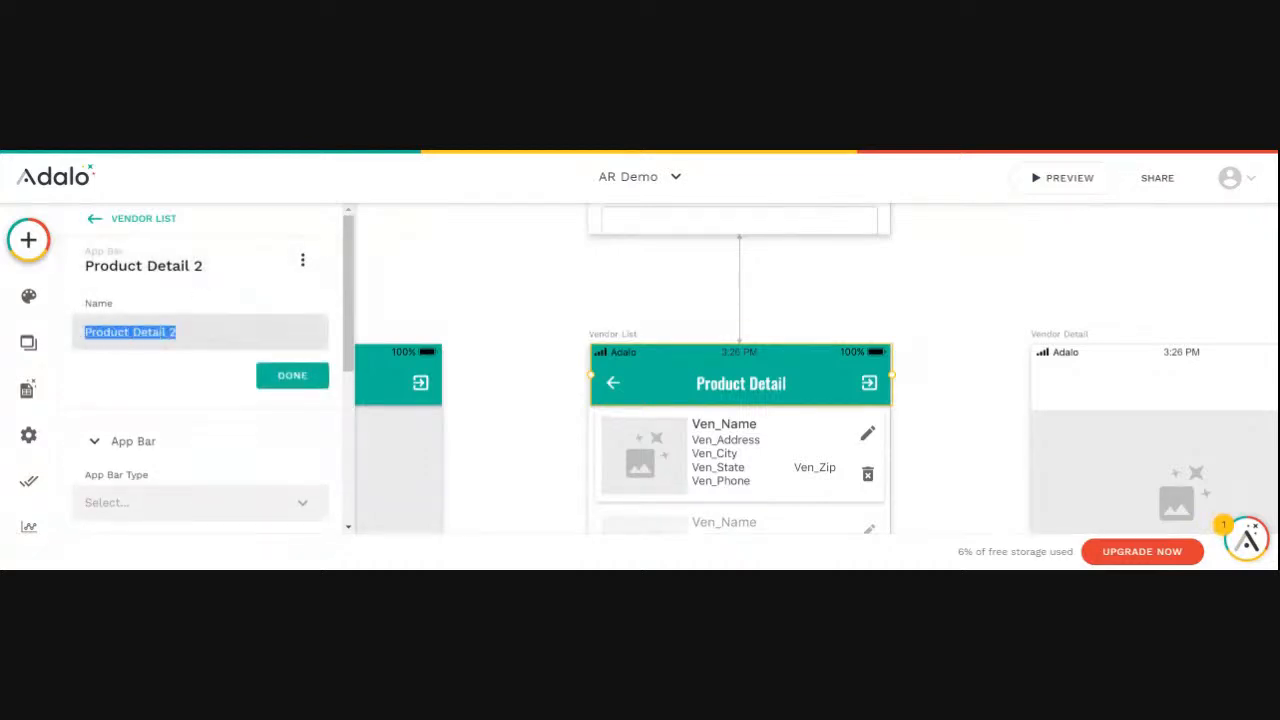
{"action": "type", "text": "Vendor List"}
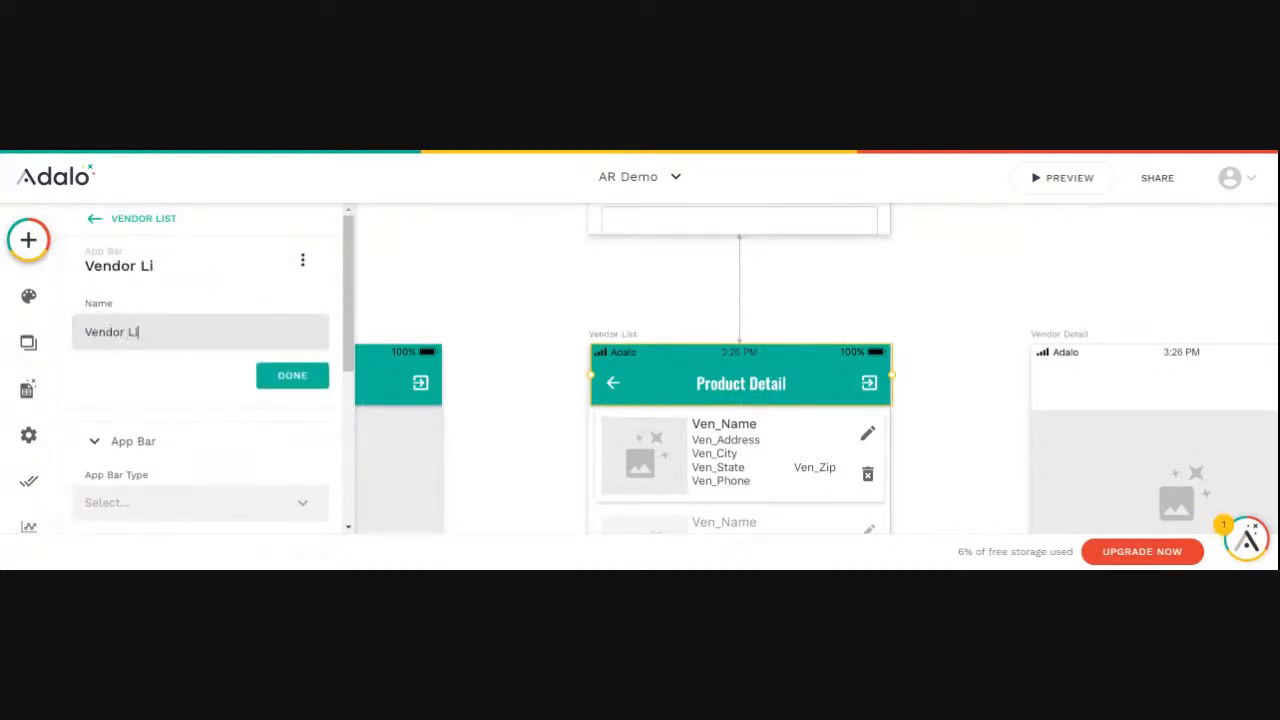
{"action": "left_click", "coordinate": [285, 375]}
- Set the title text of the Vendor List screen's app bar to Vendor List and deselect the bar
{"action": "scroll", "coordinate": [200, 394], "scroll_direction": "down", "scroll_amount": 4}
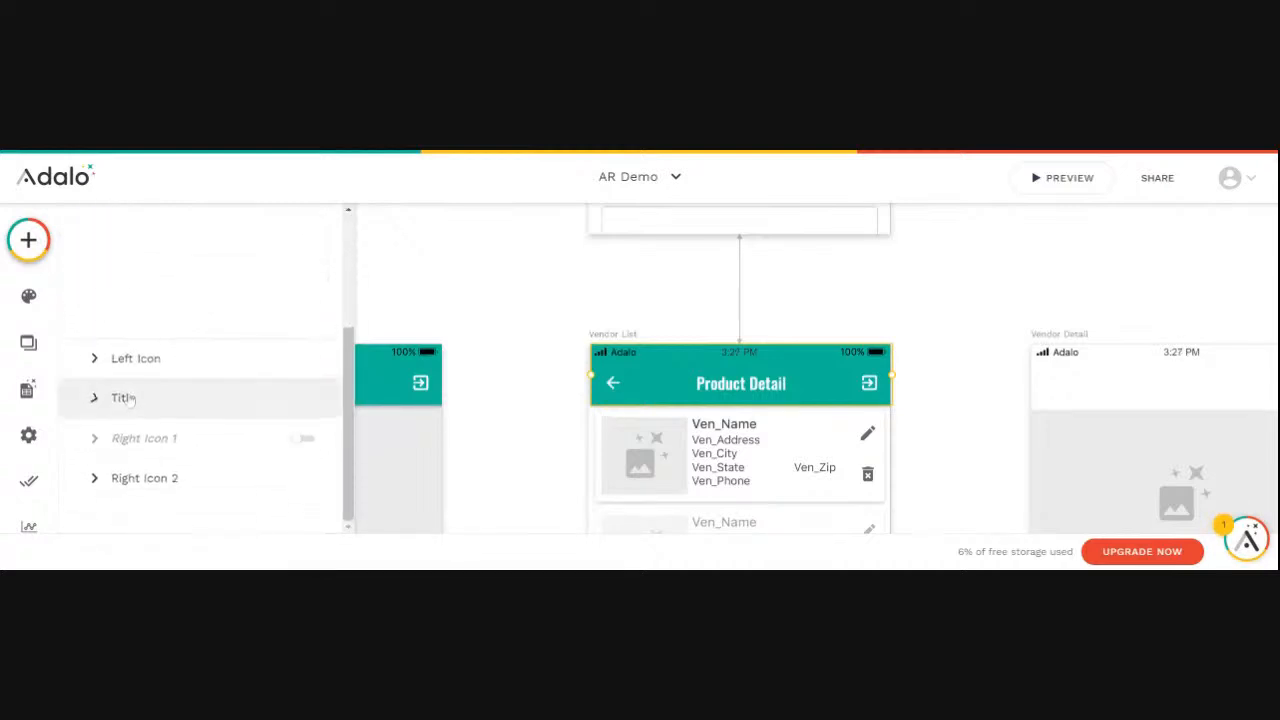
{"action": "left_click", "coordinate": [152, 399]}
{"action": "left_click_drag", "start_coordinate": [165, 366], "coordinate": [80, 366]}
{"action": "type", "text": "Vendor List"}
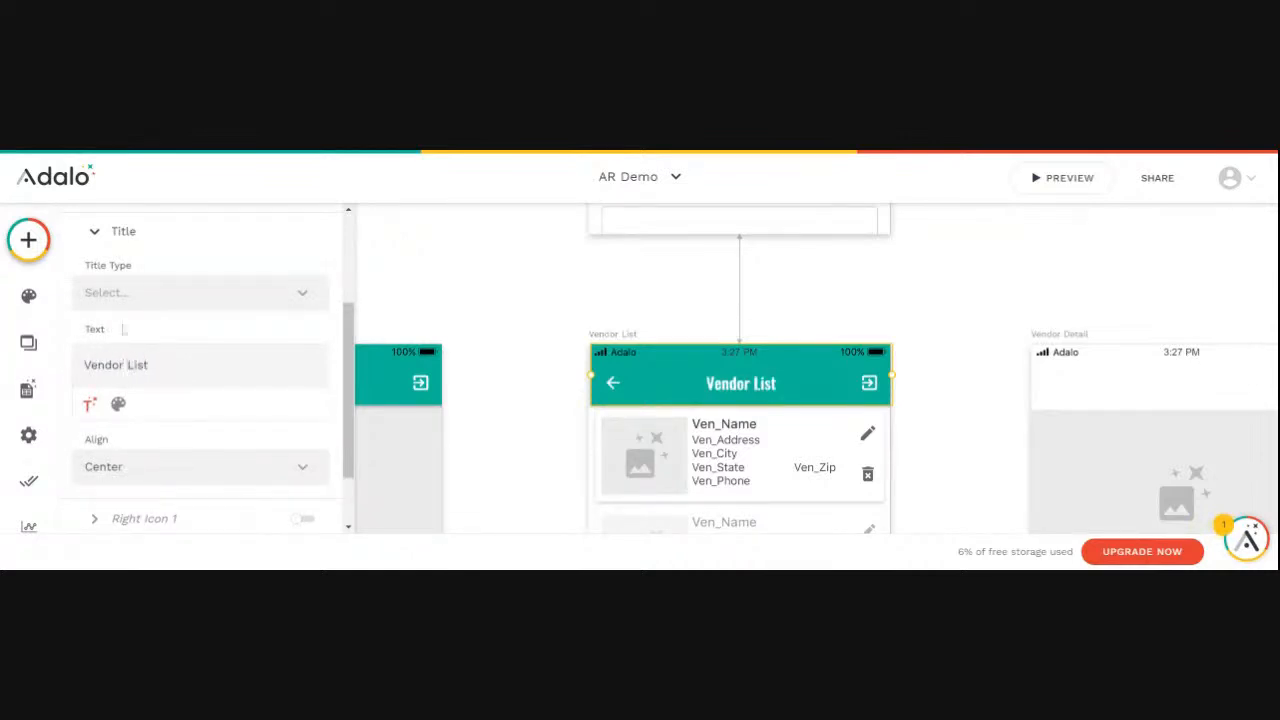
{"action": "left_click", "coordinate": [480, 391]}
- Review the click actions of Right Icon 2 on the Vendor List screen's app bar, and deselect the bar
{"action": "scroll", "coordinate": [507, 386], "scroll_direction": "down", "scroll_amount": 5}
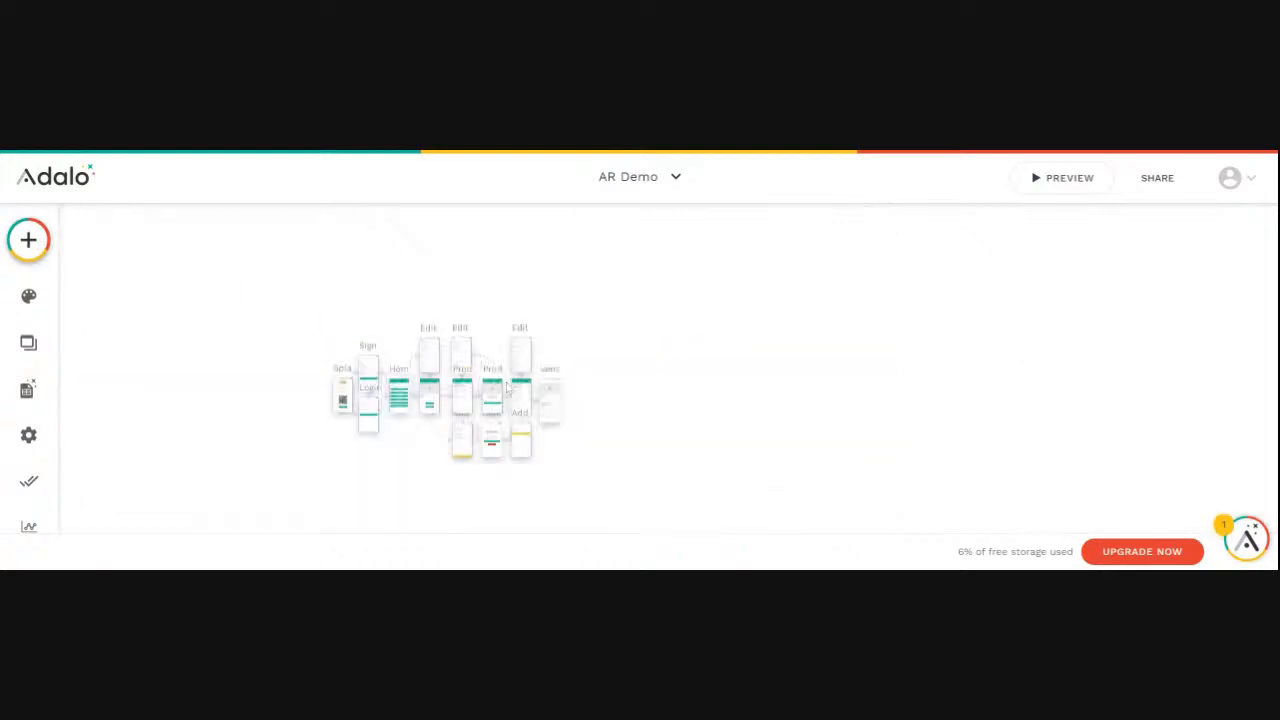
{"action": "scroll", "coordinate": [507, 387], "scroll_direction": "up", "scroll_amount": 3}
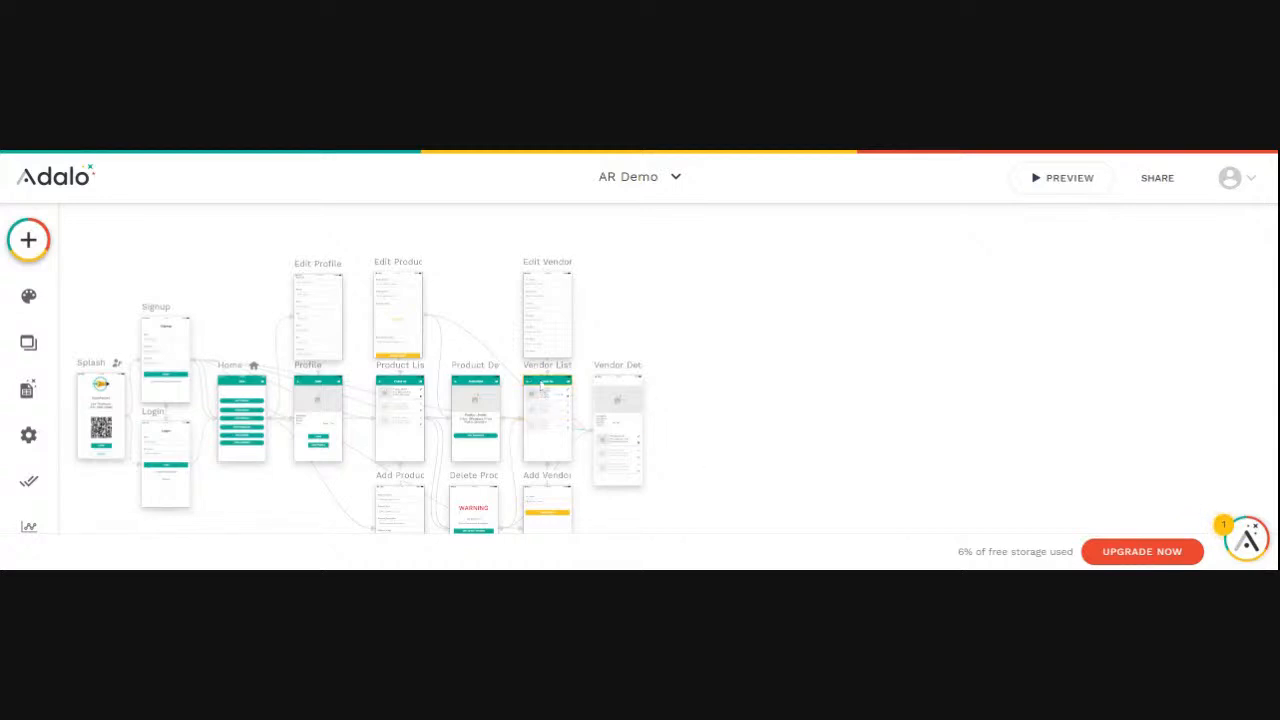
{"action": "scroll", "coordinate": [541, 388], "scroll_direction": "up", "scroll_amount": 5}
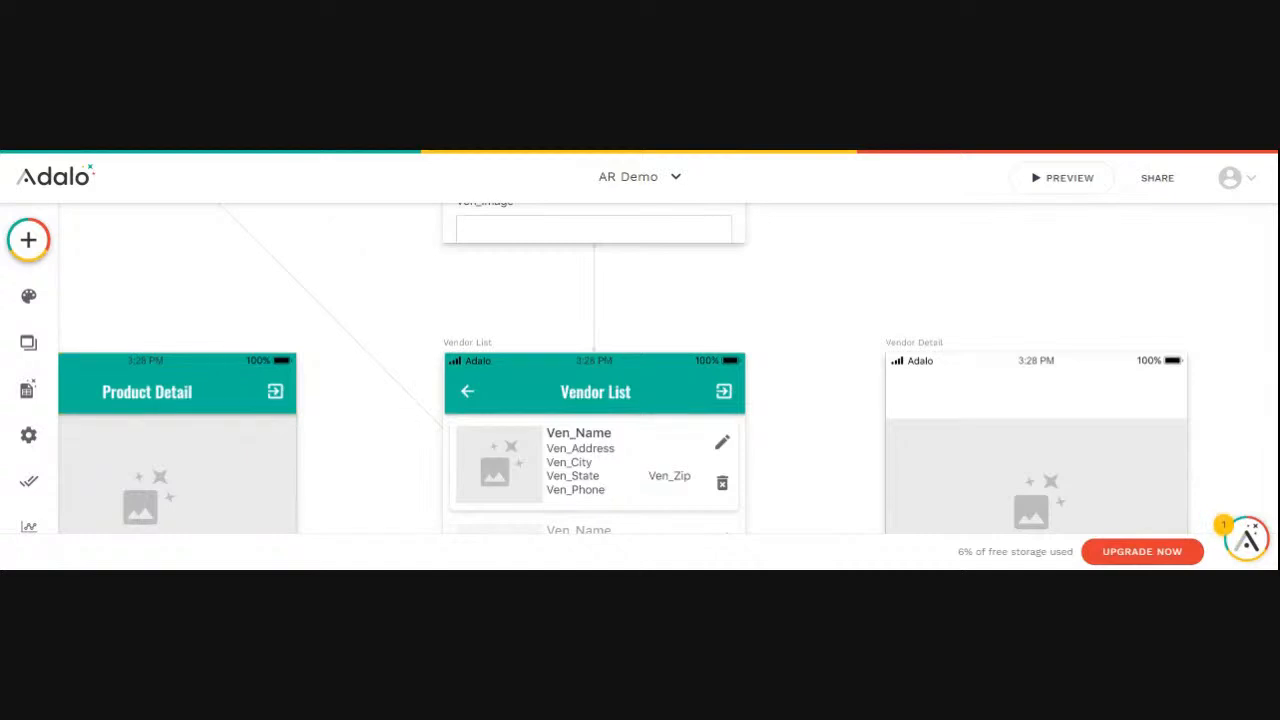
{"action": "left_click", "coordinate": [724, 395]}
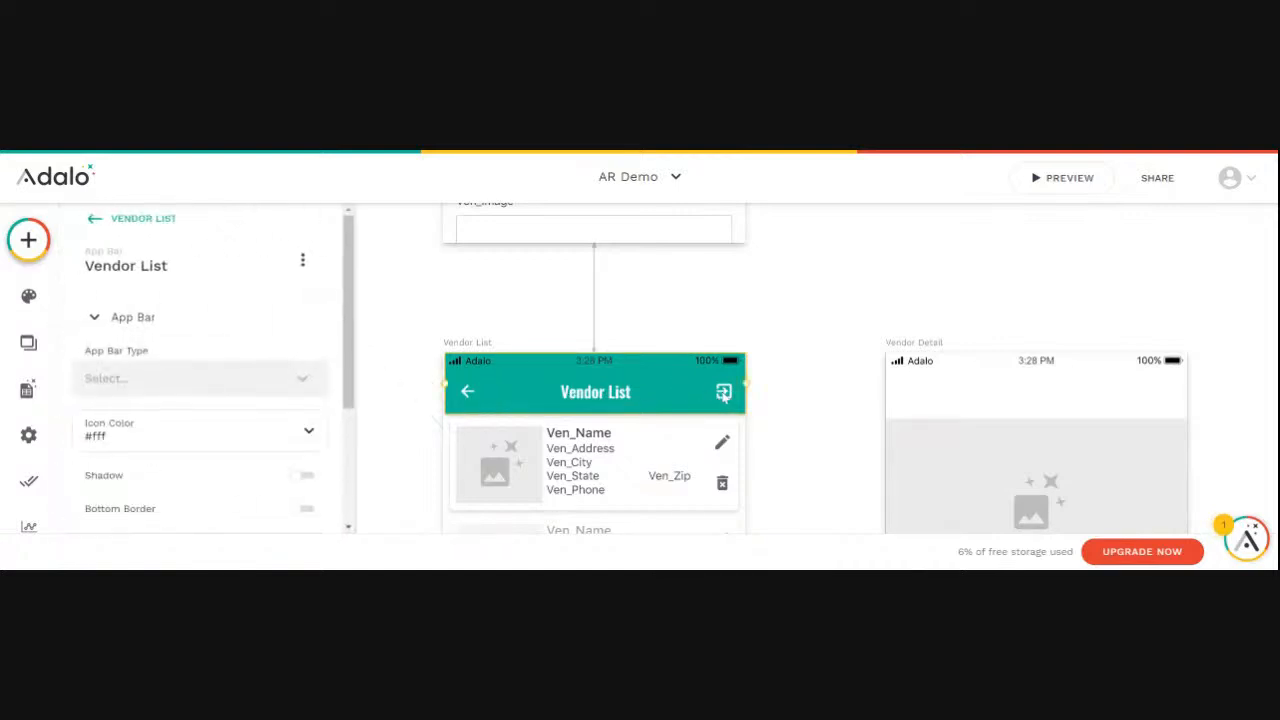
{"action": "left_click_drag", "start_coordinate": [347, 383], "coordinate": [330, 534]}
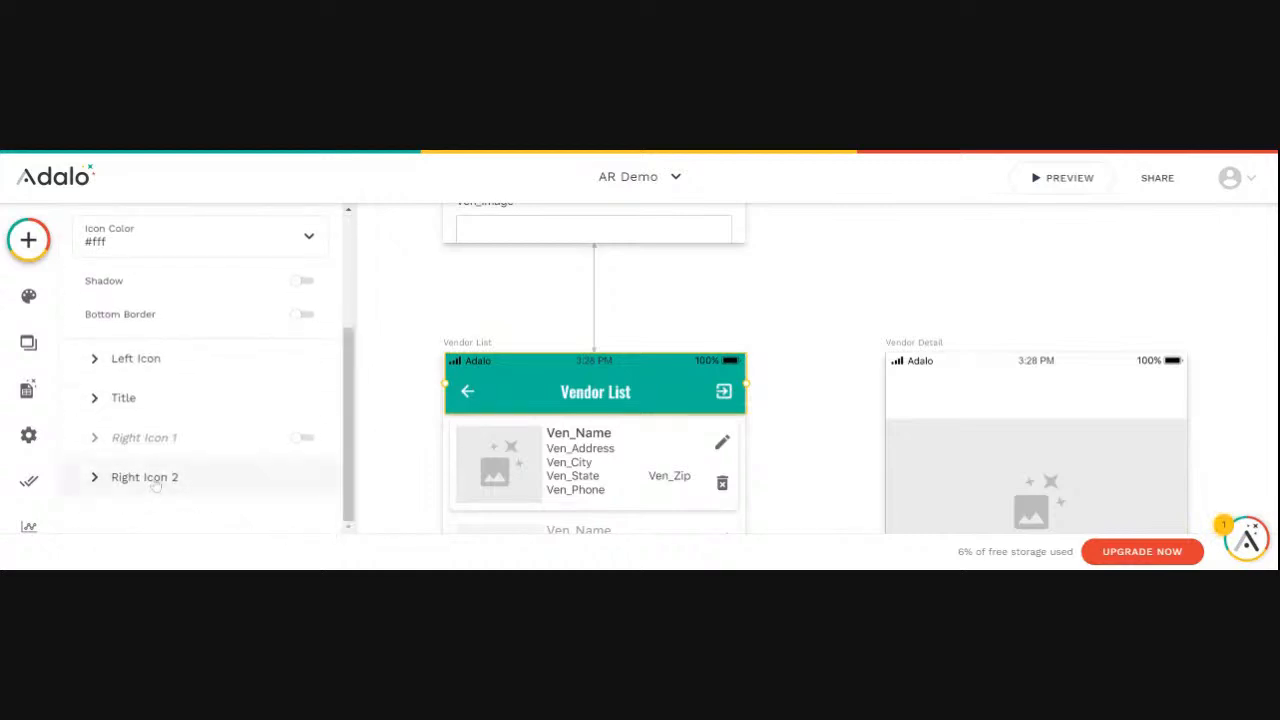
{"action": "left_click", "coordinate": [150, 480]}
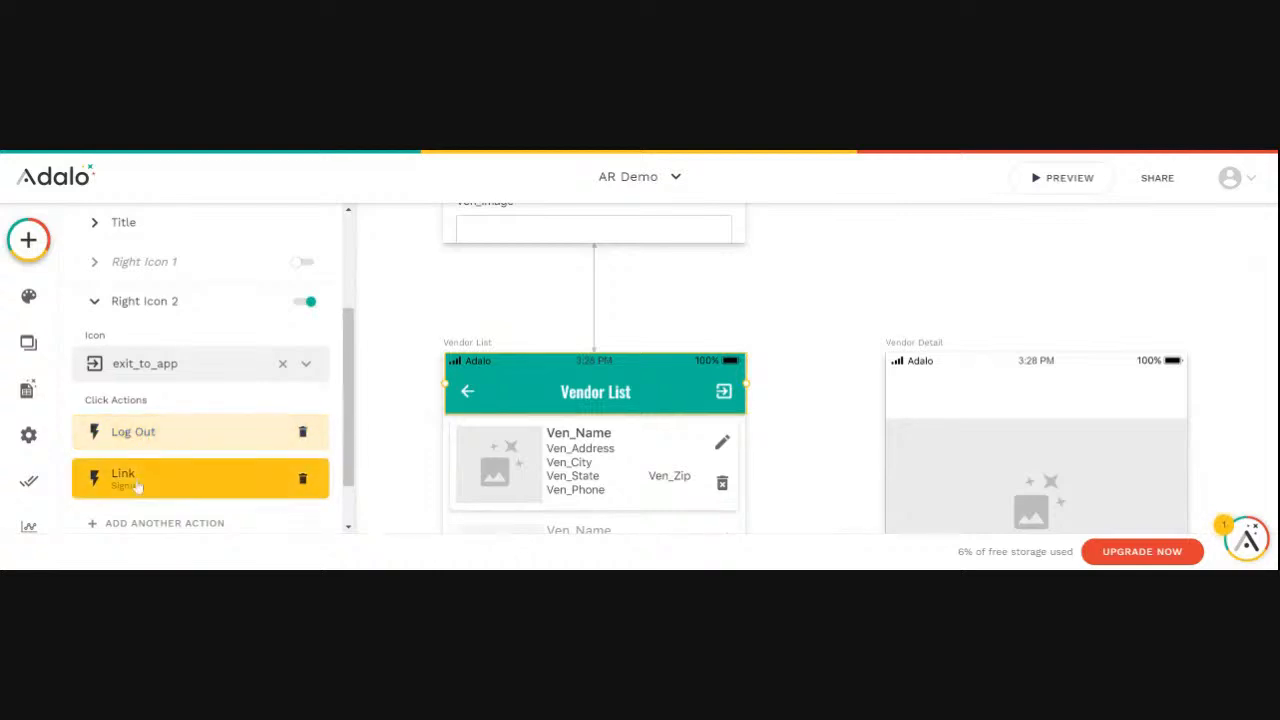
{"action": "left_click", "coordinate": [380, 476]}
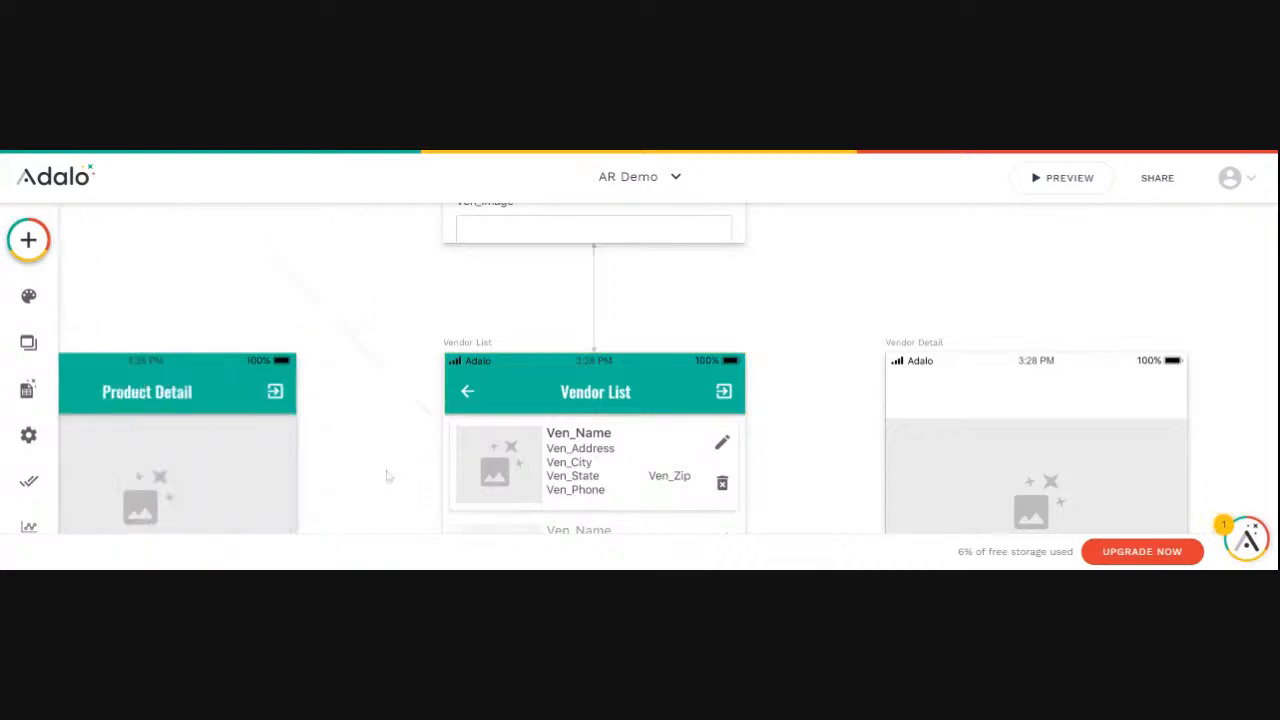
{"action": "scroll", "coordinate": [397, 472], "scroll_direction": "down", "scroll_amount": 5}
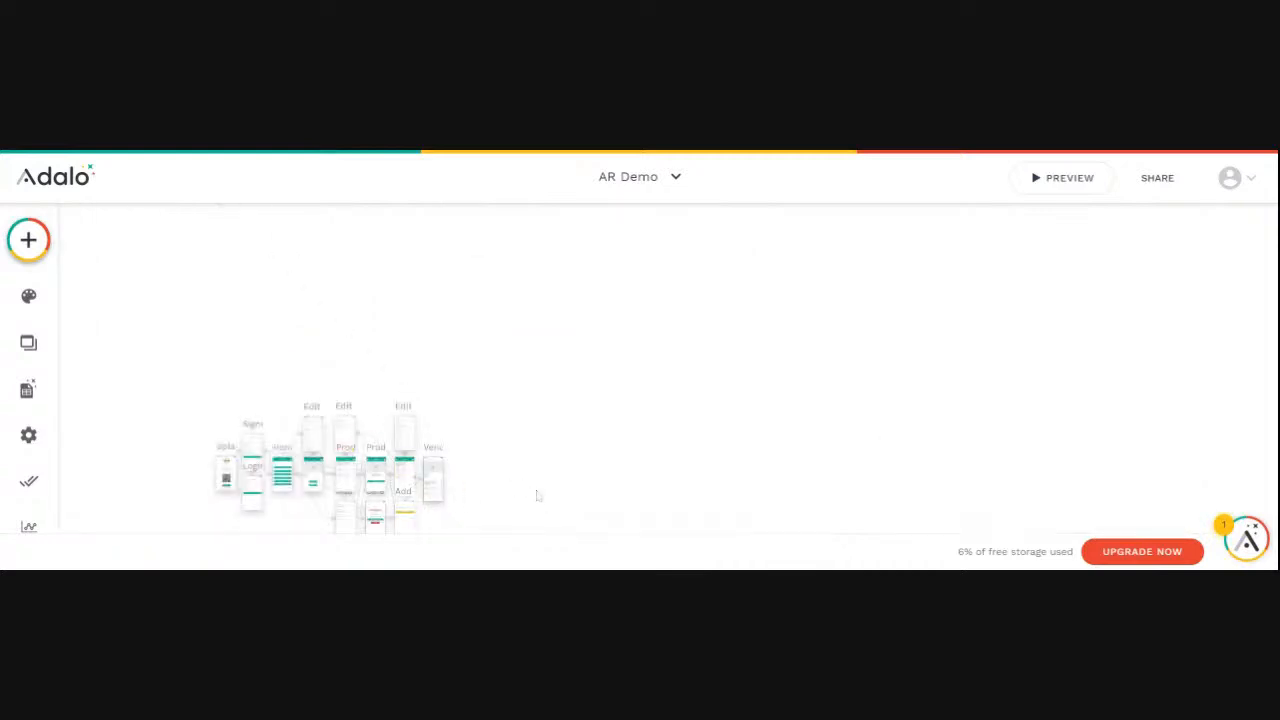
{"action": "scroll", "coordinate": [537, 494], "scroll_direction": "down", "scroll_amount": 2}
{"action": "scroll", "coordinate": [537, 448], "scroll_direction": "left", "scroll_amount": 4}
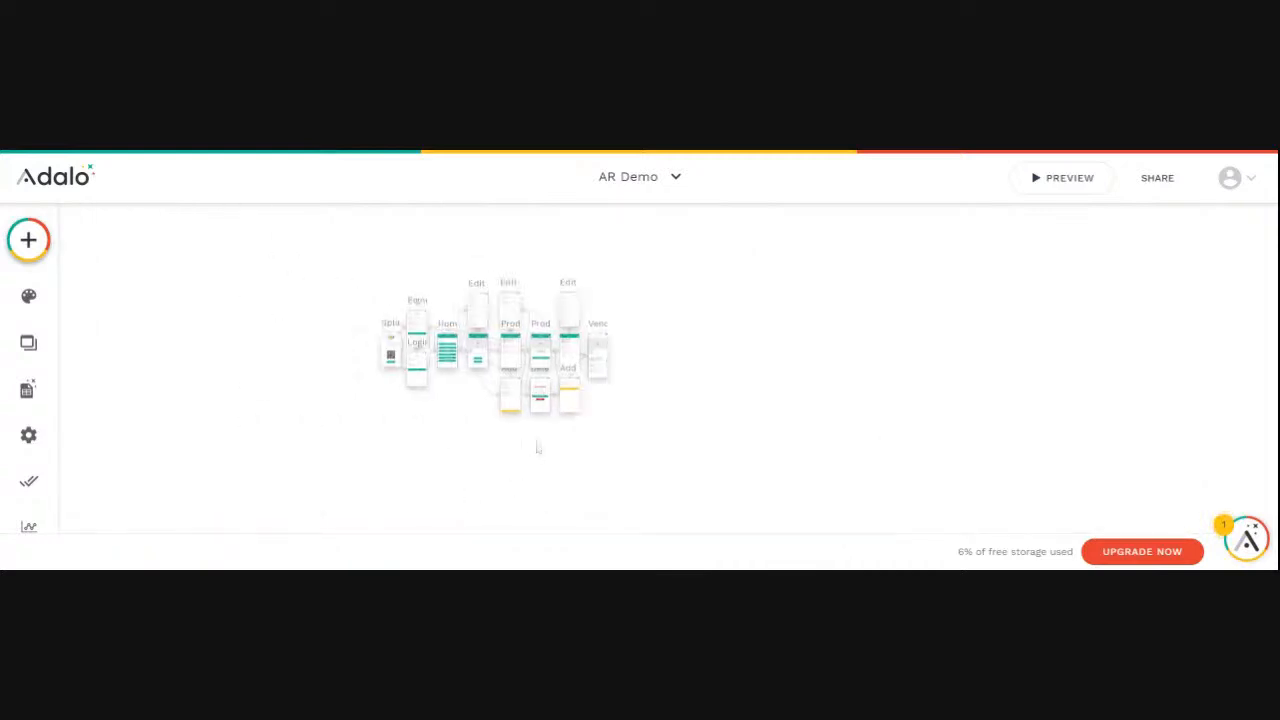
{"action": "scroll", "coordinate": [537, 448], "scroll_direction": "up", "scroll_amount": 5}
{"action": "scroll", "coordinate": [537, 449], "scroll_direction": "up", "scroll_amount": 2}
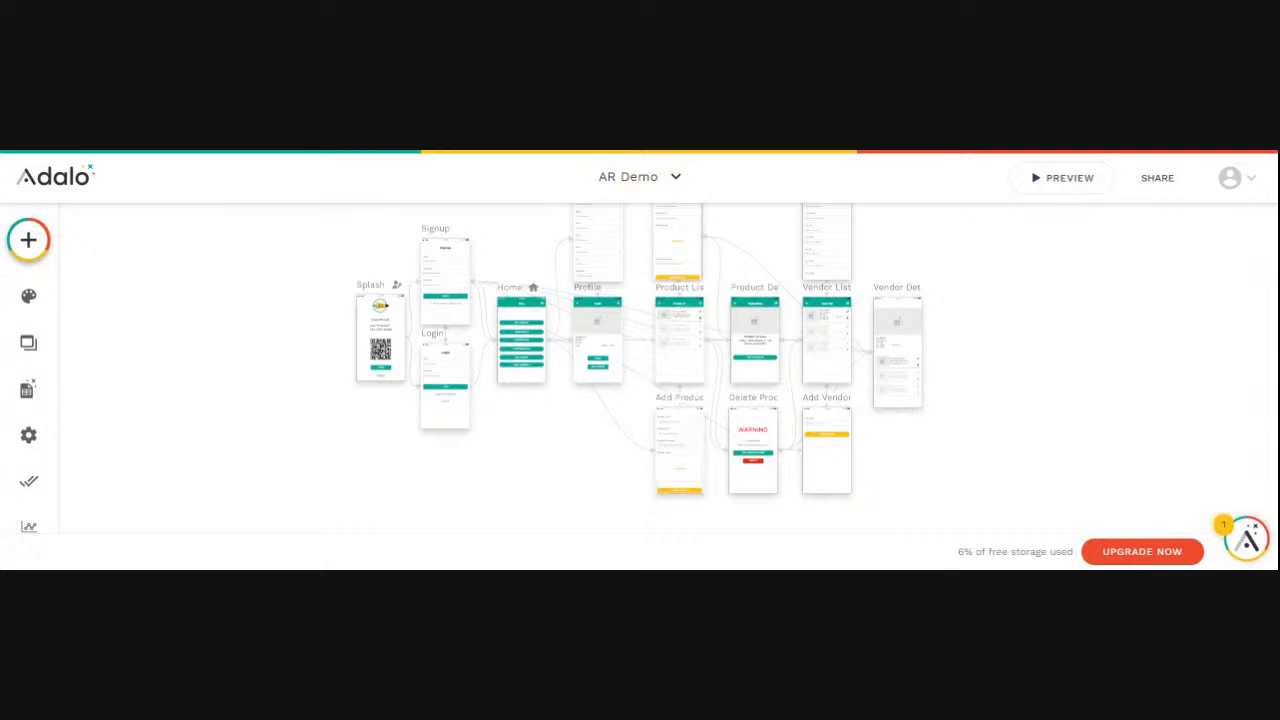
{"action": "scroll", "coordinate": [992, 445], "scroll_direction": "up", "scroll_amount": 2}
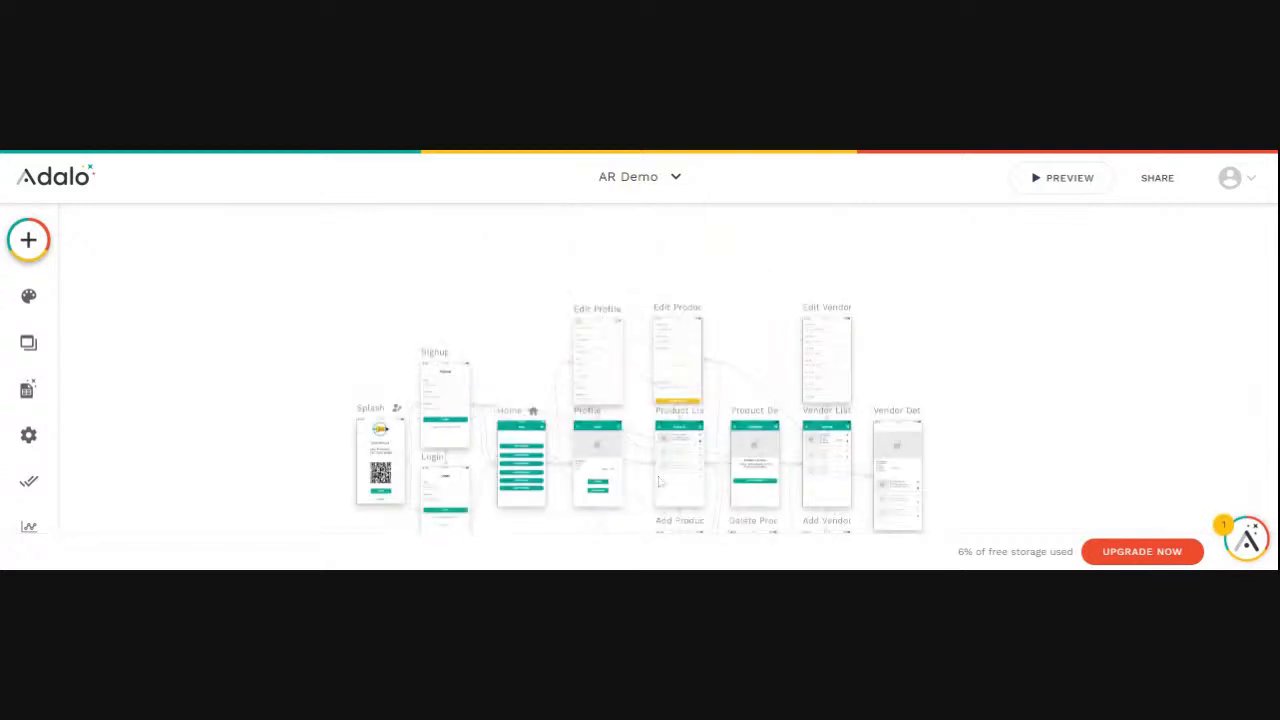